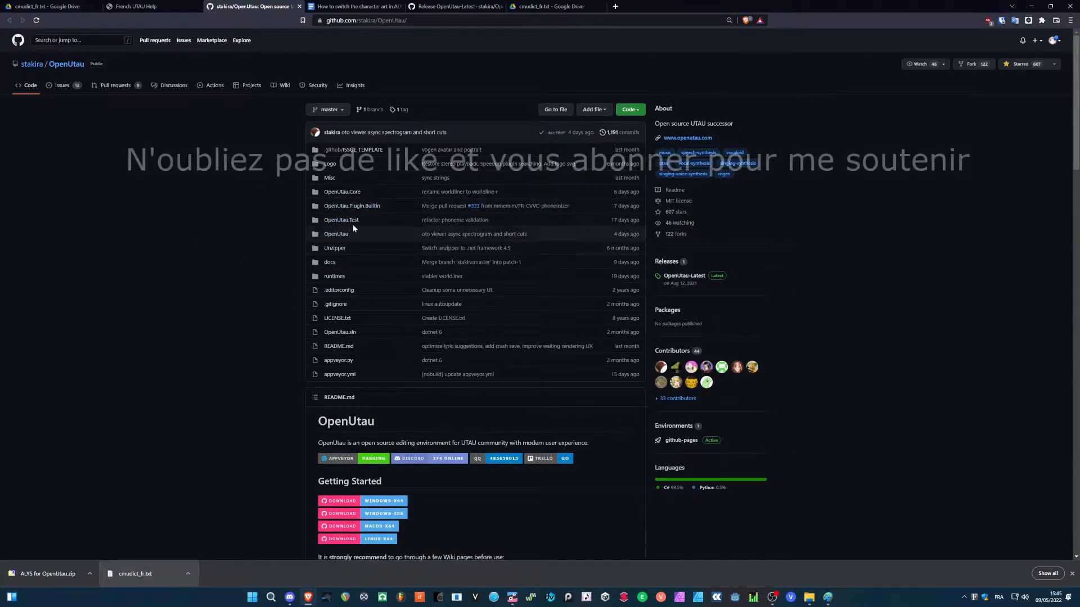
Step: Open the OpenUtau-Latest release page of the stakira/OpenUtau repository
{"action": "left_click", "coordinate": [691, 277]}
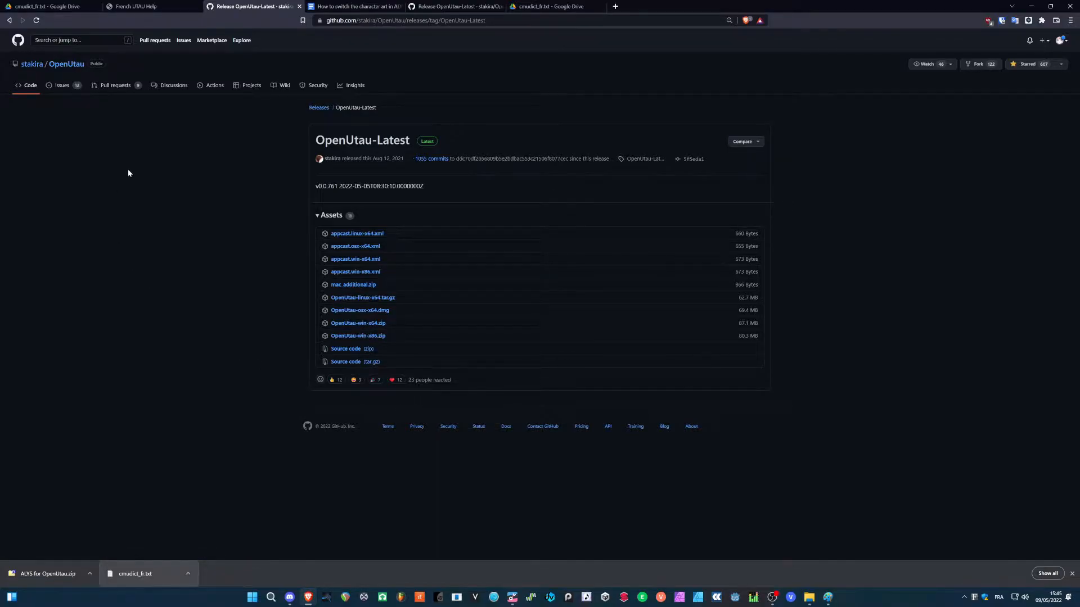
Step: View the French dictionary file cmudict_fr.txt linked on the French UTAU Help page, then return to that page's instructions
{"action": "key", "text": "ctrl+shift+Tab"}
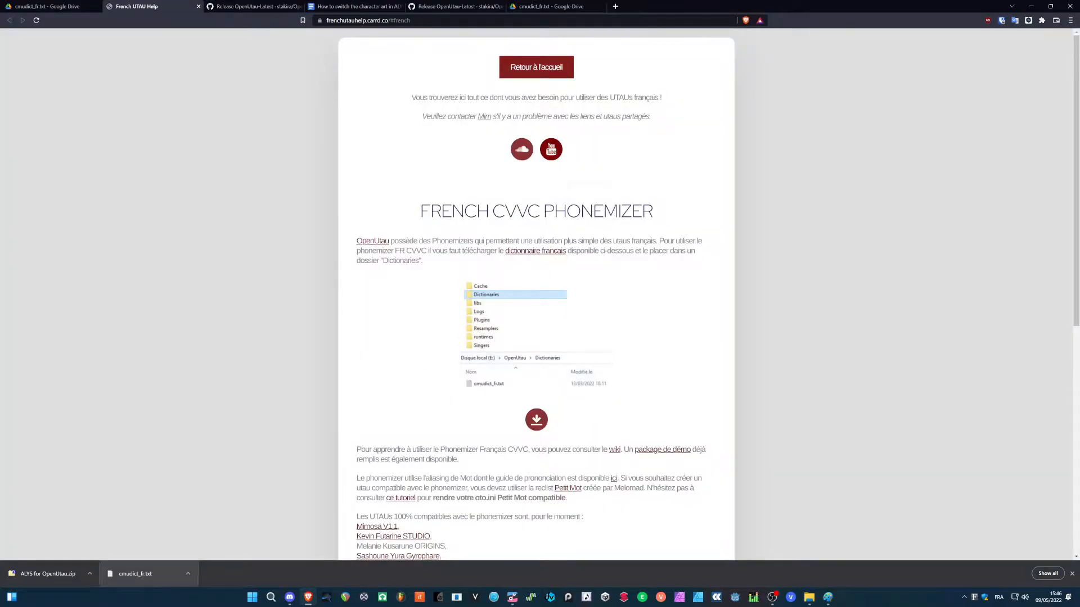
{"action": "right_click", "coordinate": [525, 251]}
{"action": "left_click", "coordinate": [540, 256]}
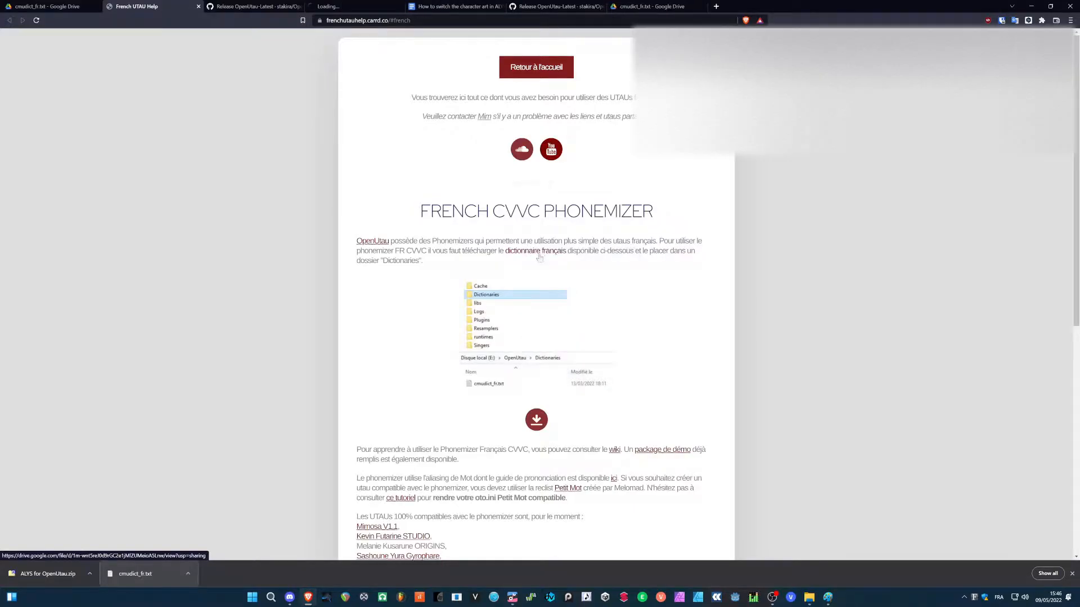
{"action": "left_click", "coordinate": [267, 4]}
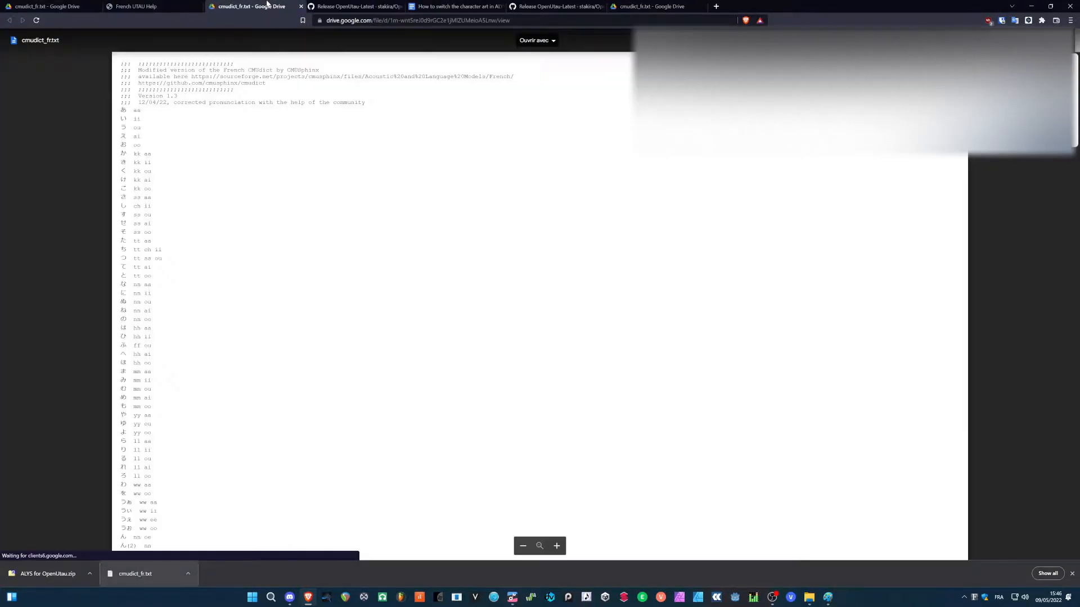
{"action": "left_click", "coordinate": [300, 6]}
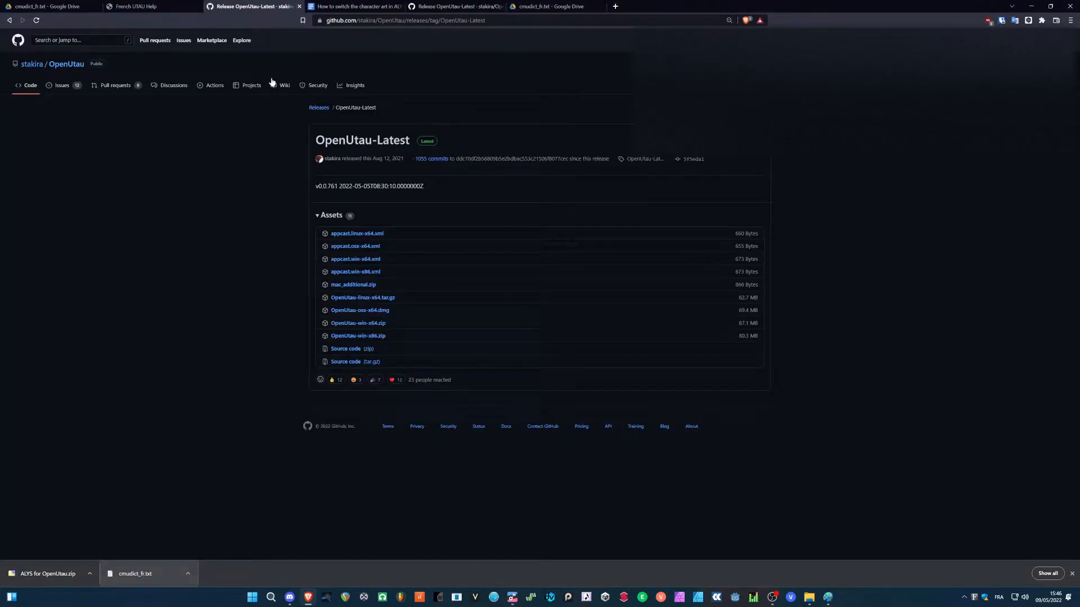
{"action": "left_click", "coordinate": [137, 6]}
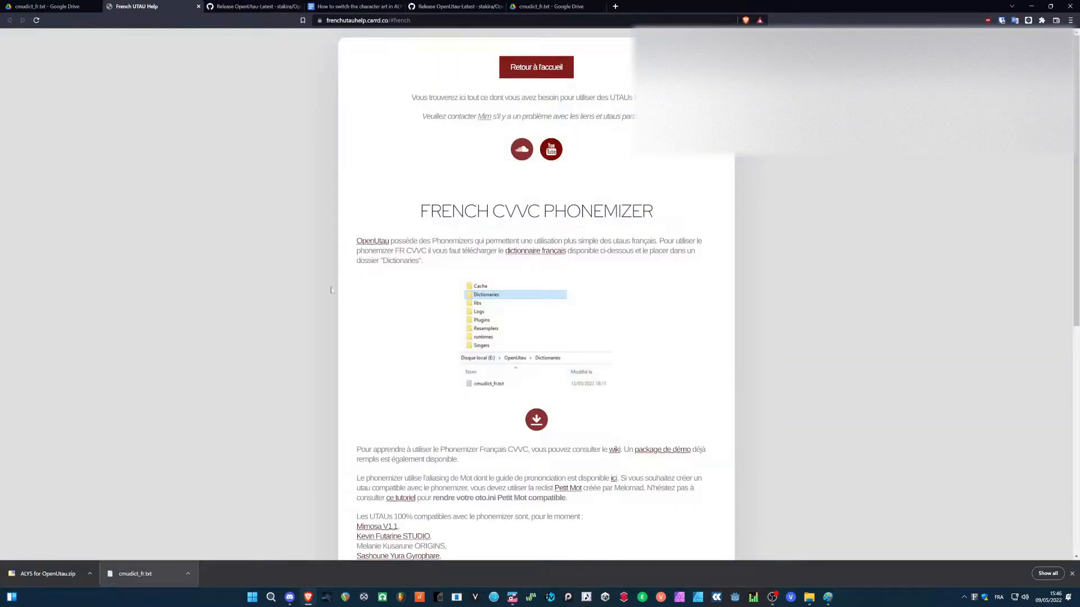
{"action": "scroll", "coordinate": [465, 272], "scroll_direction": "down", "scroll_amount": 2}
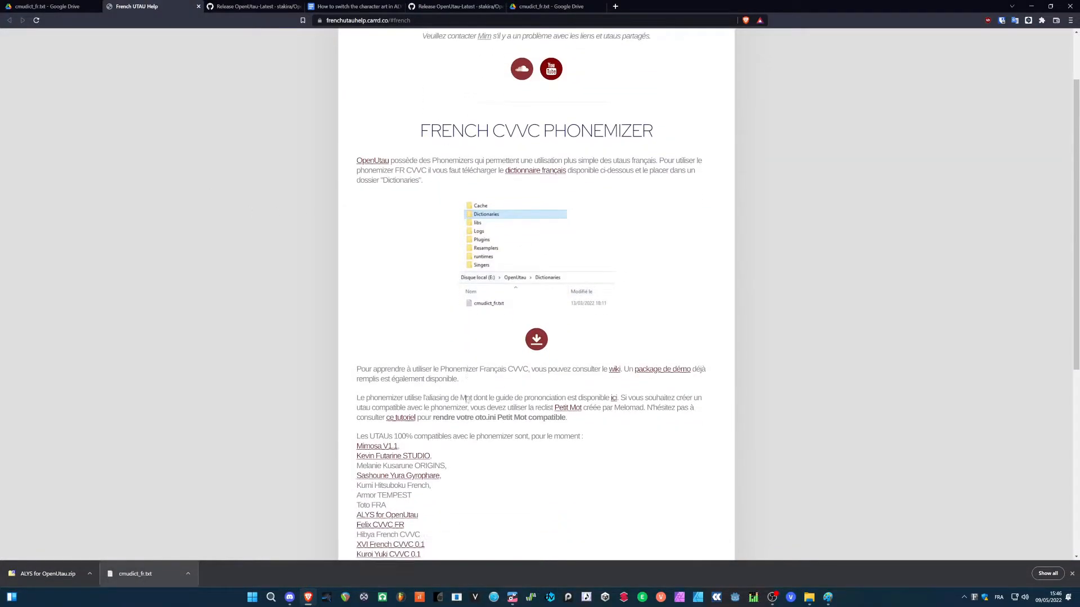
Step: Switch to File Explorer and examine the Dictionaries folder inside the OpenUTAU installation folder
{"action": "mouse_move", "coordinate": [803, 596]}
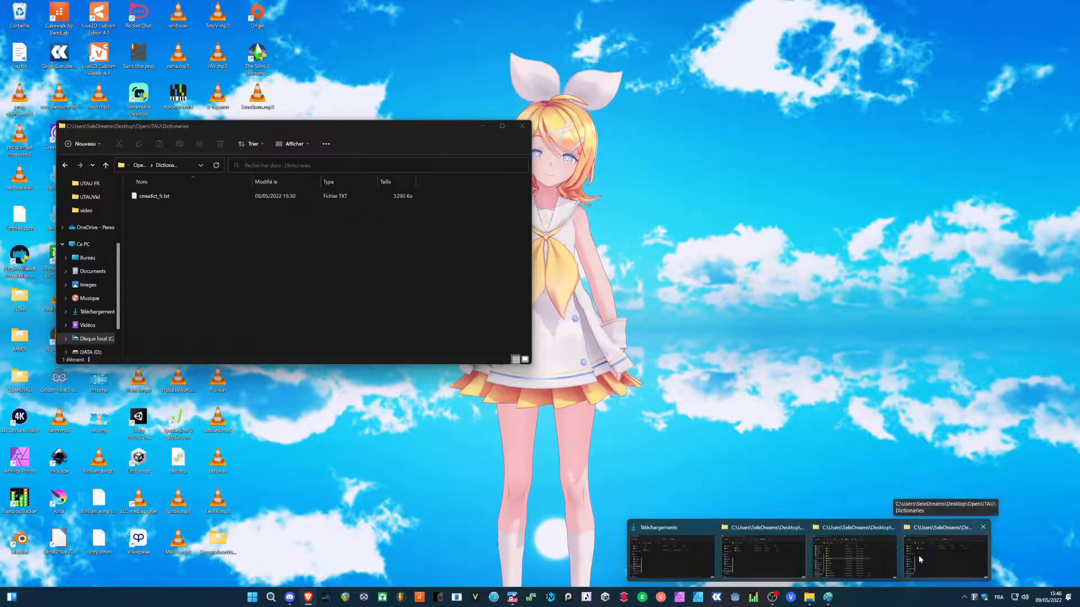
{"action": "left_click", "coordinate": [919, 555]}
{"action": "left_click", "coordinate": [142, 165]}
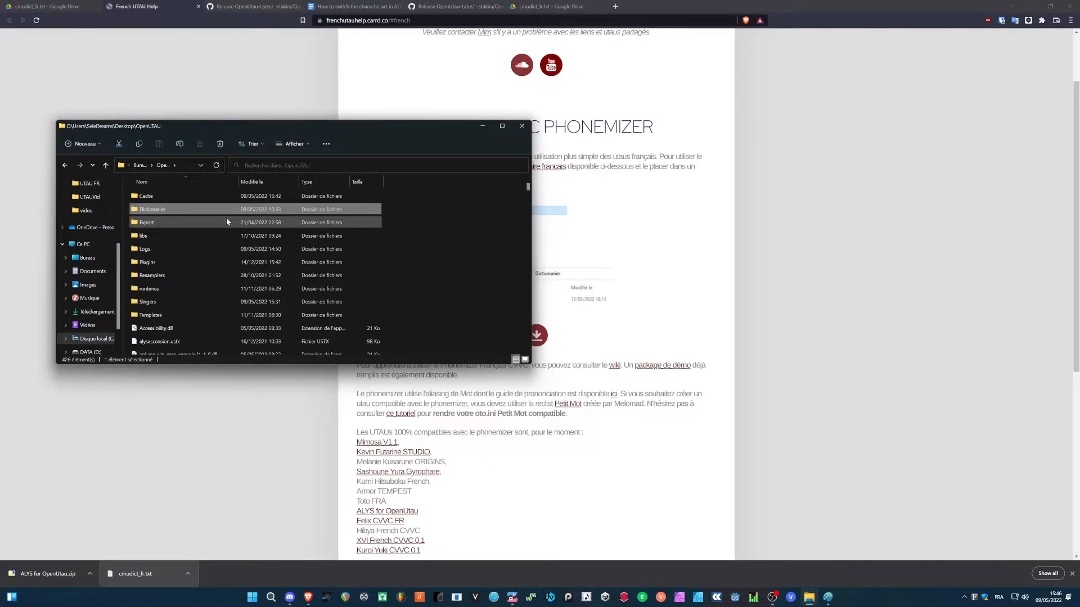
{"action": "left_click", "coordinate": [147, 211]}
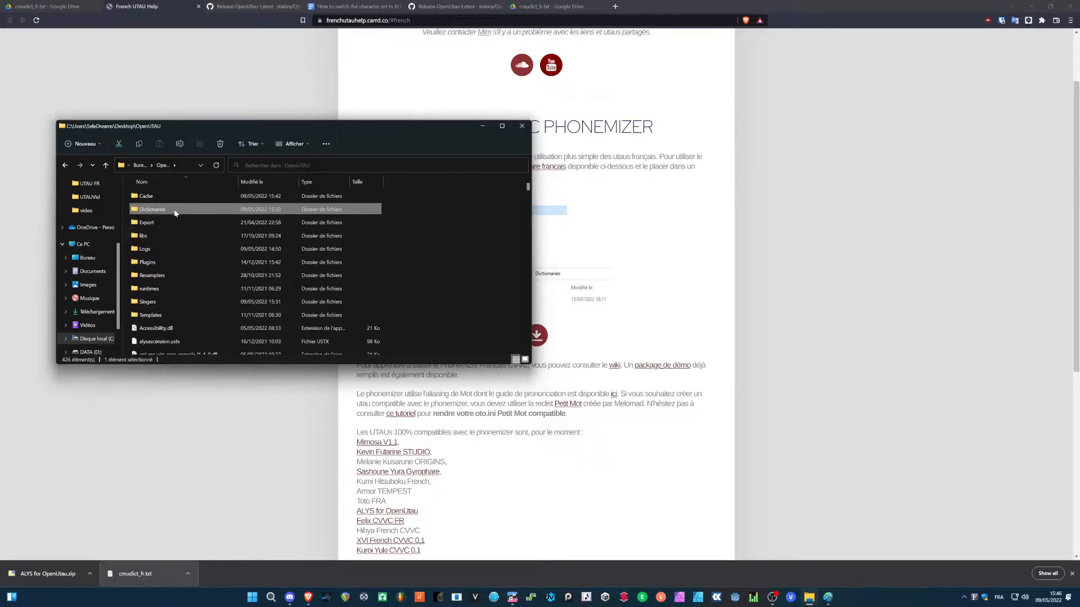
{"action": "left_click", "coordinate": [160, 225]}
{"action": "double_click", "coordinate": [172, 208]}
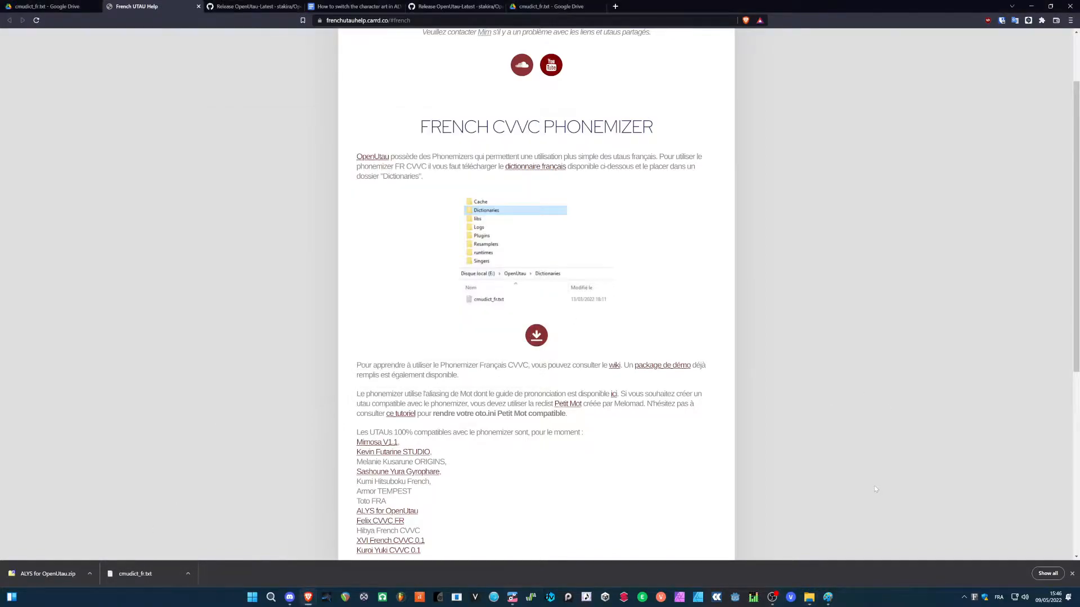
Step: Switch to OpenUtau and view the singer setup for the ALYS for OpenUtau archive, closing it without installing
{"action": "left_click", "coordinate": [513, 597]}
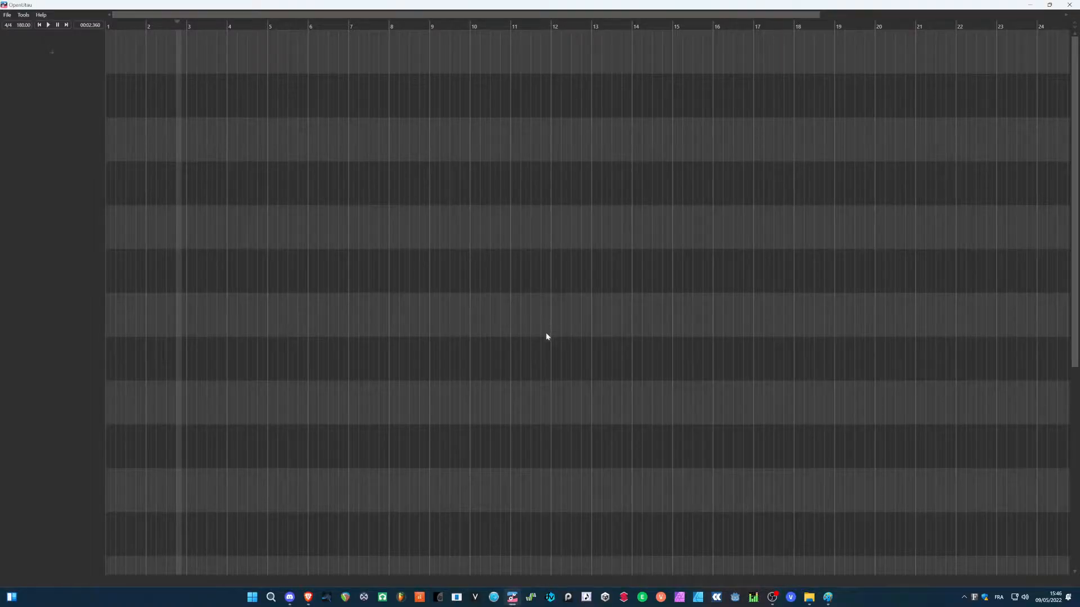
{"action": "left_click", "coordinate": [23, 14]}
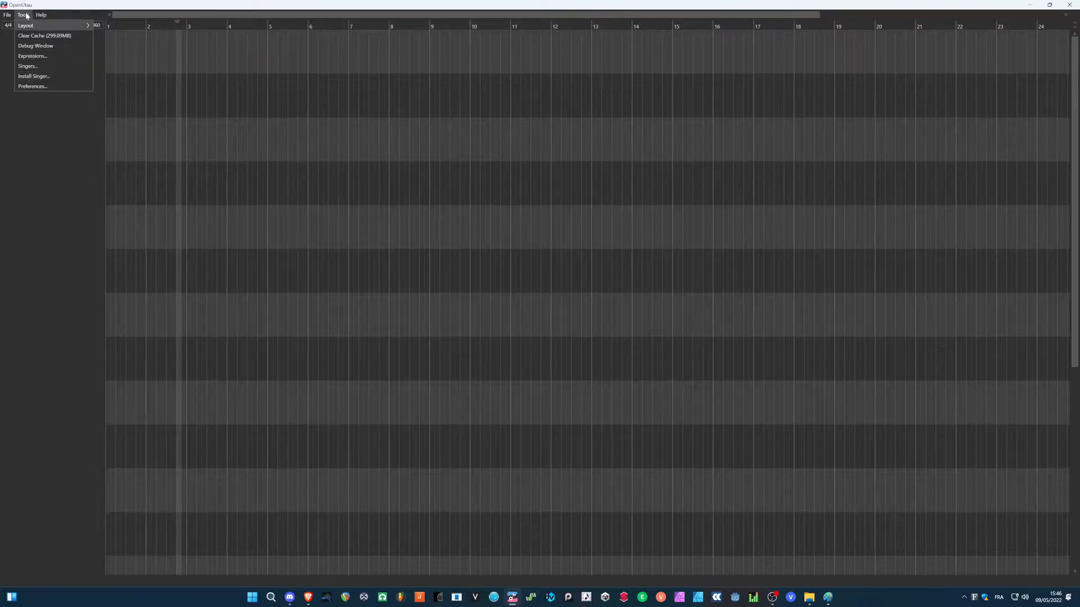
{"action": "left_click", "coordinate": [31, 76]}
{"action": "left_click", "coordinate": [494, 169]}
{"action": "double_click", "coordinate": [489, 170]}
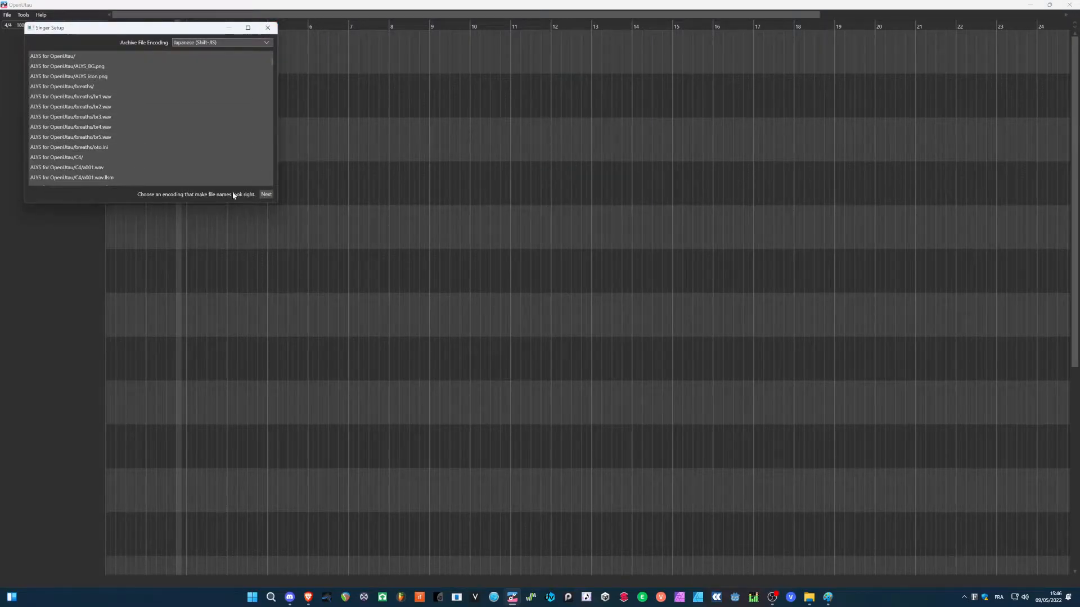
{"action": "left_click", "coordinate": [268, 28]}
Step: Add a track with ALYS as its singer and FR CVVC as its phonemizer
{"action": "left_click", "coordinate": [49, 52]}
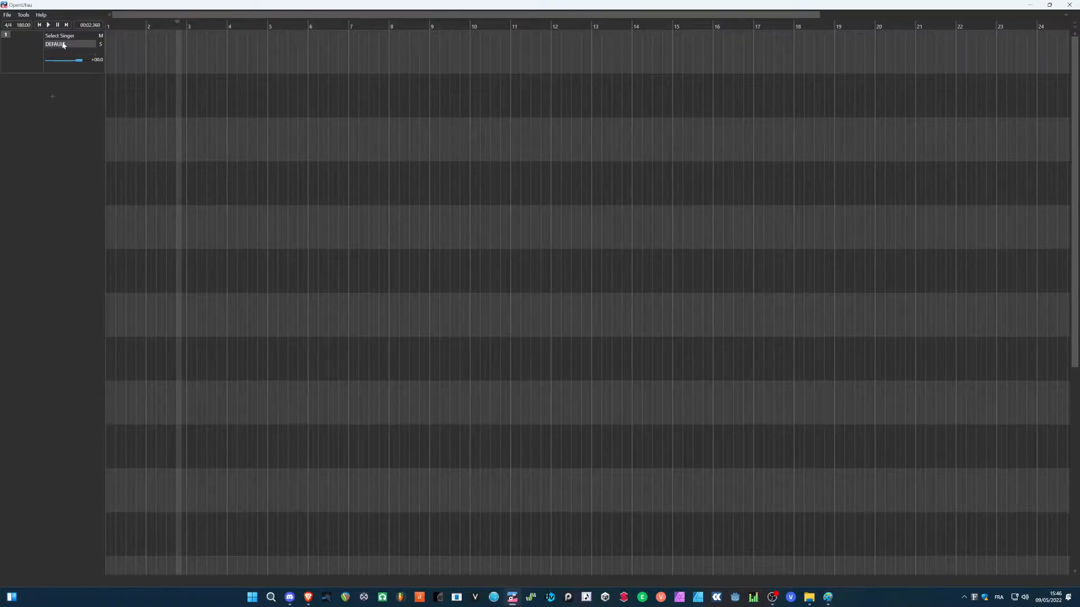
{"action": "left_click", "coordinate": [75, 38]}
{"action": "left_click", "coordinate": [72, 43]}
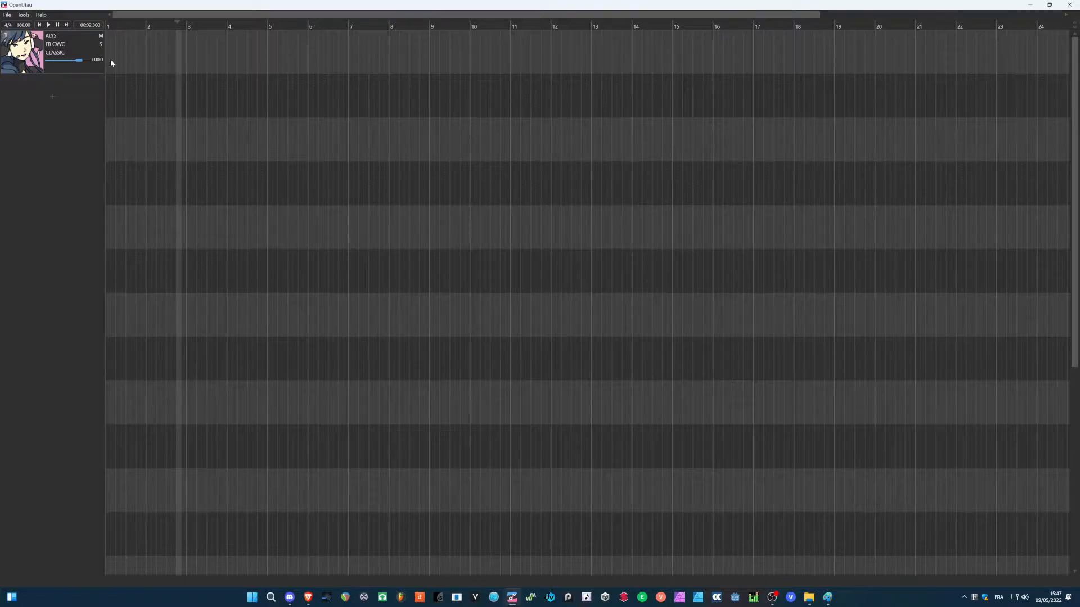
Step: Examine the project's BPM and time signature settings, leaving both as they are
{"action": "left_click", "coordinate": [23, 25]}
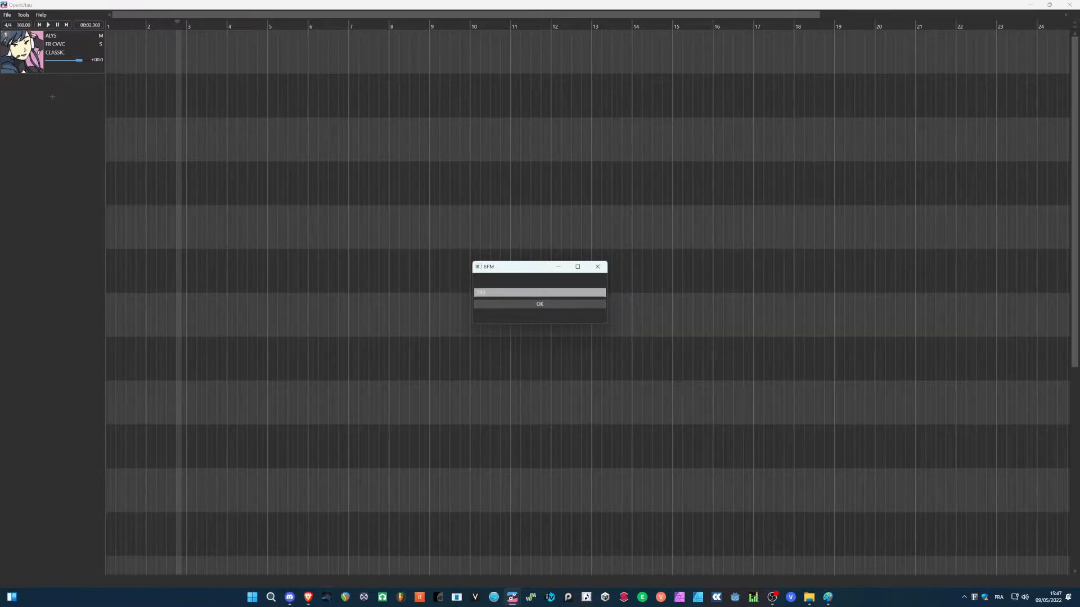
{"action": "left_click", "coordinate": [553, 307]}
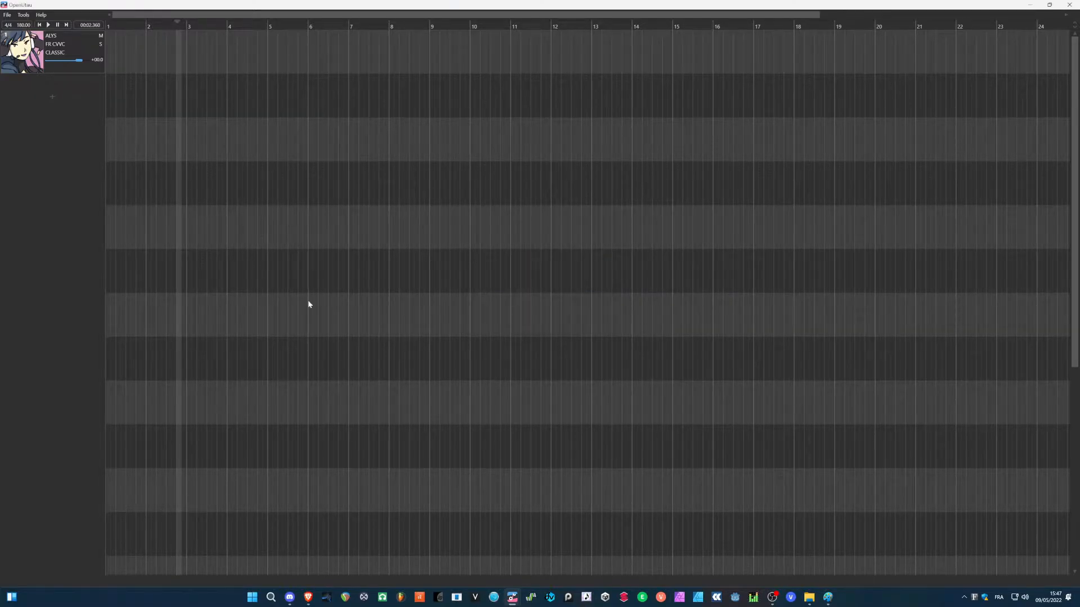
{"action": "left_click", "coordinate": [6, 25]}
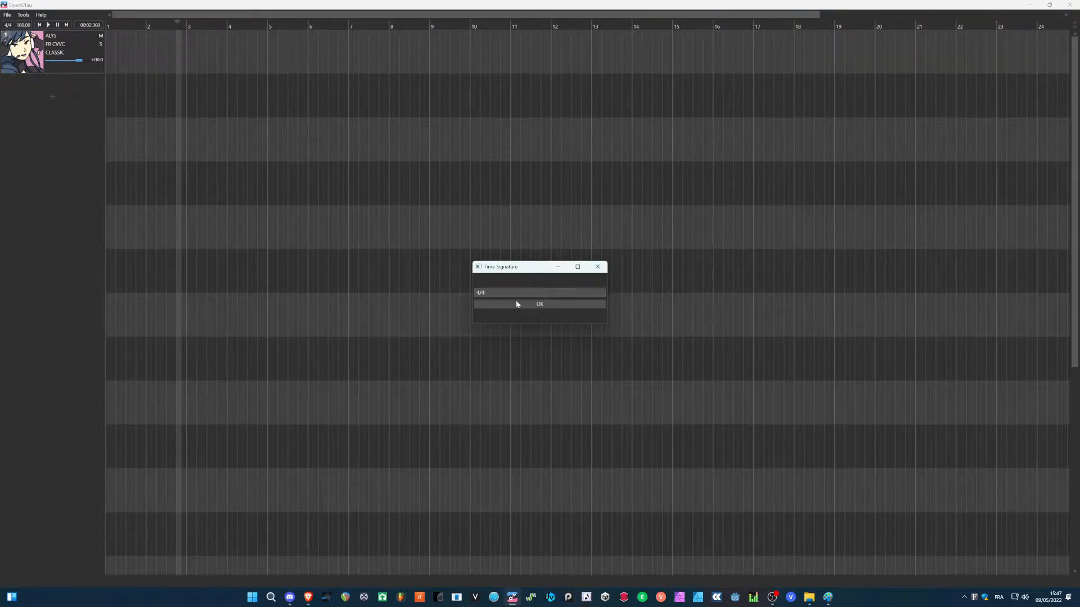
{"action": "left_click", "coordinate": [597, 267]}
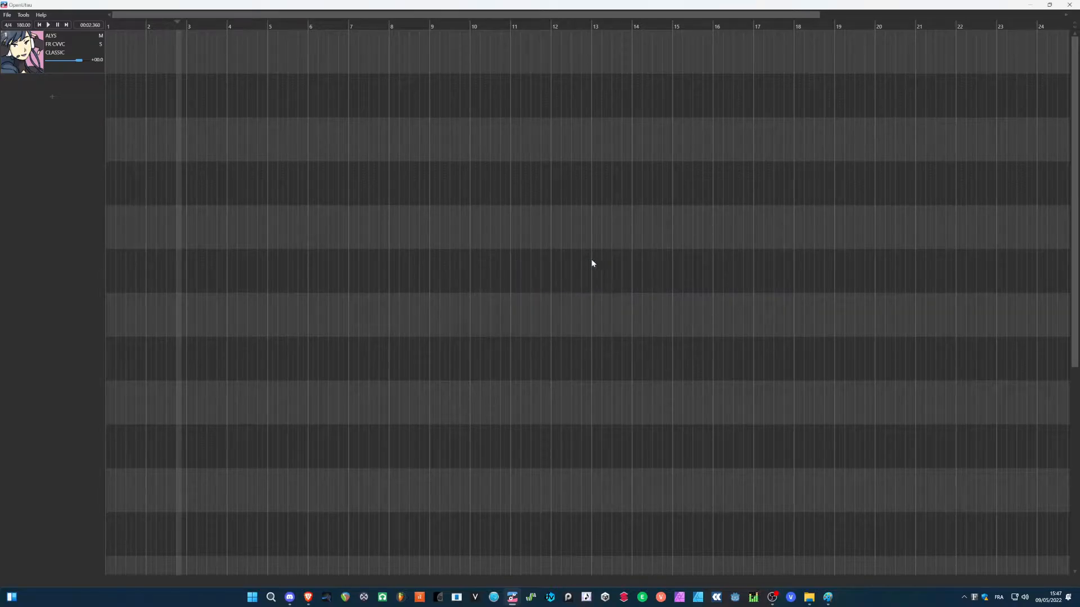
Step: Create a new part at the start of the ALYS track and open it in the piano roll
{"action": "left_click", "coordinate": [110, 24]}
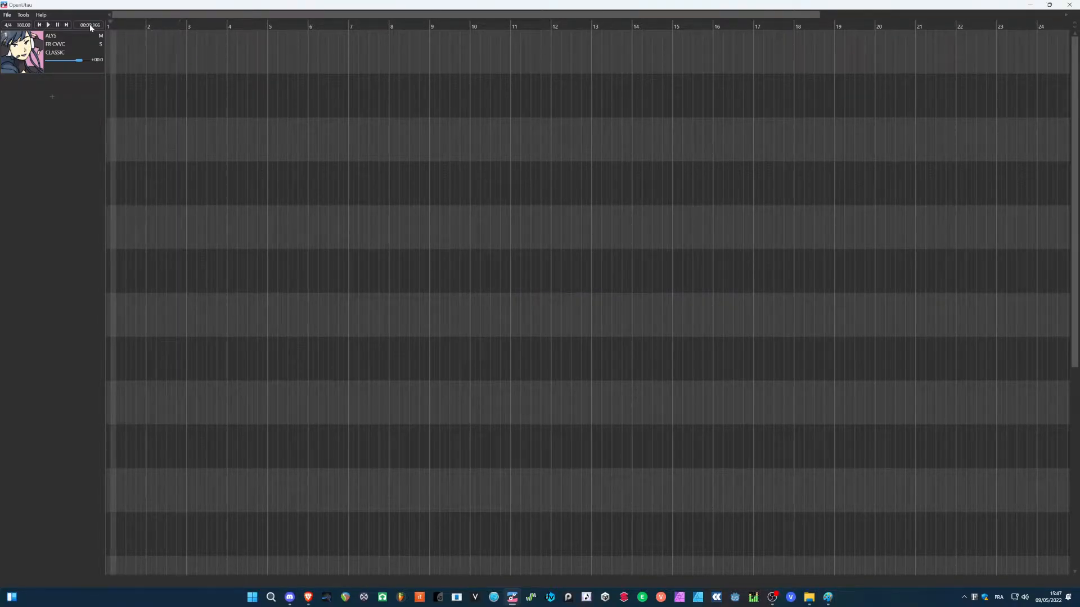
{"action": "left_click", "coordinate": [110, 57]}
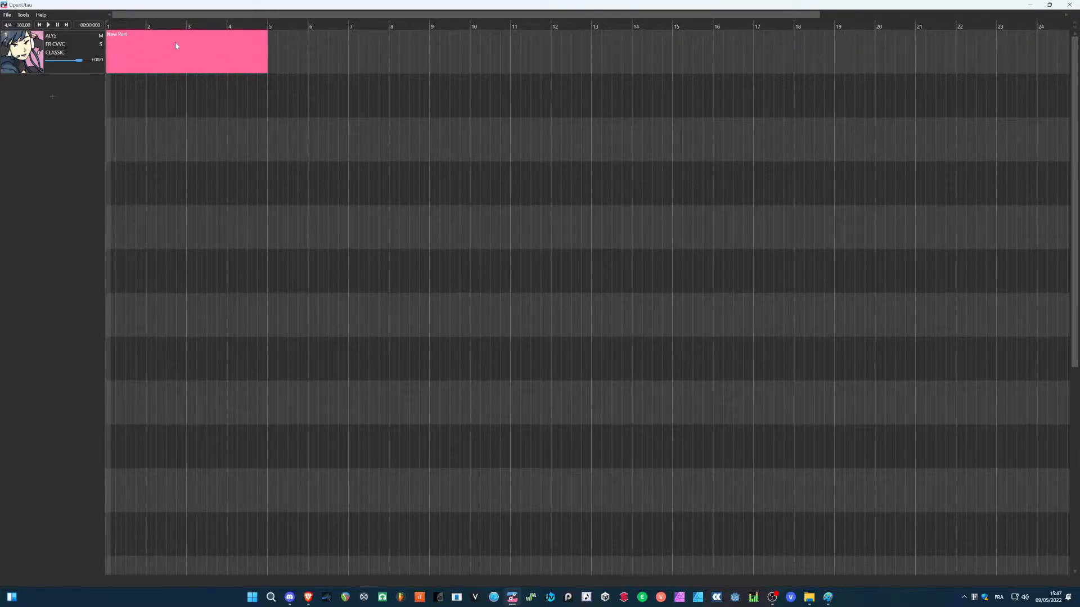
{"action": "right_click", "coordinate": [153, 52]}
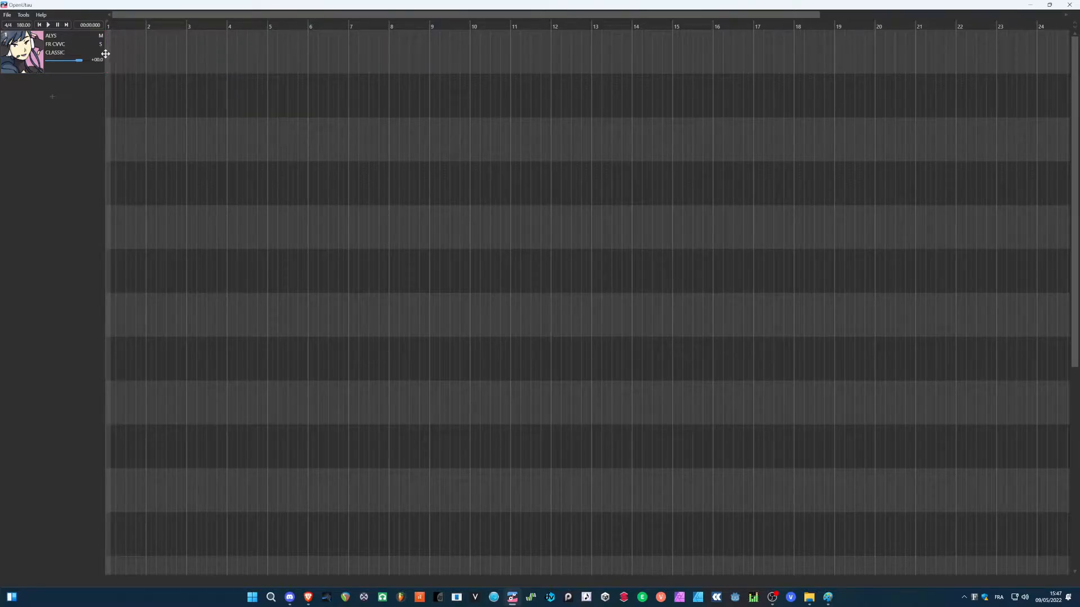
{"action": "left_click", "coordinate": [107, 53]}
{"action": "double_click", "coordinate": [133, 51]}
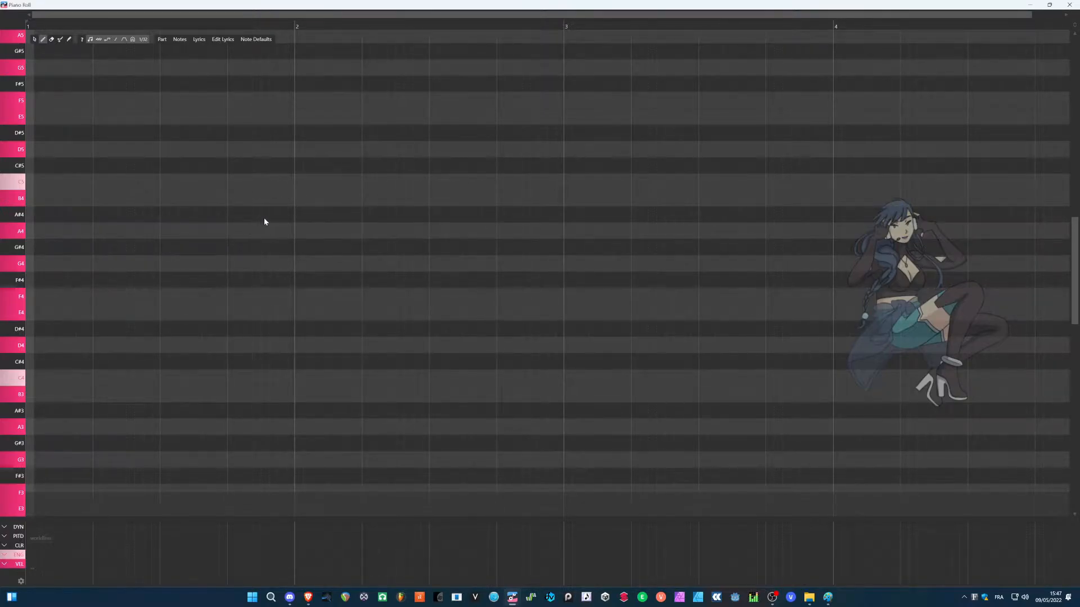
{"action": "scroll", "coordinate": [298, 234], "scroll_direction": "down", "scroll_amount": 1}
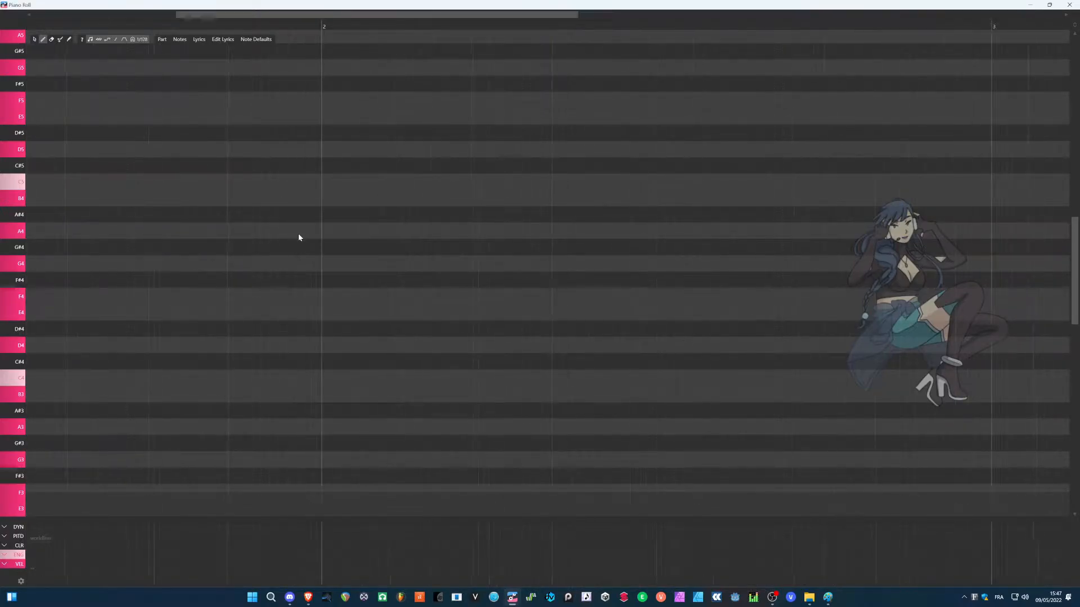
{"action": "scroll", "coordinate": [298, 234], "scroll_direction": "up", "scroll_amount": 7}
{"action": "scroll", "coordinate": [298, 234], "scroll_direction": "down", "scroll_amount": 7}
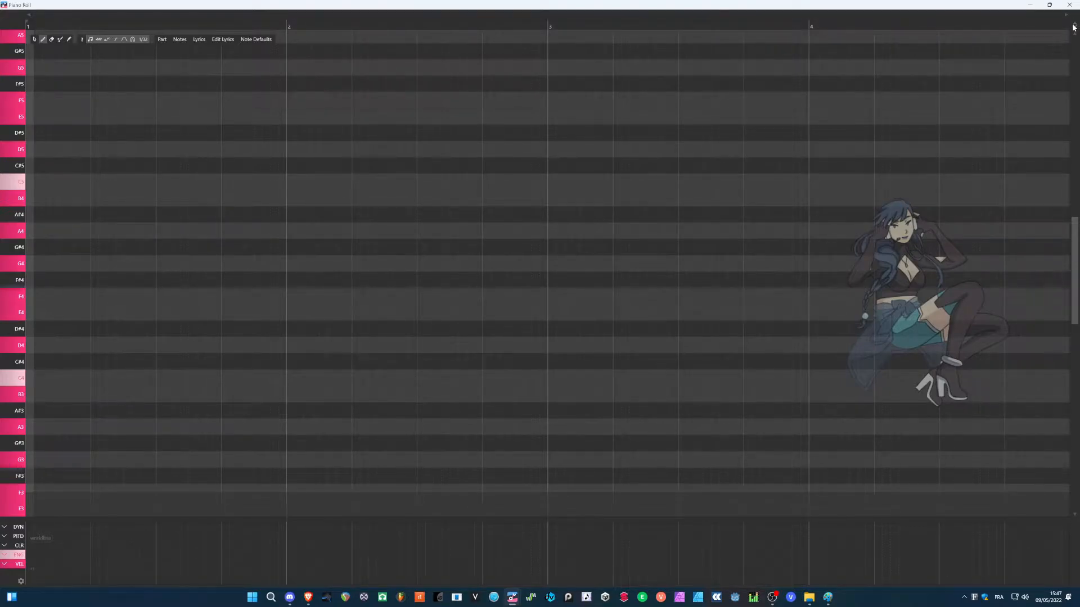
{"action": "scroll", "coordinate": [1075, 27], "scroll_direction": "up", "scroll_amount": 4}
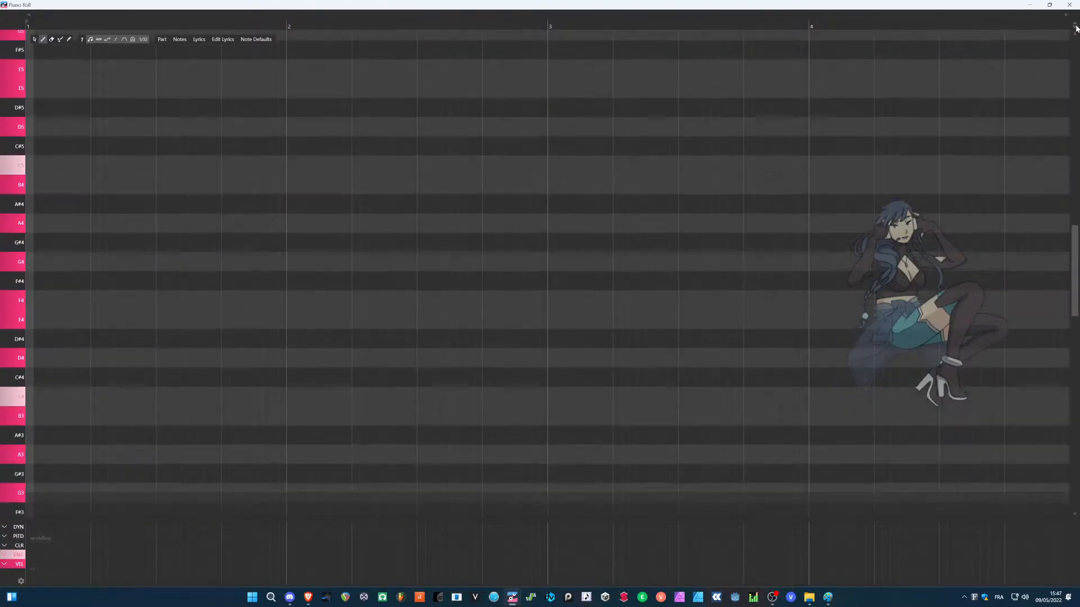
{"action": "scroll", "coordinate": [1076, 27], "scroll_direction": "down", "scroll_amount": 2}
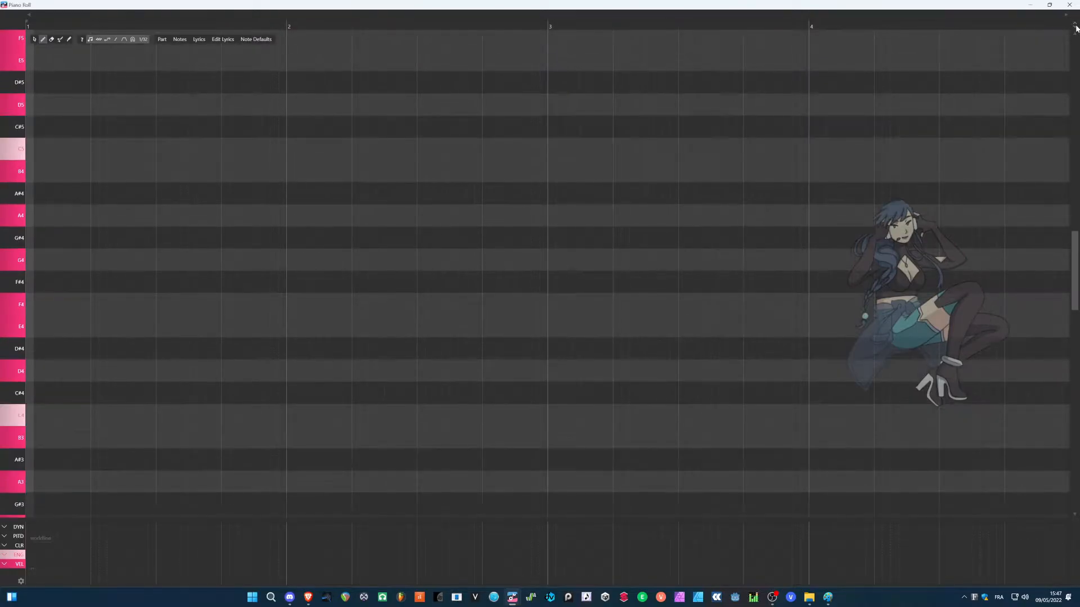
{"action": "left_click_drag", "start_coordinate": [358, 270], "coordinate": [624, 251]}
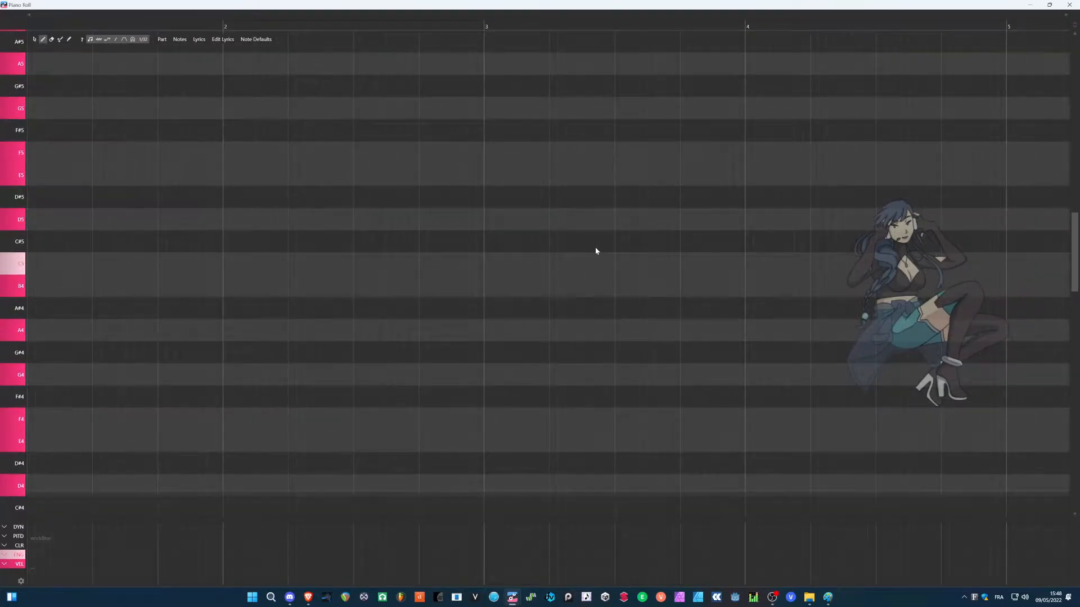
Step: Try a marquee selection in the piano roll, and draw and delete a short C5 note with the Pen tool
{"action": "left_click", "coordinate": [33, 38]}
{"action": "left_click_drag", "start_coordinate": [208, 455], "coordinate": [647, 245]}
{"action": "left_click", "coordinate": [43, 39]}
{"action": "left_click_drag", "start_coordinate": [156, 271], "coordinate": [156, 271]}
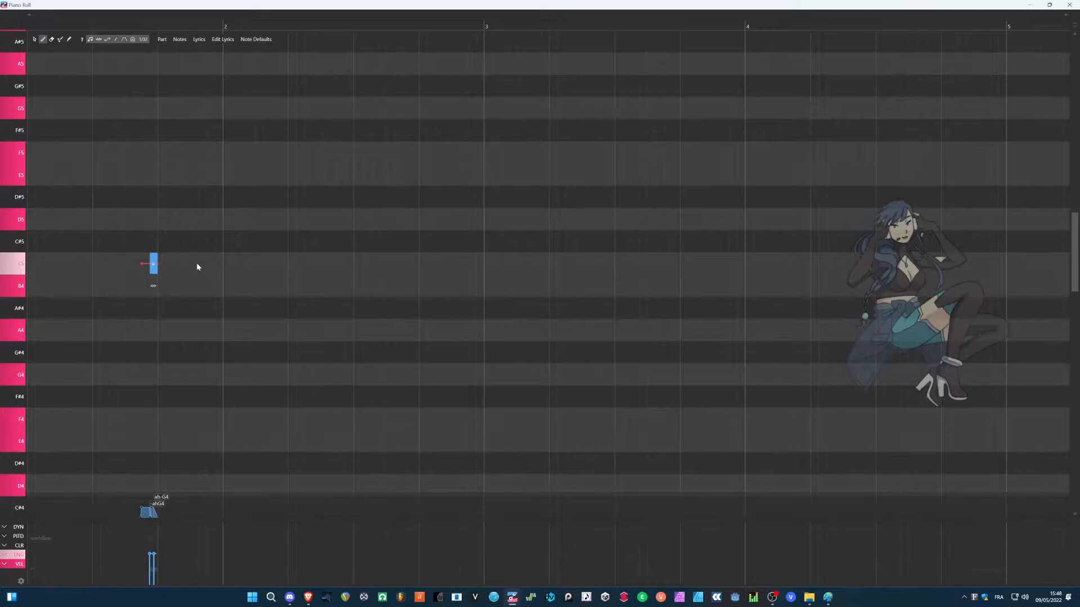
{"action": "right_click", "coordinate": [155, 259]}
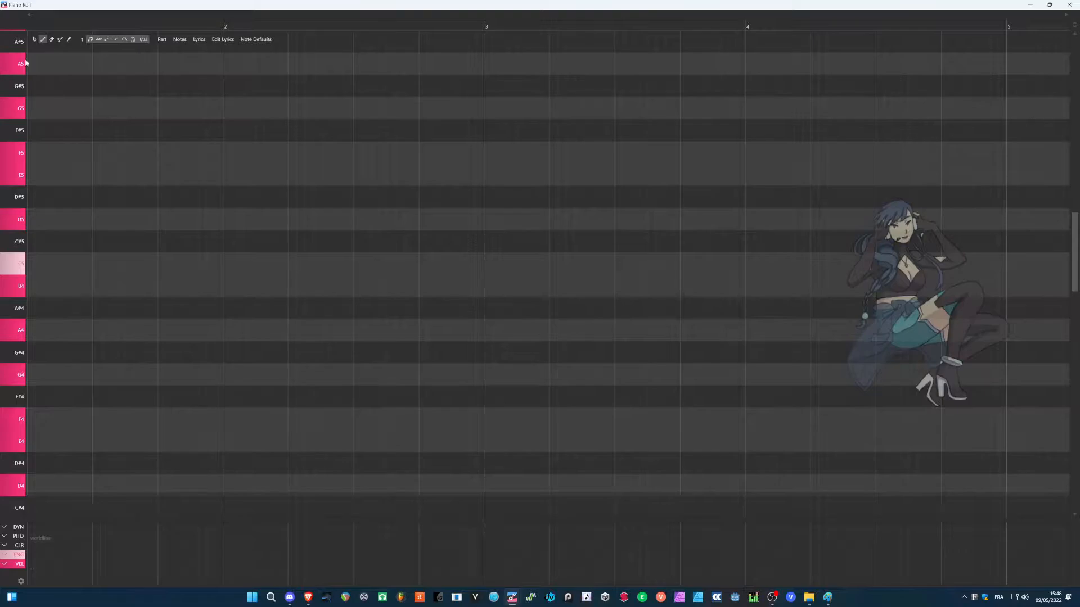
{"action": "left_click", "coordinate": [51, 39]}
{"action": "left_click", "coordinate": [60, 40]}
{"action": "left_click", "coordinate": [68, 42]}
Step: Draw a short C4 note at the very start of bar 1 with the Pen tool
{"action": "left_click", "coordinate": [43, 40]}
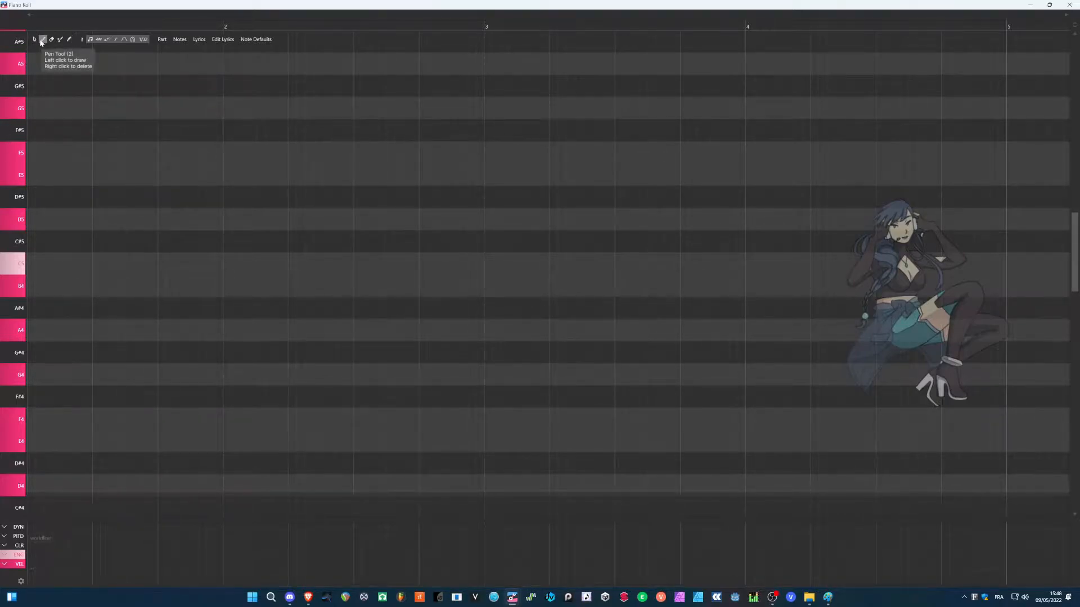
{"action": "scroll", "coordinate": [90, 297], "scroll_direction": "down", "scroll_amount": 5}
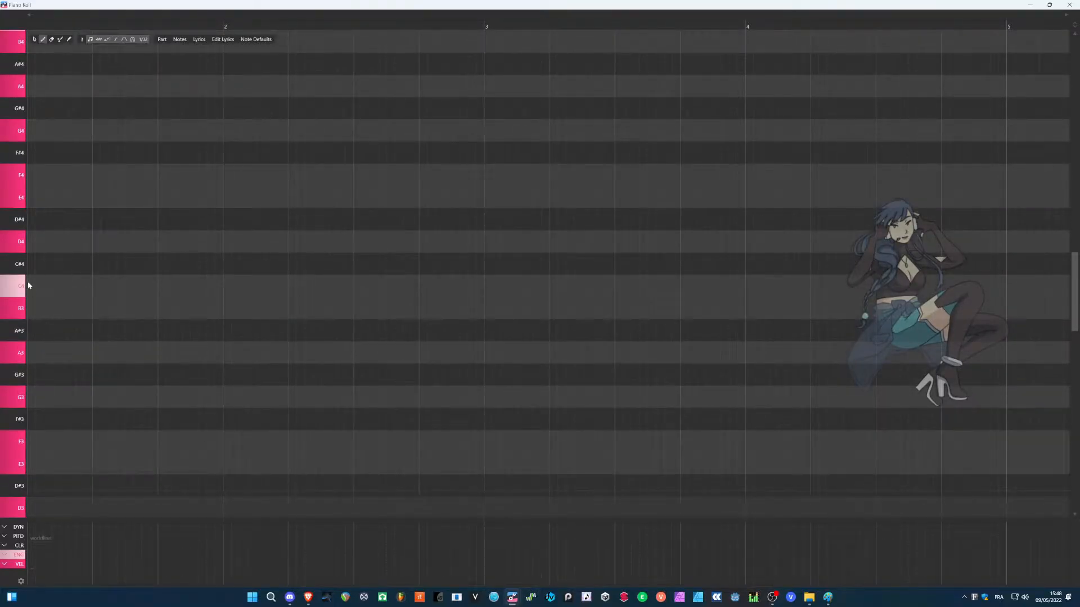
{"action": "scroll", "coordinate": [151, 291], "scroll_direction": "left", "scroll_amount": 2}
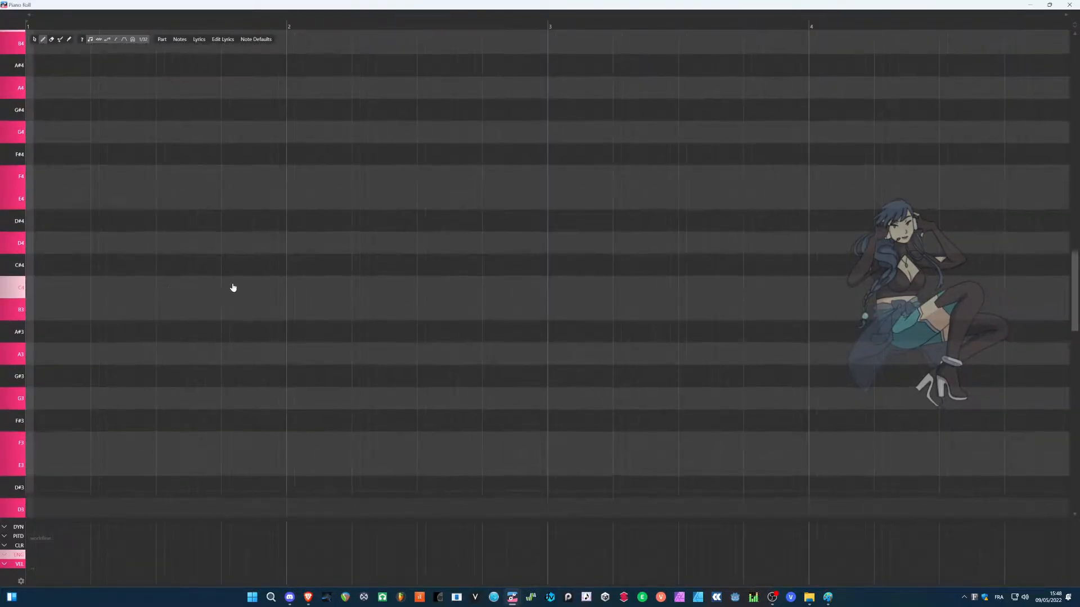
{"action": "left_click", "coordinate": [28, 282]}
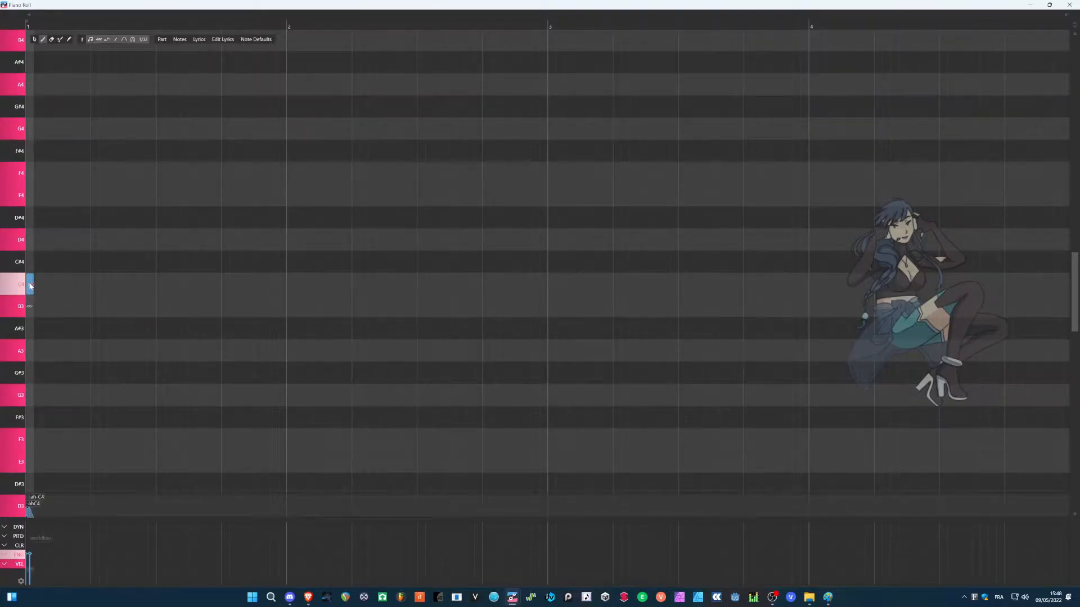
Step: Lengthen the C4 note to fill the first half of bar 1 and play it back
{"action": "left_click_drag", "start_coordinate": [54, 293], "coordinate": [154, 291]}
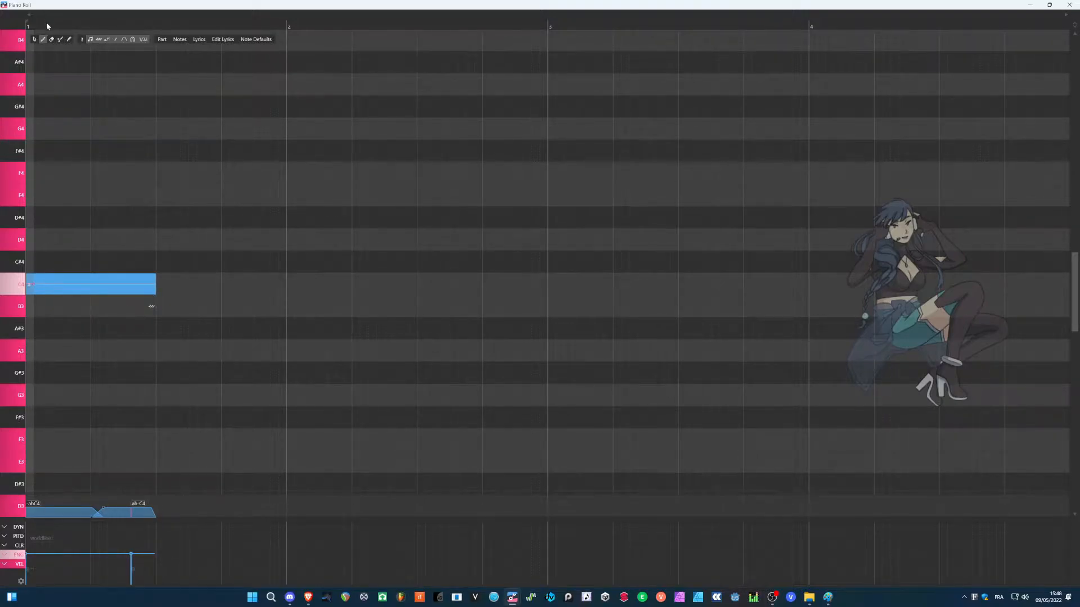
{"action": "left_click", "coordinate": [34, 39]}
{"action": "key", "text": "2"}
{"action": "key", "text": "space"}
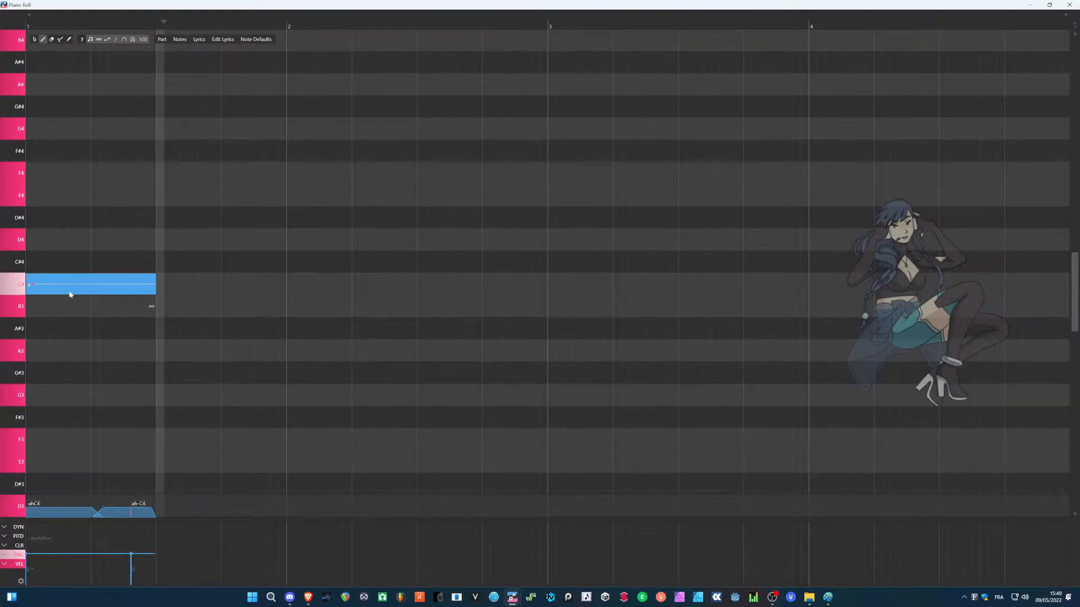
Step: View the C4 note's inline lyric entry and the Edit Lyrics window, closing both without changing the lyric
{"action": "double_click", "coordinate": [138, 290]}
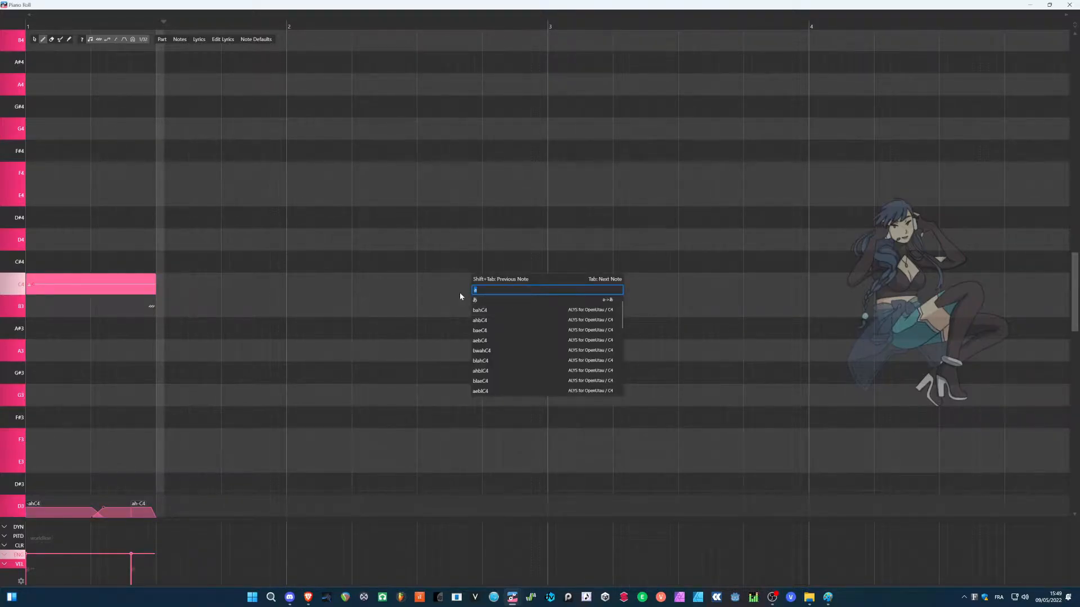
{"action": "left_click", "coordinate": [359, 282]}
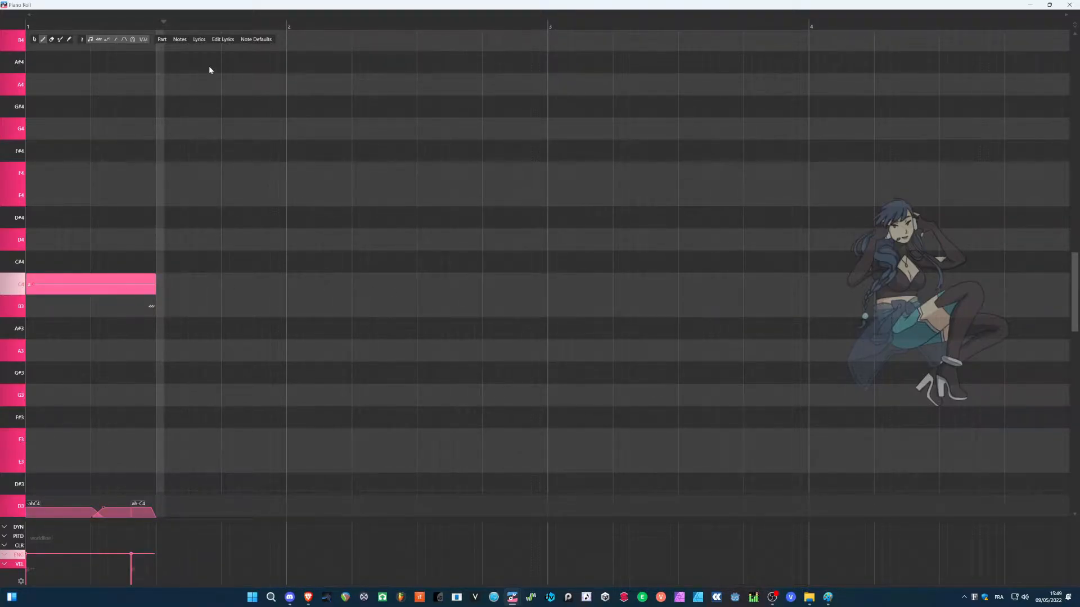
{"action": "left_click", "coordinate": [221, 40]}
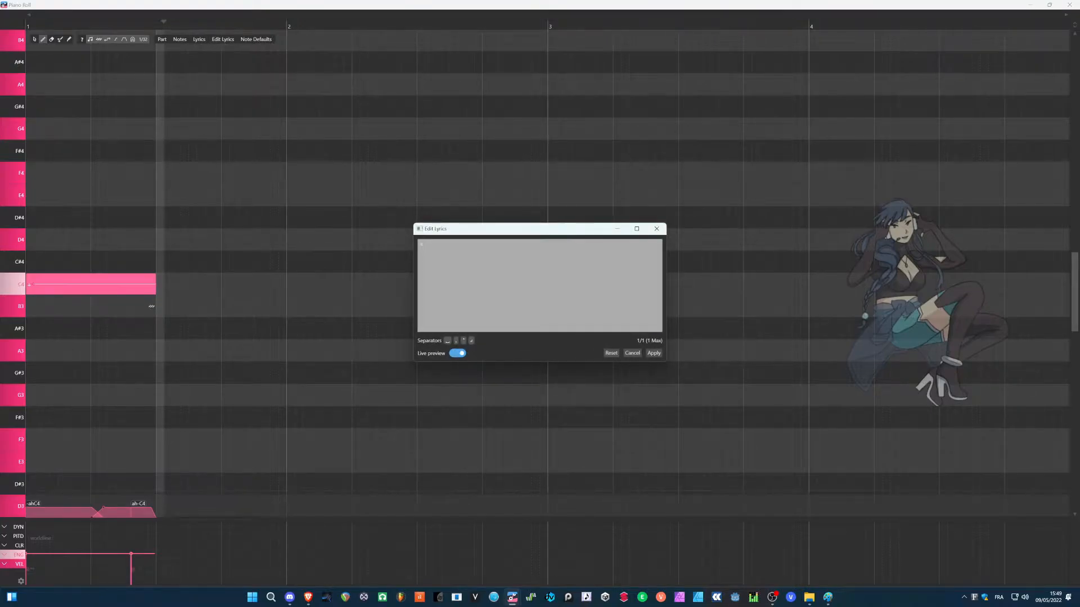
{"action": "left_click", "coordinate": [656, 228]}
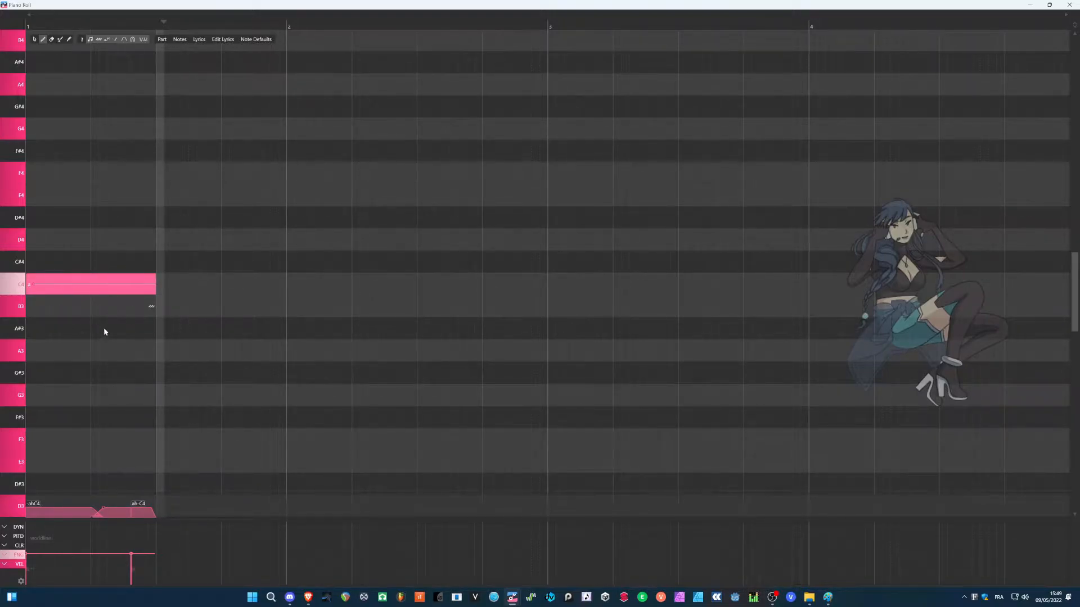
Step: Draw a D4 note over the second half of bar 1 and an E4 note spanning all of bar 2
{"action": "left_click", "coordinate": [160, 241]}
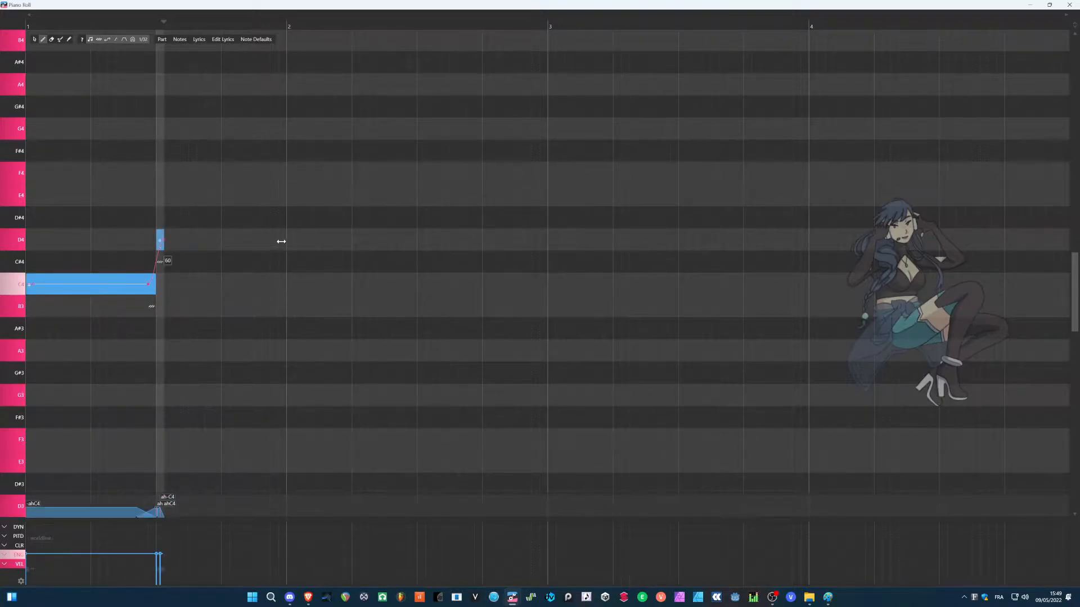
{"action": "left_click_drag", "start_coordinate": [281, 241], "coordinate": [286, 243]}
{"action": "left_click", "coordinate": [287, 199]}
{"action": "left_click_drag", "start_coordinate": [293, 203], "coordinate": [539, 207]}
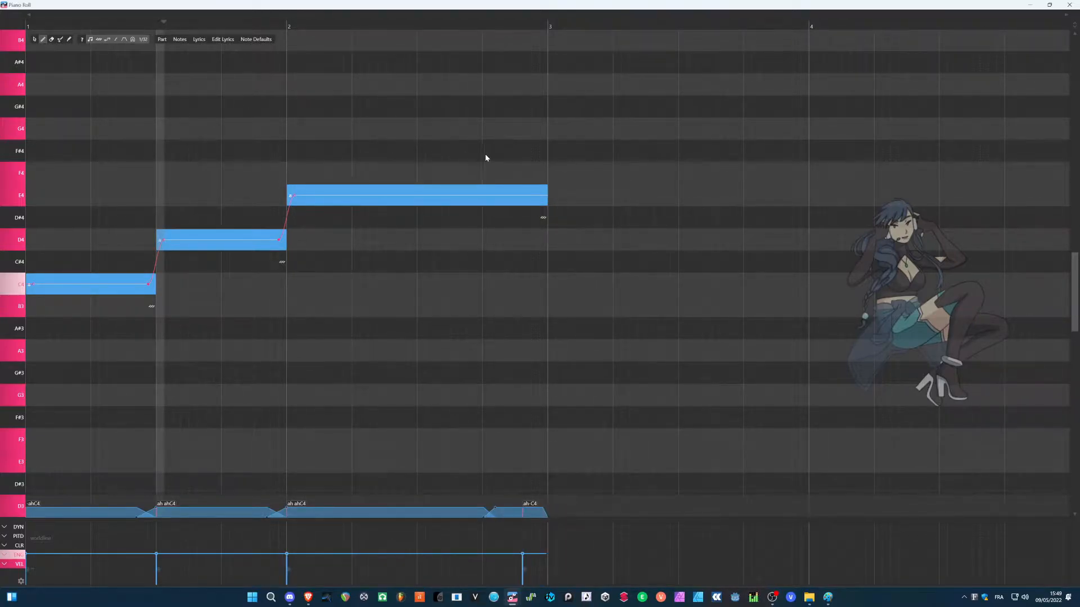
Step: Set the lyrics of all three notes to "bonjour ça va" in one batch and play the phrase
{"action": "left_click_drag", "start_coordinate": [342, 211], "coordinate": [82, 295]}
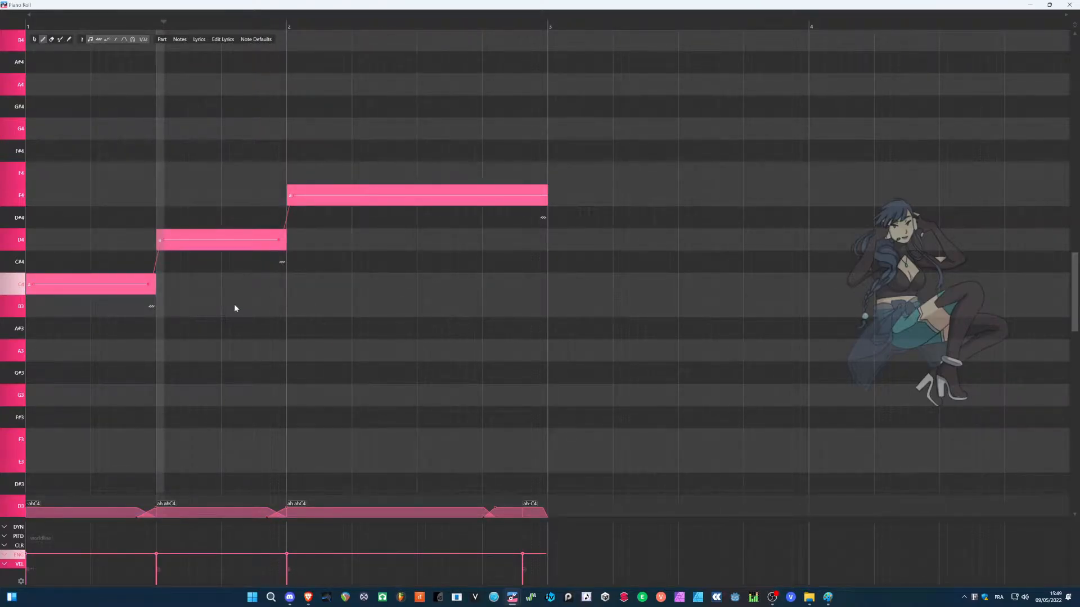
{"action": "left_click", "coordinate": [224, 41]}
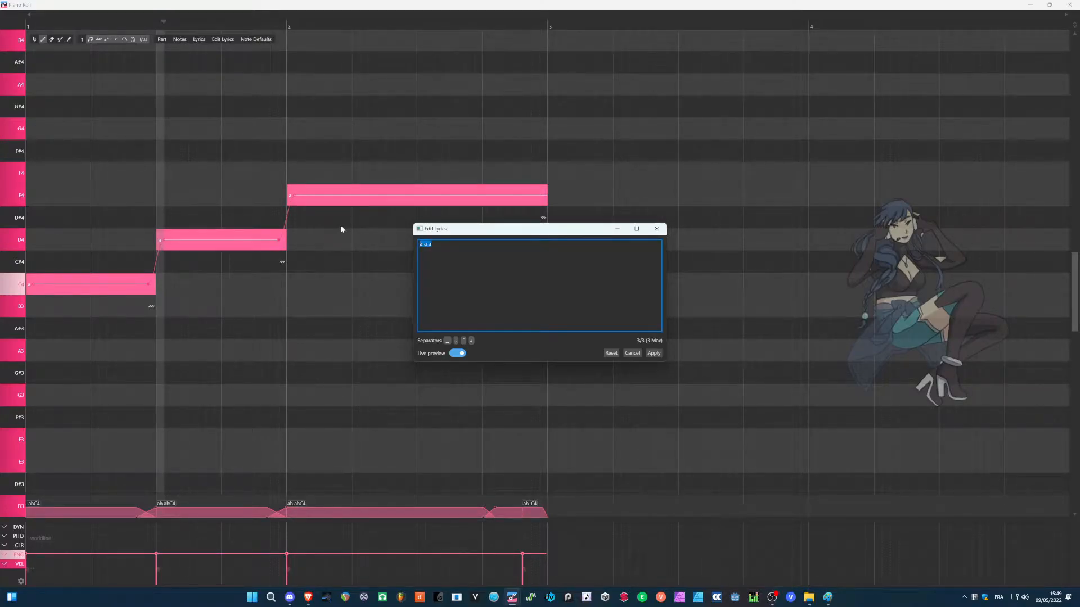
{"action": "type", "text": "bonjour ça va"}
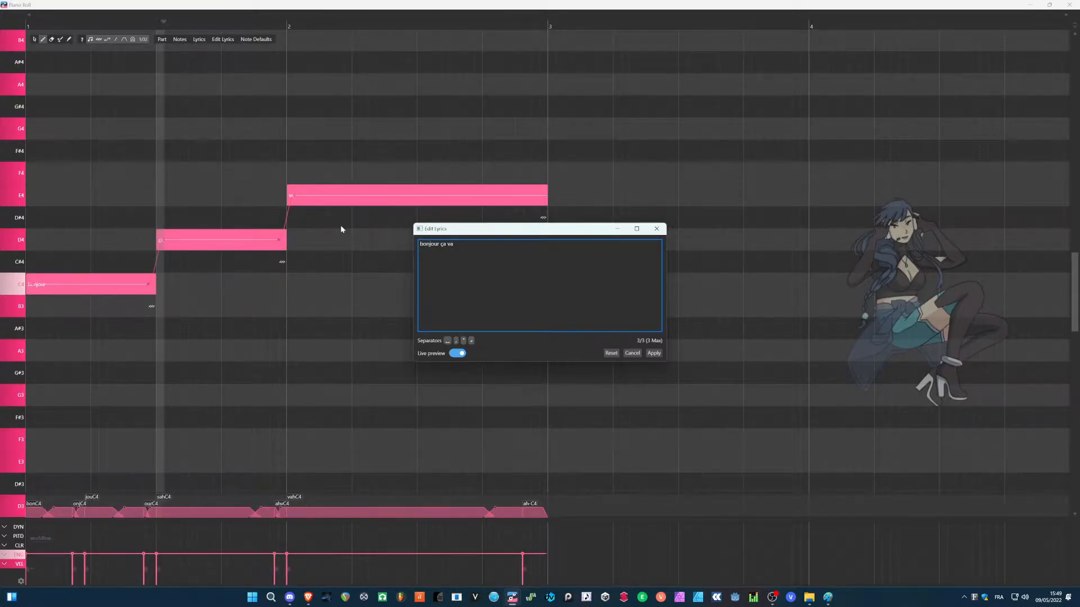
{"action": "left_click", "coordinate": [653, 353]}
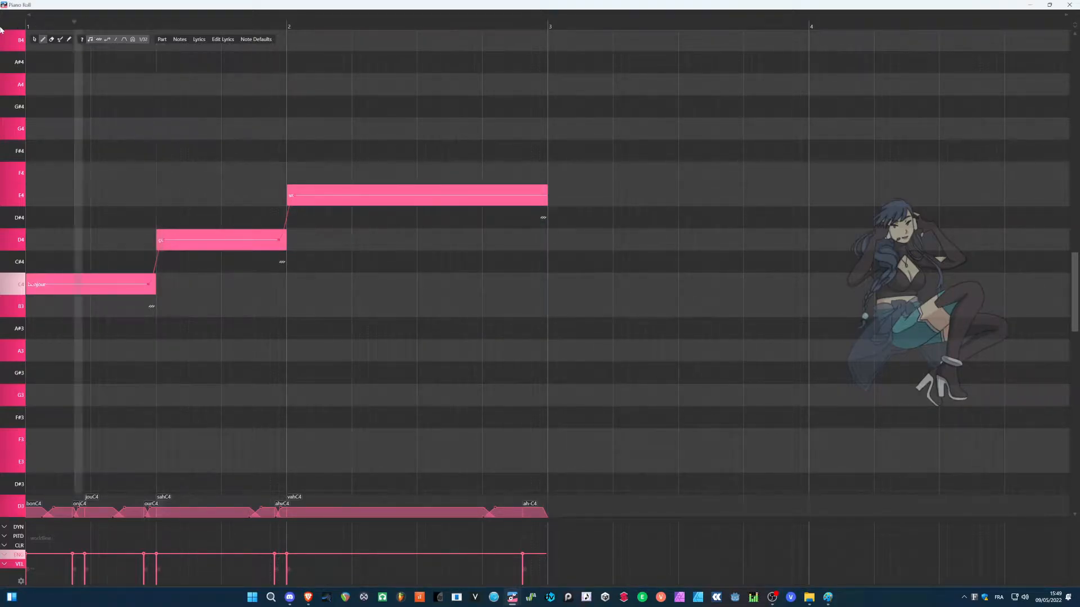
{"action": "key", "text": "space"}
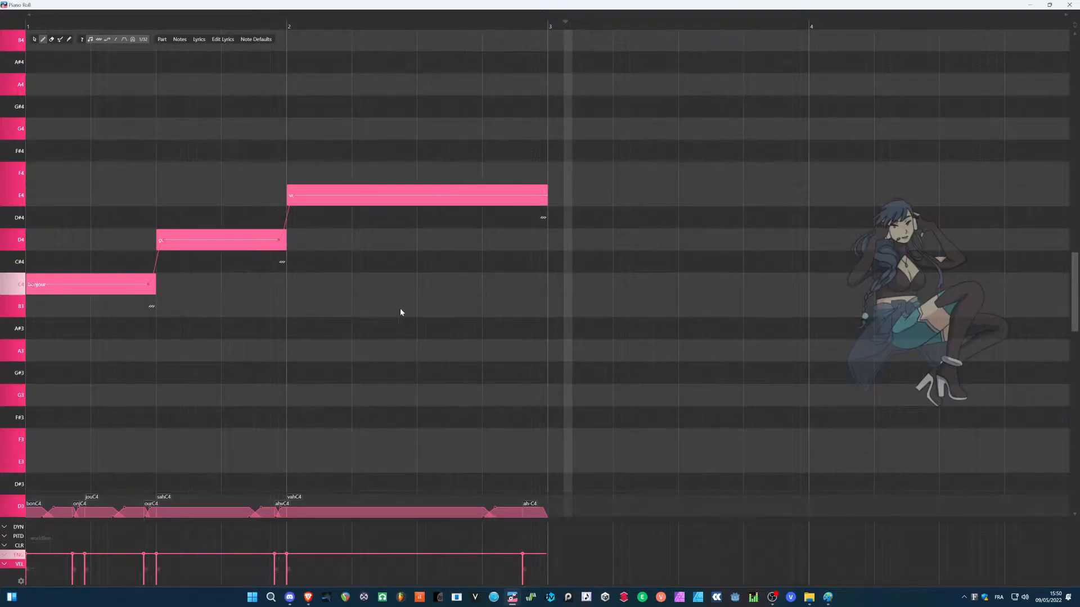
Step: Split "bonjour" over two one-beat notes by shortening the C4 note and adding a B3 note with the lyric "+"
{"action": "key", "text": "ctrl+a"}
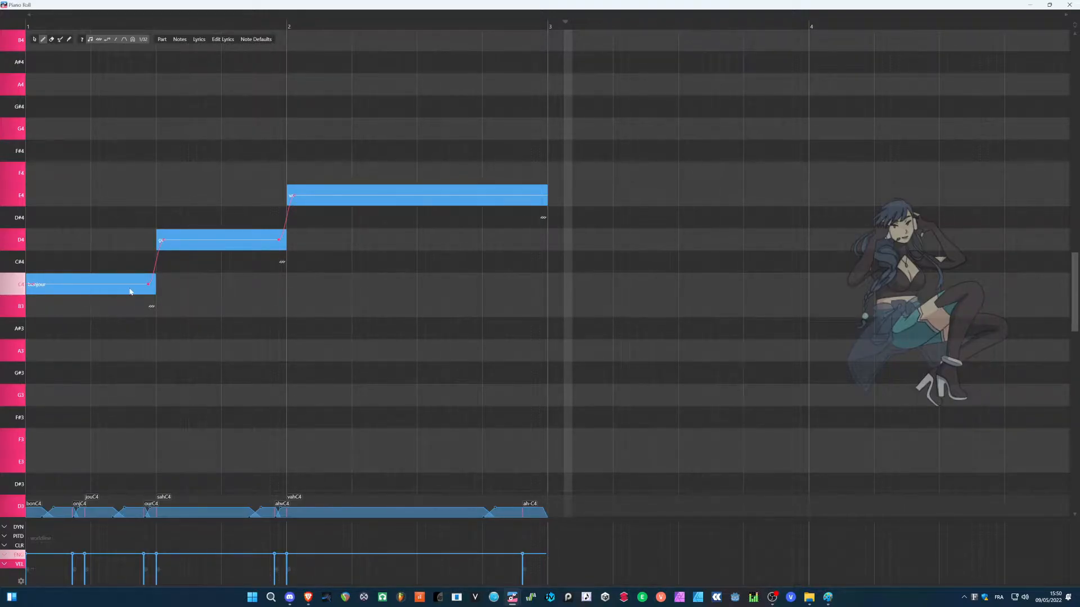
{"action": "left_click_drag", "start_coordinate": [155, 288], "coordinate": [91, 287]}
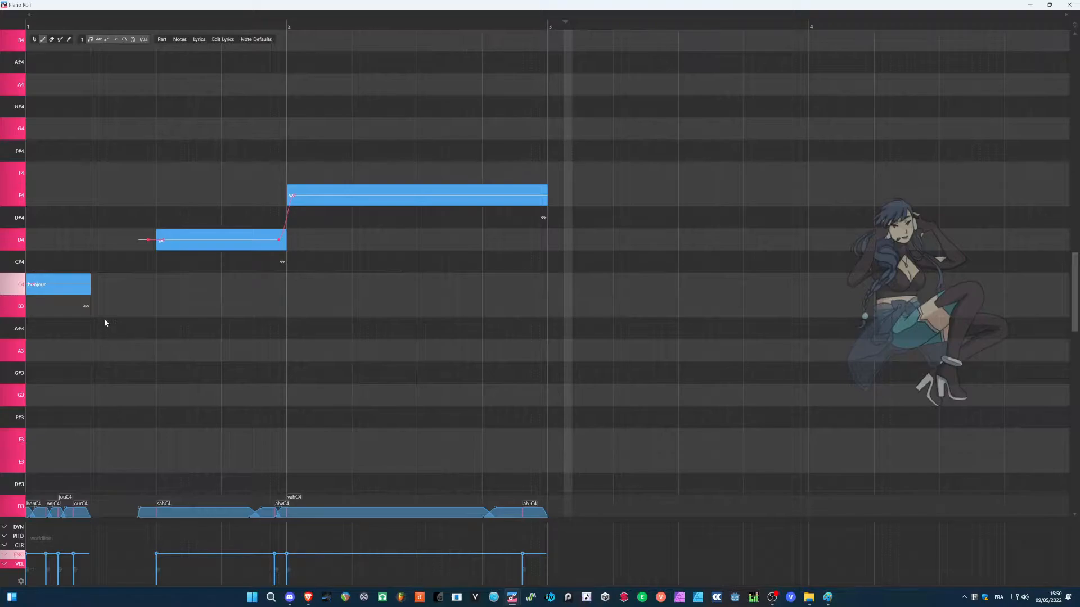
{"action": "mouse_move", "coordinate": [95, 306]}
{"action": "left_mouse_down"}
{"action": "mouse_move", "coordinate": [160, 313]}
{"action": "mouse_move", "coordinate": [150, 316]}
{"action": "left_mouse_up"}
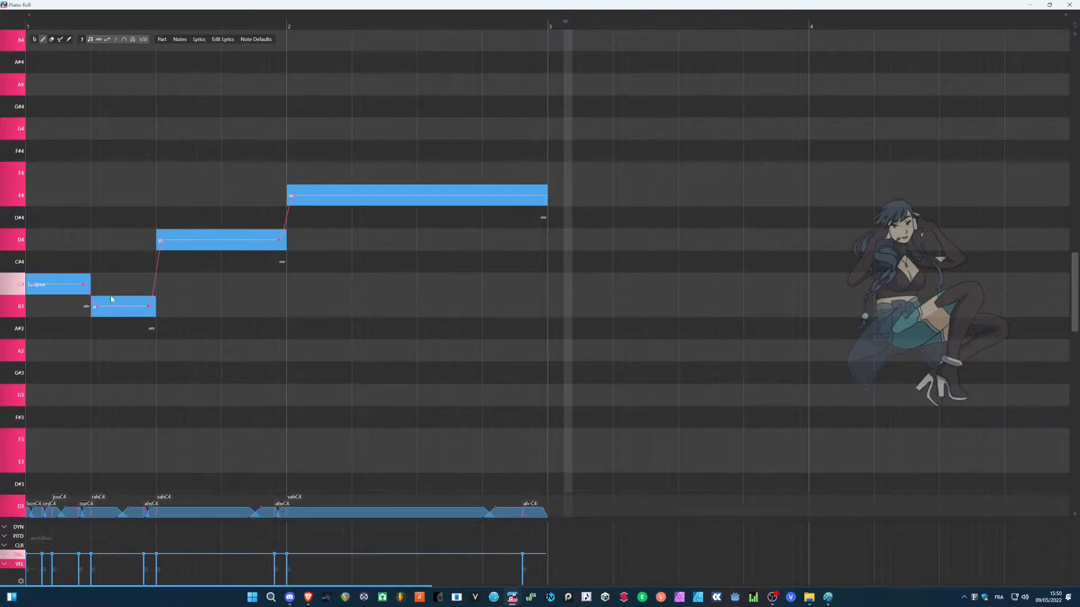
{"action": "double_click", "coordinate": [124, 316]}
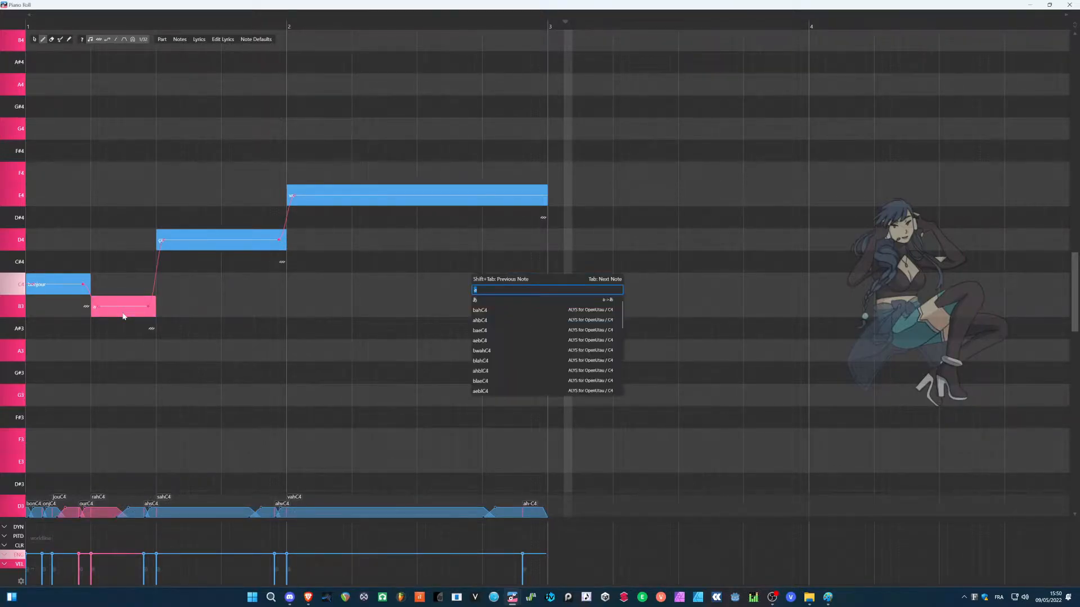
{"action": "type", "text": "+"}
{"action": "key", "text": "Return"}
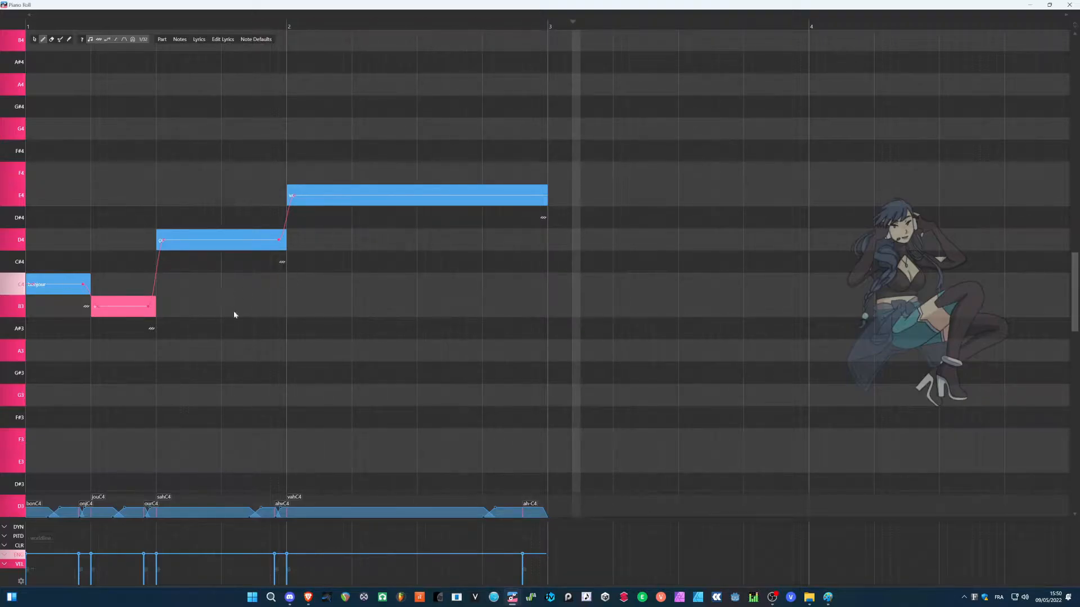
Step: Shorten the D4 note to one beat and place it on the last beat of bar 1
{"action": "scroll", "coordinate": [83, 293], "scroll_direction": "up", "scroll_amount": 4}
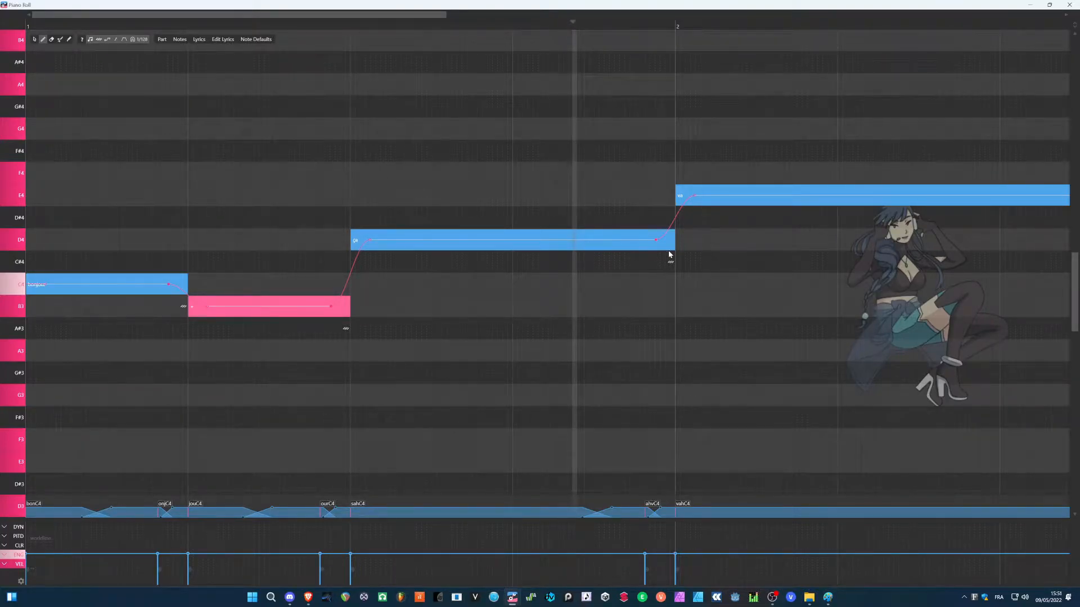
{"action": "mouse_move", "coordinate": [655, 240]}
{"action": "left_mouse_down"}
{"action": "mouse_move", "coordinate": [507, 239]}
{"action": "mouse_move", "coordinate": [664, 246]}
{"action": "left_mouse_up"}
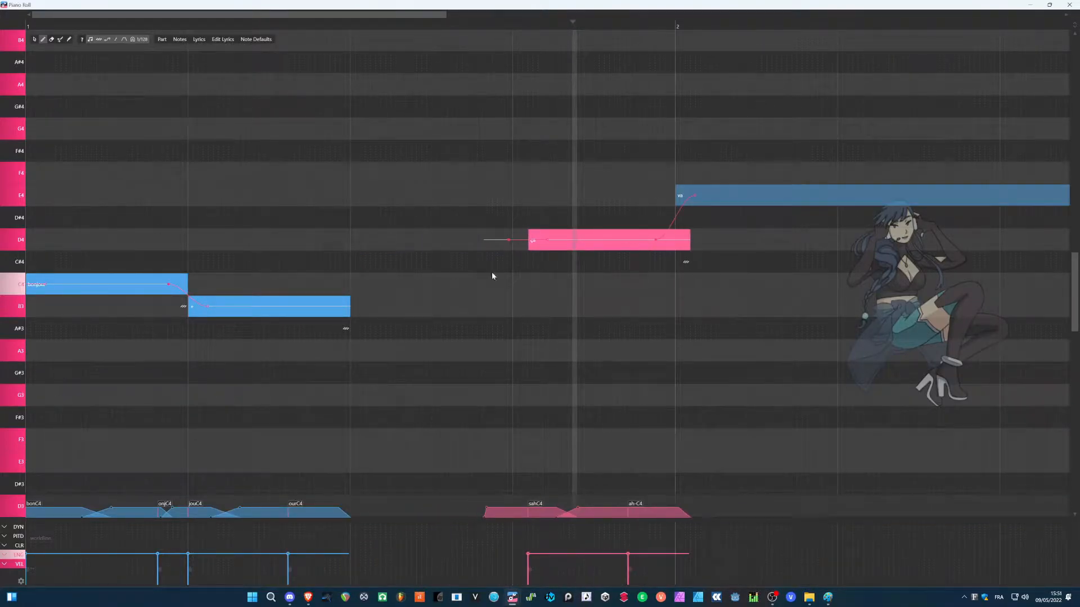
{"action": "left_click", "coordinate": [539, 251]}
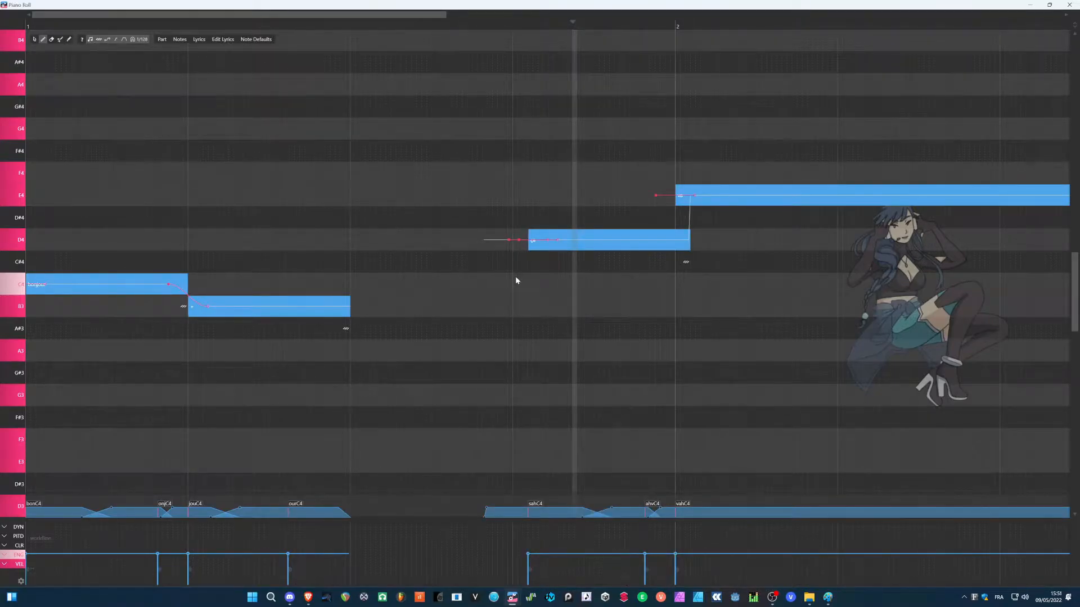
{"action": "left_click_drag", "start_coordinate": [565, 246], "coordinate": [550, 245]}
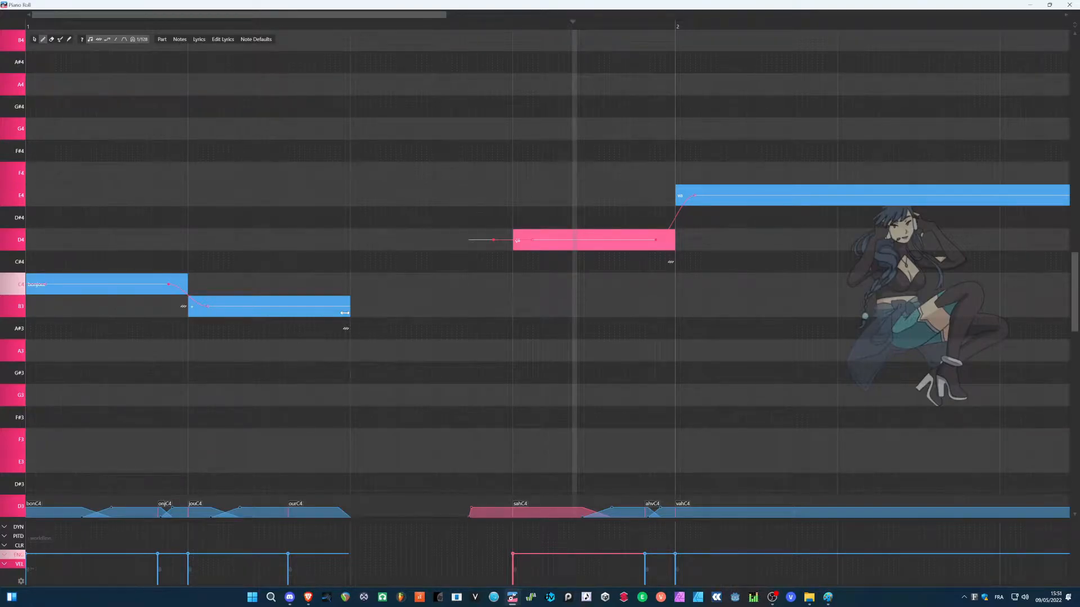
Step: Change the first note's lyric to "éclairé" and play the phrase from the start
{"action": "double_click", "coordinate": [72, 289]}
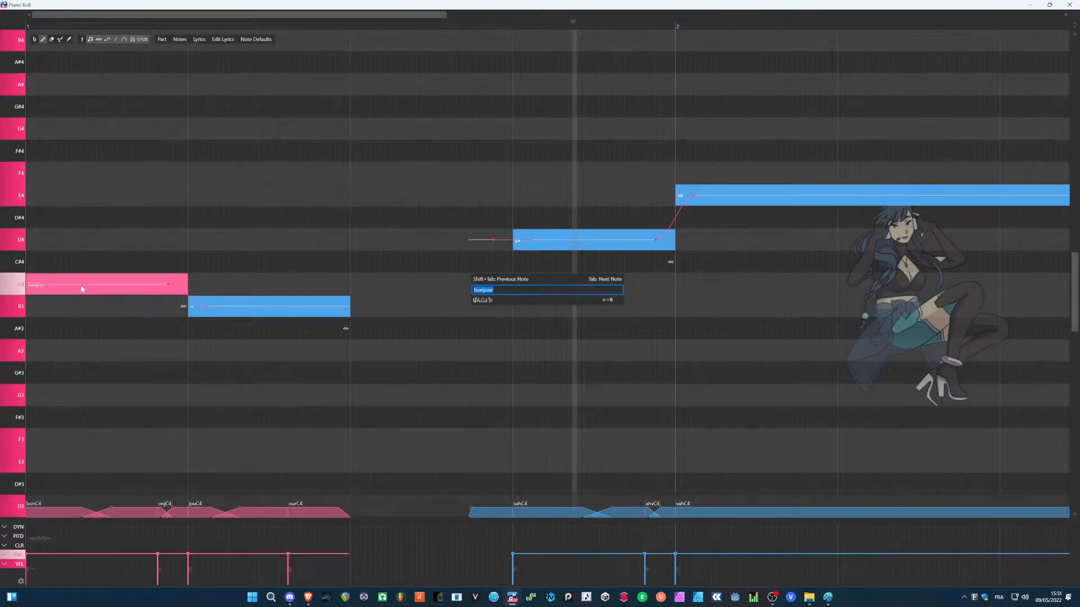
{"action": "type", "text": "éclairé"}
{"action": "key", "text": "Return"}
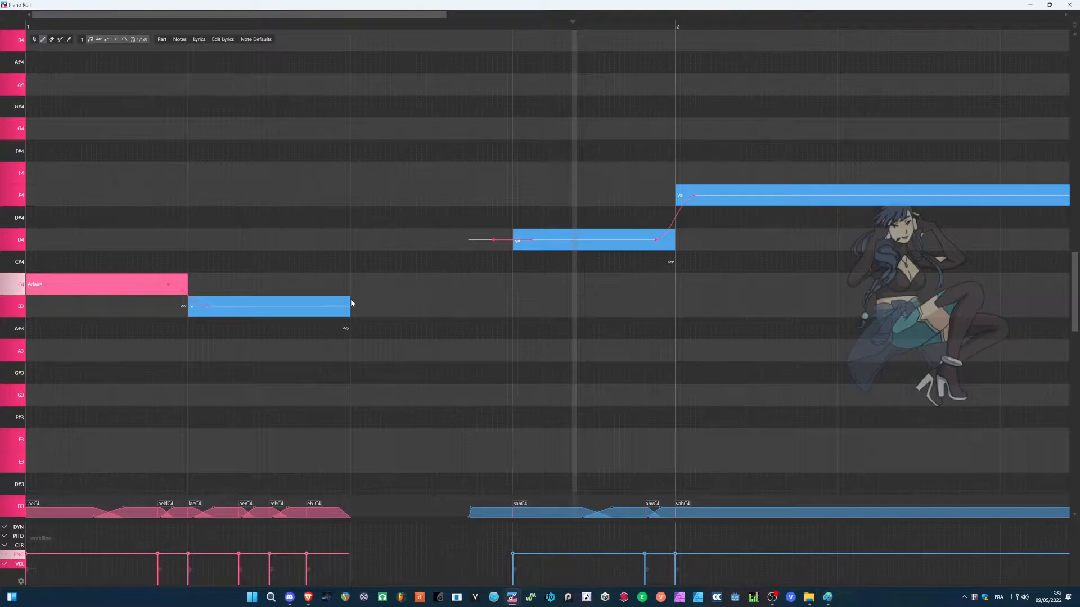
{"action": "left_click_drag", "start_coordinate": [70, 24], "coordinate": [17, 25]}
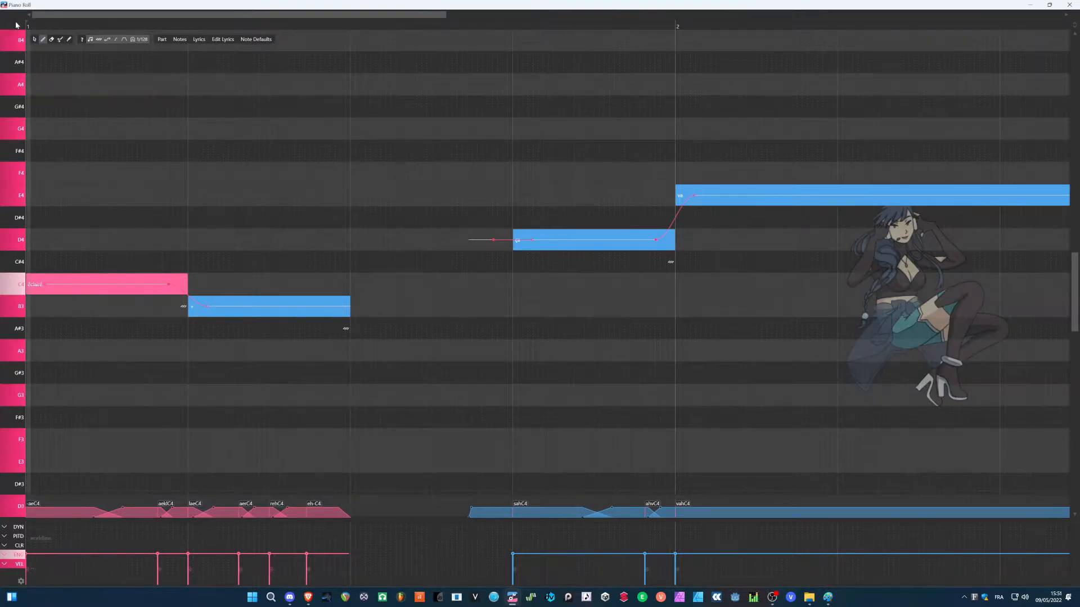
{"action": "key", "text": "space"}
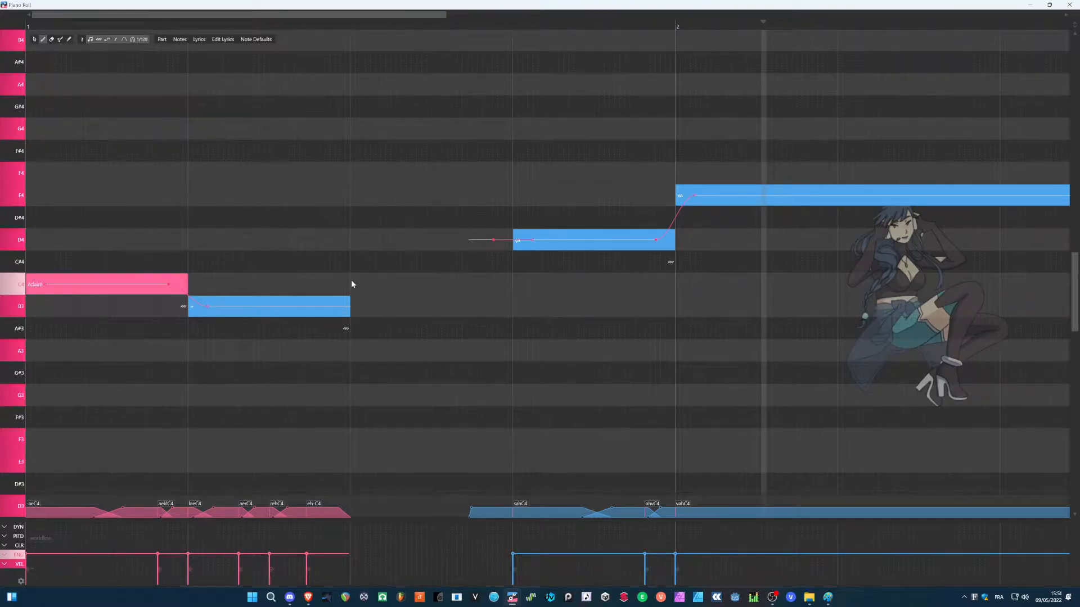
Step: Add a one-beat C4 note on beat 3 of bar 1 with the lyric "+", and play from the start
{"action": "left_click_drag", "start_coordinate": [352, 284], "coordinate": [511, 284]}
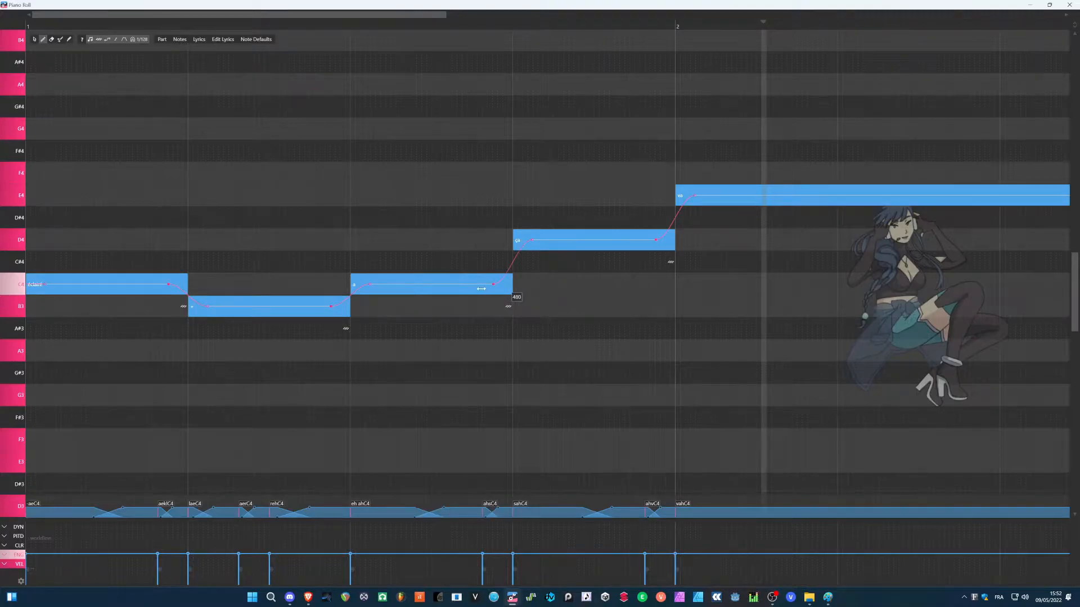
{"action": "double_click", "coordinate": [435, 284]}
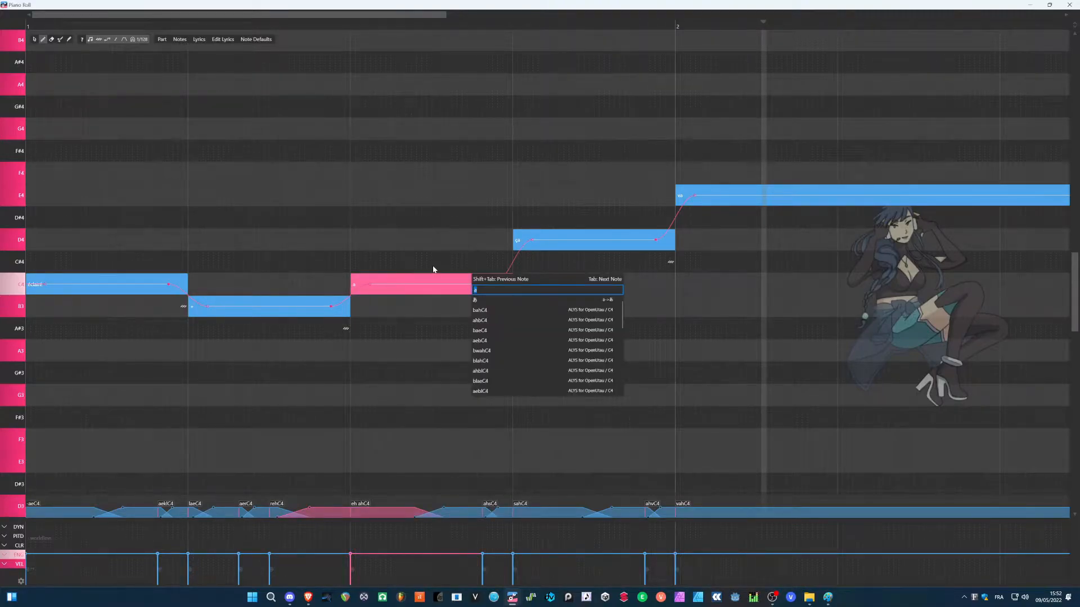
{"action": "type", "text": "+"}
{"action": "key", "text": "Return"}
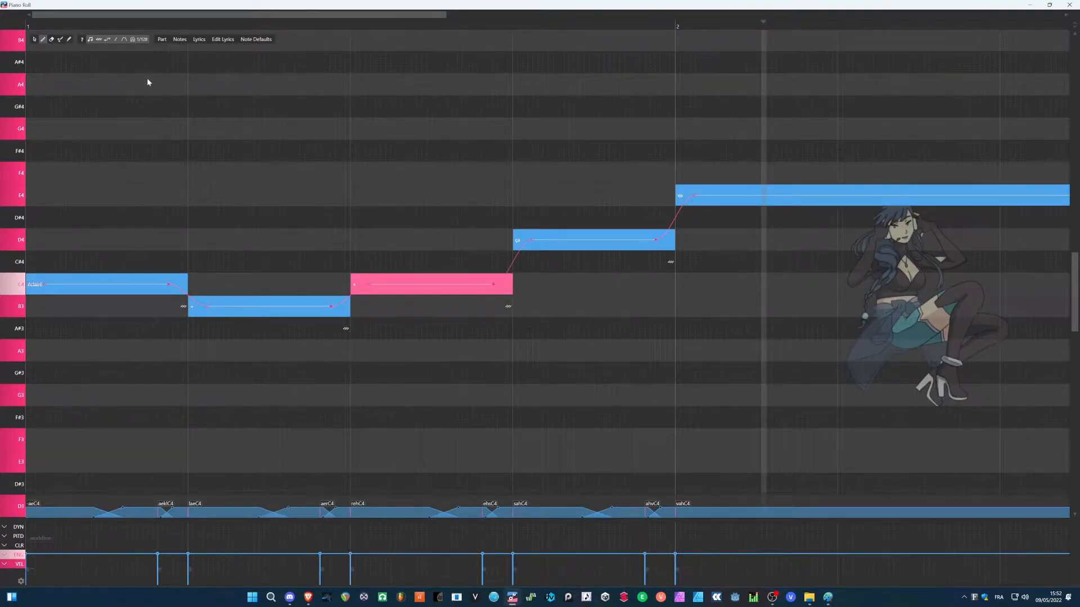
{"action": "left_click_drag", "start_coordinate": [73, 26], "coordinate": [3, 26]}
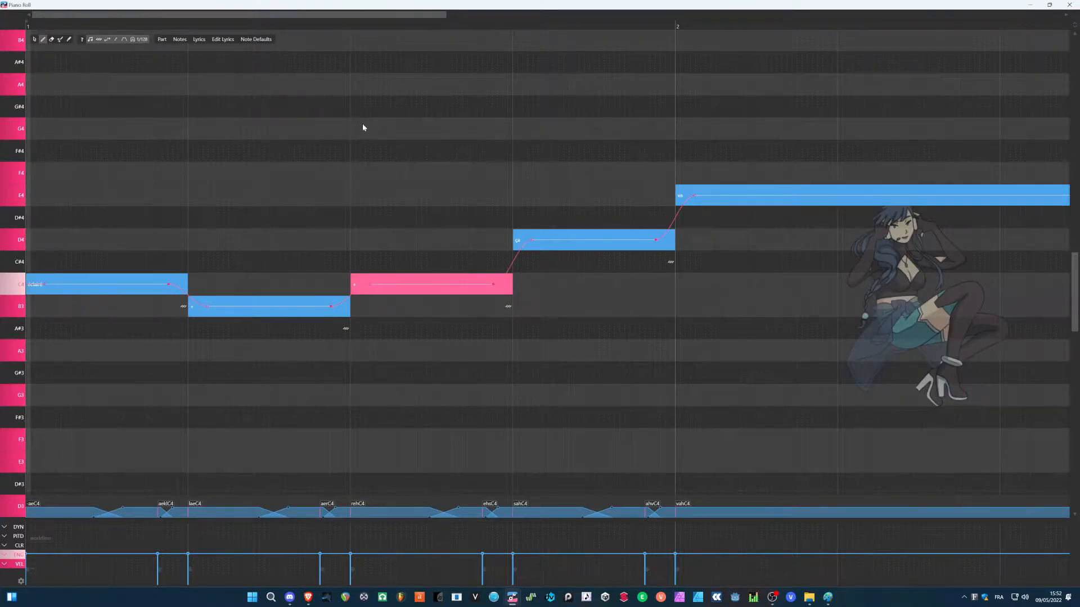
{"action": "key", "text": "space"}
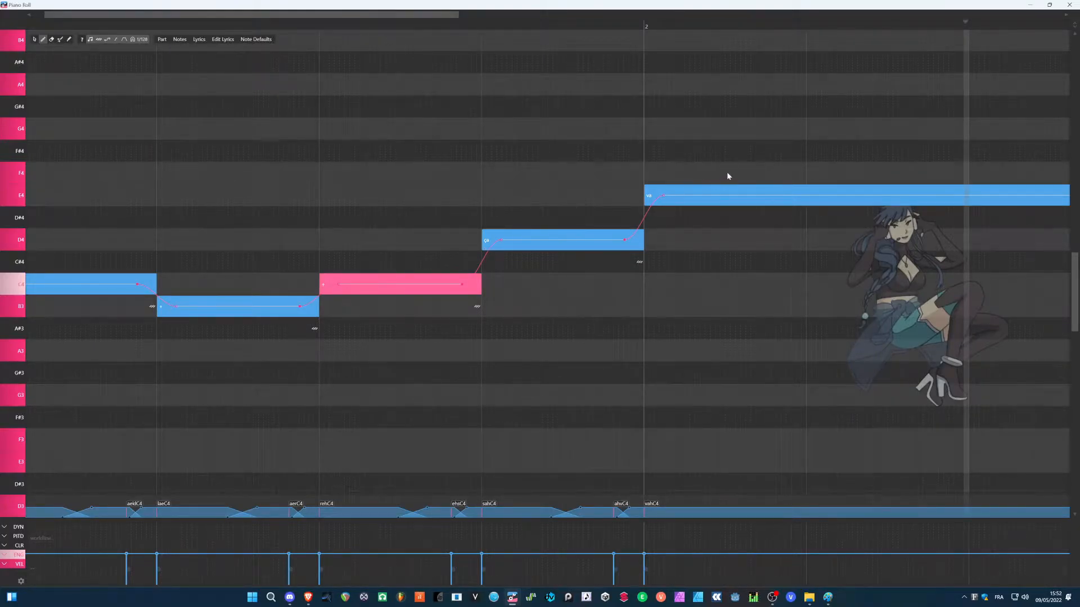
Step: Shift the phoneme just before the B3 note to an earlier start and play the phrase from the beginning
{"action": "left_click_drag", "start_coordinate": [352, 190], "coordinate": [417, 203]}
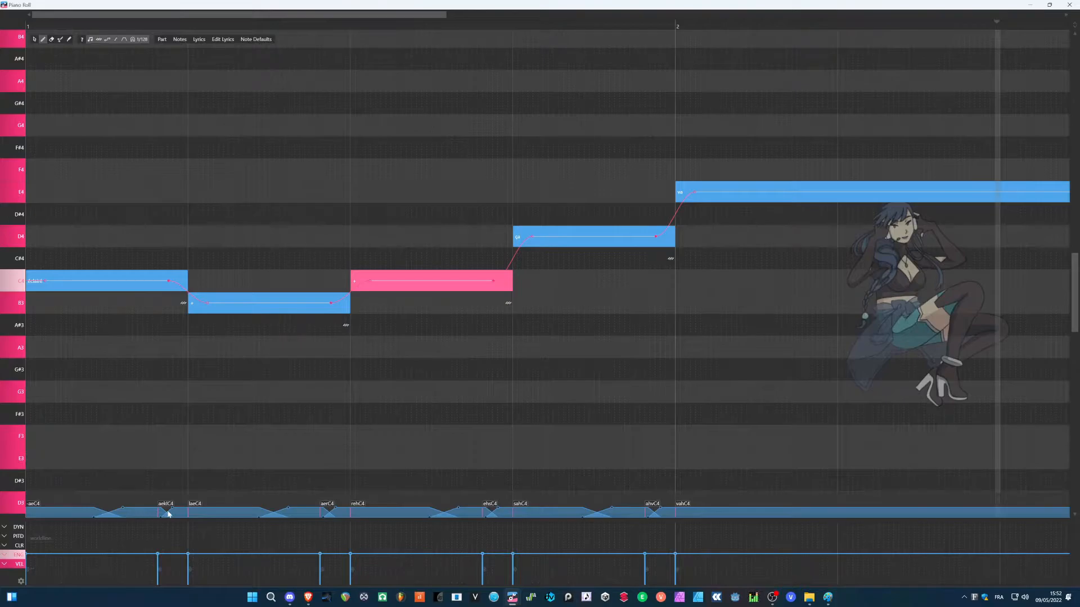
{"action": "left_click_drag", "start_coordinate": [157, 512], "coordinate": [138, 514]}
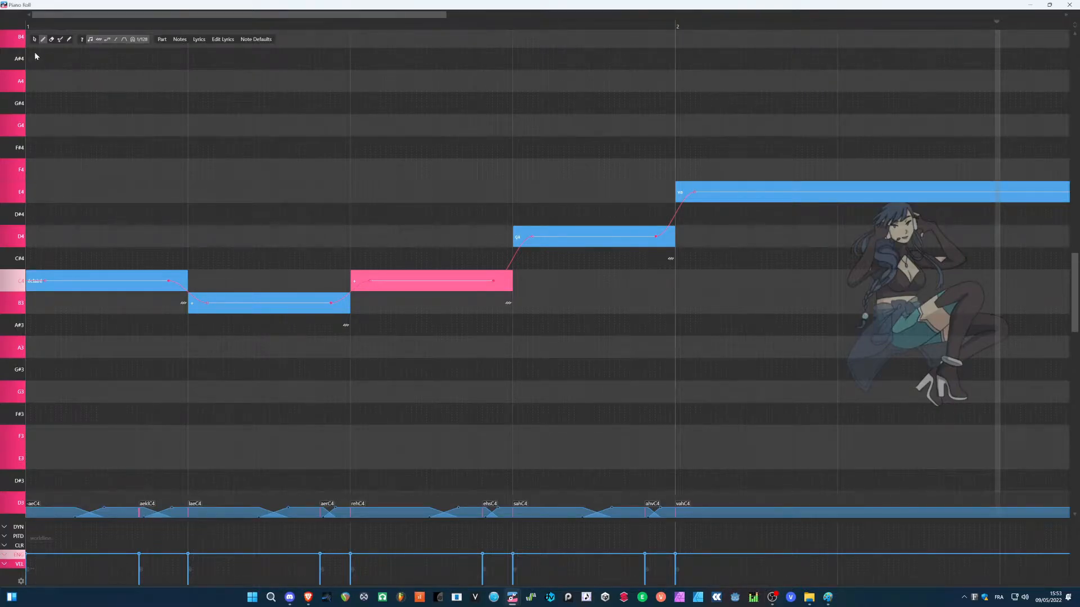
{"action": "left_click", "coordinate": [27, 26]}
{"action": "key", "text": "space"}
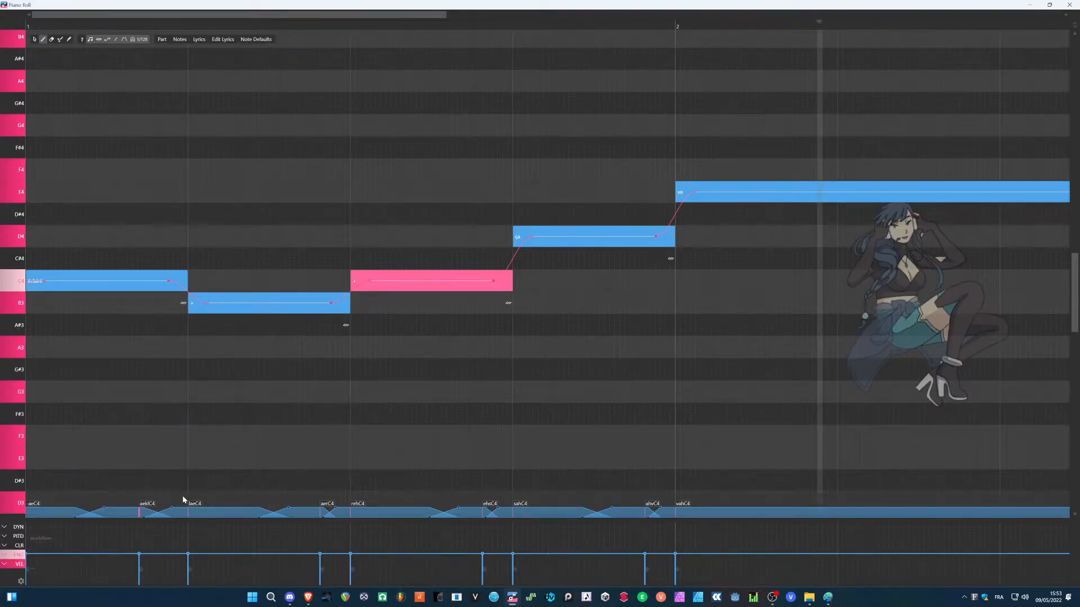
Step: Shift the phoneme at the start of the B3 note slightly later and play the phrase from the beginning
{"action": "left_click_drag", "start_coordinate": [188, 511], "coordinate": [203, 512]}
{"action": "left_click", "coordinate": [36, 21]}
{"action": "left_click_drag", "start_coordinate": [35, 21], "coordinate": [2, 21]}
{"action": "key", "text": "space"}
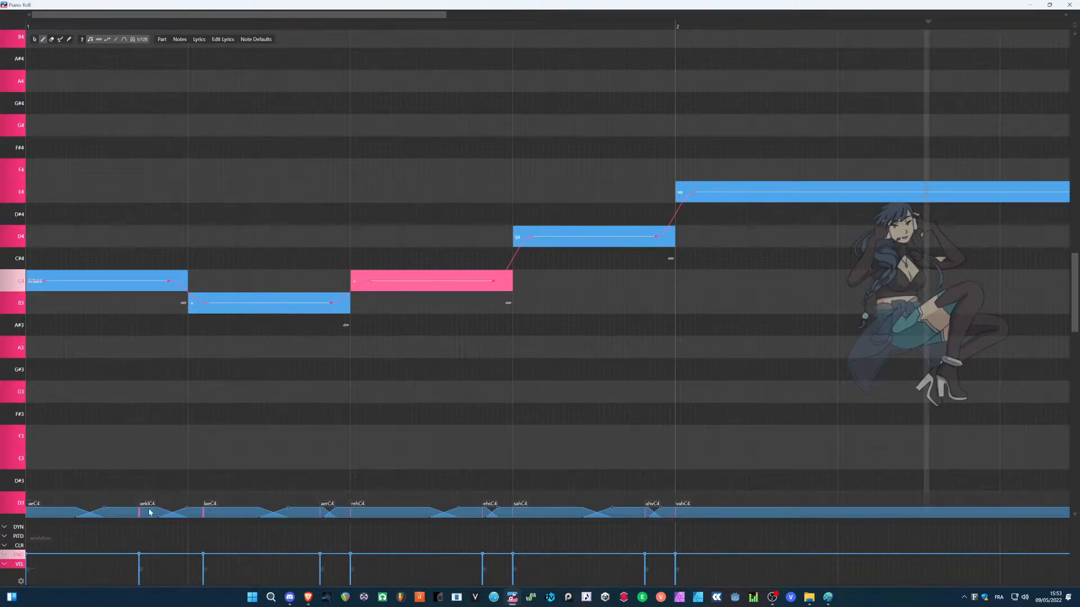
Step: Shift the "aeklC4" phoneme before the B3 note earlier, to an offset of about -55 ms, and play the phrase from the start
{"action": "left_click_drag", "start_coordinate": [137, 513], "coordinate": [130, 512]}
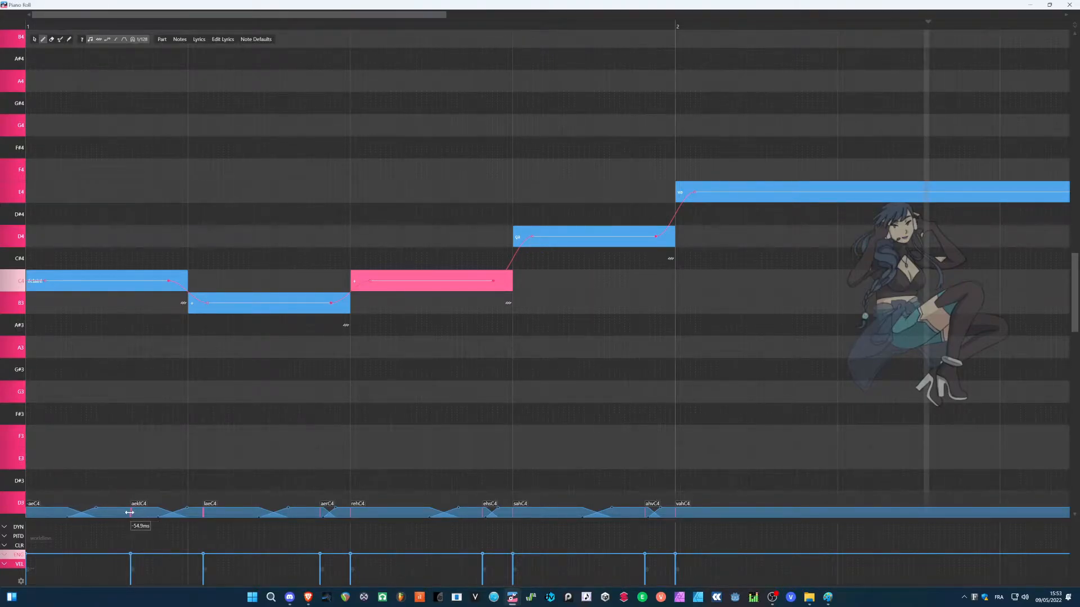
{"action": "left_click_drag", "start_coordinate": [58, 27], "coordinate": [1, 27]}
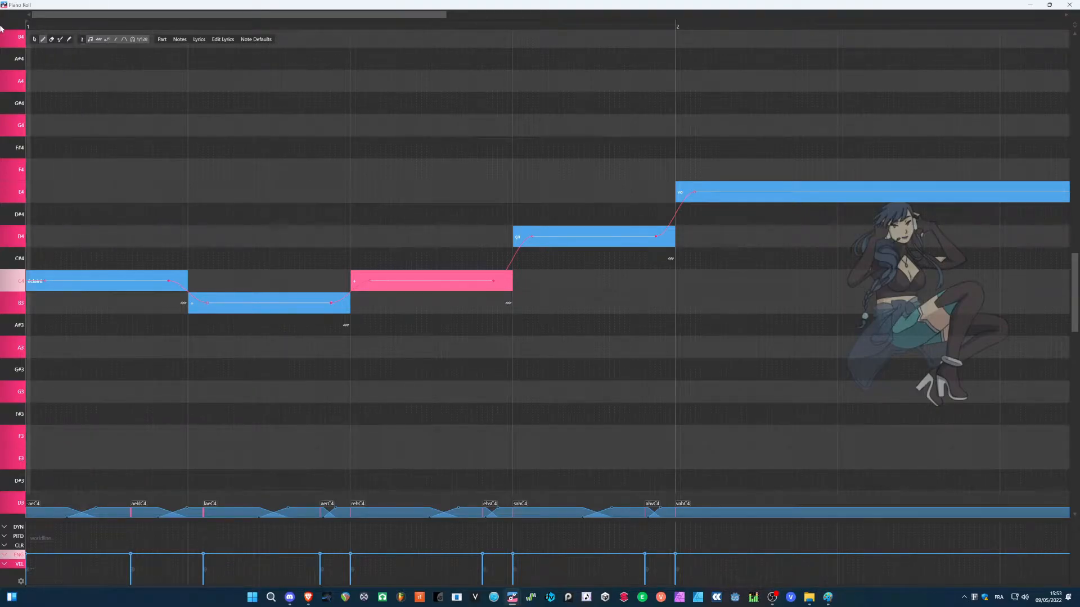
{"action": "key", "text": "space"}
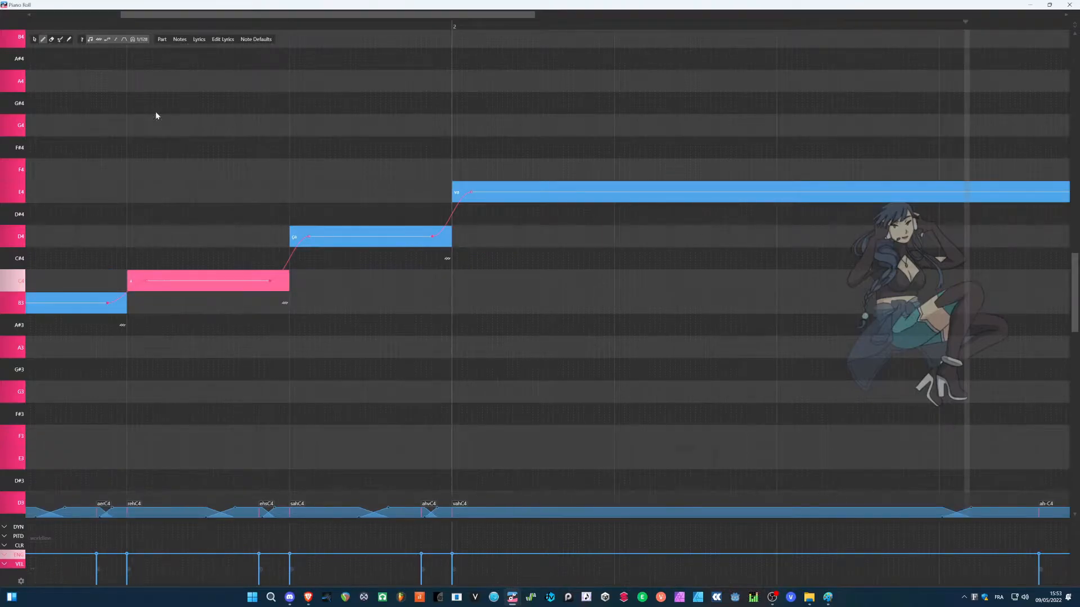
Step: Move the "aeklC4" phoneme slightly further ahead of the B3 note and replay the phrase from the start
{"action": "left_click_drag", "start_coordinate": [426, 211], "coordinate": [647, 223]}
{"action": "left_click_drag", "start_coordinate": [491, 168], "coordinate": [504, 230]}
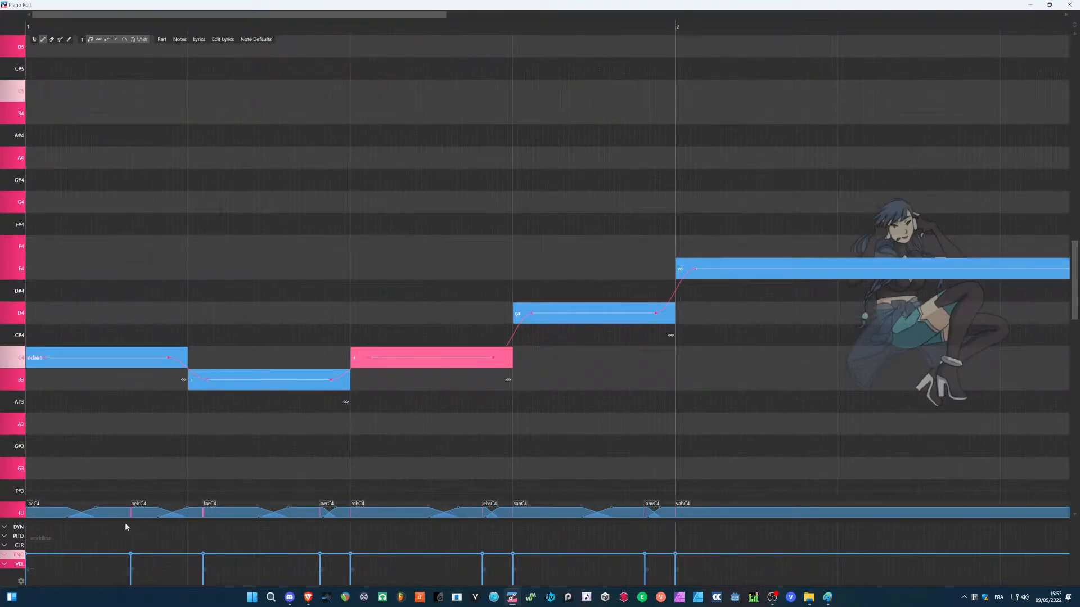
{"action": "left_click_drag", "start_coordinate": [130, 515], "coordinate": [118, 516]}
{"action": "scroll", "coordinate": [65, 140], "scroll_direction": "down", "scroll_amount": 1}
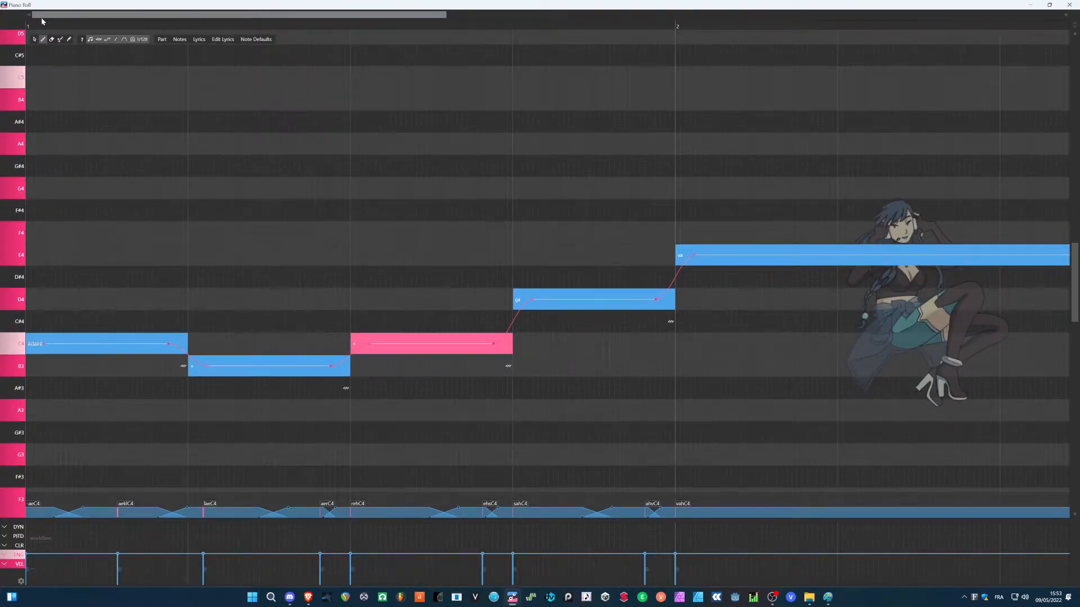
{"action": "key", "text": "space"}
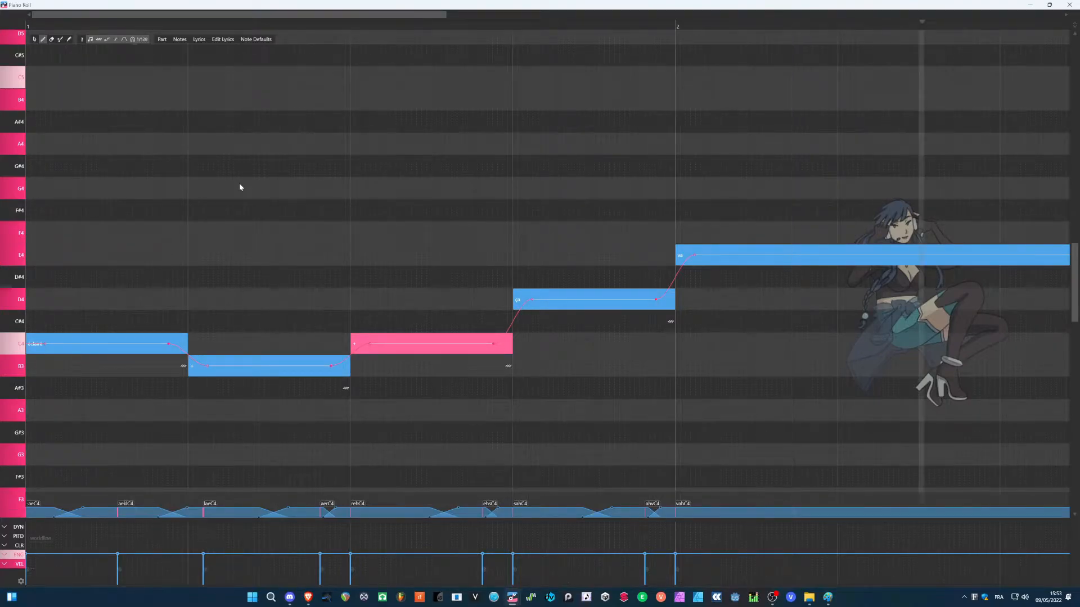
Step: Shift the "ahvC4" phoneme before the long E4 note slightly earlier and play the phrase from the beginning
{"action": "left_click_drag", "start_coordinate": [472, 205], "coordinate": [617, 215]}
{"action": "scroll", "coordinate": [329, 211], "scroll_direction": "up", "scroll_amount": 2}
{"action": "scroll", "coordinate": [329, 210], "scroll_direction": "down", "scroll_amount": 2}
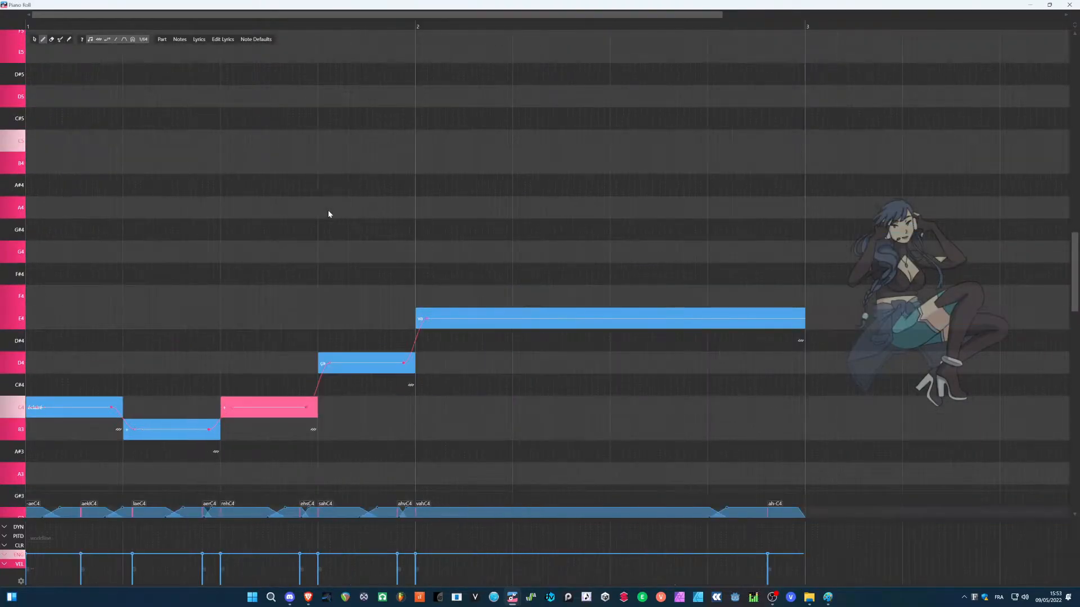
{"action": "left_click_drag", "start_coordinate": [67, 29], "coordinate": [2, 27]}
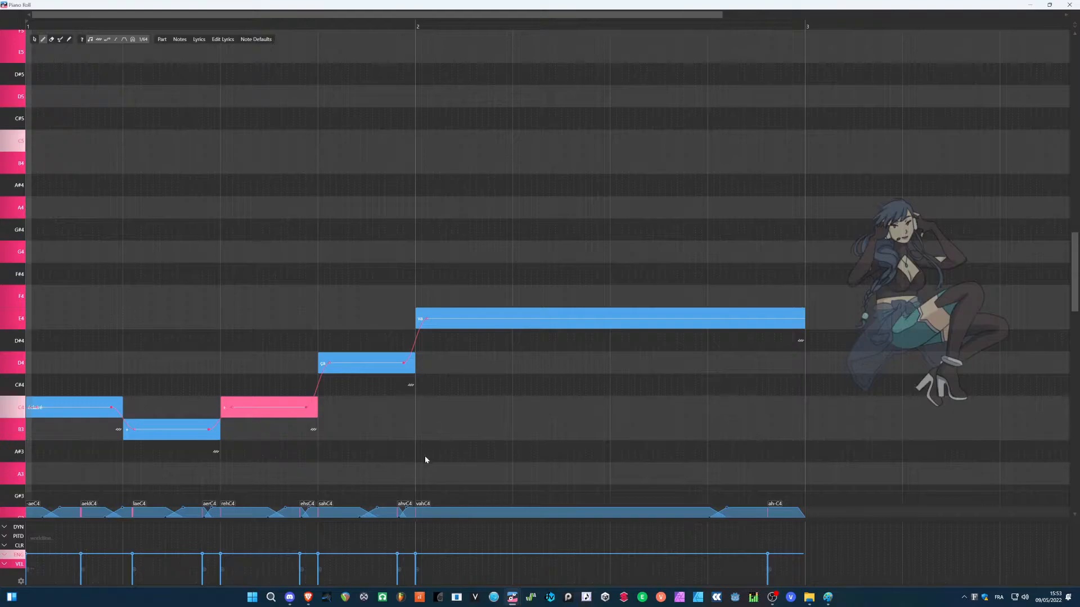
{"action": "left_click_drag", "start_coordinate": [394, 510], "coordinate": [385, 510]}
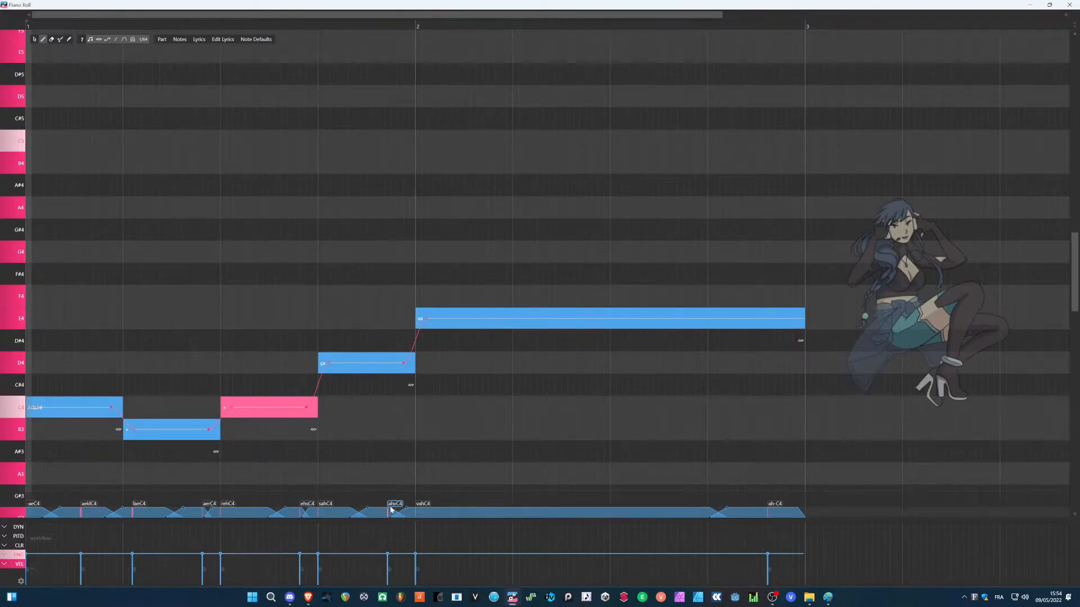
{"action": "left_click", "coordinate": [293, 25]}
{"action": "key", "text": "space"}
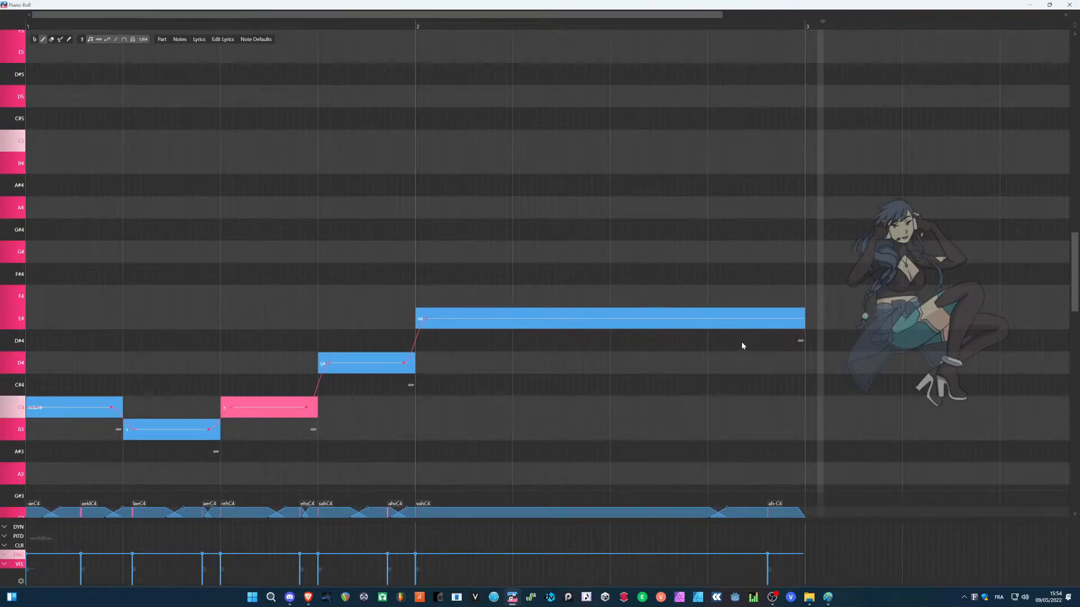
{"action": "left_click", "coordinate": [27, 25]}
{"action": "key", "text": "space"}
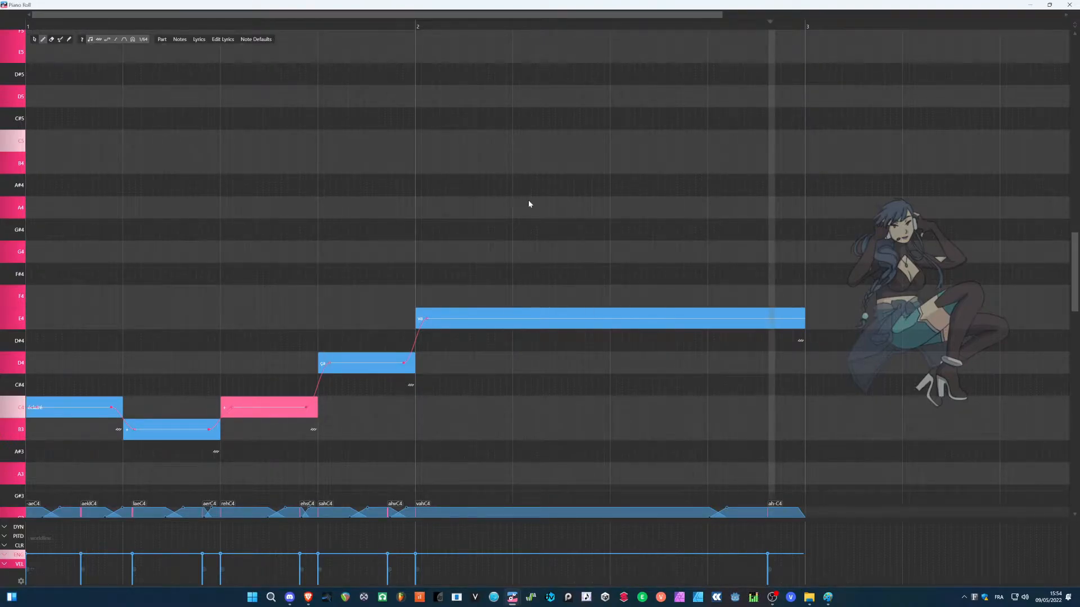
Step: Shorten the long E4 note in bar 2 to two beats
{"action": "left_click", "coordinate": [798, 324]}
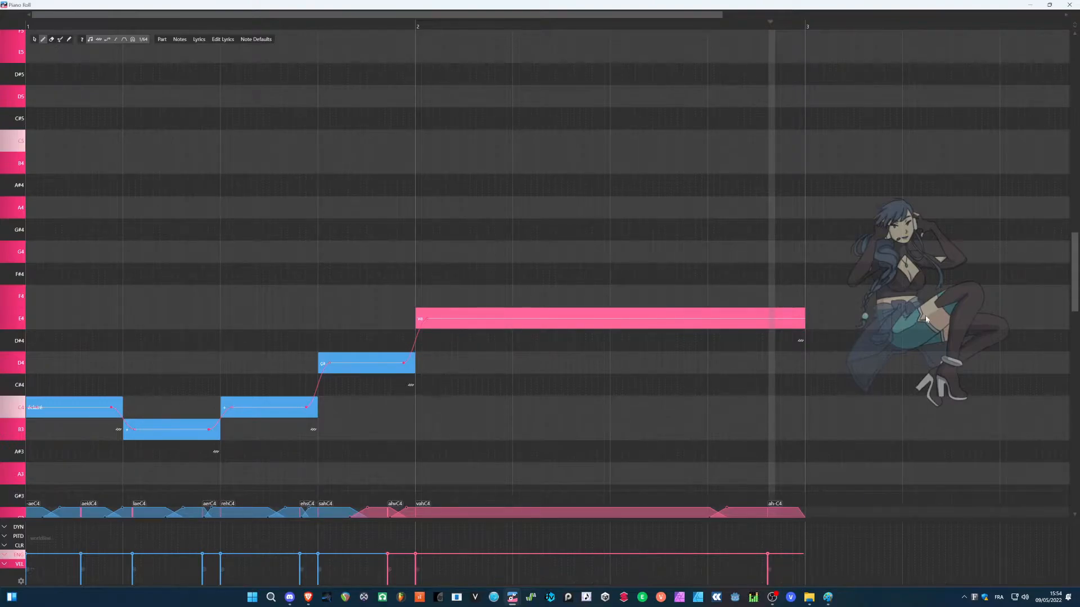
{"action": "scroll", "coordinate": [796, 307], "scroll_direction": "up", "scroll_amount": 2}
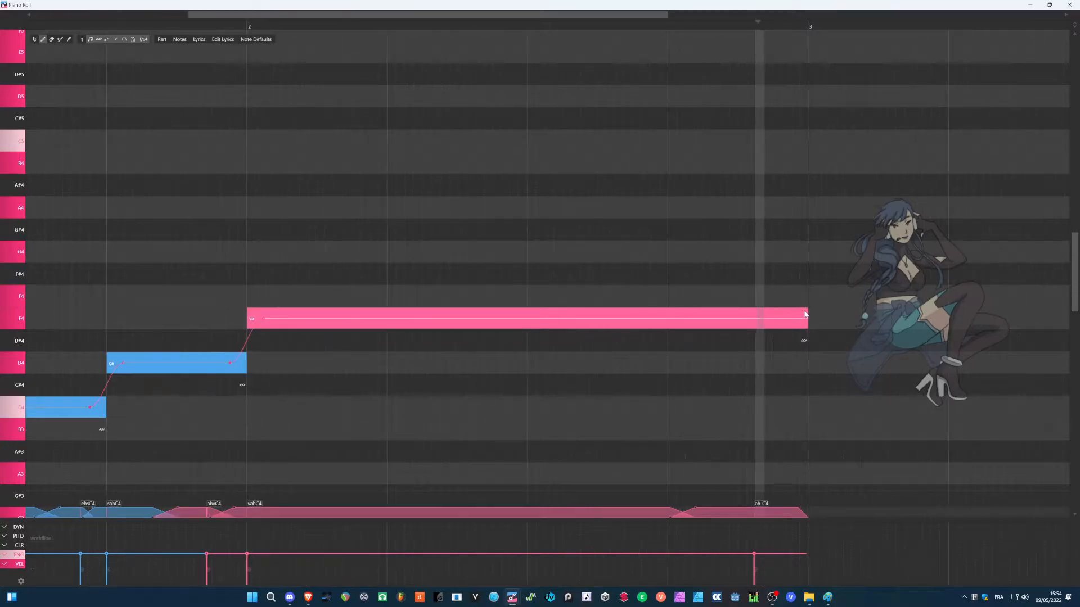
{"action": "left_click_drag", "start_coordinate": [805, 315], "coordinate": [527, 316]}
Step: Add a two-beat D4 note directly after the E4 note, filling the rest of bar 2
{"action": "left_click", "coordinate": [528, 363]}
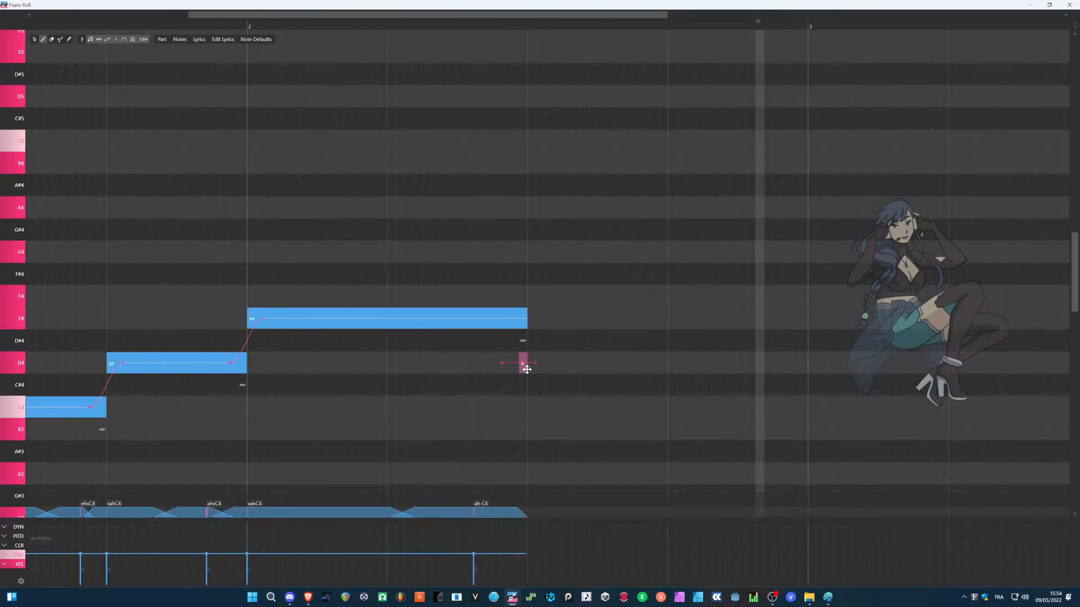
{"action": "left_click_drag", "start_coordinate": [525, 365], "coordinate": [535, 370]}
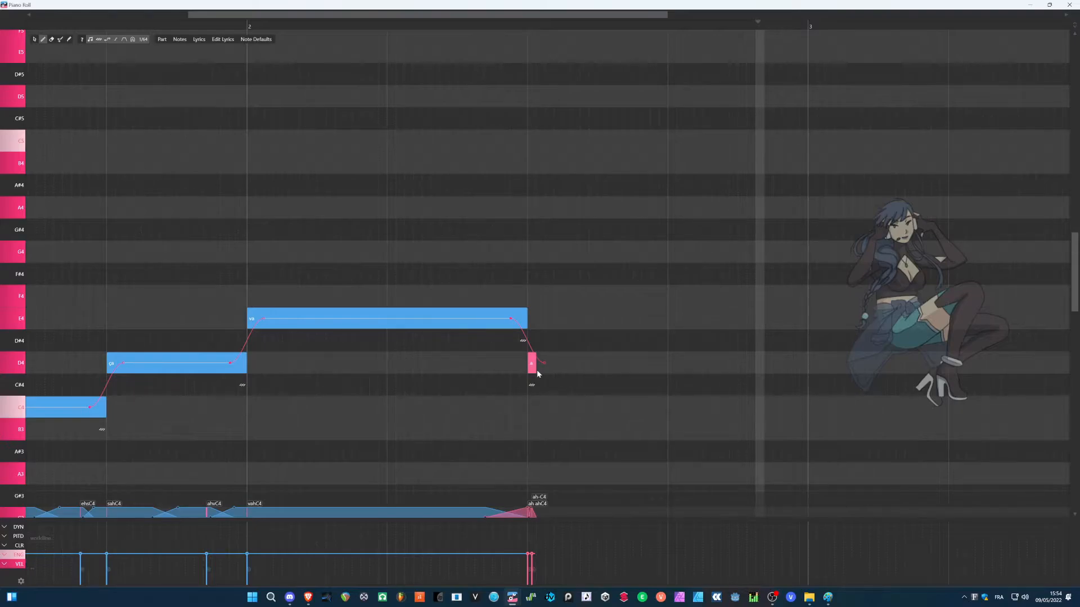
{"action": "left_click_drag", "start_coordinate": [536, 367], "coordinate": [789, 395]}
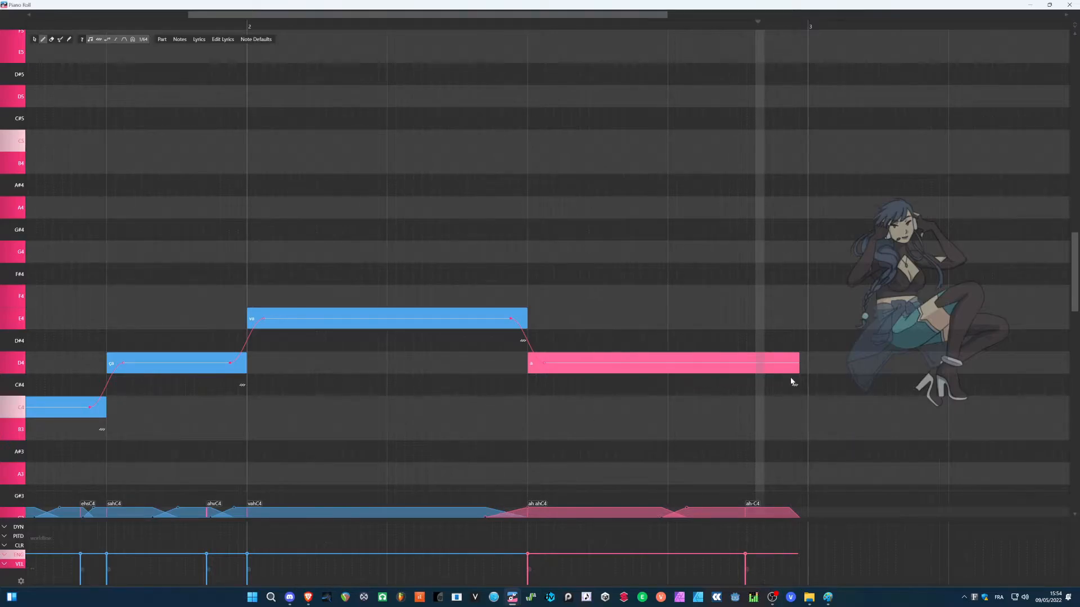
{"action": "left_click_drag", "start_coordinate": [799, 366], "coordinate": [773, 380]}
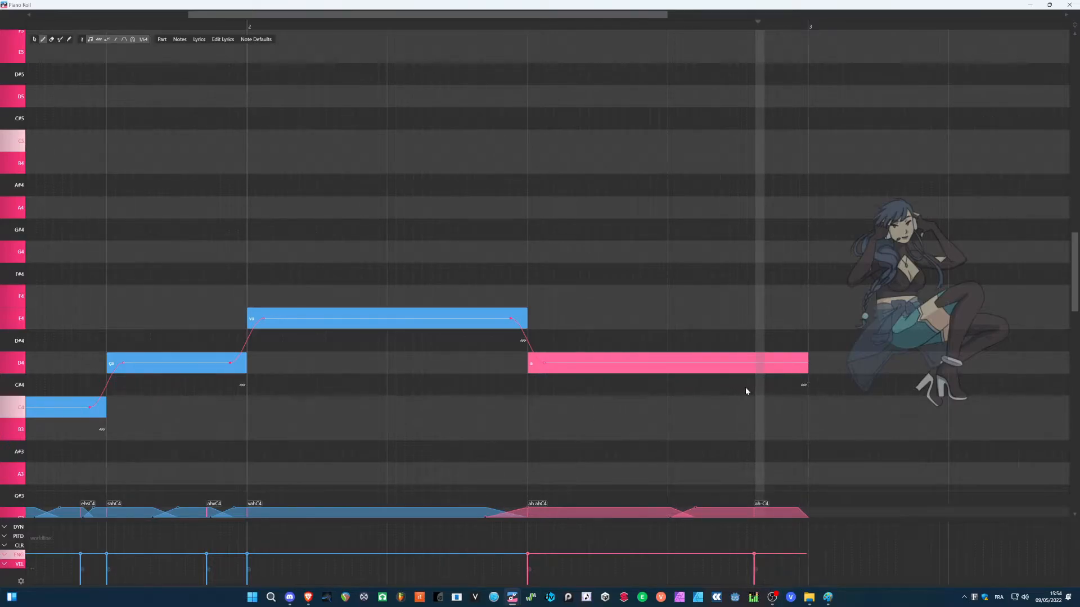
Step: Set the new D4 note's lyric to "+~" and play the end of the phrase
{"action": "double_click", "coordinate": [595, 371]}
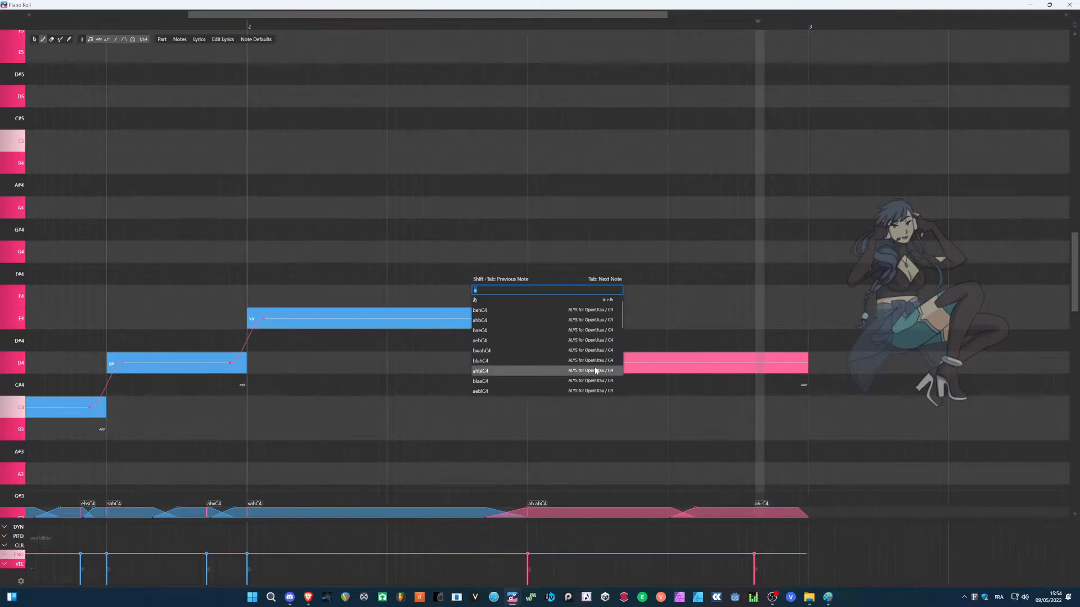
{"action": "type", "text": "+~"}
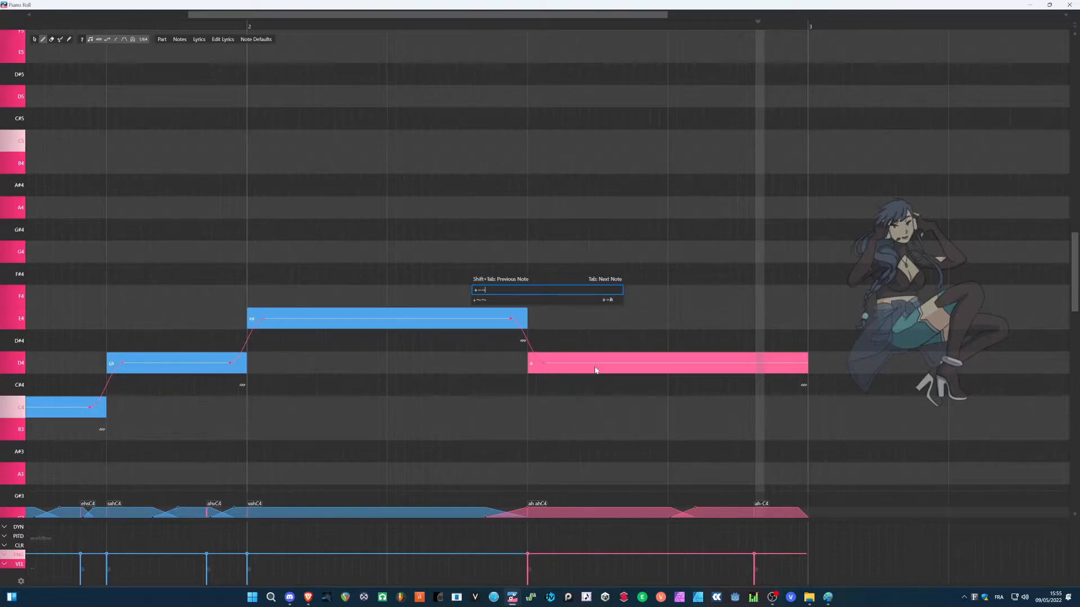
{"action": "key", "text": "Return"}
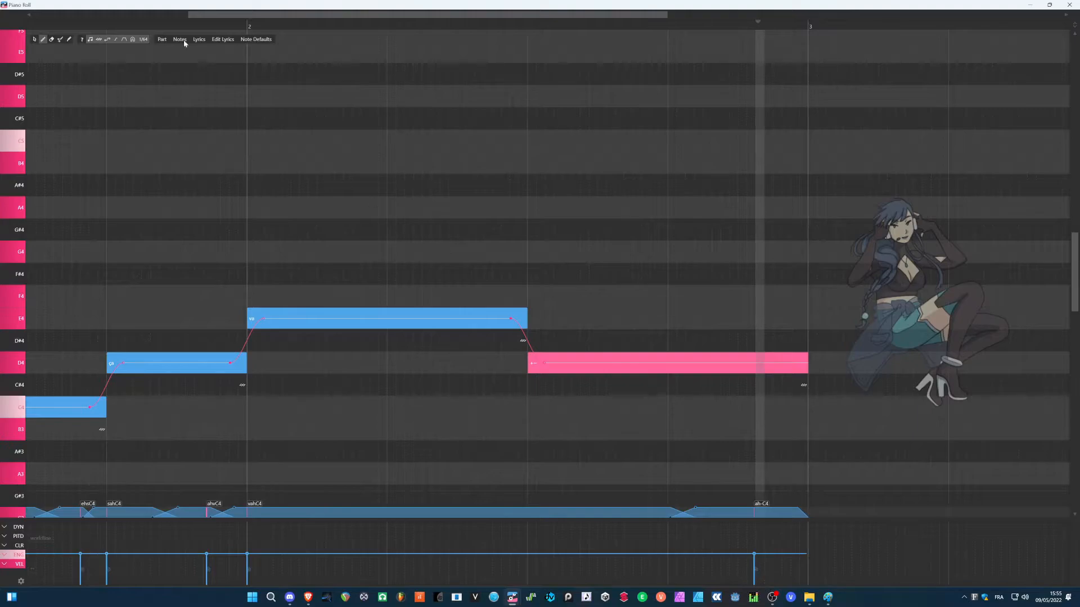
{"action": "left_click", "coordinate": [78, 25]}
{"action": "key", "text": "space"}
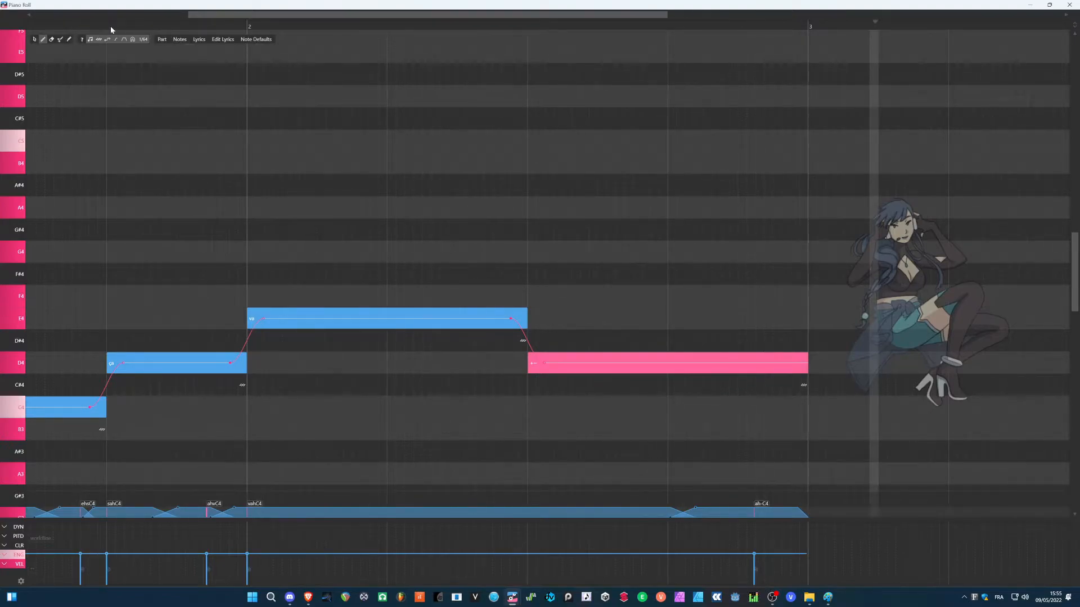
Step: Play the whole phrase from the beginning to hear the vowel held across the E4 and D4 notes
{"action": "scroll", "coordinate": [359, 140], "scroll_direction": "down", "scroll_amount": 3}
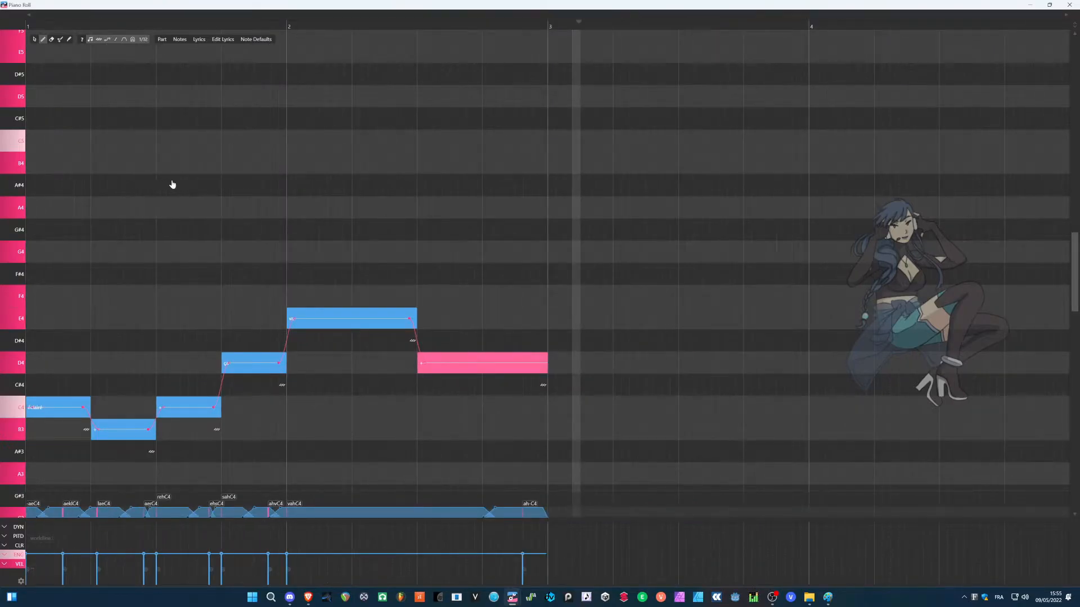
{"action": "scroll", "coordinate": [341, 168], "scroll_direction": "up", "scroll_amount": 1}
{"action": "scroll", "coordinate": [342, 167], "scroll_direction": "down", "scroll_amount": 3}
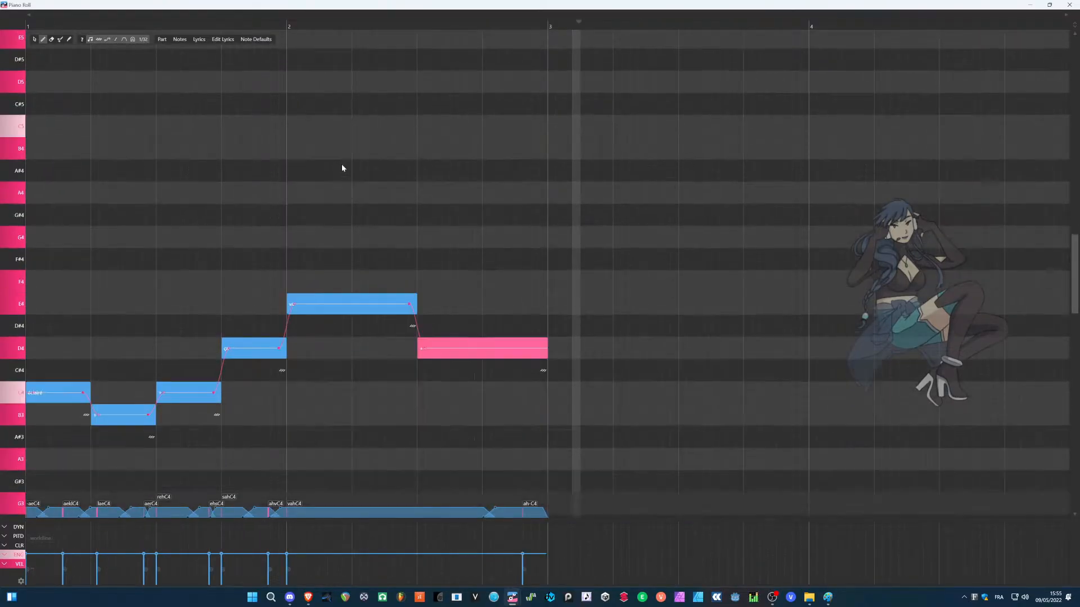
{"action": "scroll", "coordinate": [168, 171], "scroll_direction": "up", "scroll_amount": 3}
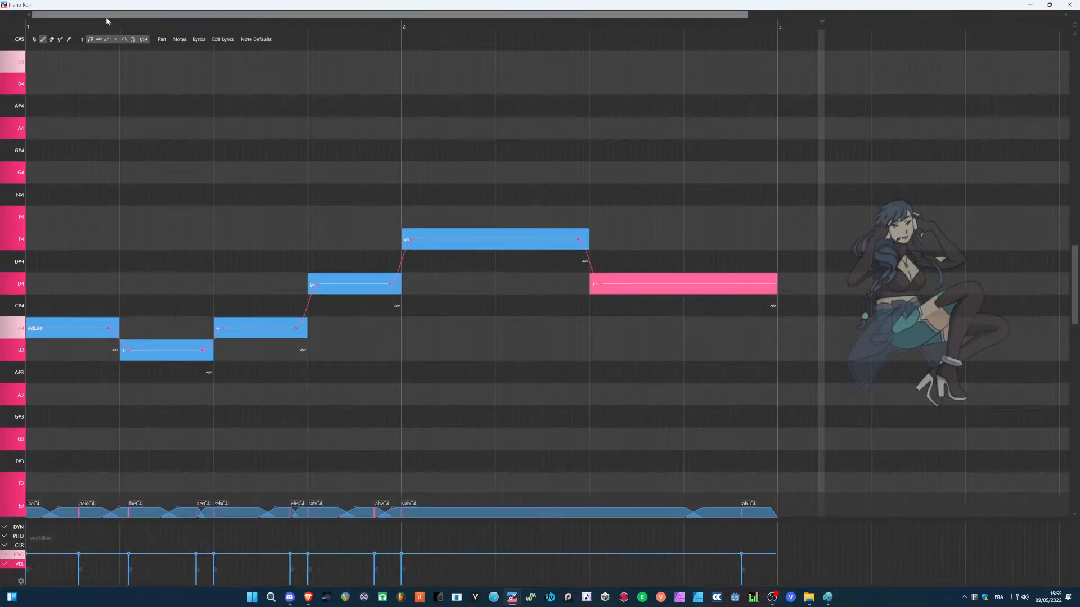
{"action": "left_click", "coordinate": [92, 24]}
{"action": "left_click_drag", "start_coordinate": [92, 23], "coordinate": [1, 23]}
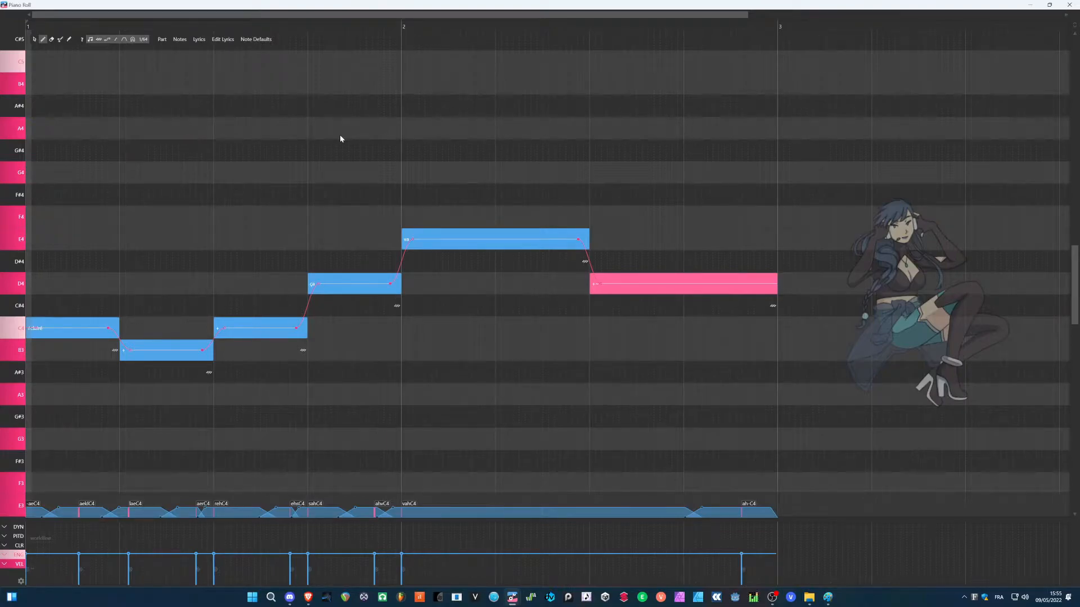
{"action": "key", "text": "space"}
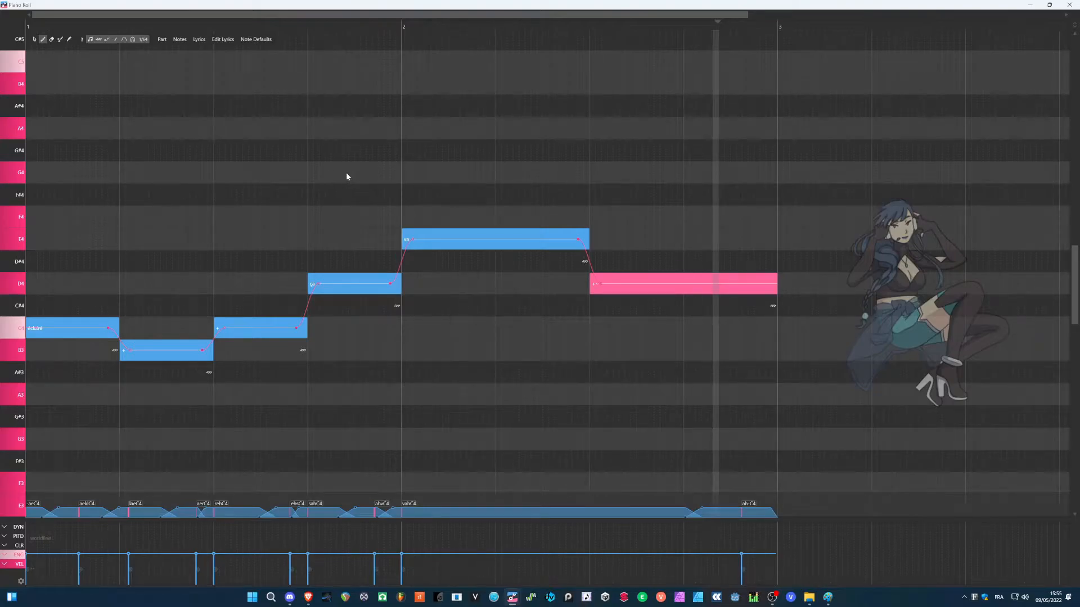
Step: Close the piano roll and save the project as "test"
{"action": "scroll", "coordinate": [231, 186], "scroll_direction": "up", "scroll_amount": 1}
{"action": "scroll", "coordinate": [314, 202], "scroll_direction": "up", "scroll_amount": 2}
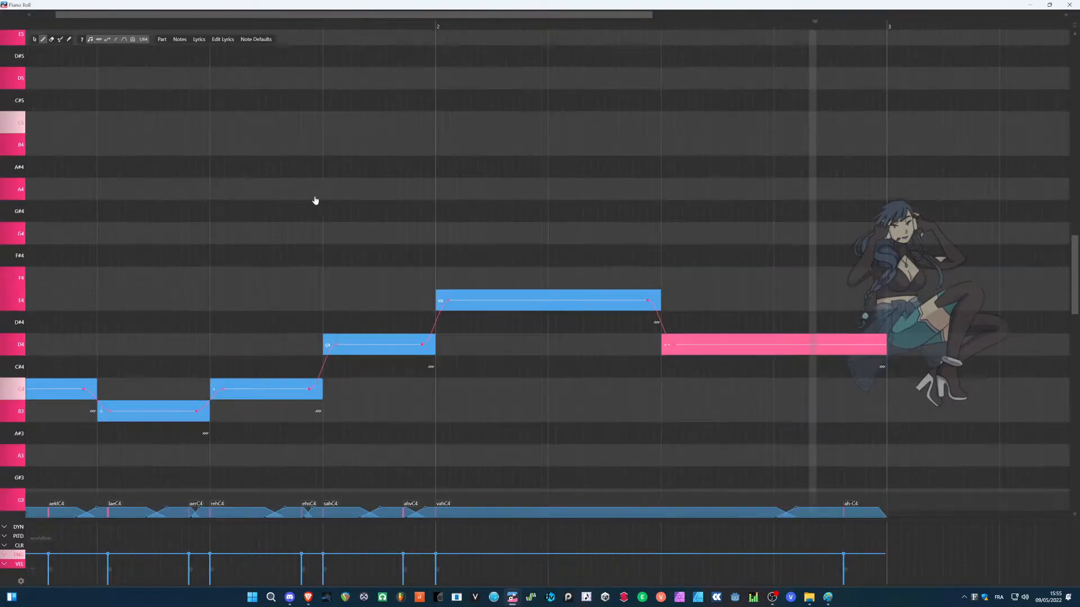
{"action": "scroll", "coordinate": [386, 198], "scroll_direction": "left", "scroll_amount": 1}
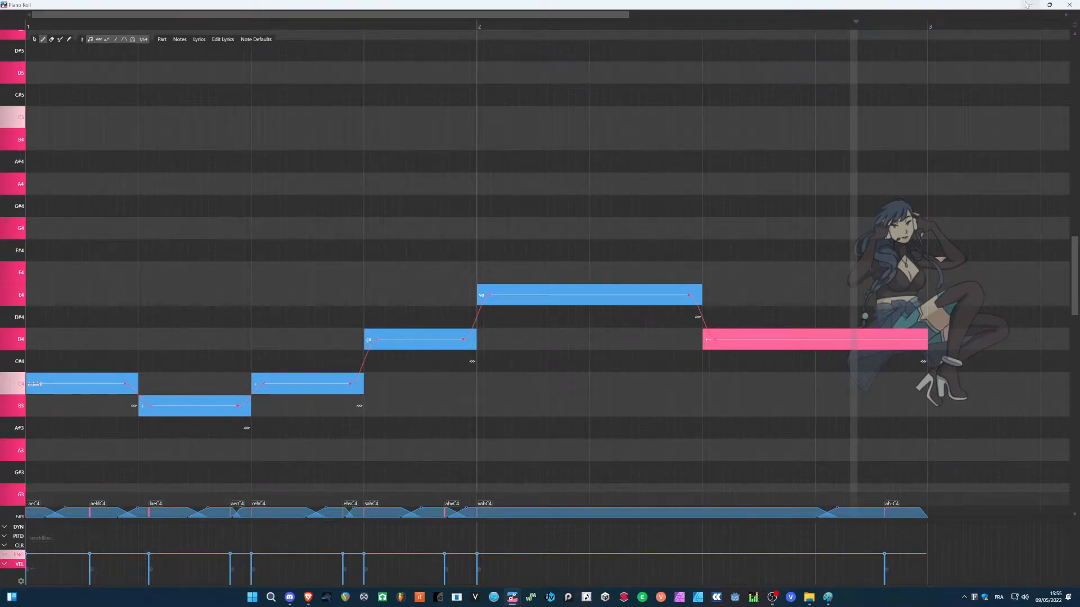
{"action": "left_click", "coordinate": [1070, 5]}
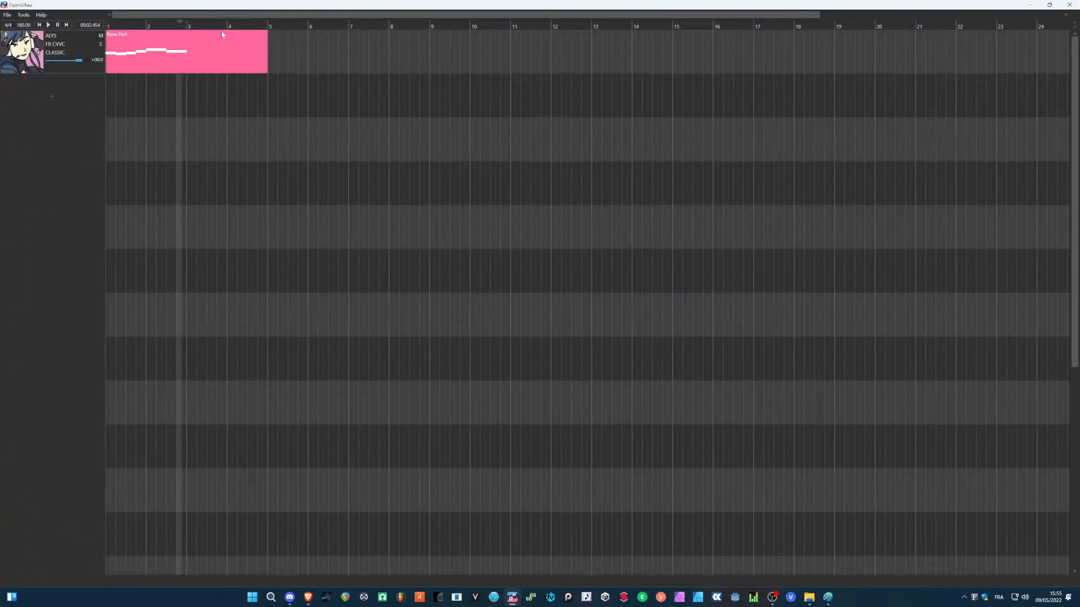
{"action": "key", "text": "ctrl+s"}
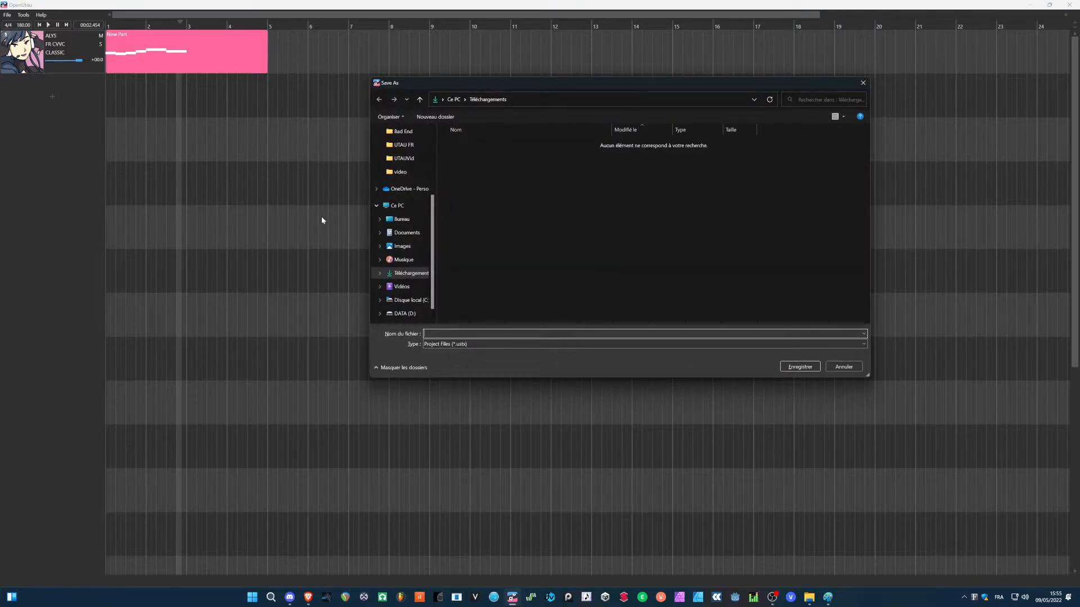
{"action": "type", "text": "test"}
{"action": "key", "text": "Return"}
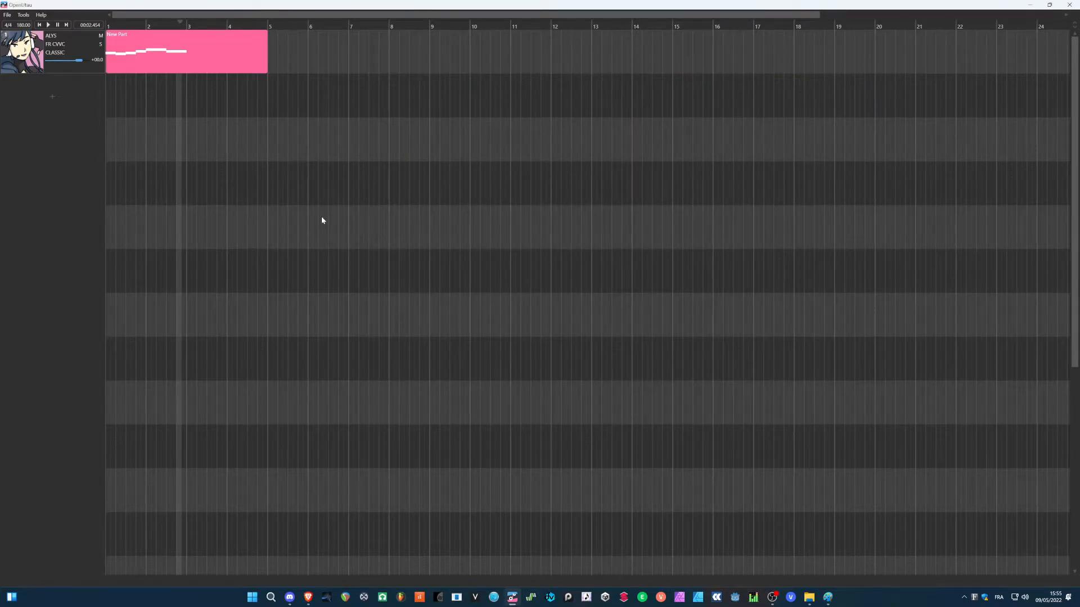
Step: Reopen the vocal part in the piano roll and examine the pitch transition between the first C4 note and the B3 note
{"action": "double_click", "coordinate": [135, 69]}
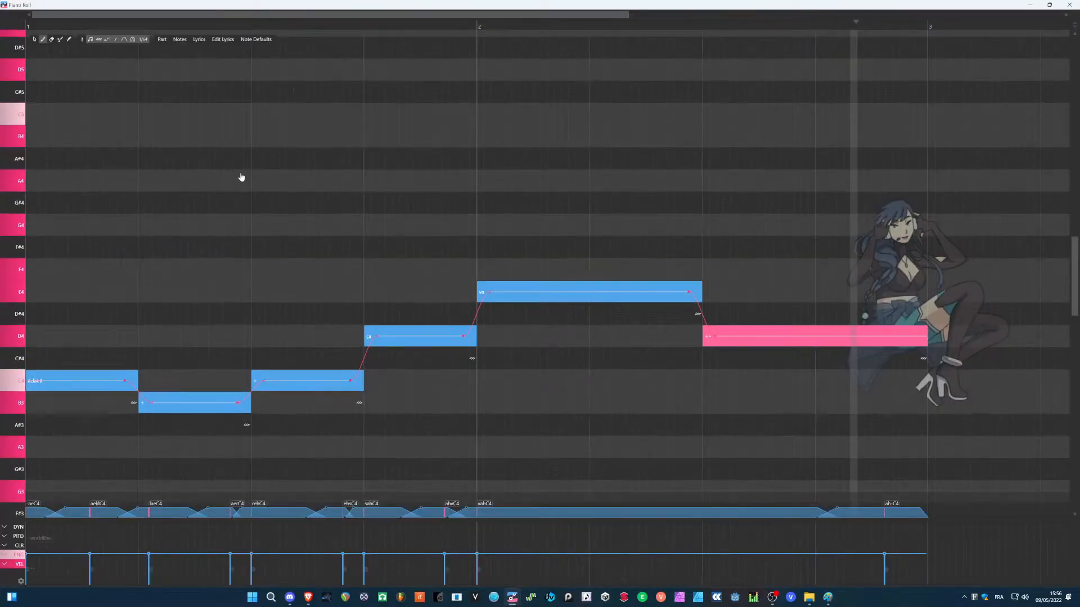
{"action": "scroll", "coordinate": [225, 163], "scroll_direction": "down", "scroll_amount": 2}
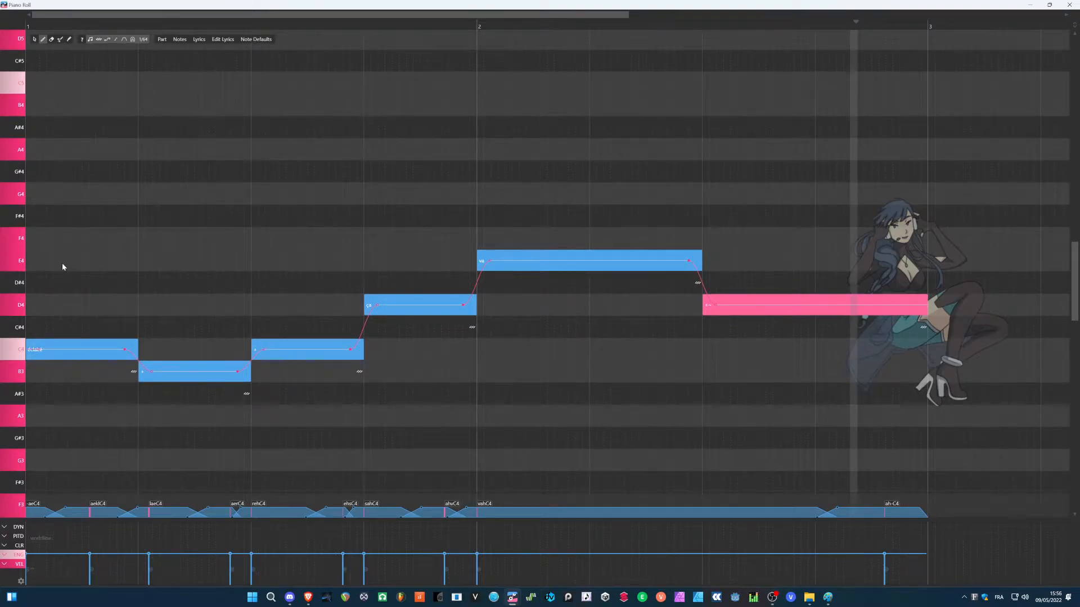
{"action": "scroll", "coordinate": [63, 267], "scroll_direction": "up", "scroll_amount": 5}
{"action": "scroll", "coordinate": [179, 265], "scroll_direction": "down", "scroll_amount": 2}
{"action": "left_click_drag", "start_coordinate": [50, 345], "coordinate": [61, 347]}
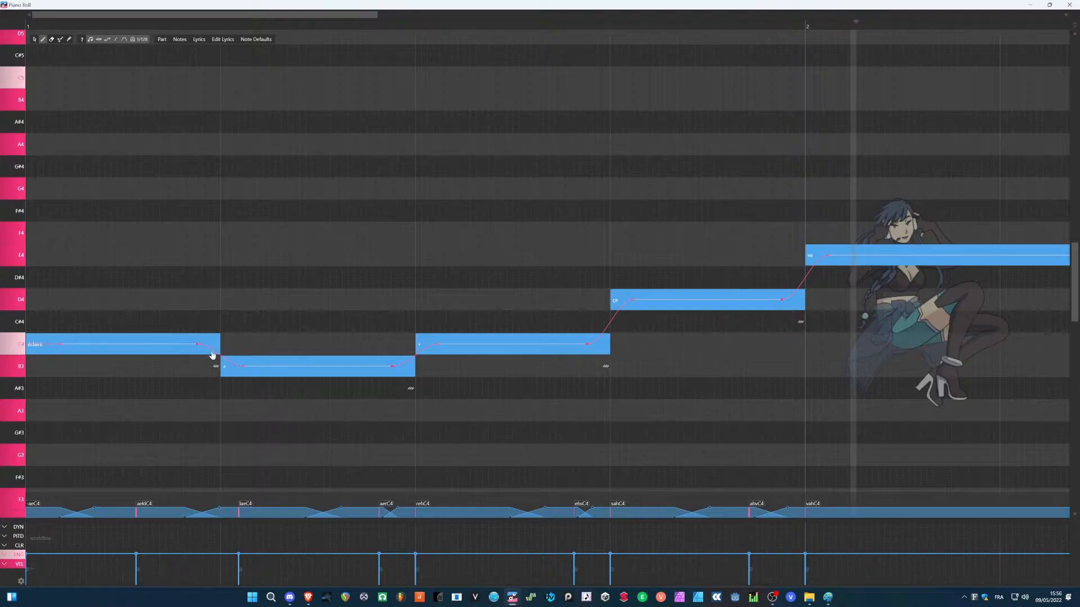
{"action": "scroll", "coordinate": [214, 355], "scroll_direction": "up", "scroll_amount": 3}
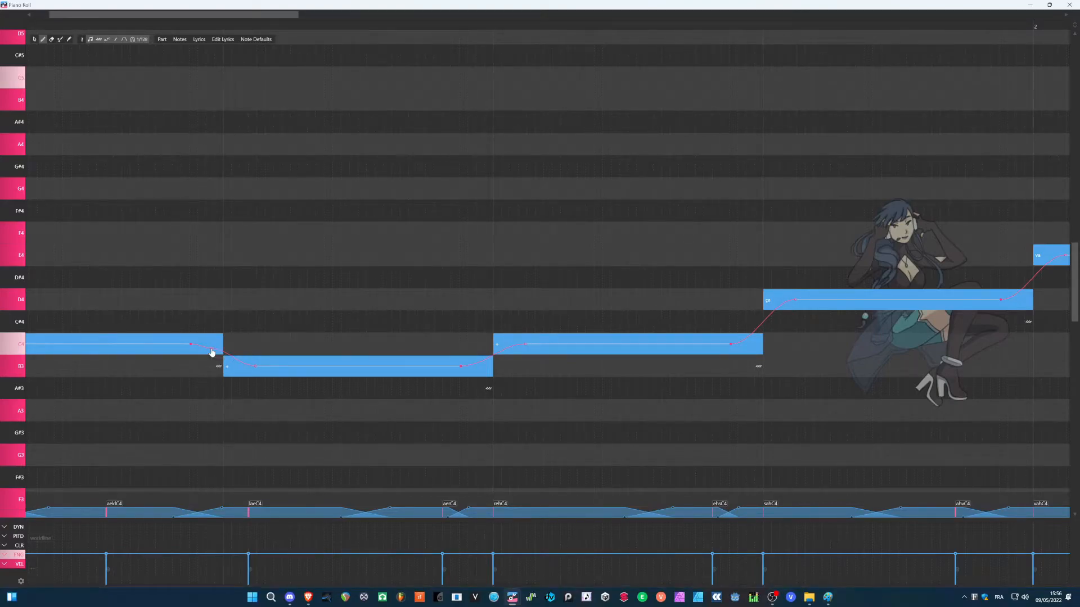
Step: Try pulling a pitch point down below B3 at the first C4-to-B3 transition, and delete that point again
{"action": "left_click_drag", "start_coordinate": [211, 352], "coordinate": [224, 379]}
{"action": "right_click", "coordinate": [224, 378]}
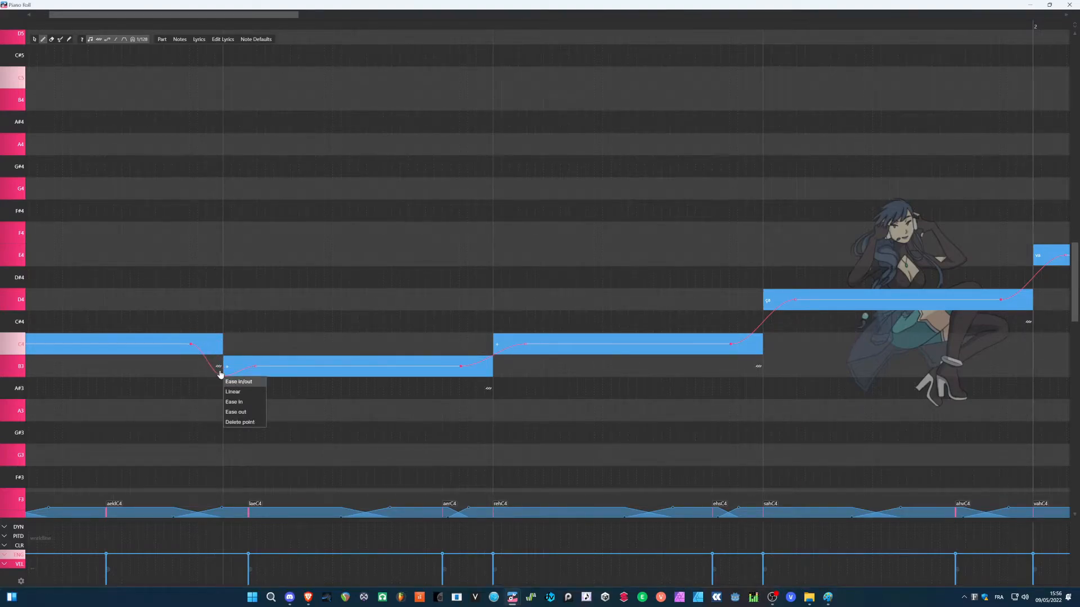
{"action": "left_click", "coordinate": [240, 422]}
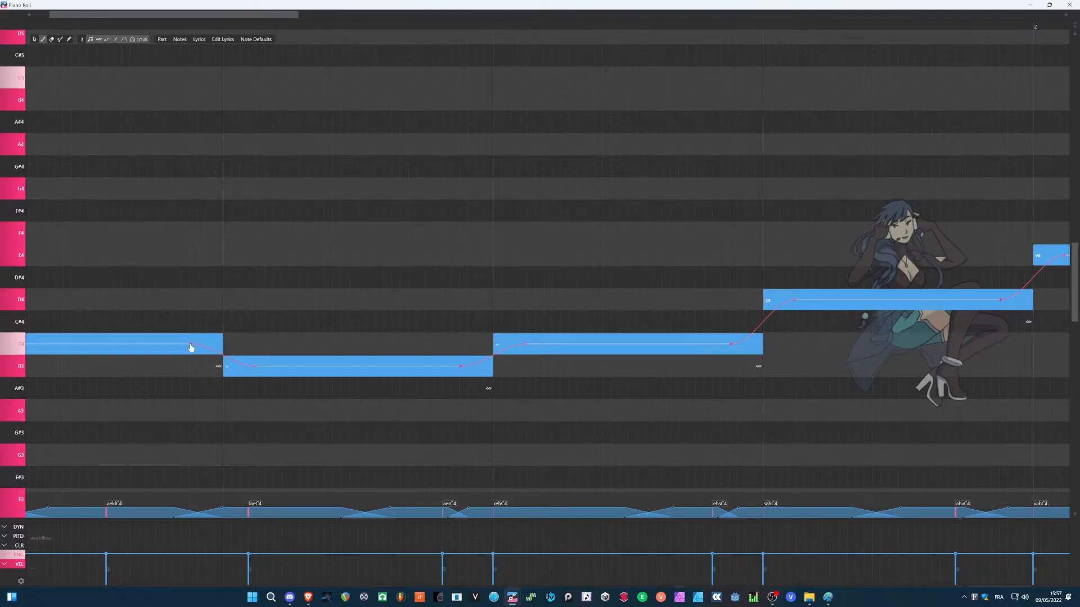
Step: Stretch the pitch transition between the first C4 note and the B3 note by moving its two end points farther apart
{"action": "left_click_drag", "start_coordinate": [191, 345], "coordinate": [162, 361]}
{"action": "mouse_move", "coordinate": [255, 368]}
{"action": "left_mouse_down"}
{"action": "mouse_move", "coordinate": [408, 372]}
{"action": "mouse_move", "coordinate": [275, 372]}
{"action": "left_mouse_up"}
{"action": "left_click_drag", "start_coordinate": [275, 371], "coordinate": [294, 373]}
Step: Lower the starting pitch of the first C4 note to just below B3 so it scoops up, and play the phrase
{"action": "scroll", "coordinate": [241, 241], "scroll_direction": "left", "scroll_amount": 3}
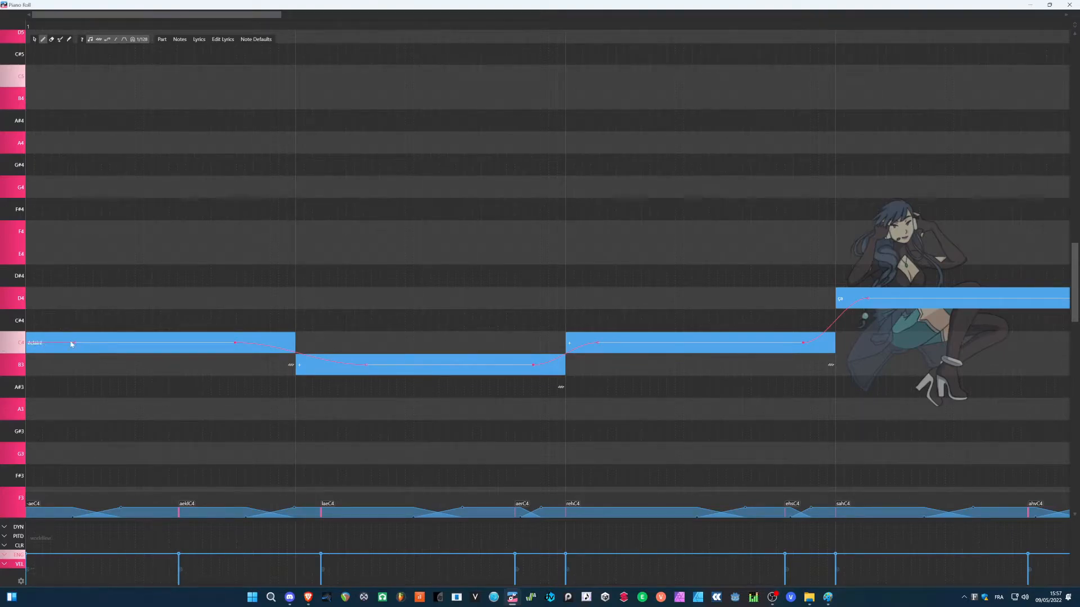
{"action": "left_click_drag", "start_coordinate": [75, 343], "coordinate": [30, 380]}
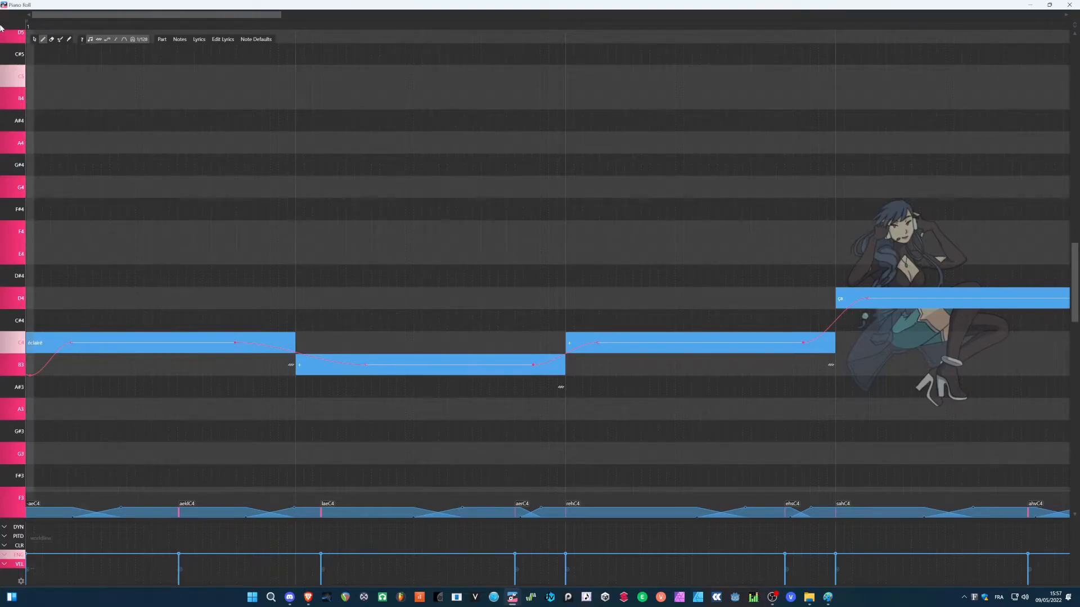
{"action": "key", "text": "space"}
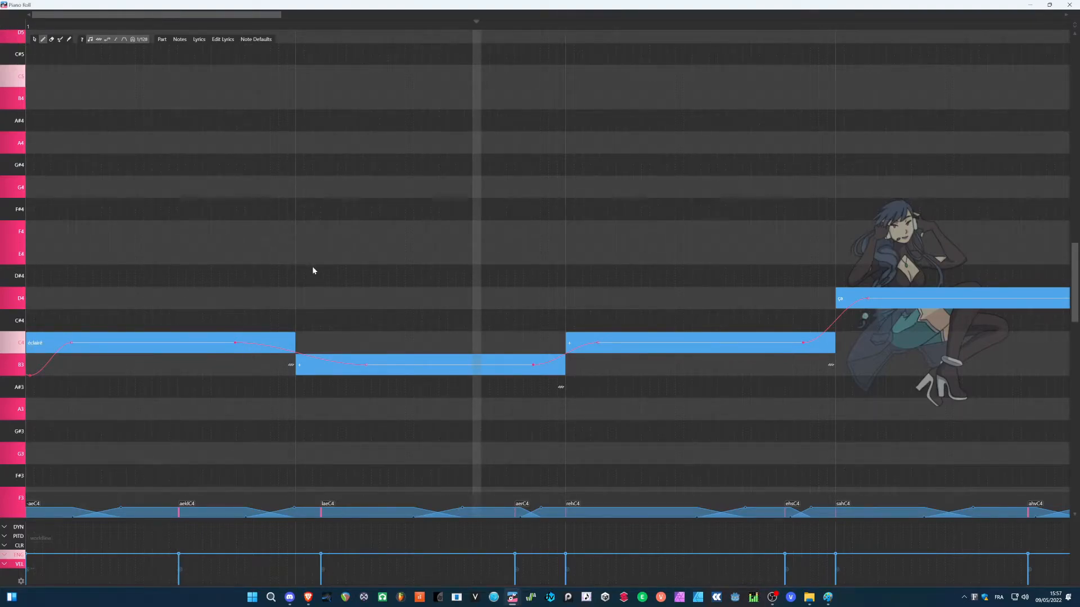
Step: Add a pitch dip below A#3 between the first C4 and B3 notes, tighten the transition's end points, and play from the start
{"action": "left_click_drag", "start_coordinate": [298, 353], "coordinate": [295, 413]}
{"action": "left_click_drag", "start_coordinate": [236, 344], "coordinate": [266, 349]}
{"action": "left_click_drag", "start_coordinate": [361, 367], "coordinate": [332, 366]}
{"action": "left_click_drag", "start_coordinate": [88, 23], "coordinate": [1, 26]}
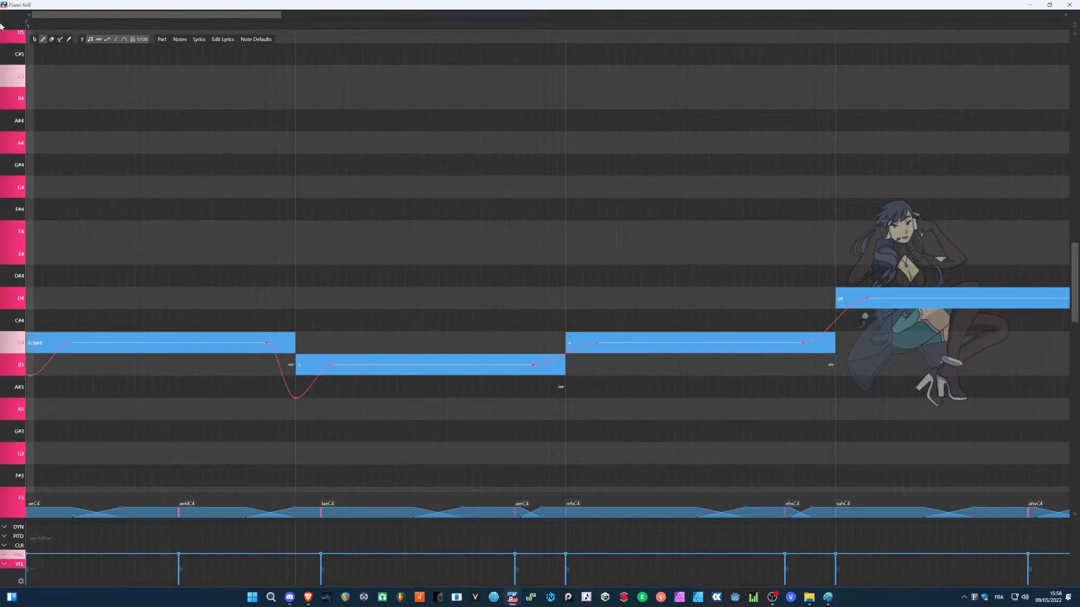
{"action": "key", "text": "space"}
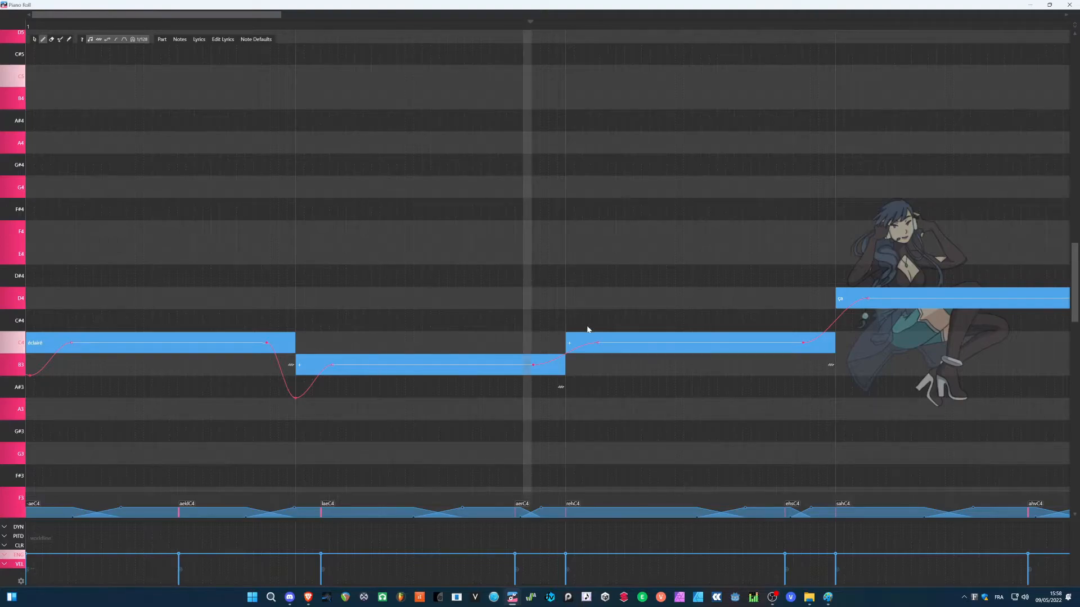
Step: Add a pitch overshoot up to about C#4 at the B3-to-C4 transition, tighten its end points, and play it
{"action": "left_click_drag", "start_coordinate": [567, 359], "coordinate": [569, 325]}
{"action": "left_click_drag", "start_coordinate": [588, 347], "coordinate": [543, 369]}
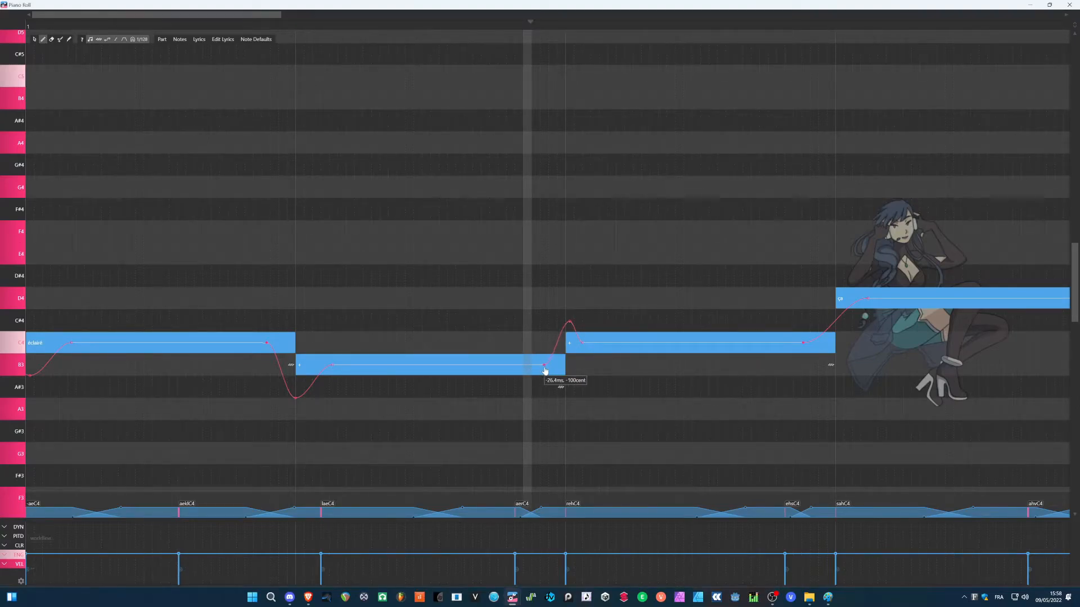
{"action": "left_click", "coordinate": [195, 23]}
{"action": "key", "text": "space"}
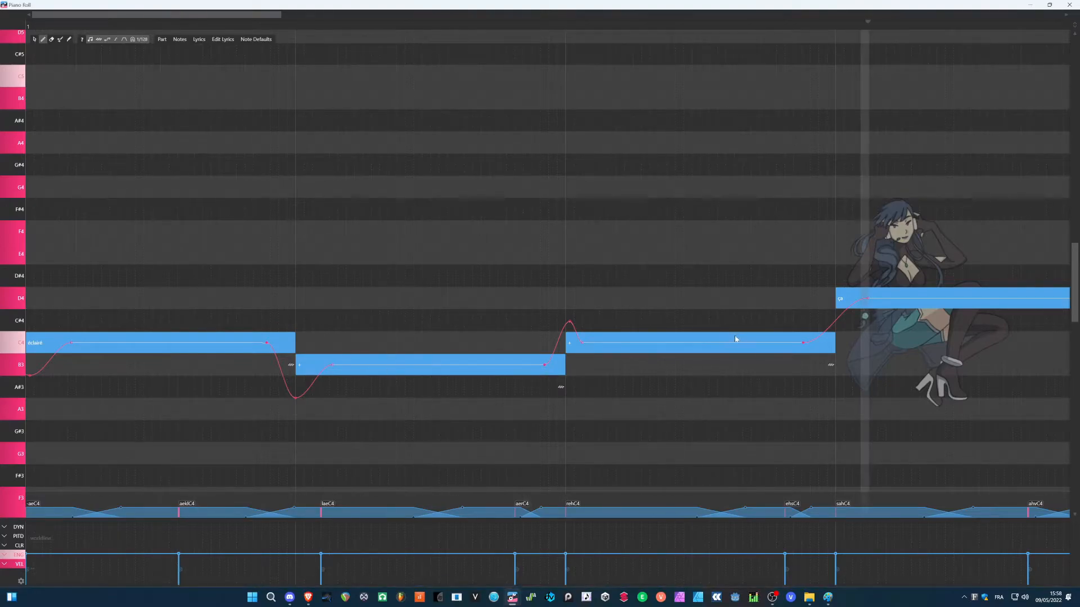
Step: Shape the C4-to-D4 transition with a small peak near C#4 followed by a dip toward C4, and play the result
{"action": "left_click", "coordinate": [834, 323]}
{"action": "left_click_drag", "start_coordinate": [851, 312], "coordinate": [854, 336]}
{"action": "left_click_drag", "start_coordinate": [836, 324], "coordinate": [882, 301]}
{"action": "left_click", "coordinate": [541, 21]}
{"action": "key", "text": "space"}
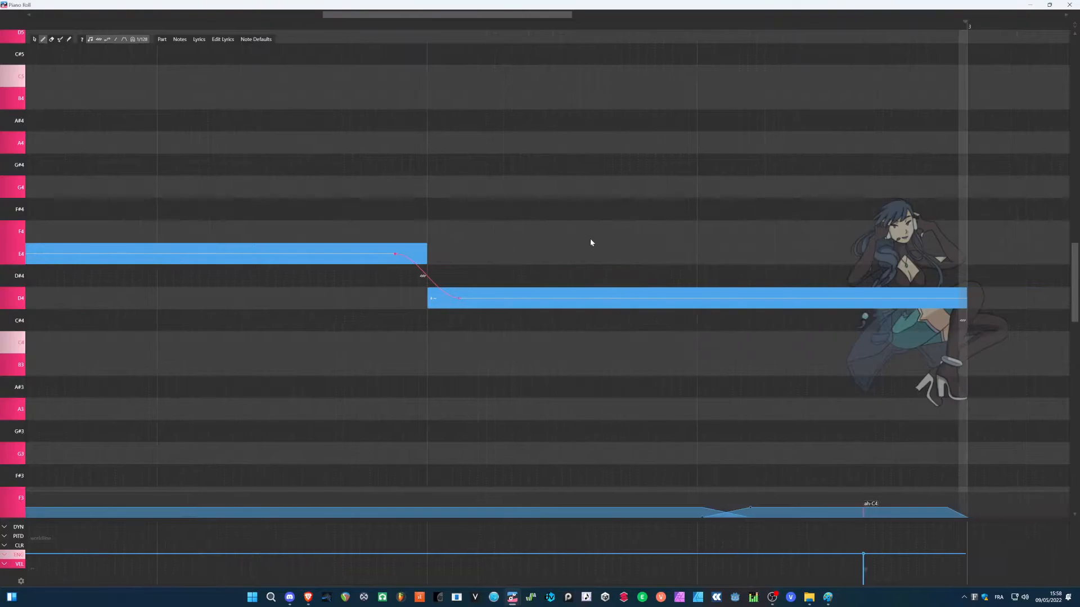
Step: Bend the E4-to-D4 transition into a dip between C4 and C#4, end its curve slightly later, and replay the phrase
{"action": "left_click_drag", "start_coordinate": [460, 299], "coordinate": [475, 298]}
{"action": "left_click_drag", "start_coordinate": [434, 276], "coordinate": [436, 337]}
{"action": "scroll", "coordinate": [333, 226], "scroll_direction": "down", "scroll_amount": 2, "text": "ctrl"}
{"action": "scroll", "coordinate": [334, 228], "scroll_direction": "down", "scroll_amount": 1, "text": "ctrl"}
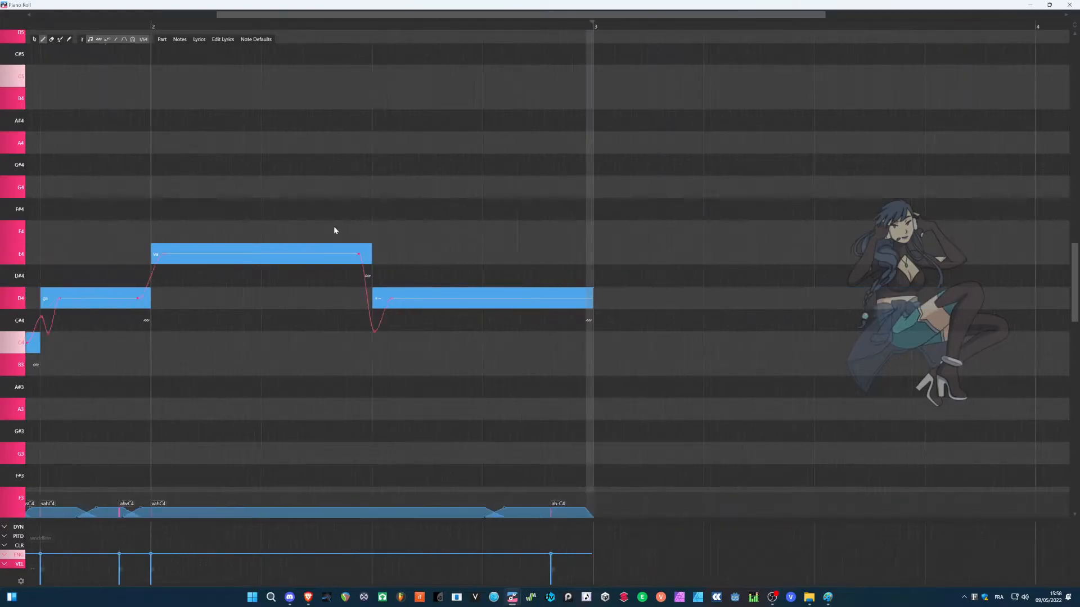
{"action": "left_click", "coordinate": [33, 27]}
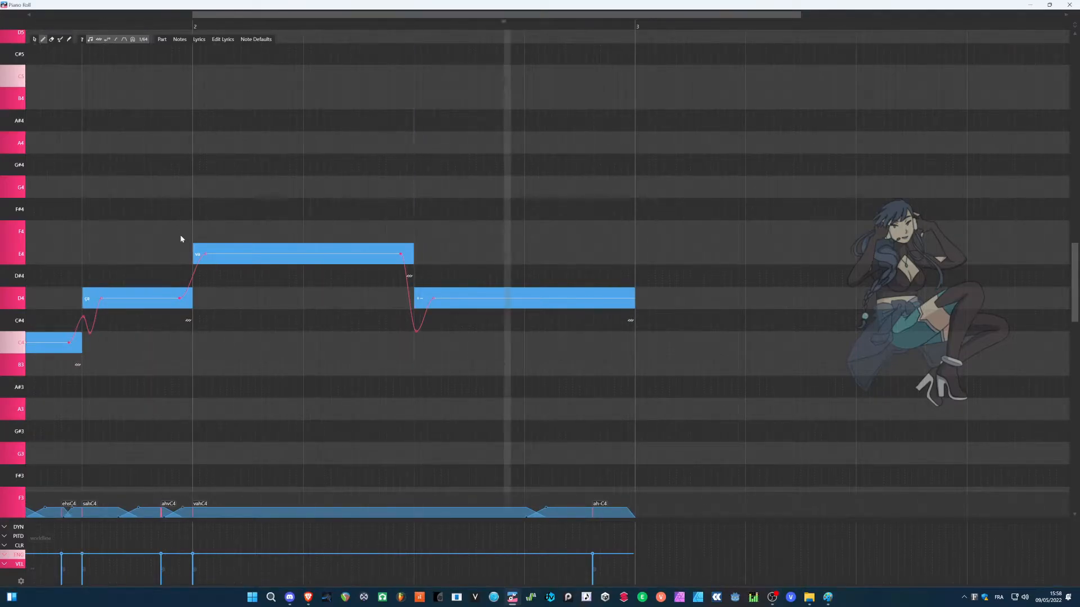
Step: Lengthen the D4-to-E4 transition and give it a small peak near D#4 followed by a dip to about D4, then play it
{"action": "scroll", "coordinate": [211, 232], "scroll_direction": "up", "scroll_amount": 3, "text": "ctrl"}
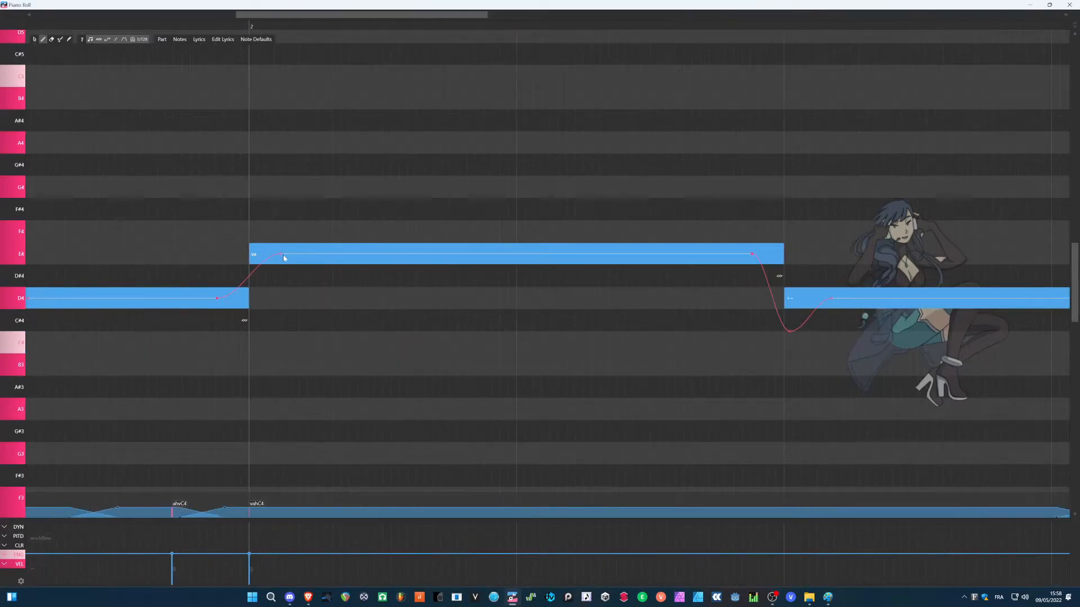
{"action": "left_click_drag", "start_coordinate": [282, 254], "coordinate": [315, 253]}
{"action": "mouse_move", "coordinate": [285, 274]}
{"action": "left_mouse_down"}
{"action": "mouse_move", "coordinate": [283, 296]}
{"action": "mouse_move", "coordinate": [253, 289]}
{"action": "mouse_move", "coordinate": [264, 277]}
{"action": "left_mouse_up"}
{"action": "left_click_drag", "start_coordinate": [316, 255], "coordinate": [330, 255]}
{"action": "scroll", "coordinate": [329, 255], "scroll_direction": "down", "scroll_amount": 4}
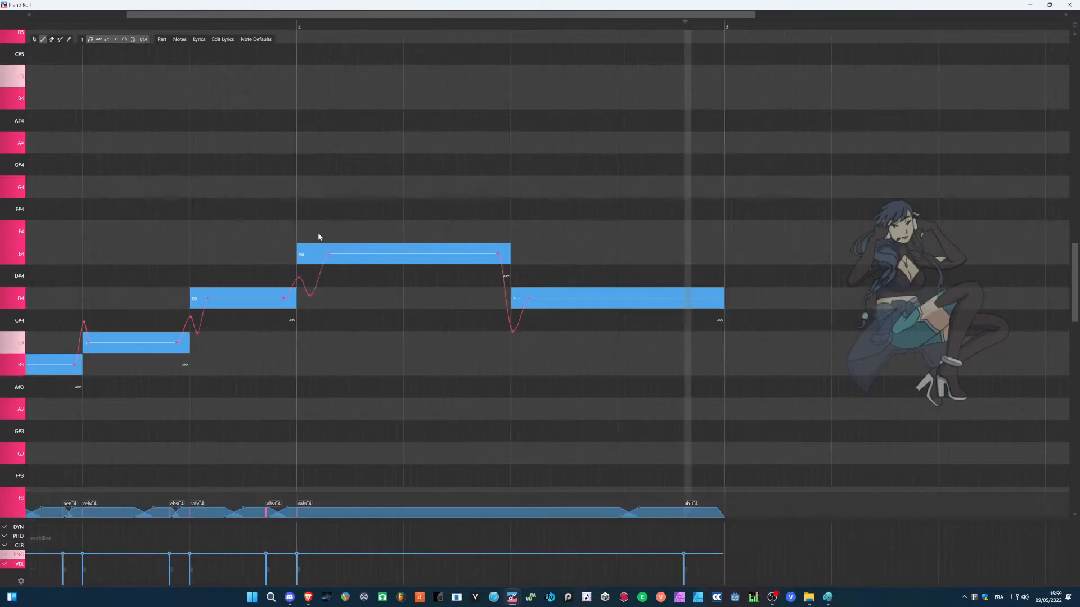
{"action": "left_click", "coordinate": [63, 21]}
{"action": "key", "text": "space"}
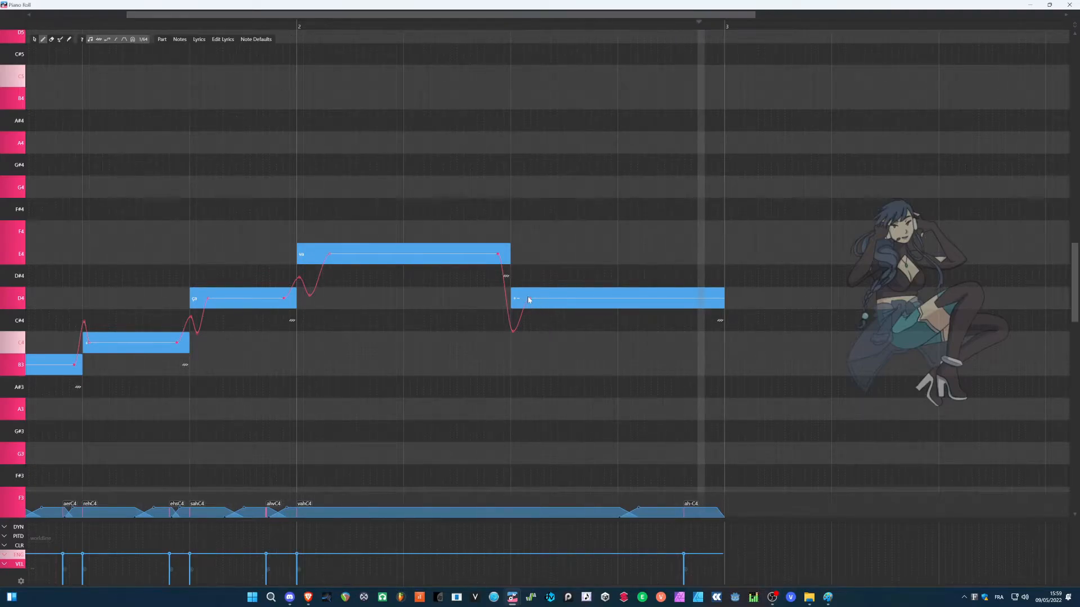
Step: Soften the dip into the final D4 note with a later end point and a low point near C#4, and lengthen that note
{"action": "left_click_drag", "start_coordinate": [531, 303], "coordinate": [547, 298]}
{"action": "left_click", "coordinate": [278, 25]}
{"action": "key", "text": "space"}
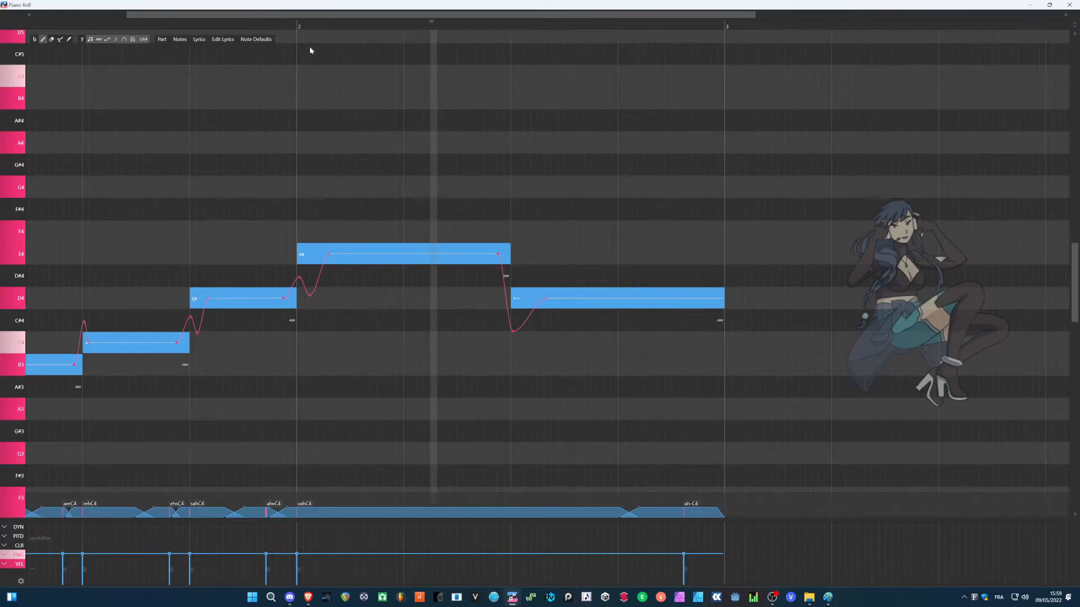
{"action": "key", "text": "space"}
{"action": "left_click_drag", "start_coordinate": [513, 332], "coordinate": [513, 320]}
{"action": "left_click", "coordinate": [278, 25]}
{"action": "key", "text": "space"}
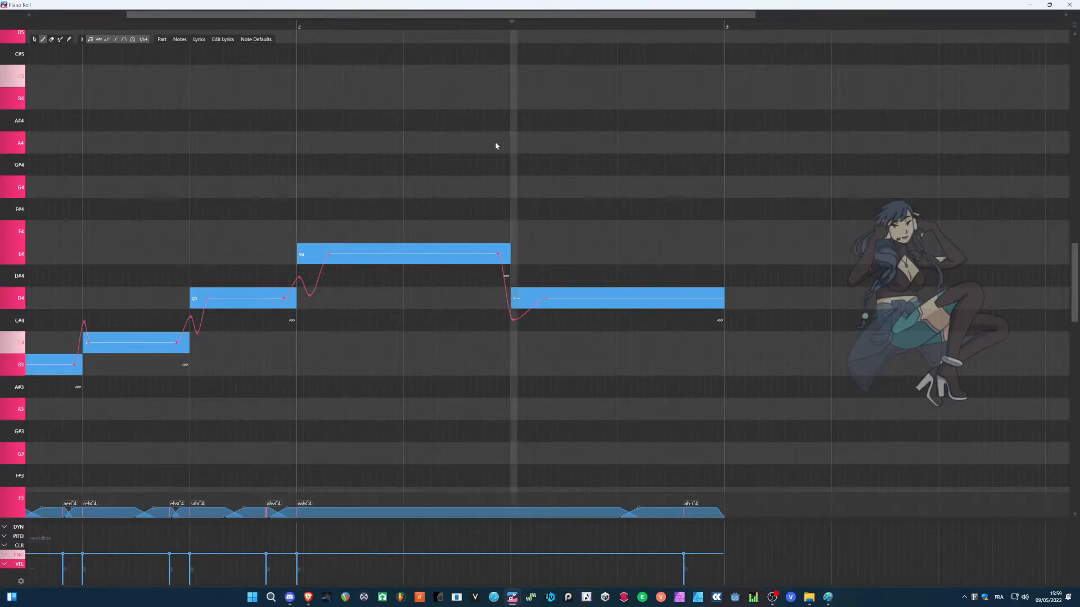
{"action": "left_click_drag", "start_coordinate": [722, 303], "coordinate": [784, 302]}
Step: Enable vibrato on the first C4 note and set its fade-in to 8%
{"action": "scroll", "coordinate": [140, 210], "scroll_direction": "left", "scroll_amount": 3}
{"action": "scroll", "coordinate": [80, 246], "scroll_direction": "up", "scroll_amount": 3}
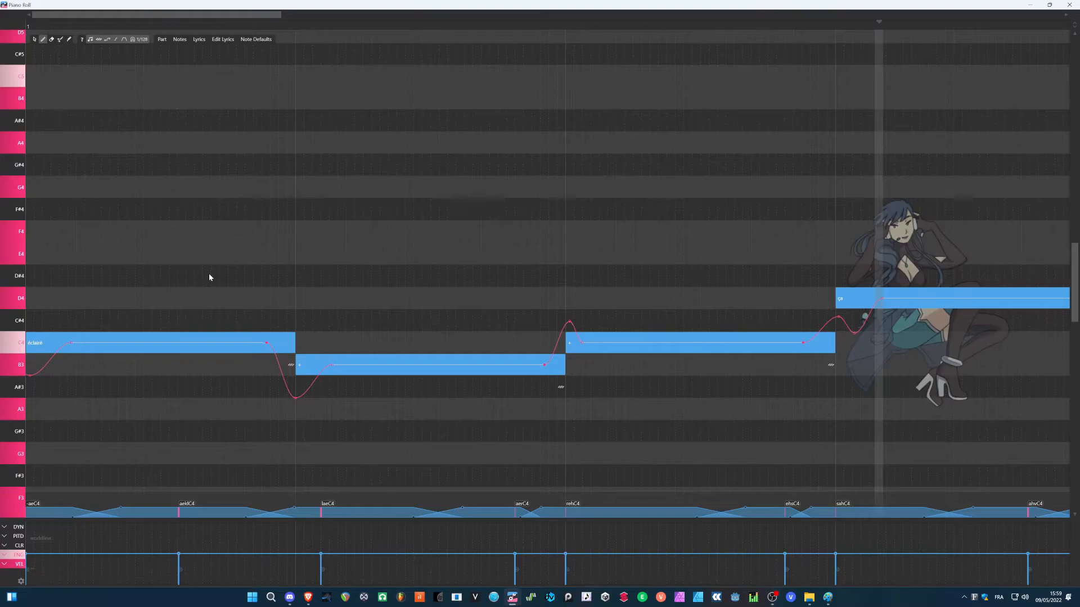
{"action": "left_click", "coordinate": [291, 366]}
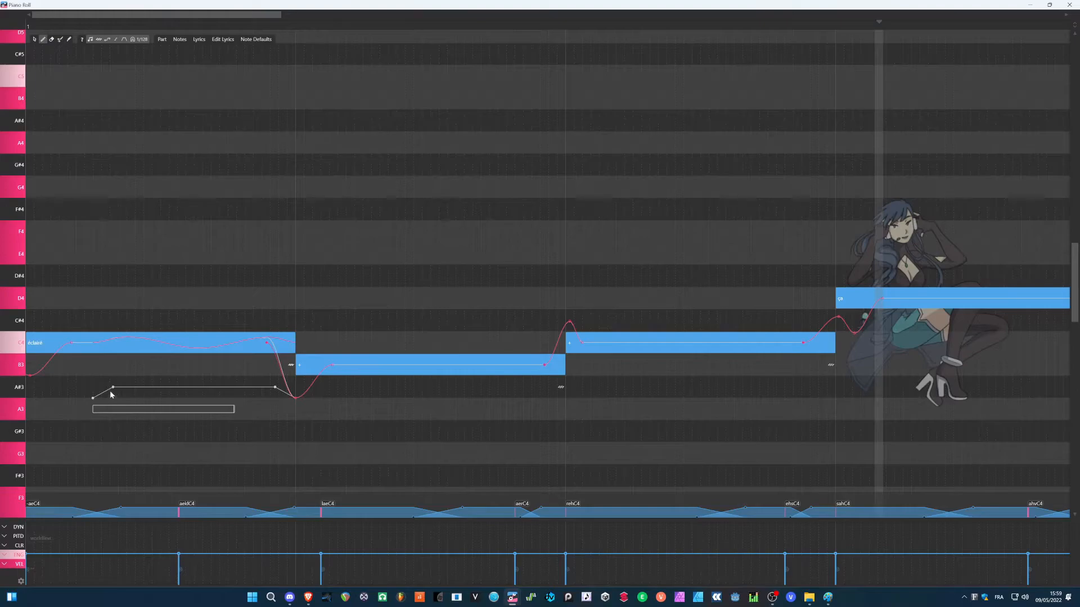
{"action": "left_click_drag", "start_coordinate": [117, 392], "coordinate": [192, 399]}
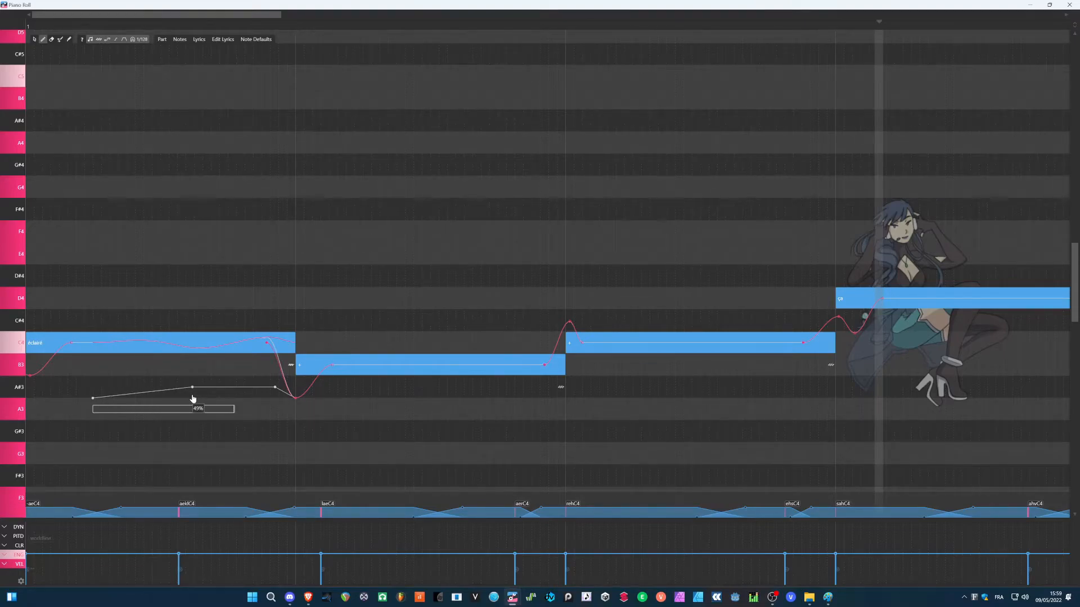
{"action": "left_click_drag", "start_coordinate": [192, 398], "coordinate": [108, 390]}
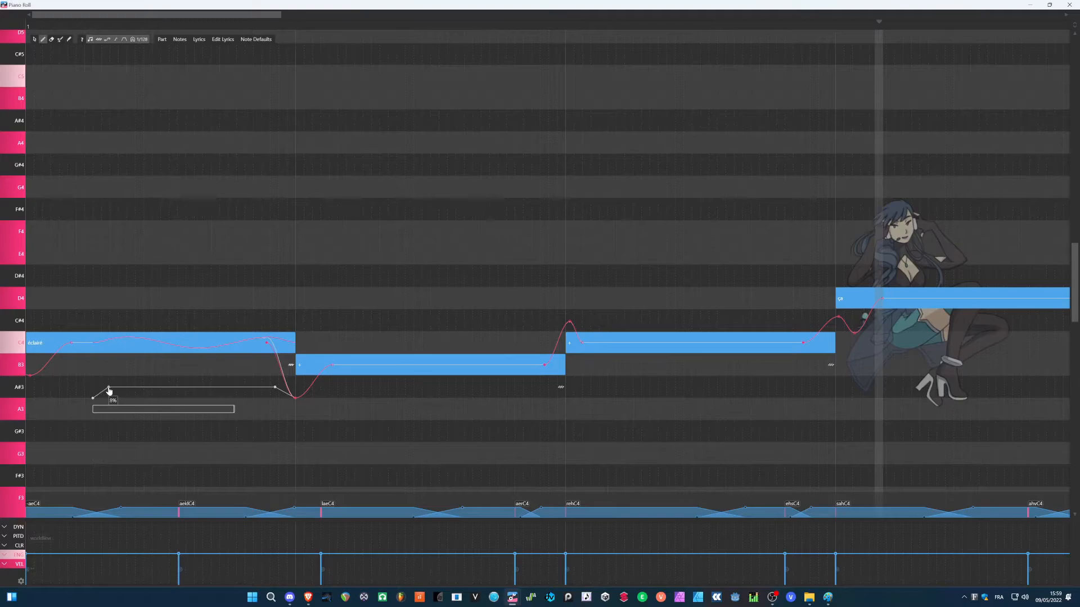
Step: Shorten the first C4 note's vibrato to start near mid-note with a longer fade-out, and nudge the following pitch dip slightly later
{"action": "left_click_drag", "start_coordinate": [275, 388], "coordinate": [249, 393]}
{"action": "mouse_move", "coordinate": [179, 387]}
{"action": "left_mouse_down"}
{"action": "mouse_move", "coordinate": [178, 356]}
{"action": "mouse_move", "coordinate": [176, 392]}
{"action": "mouse_move", "coordinate": [166, 392]}
{"action": "left_mouse_up"}
{"action": "left_click_drag", "start_coordinate": [93, 402], "coordinate": [145, 405]}
{"action": "left_click_drag", "start_coordinate": [295, 402], "coordinate": [307, 403]}
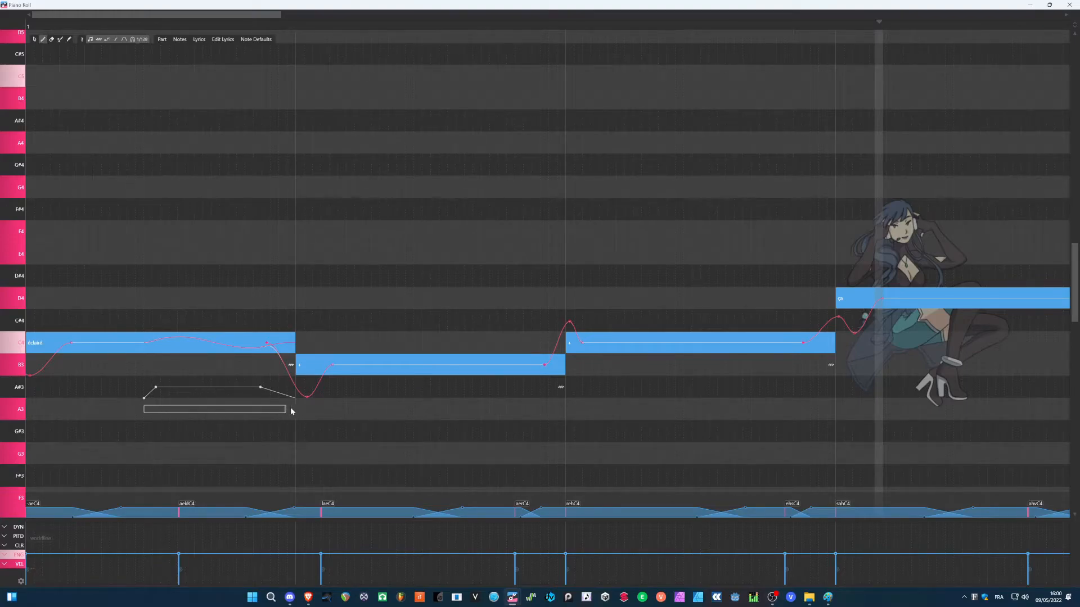
Step: Reduce the first C4 note's vibrato period to its minimum and play the phrase from the start
{"action": "left_click_drag", "start_coordinate": [286, 408], "coordinate": [151, 409]}
{"action": "left_click_drag", "start_coordinate": [46, 26], "coordinate": [1, 27]}
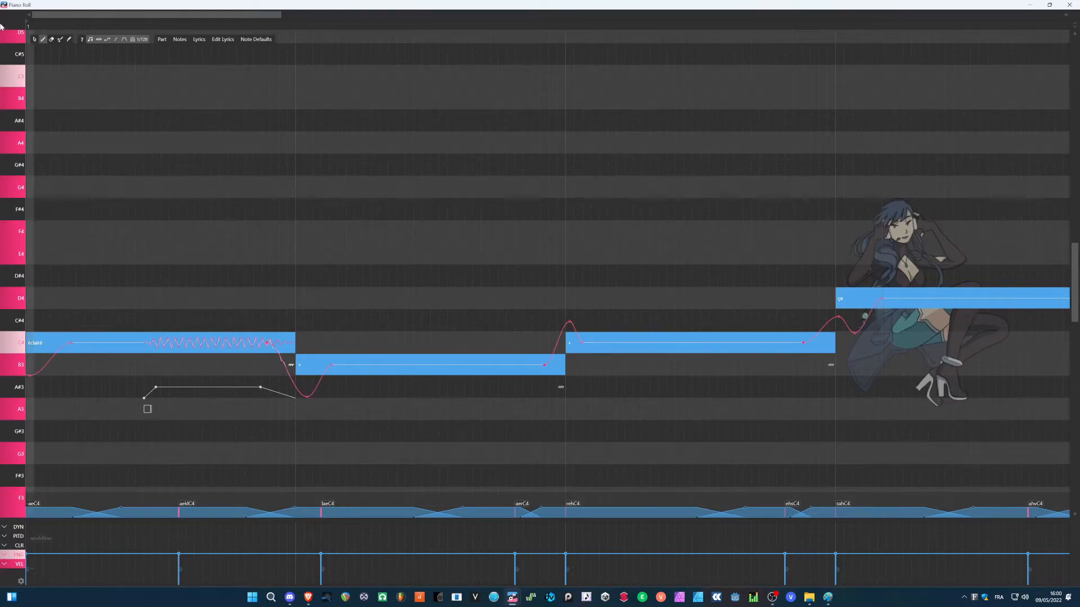
{"action": "key", "text": "space"}
{"action": "key", "text": "space"}
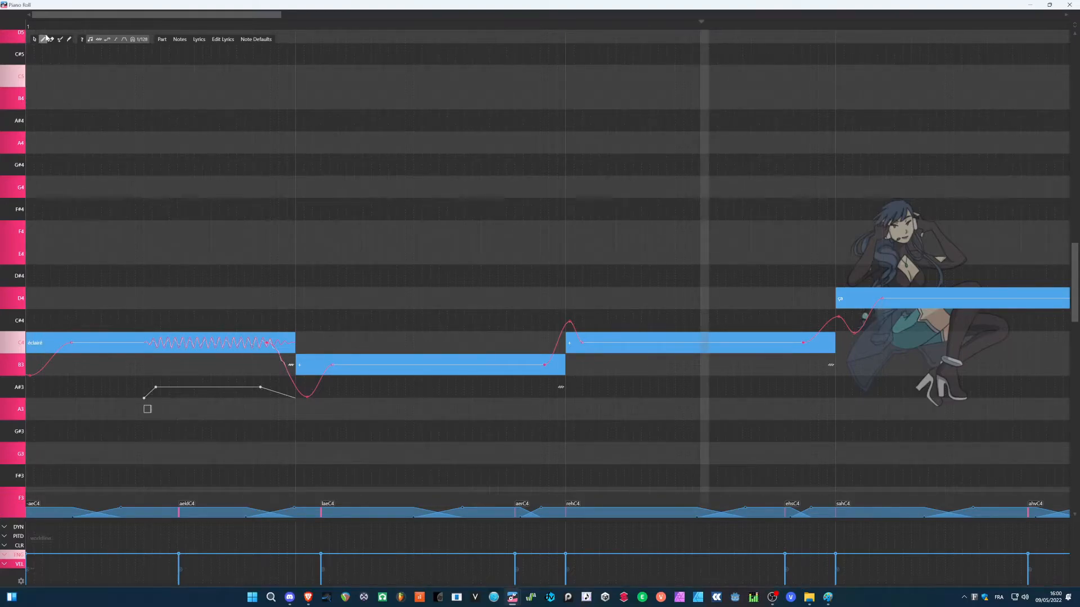
Step: Try extending the vibrato over the whole first C4 note, play it, and shorten it back to start near mid-note
{"action": "left_click", "coordinate": [30, 26]}
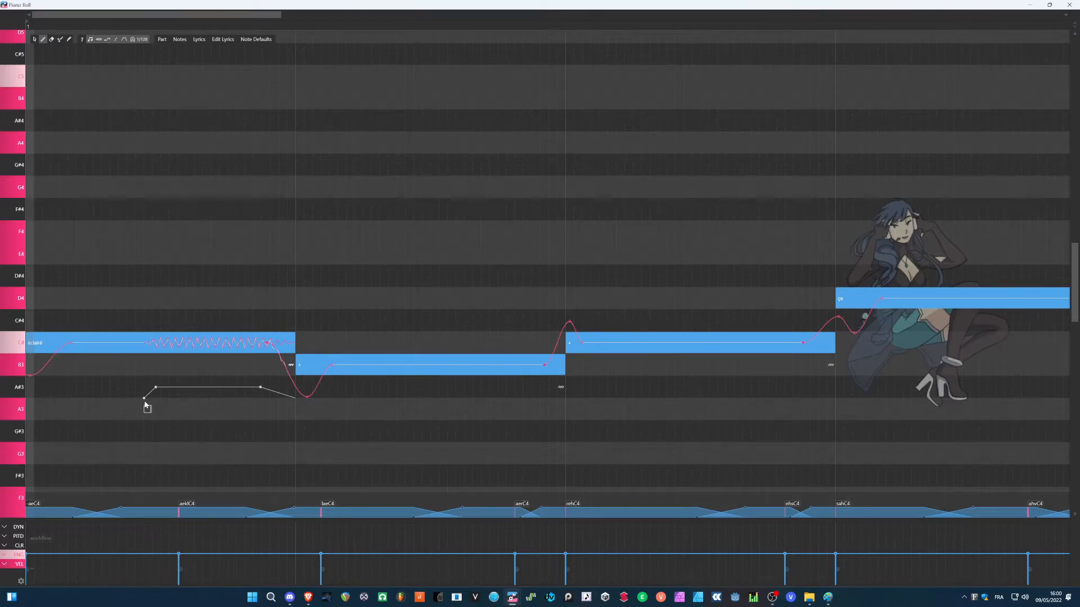
{"action": "left_click_drag", "start_coordinate": [145, 403], "coordinate": [51, 401]}
{"action": "key", "text": "space"}
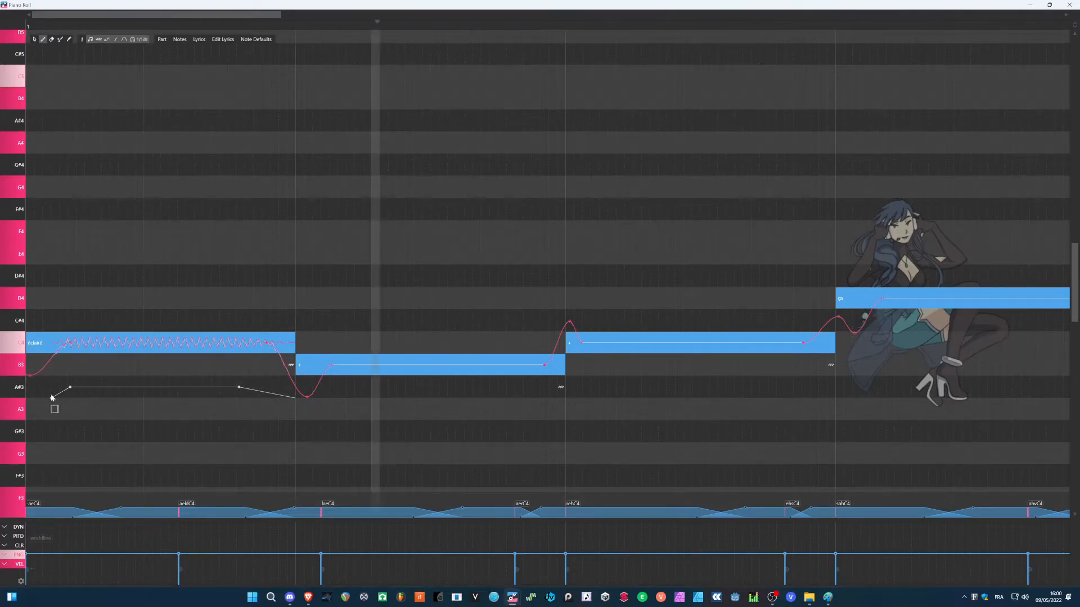
{"action": "left_click_drag", "start_coordinate": [51, 401], "coordinate": [25, 402]}
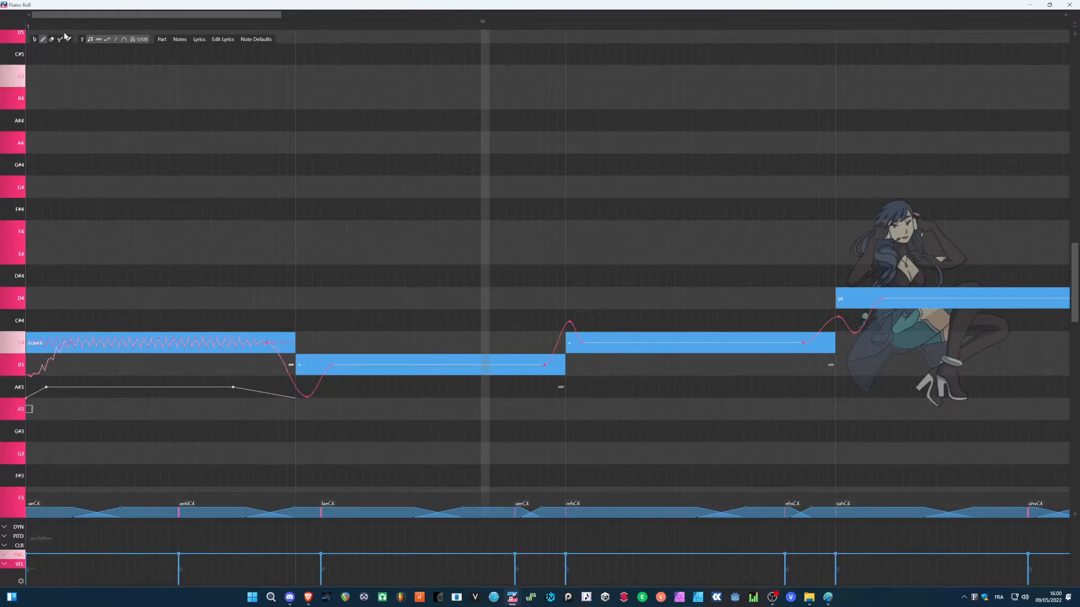
{"action": "left_click_drag", "start_coordinate": [46, 26], "coordinate": [1, 26]}
{"action": "key", "text": "space"}
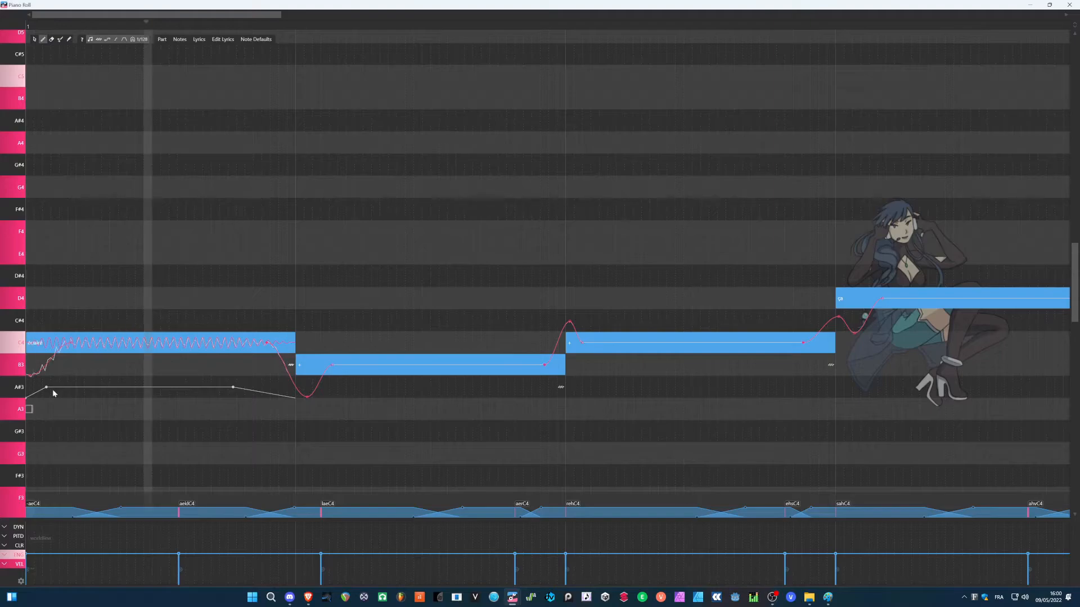
{"action": "left_click_drag", "start_coordinate": [36, 401], "coordinate": [158, 402]}
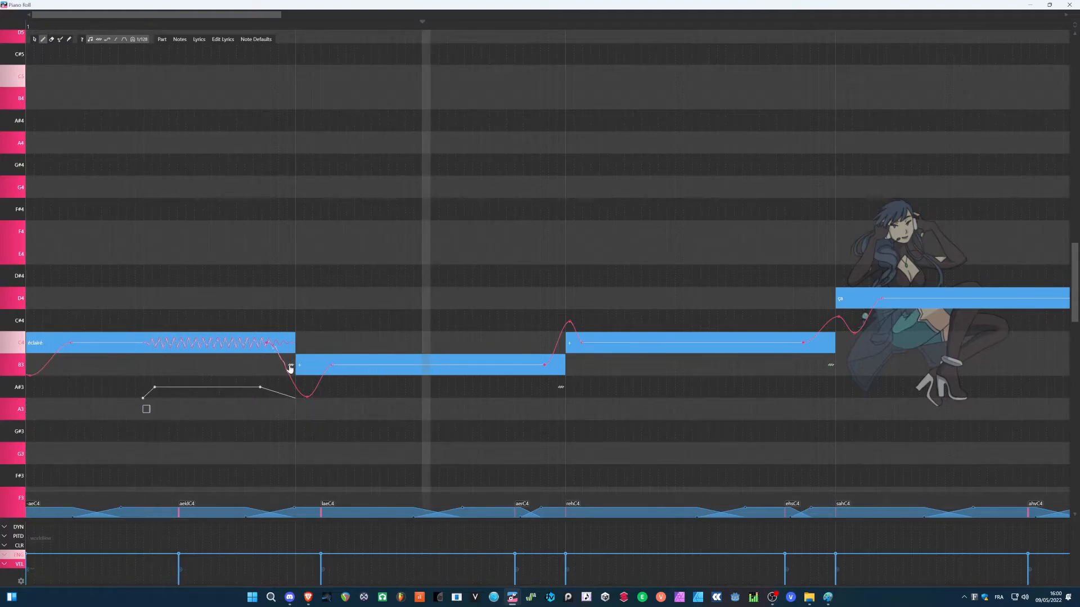
Step: Enable vibrato on the final D4 note
{"action": "scroll", "coordinate": [383, 248], "scroll_direction": "right", "scroll_amount": 5}
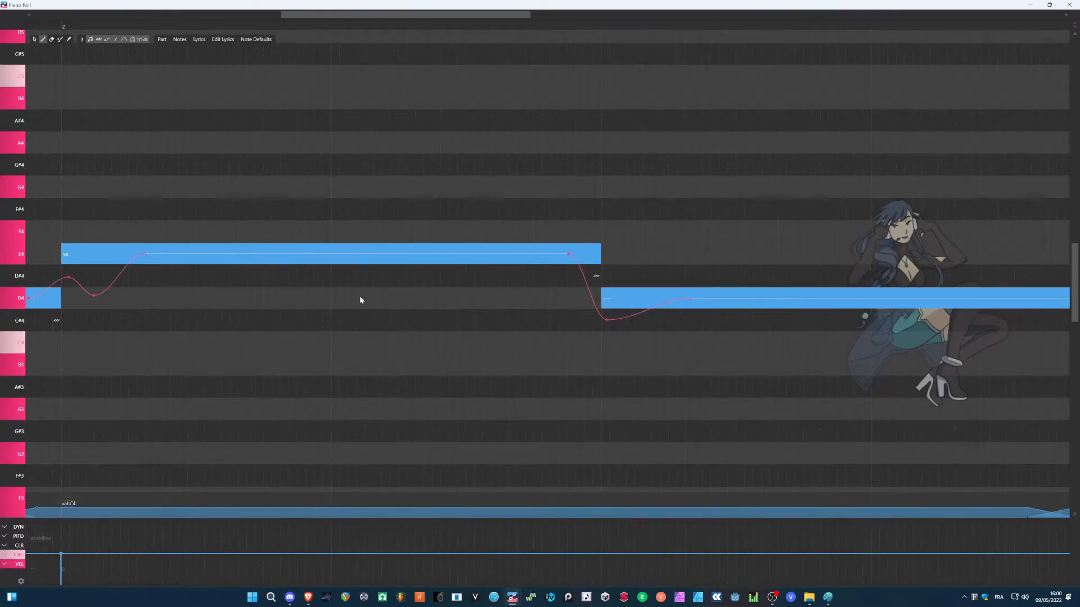
{"action": "scroll", "coordinate": [359, 295], "scroll_direction": "down", "scroll_amount": 2}
{"action": "scroll", "coordinate": [461, 320], "scroll_direction": "right", "scroll_amount": 2}
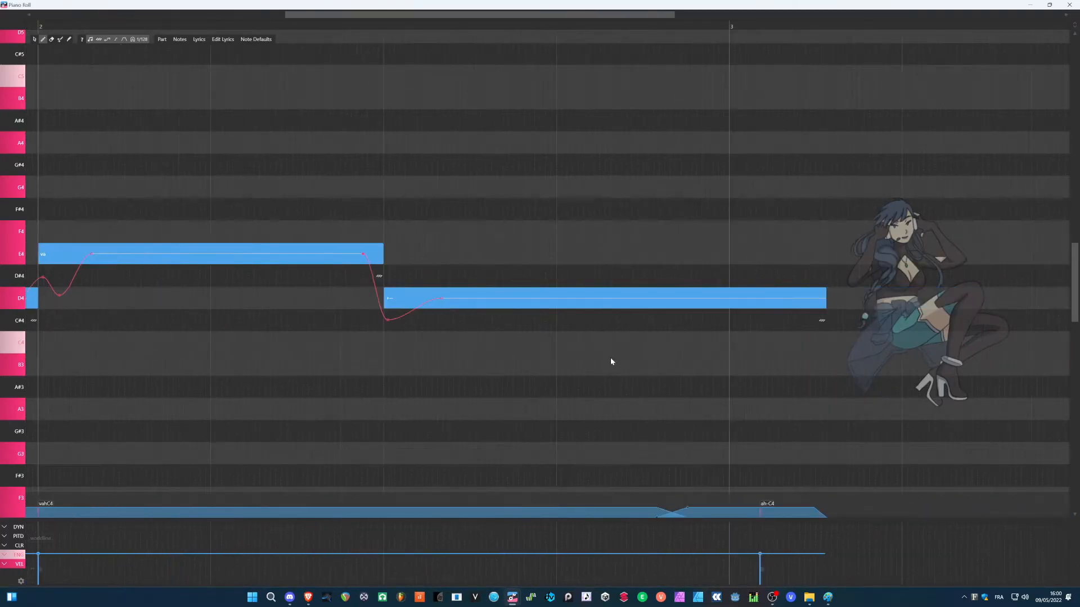
{"action": "left_click", "coordinate": [824, 321]}
{"action": "left_click", "coordinate": [820, 322]}
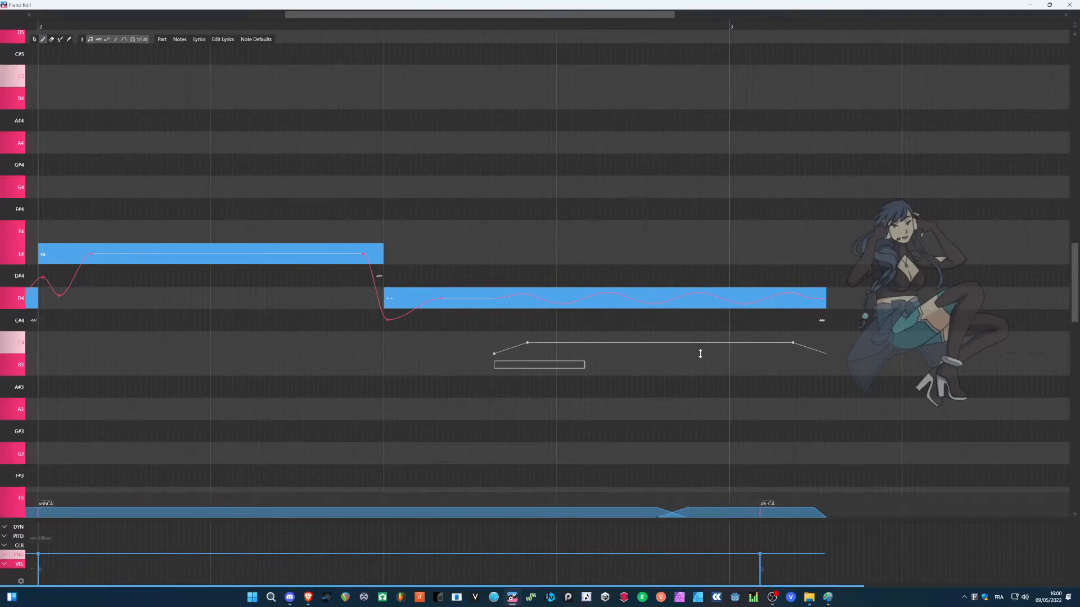
Step: Reduce the final D4 note's vibrato period to its minimum, play it, and extend the vibrato length to 87%
{"action": "left_click_drag", "start_coordinate": [585, 366], "coordinate": [495, 365]}
{"action": "left_click", "coordinate": [362, 23]}
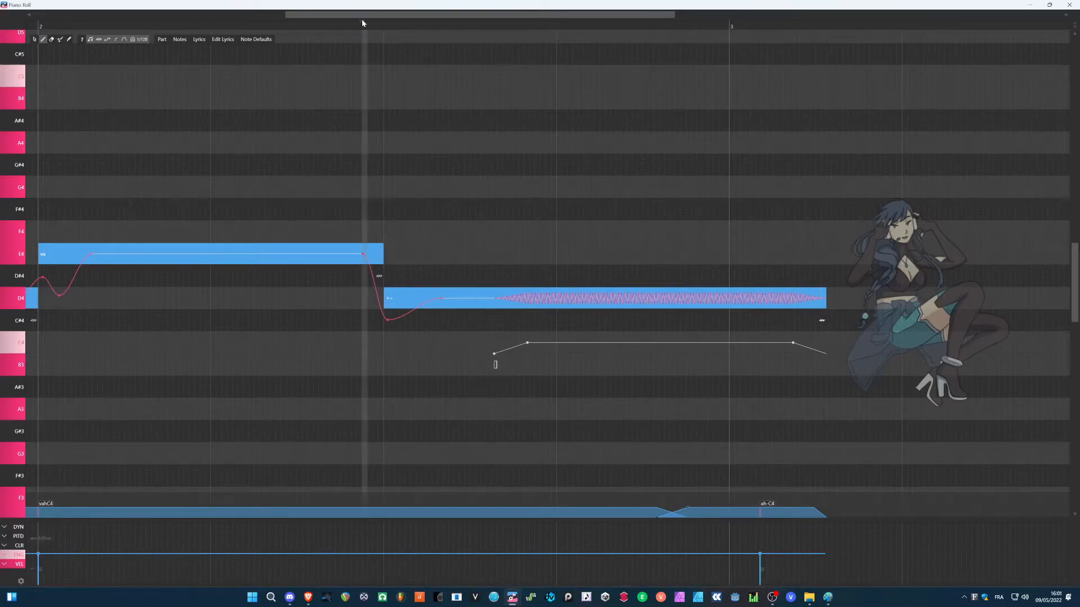
{"action": "key", "text": "space"}
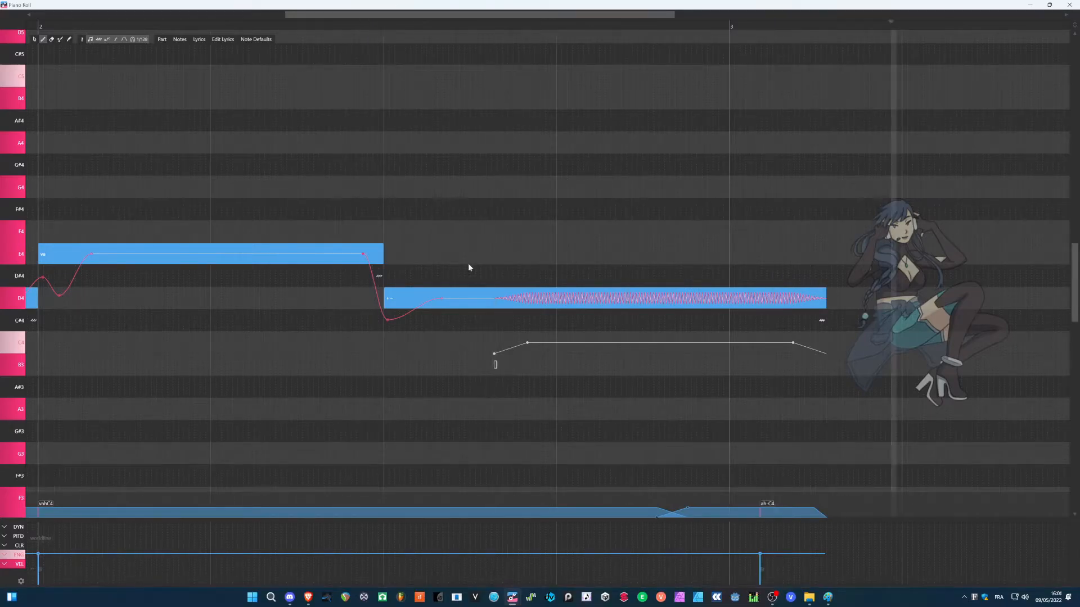
{"action": "left_click_drag", "start_coordinate": [494, 358], "coordinate": [437, 359]}
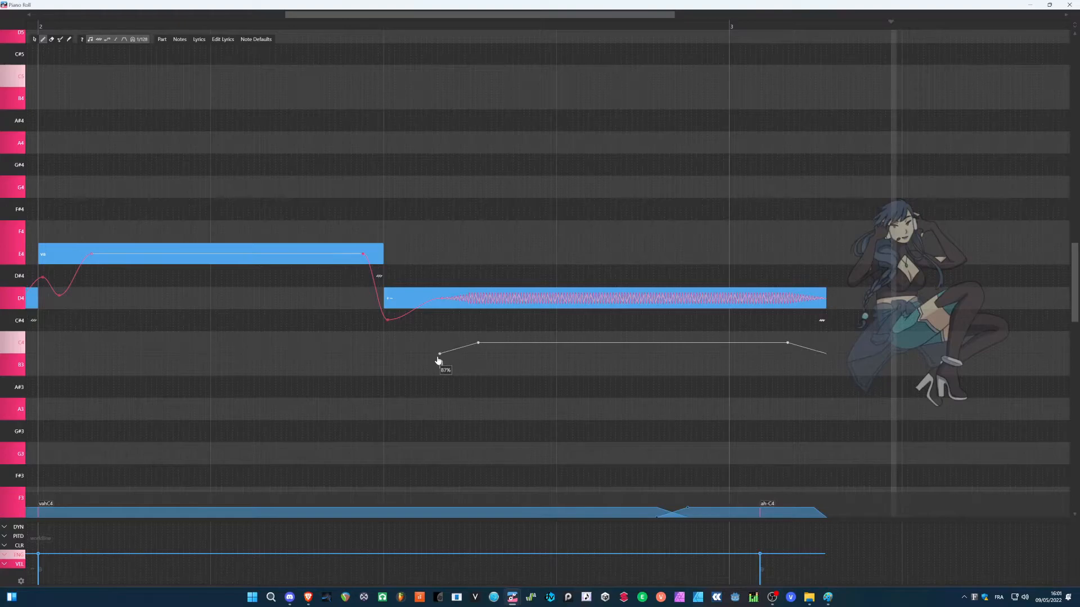
Step: Try raising the final D4 note's vibrato depth to 87.6 and beyond, playing the note before and after each change
{"action": "left_click", "coordinate": [63, 23]}
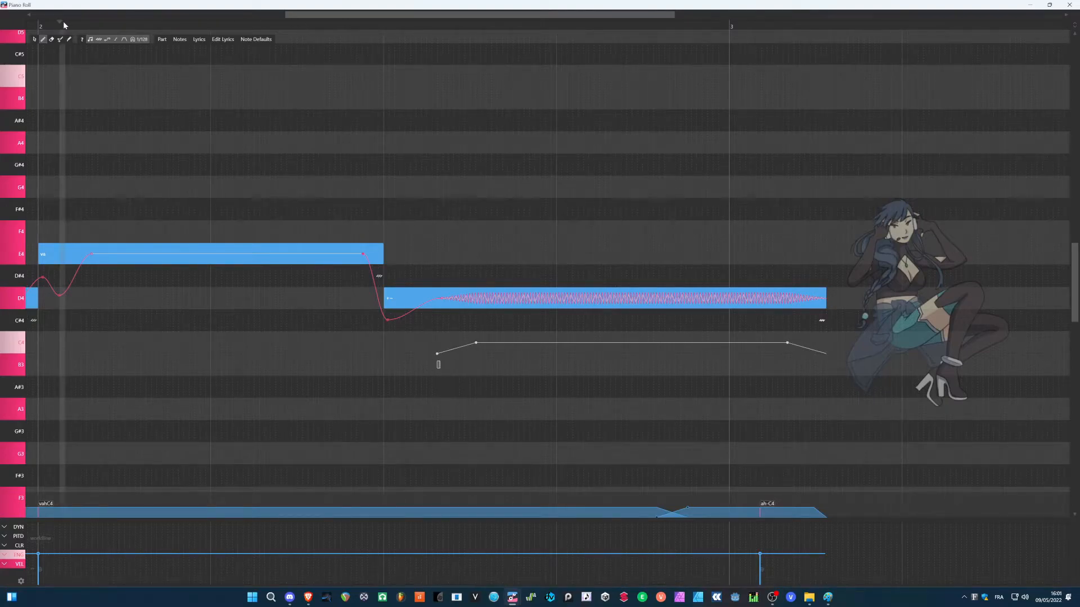
{"action": "key", "text": "space"}
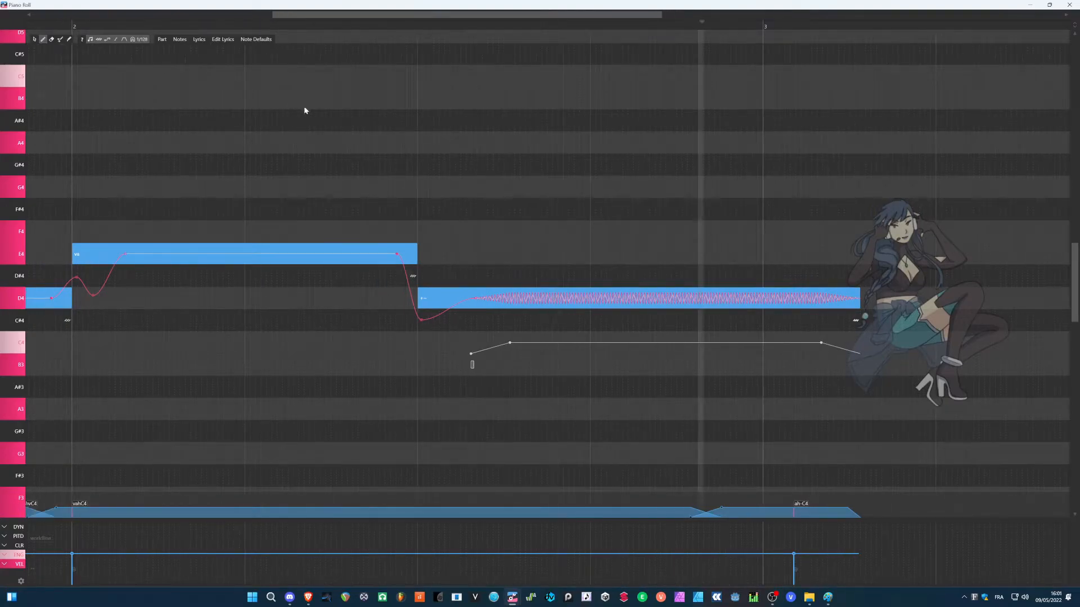
{"action": "left_click", "coordinate": [572, 341]}
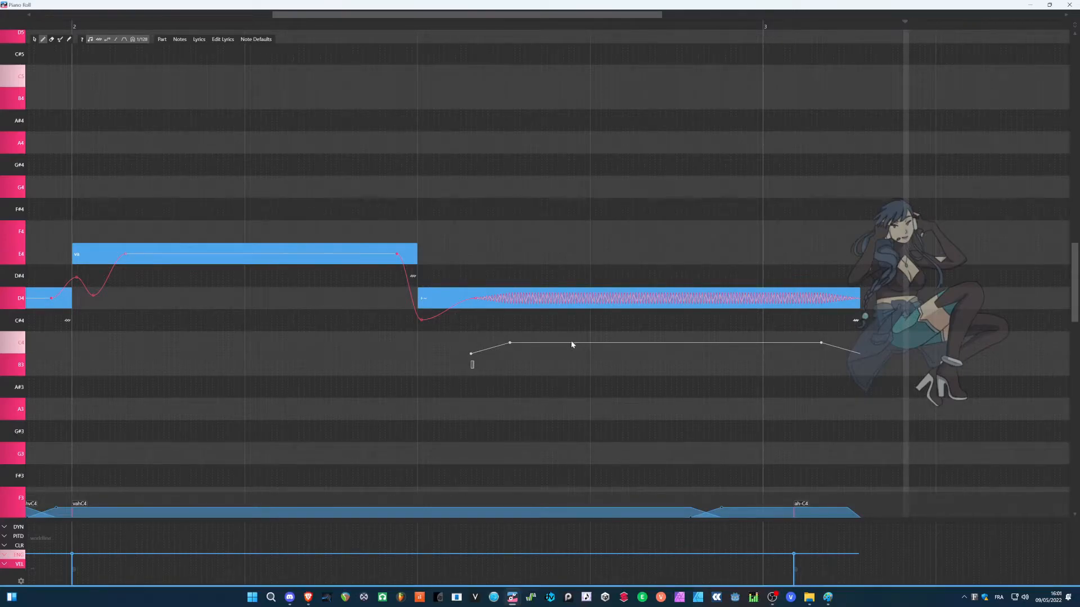
{"action": "left_click_drag", "start_coordinate": [572, 341], "coordinate": [570, 314]}
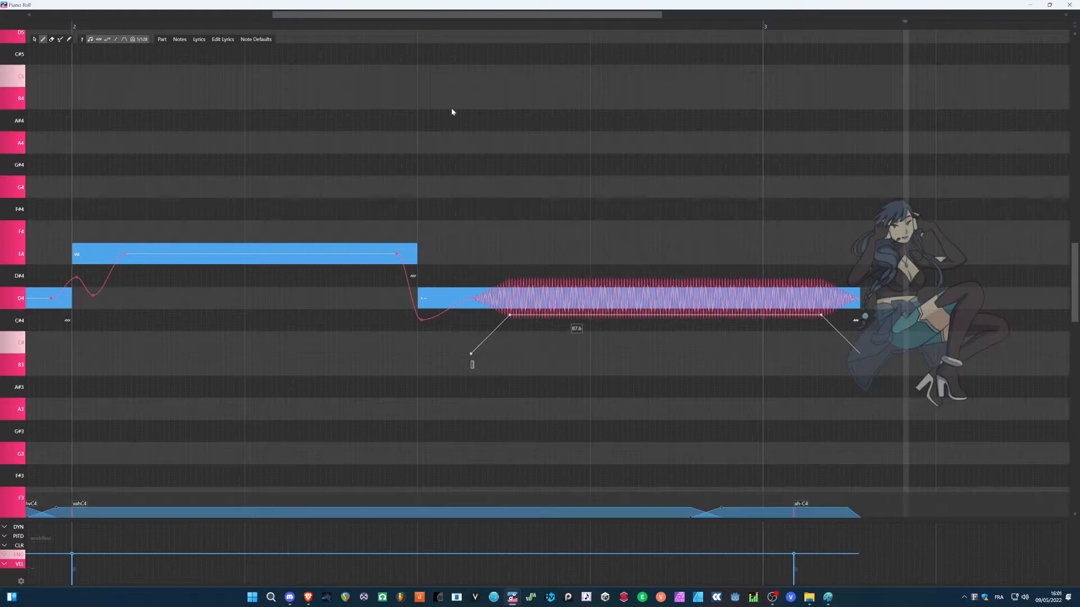
{"action": "left_click", "coordinate": [408, 21]}
{"action": "key", "text": "space"}
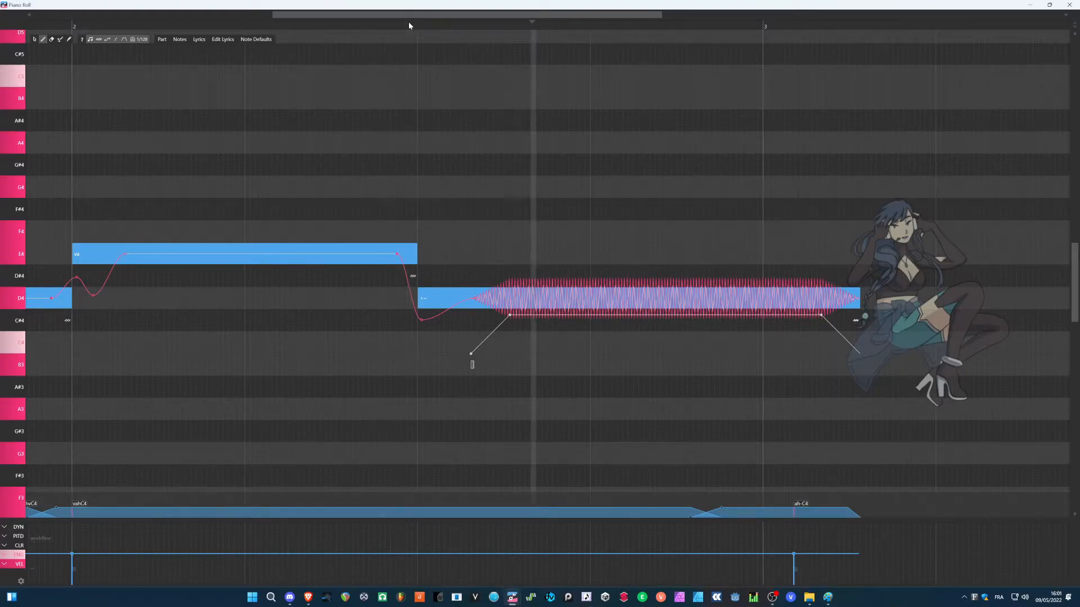
{"action": "left_click", "coordinate": [403, 23]}
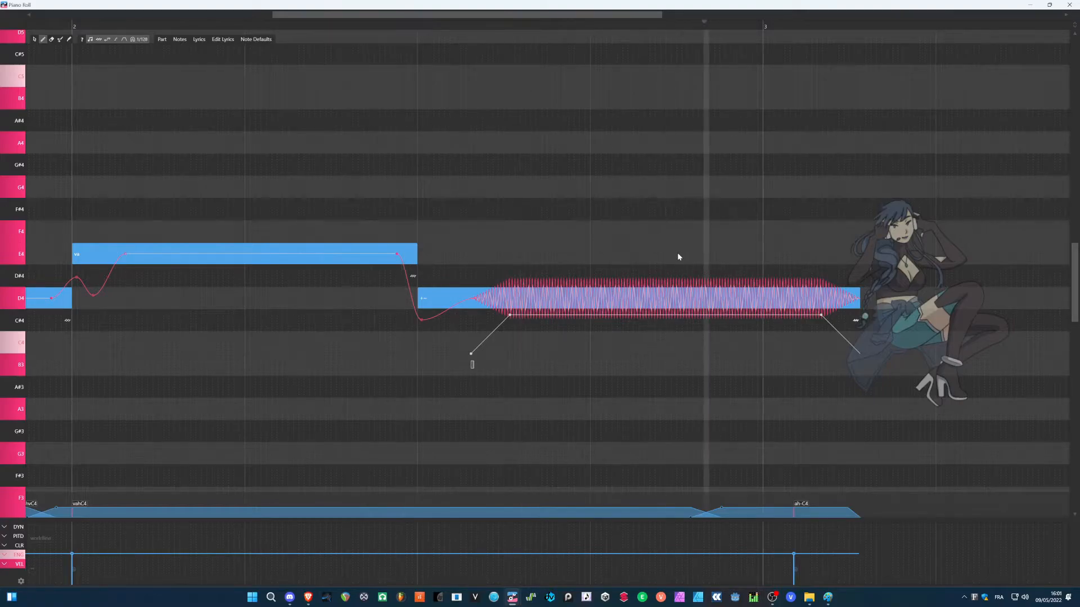
{"action": "left_click_drag", "start_coordinate": [532, 315], "coordinate": [530, 288]}
{"action": "left_click", "coordinate": [404, 23]}
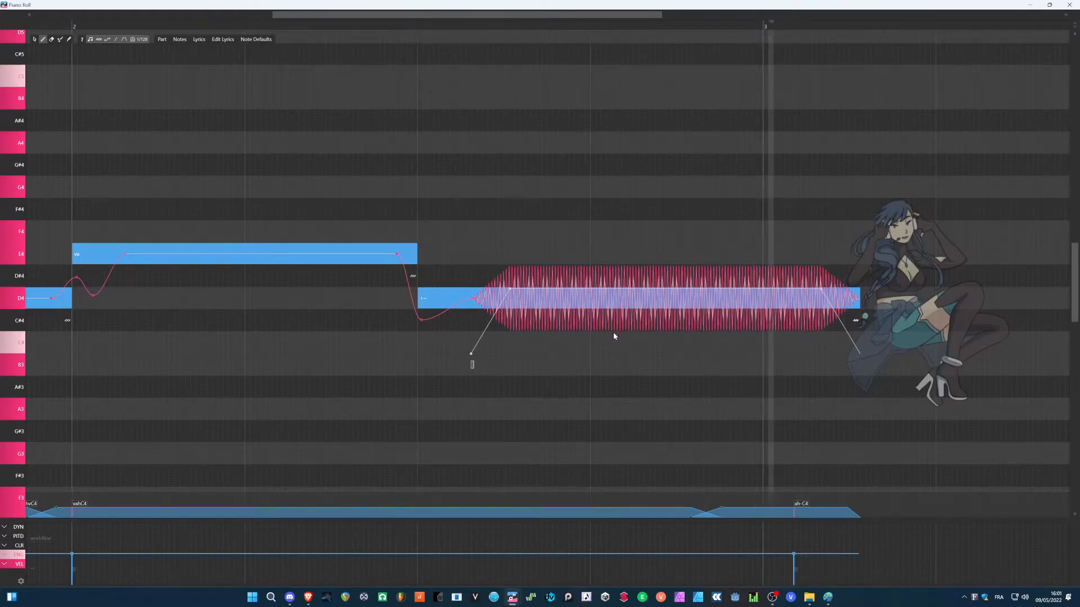
Step: Reset the final D4 note's vibrato to its default shape, lengthen its fade-out to about half the vibrato, and play the note
{"action": "left_click_drag", "start_coordinate": [534, 289], "coordinate": [577, 360]}
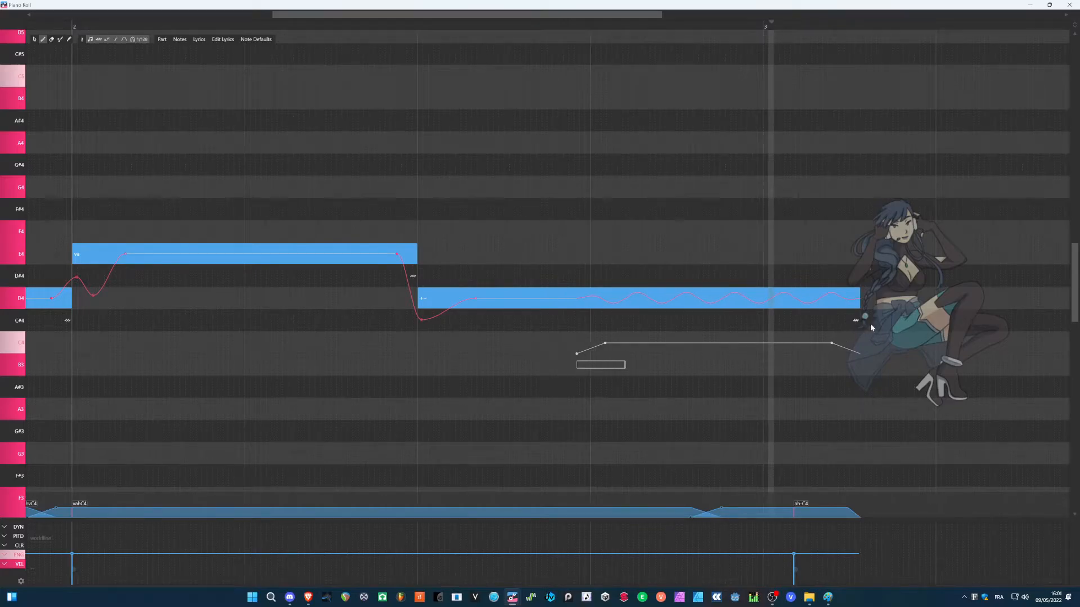
{"action": "left_click_drag", "start_coordinate": [832, 346], "coordinate": [711, 346]}
{"action": "left_click", "coordinate": [413, 25]}
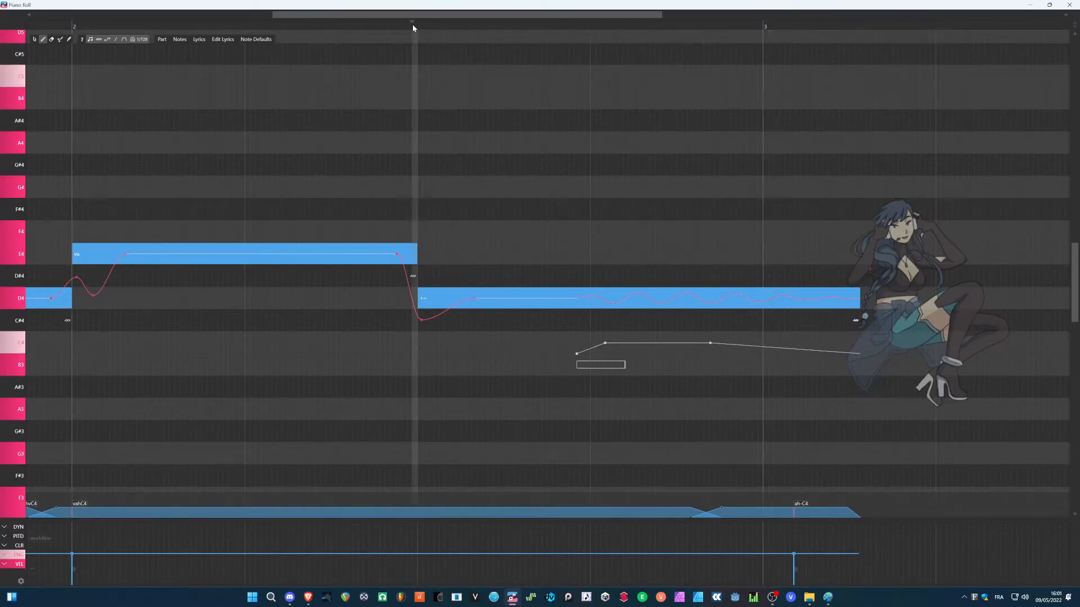
{"action": "key", "text": "space"}
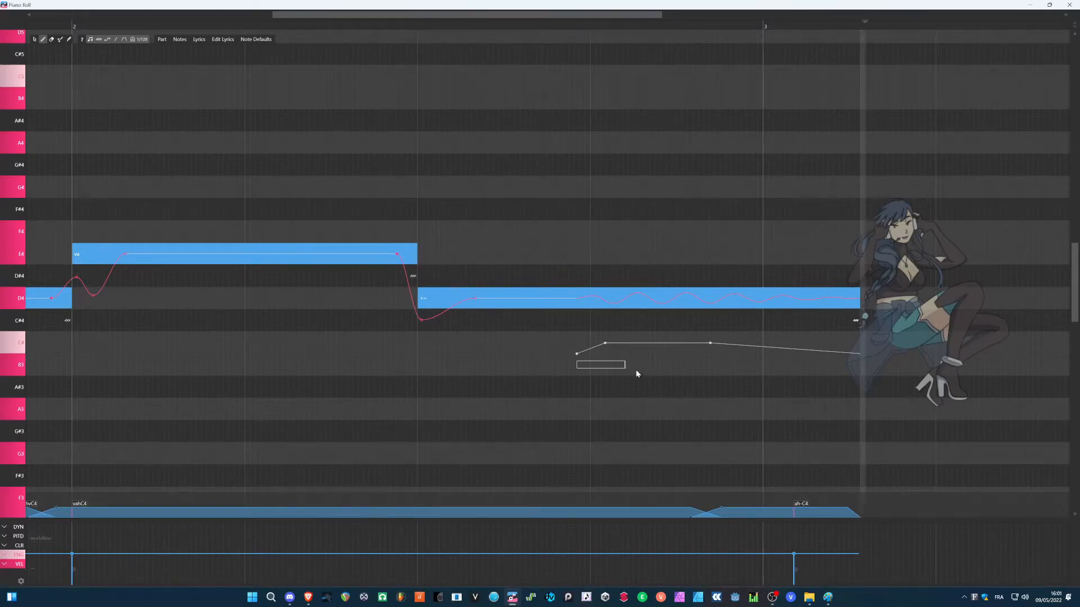
Step: Lengthen the final D4 note's vibrato period to roughly double and play it alone and together with the E4 note
{"action": "left_click_drag", "start_coordinate": [625, 365], "coordinate": [670, 369]}
{"action": "left_click", "coordinate": [406, 24]}
{"action": "key", "text": "space"}
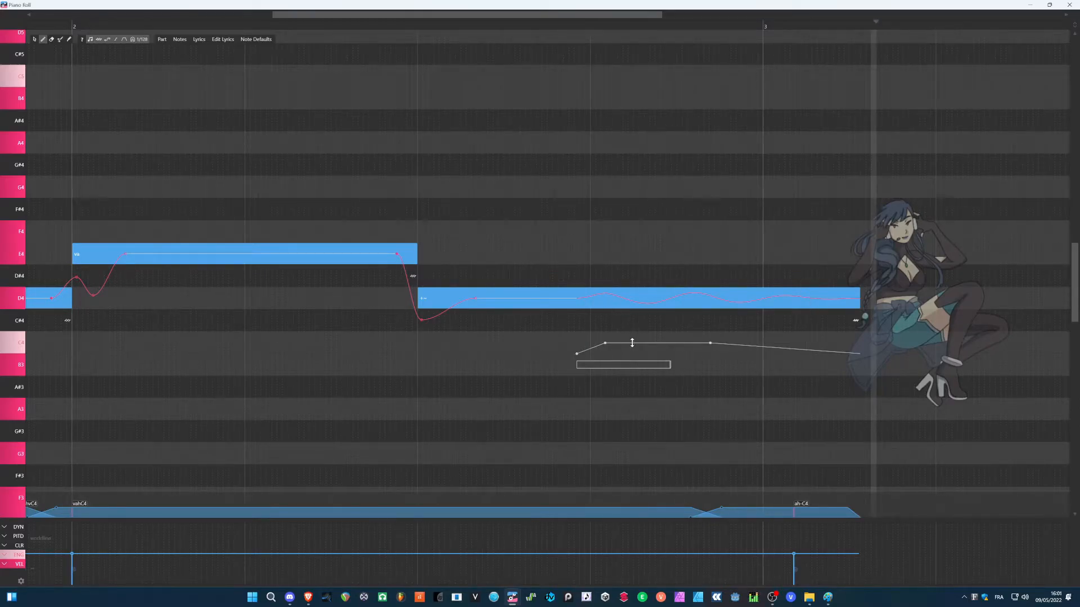
{"action": "left_click", "coordinate": [69, 23]}
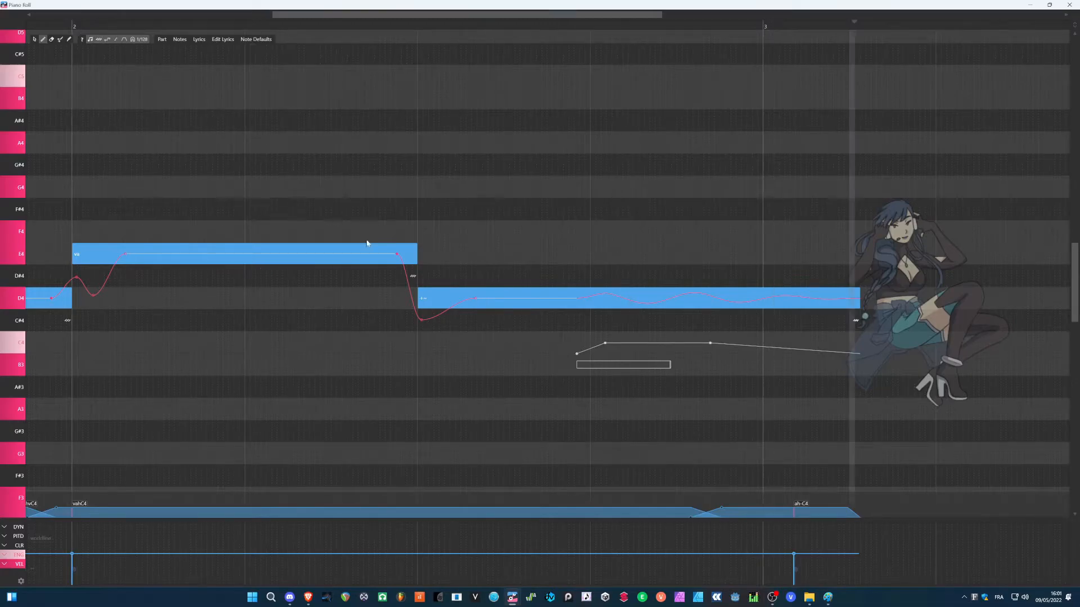
Step: Enable vibrato on the E4 note, shorten it to start just past mid-note, and play from before the E4
{"action": "left_click", "coordinate": [414, 276]}
{"action": "key", "text": "ctrl+z"}
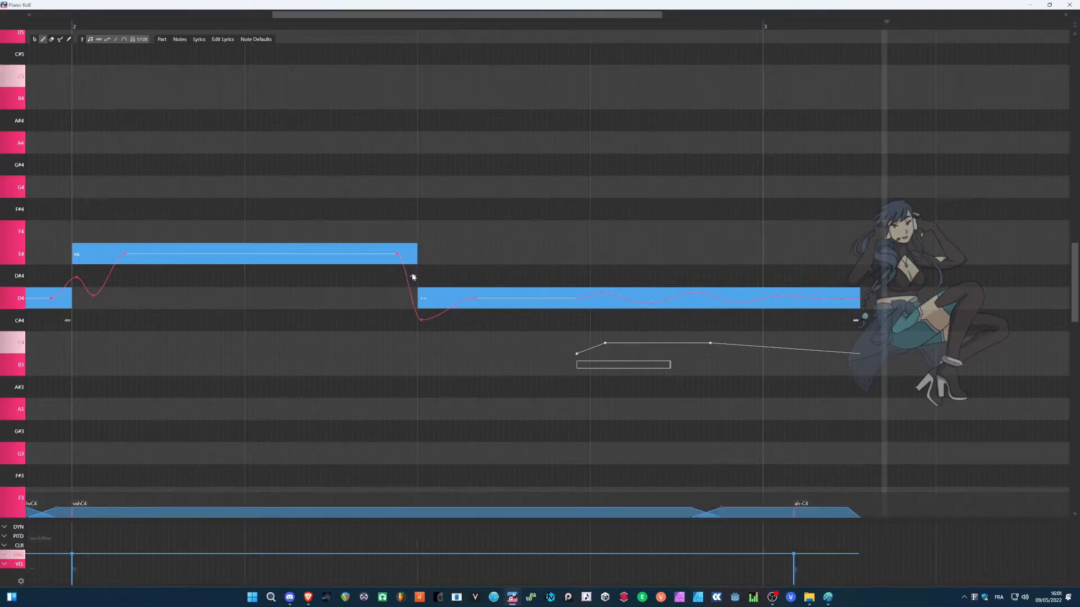
{"action": "left_click", "coordinate": [413, 277]}
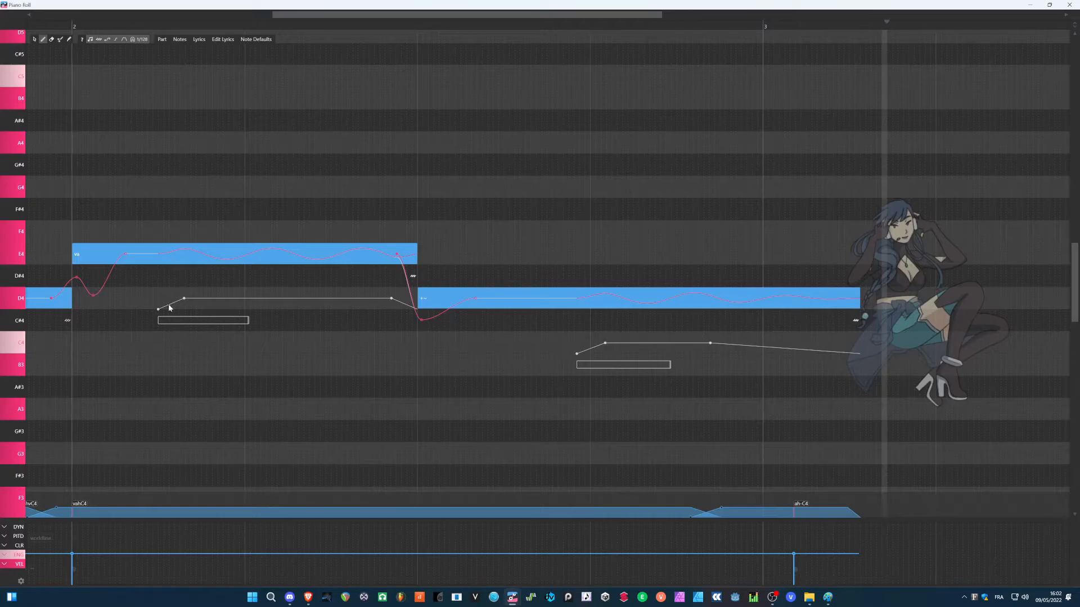
{"action": "left_click_drag", "start_coordinate": [160, 313], "coordinate": [232, 314]}
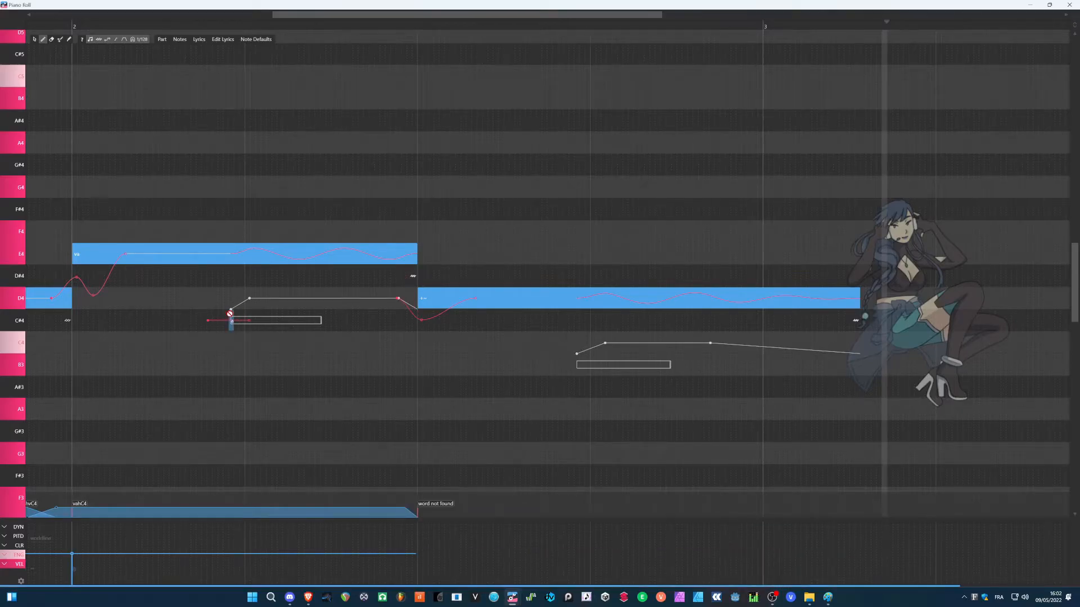
{"action": "key", "text": "ctrl+z"}
{"action": "left_click_drag", "start_coordinate": [231, 311], "coordinate": [262, 313]}
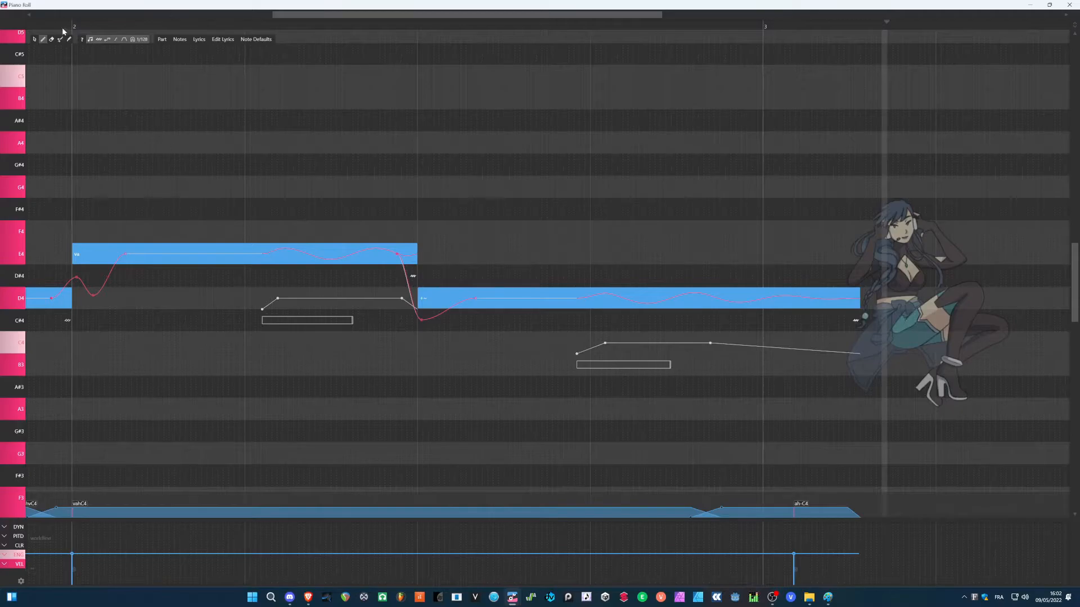
{"action": "left_click", "coordinate": [59, 25]}
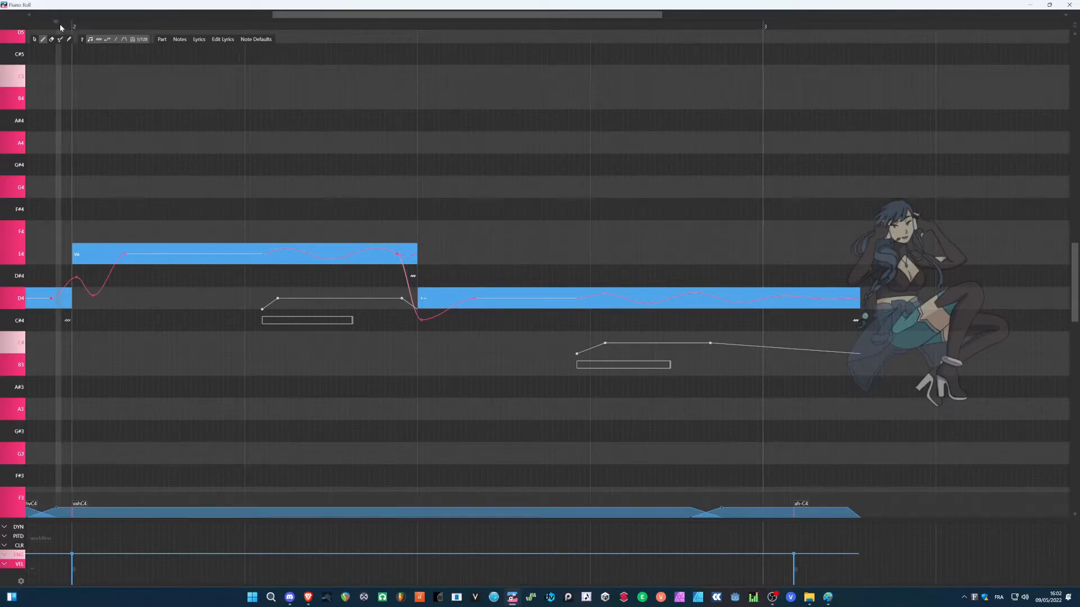
{"action": "key", "text": "space"}
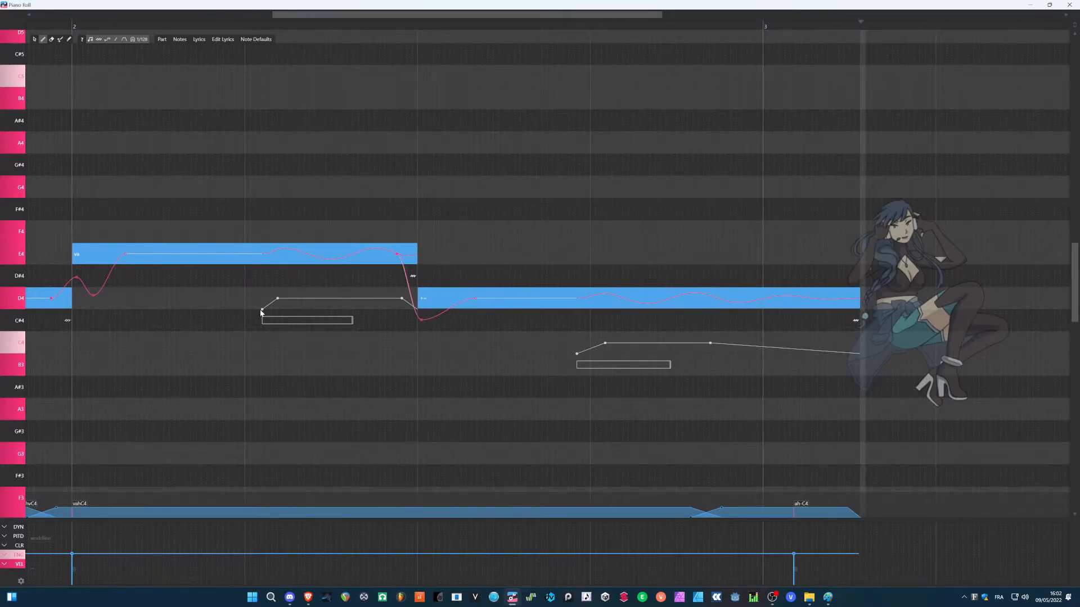
Step: Shorten the E4 note's vibrato to about its last quarter and play the transition into the final D4
{"action": "left_click_drag", "start_coordinate": [263, 313], "coordinate": [328, 313]}
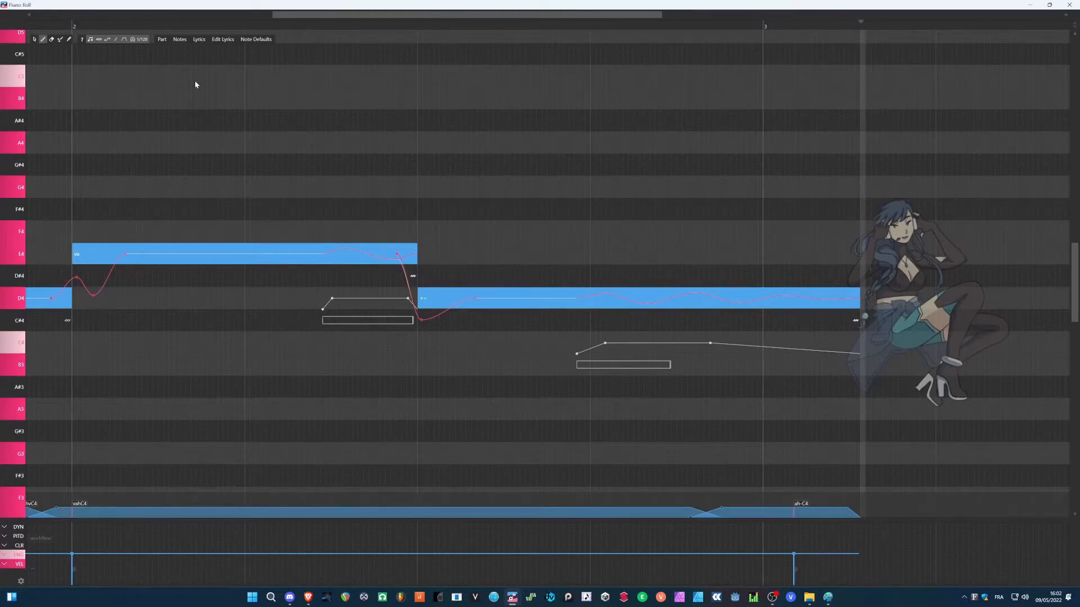
{"action": "left_click", "coordinate": [50, 23]}
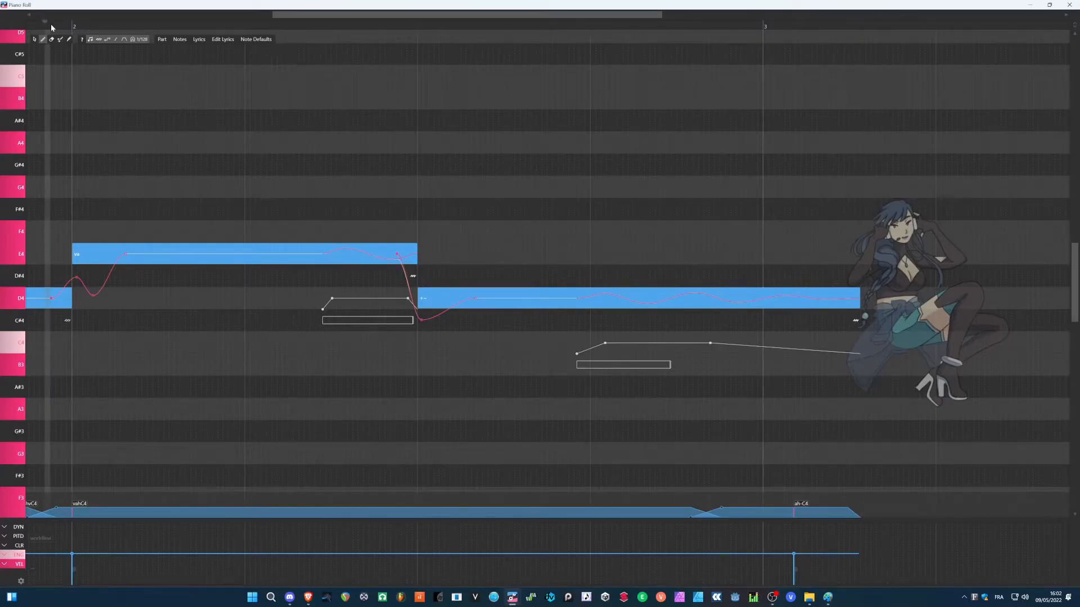
{"action": "key", "text": "space"}
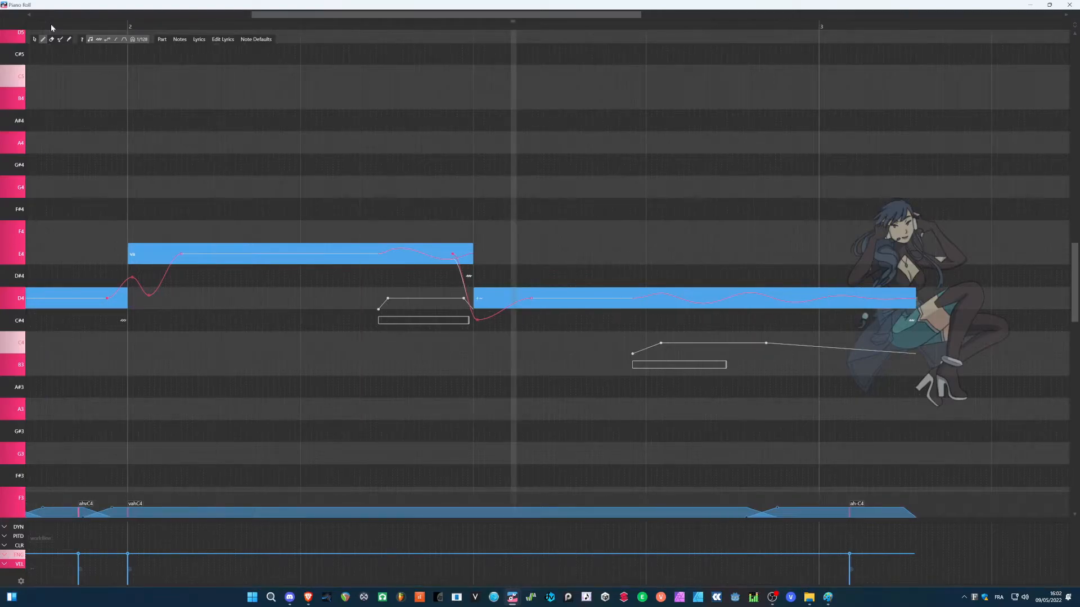
Step: Play the whole phrase from the start
{"action": "scroll", "coordinate": [266, 172], "scroll_direction": "left", "scroll_amount": 5}
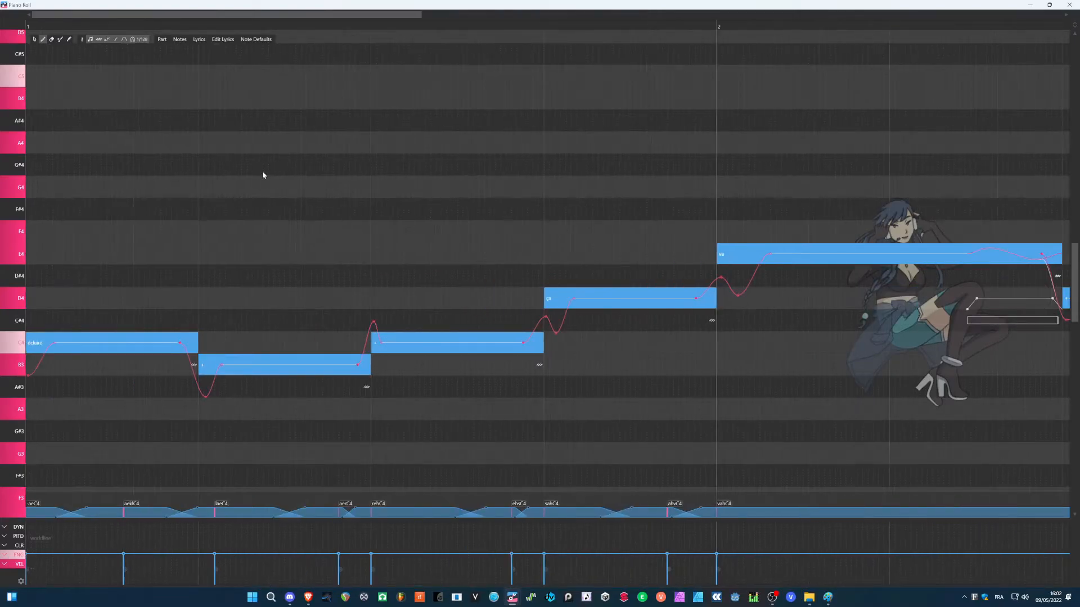
{"action": "scroll", "coordinate": [262, 171], "scroll_direction": "down", "scroll_amount": 3}
{"action": "left_click_drag", "start_coordinate": [100, 25], "coordinate": [2, 23]}
{"action": "key", "text": "space"}
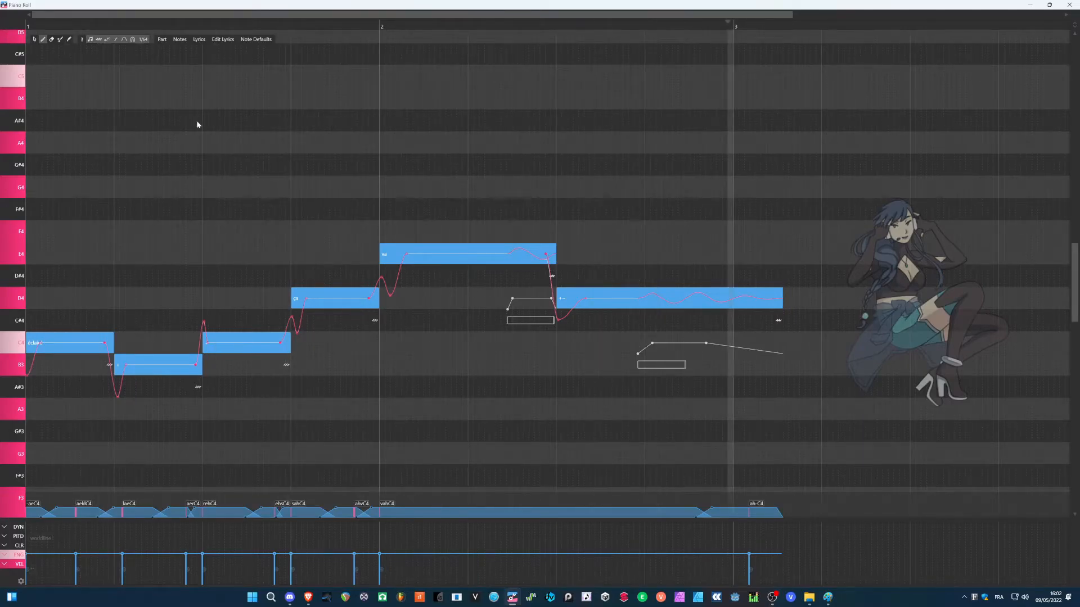
Step: Shorten the first C4 note and the B3 note, shift the B3 and second C4 earlier to close the gaps, and play the phrase
{"action": "scroll", "coordinate": [57, 207], "scroll_direction": "up", "scroll_amount": 3}
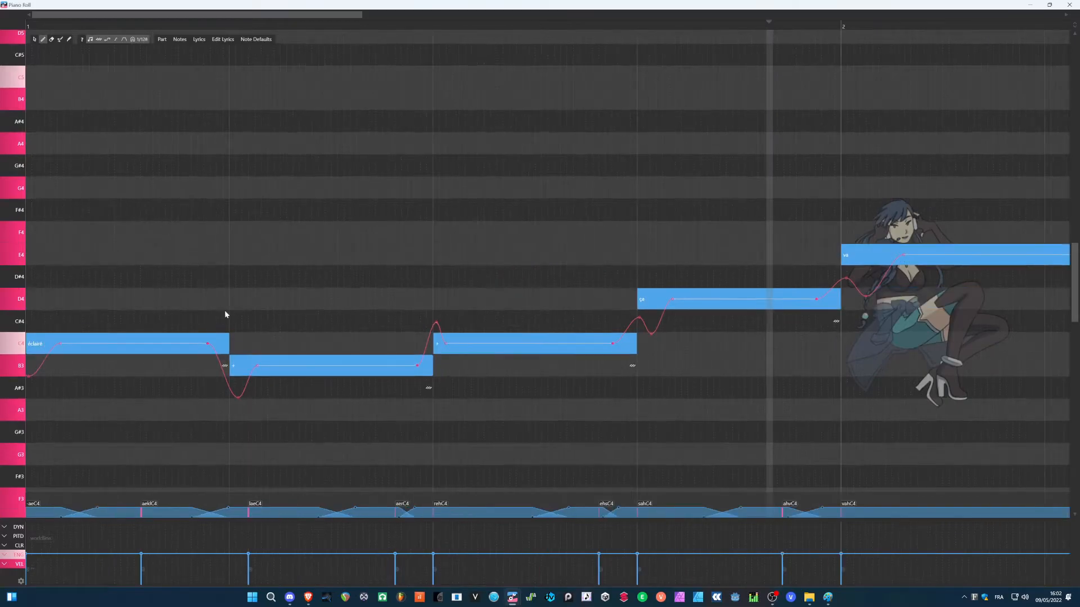
{"action": "left_click_drag", "start_coordinate": [227, 347], "coordinate": [224, 347]}
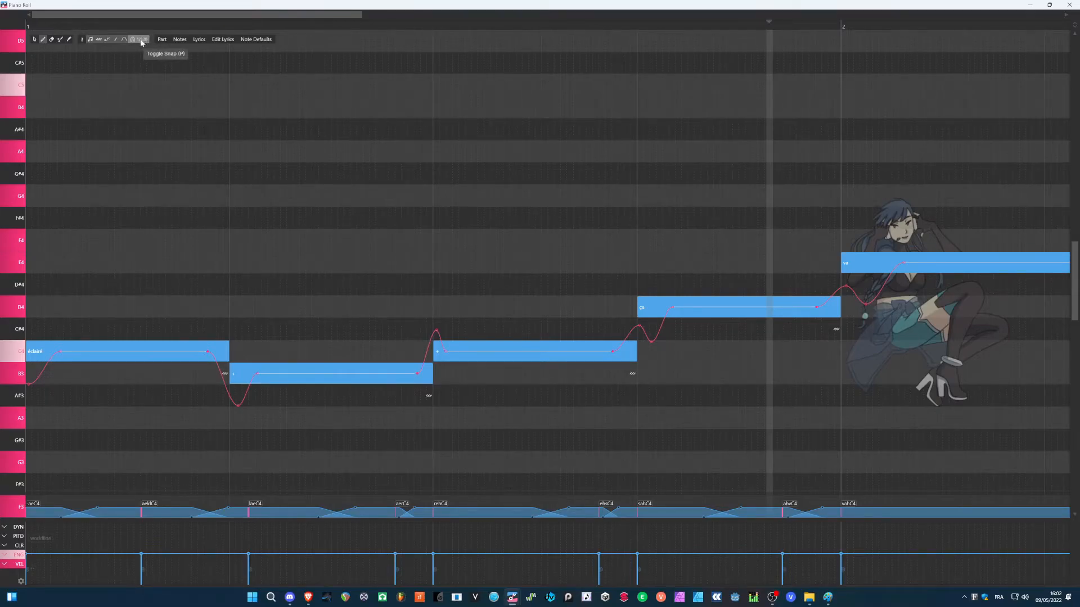
{"action": "scroll", "coordinate": [148, 137], "scroll_direction": "down", "scroll_amount": 3}
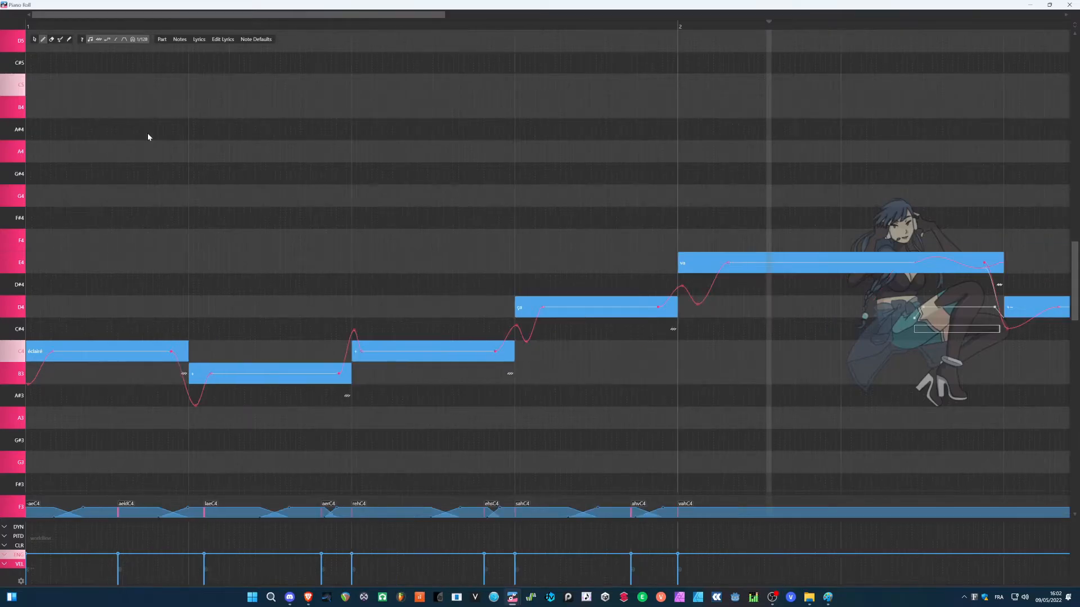
{"action": "scroll", "coordinate": [84, 146], "scroll_direction": "down", "scroll_amount": 2}
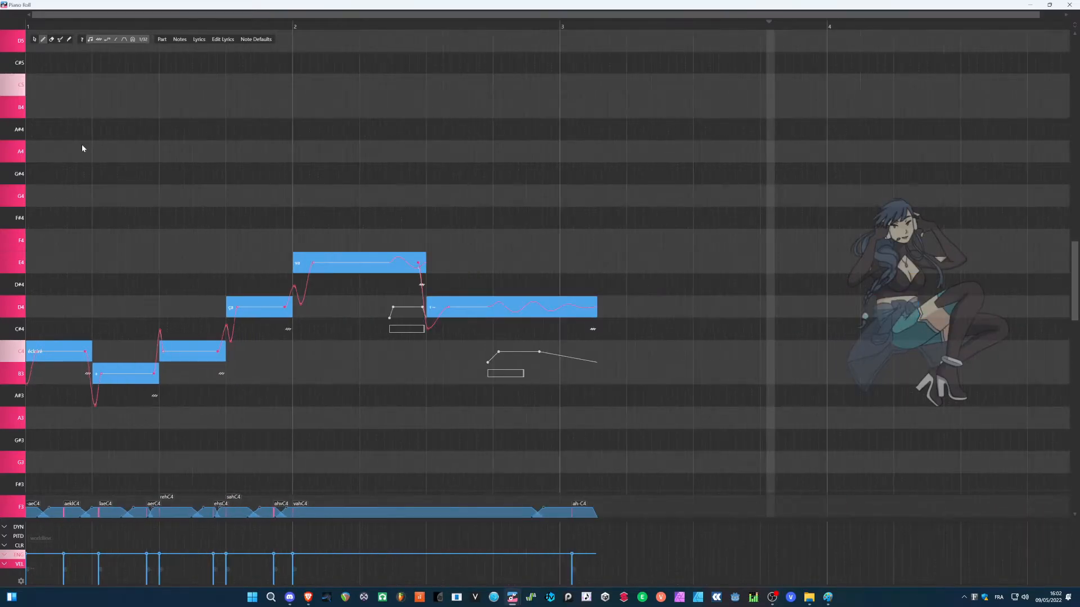
{"action": "scroll", "coordinate": [70, 151], "scroll_direction": "down", "scroll_amount": 1}
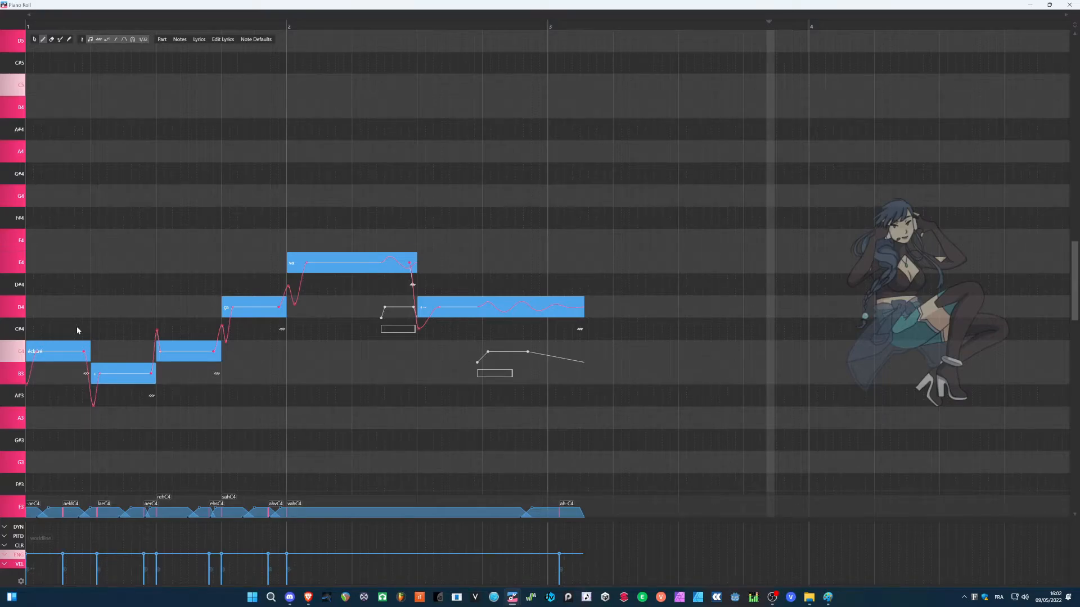
{"action": "left_click_drag", "start_coordinate": [89, 345], "coordinate": [145, 352]}
{"action": "left_click_drag", "start_coordinate": [38, 27], "coordinate": [7, 26]}
{"action": "key", "text": "space"}
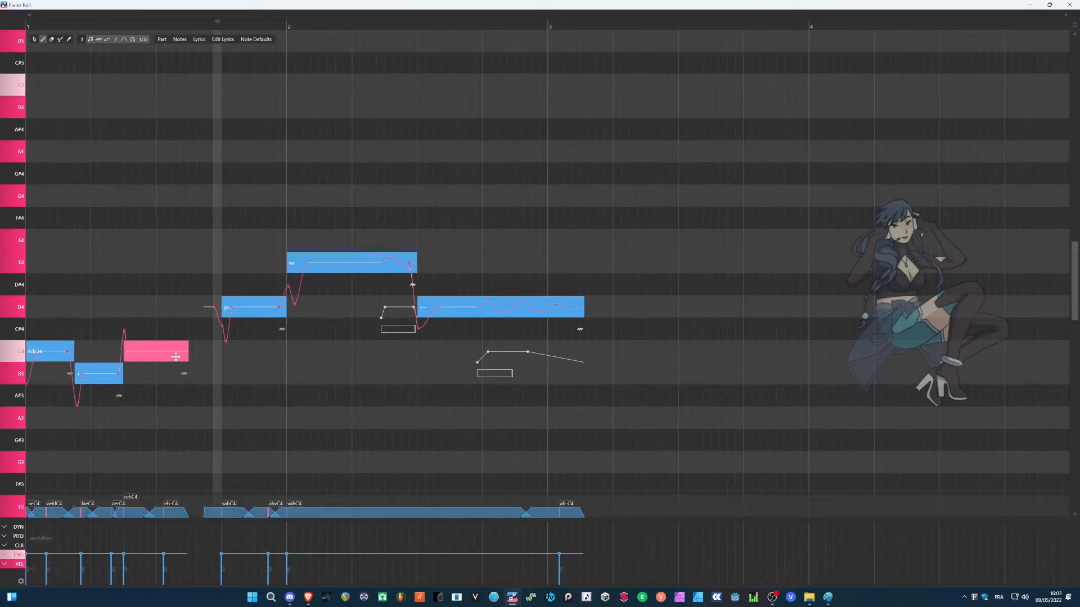
Step: Move the second C4 note slightly later and play the phrase from the start
{"action": "left_click_drag", "start_coordinate": [176, 356], "coordinate": [183, 357]}
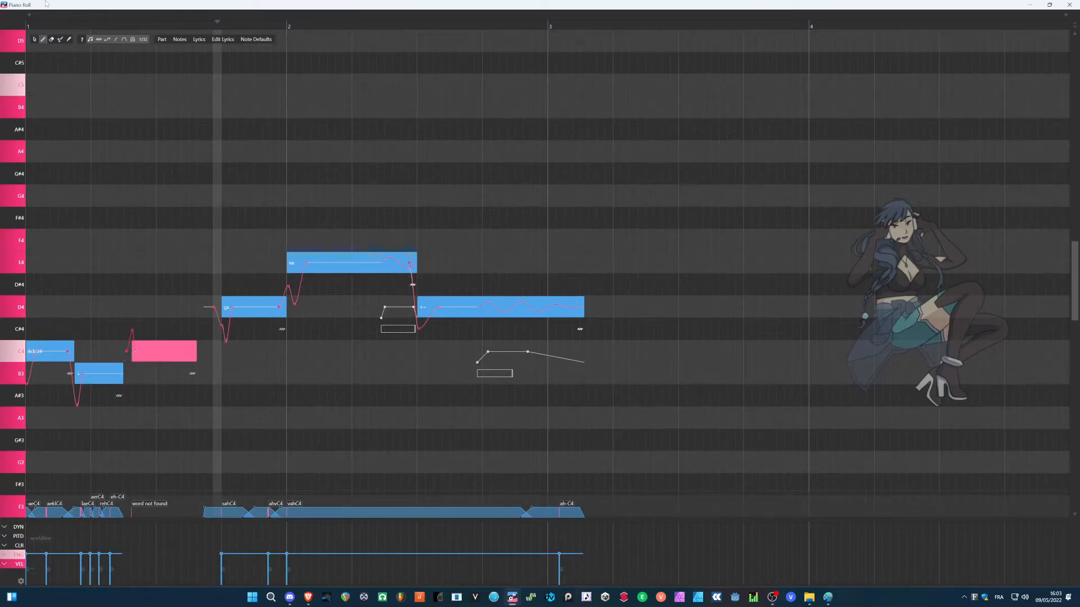
{"action": "left_click_drag", "start_coordinate": [48, 26], "coordinate": [2, 20]}
{"action": "key", "text": "space"}
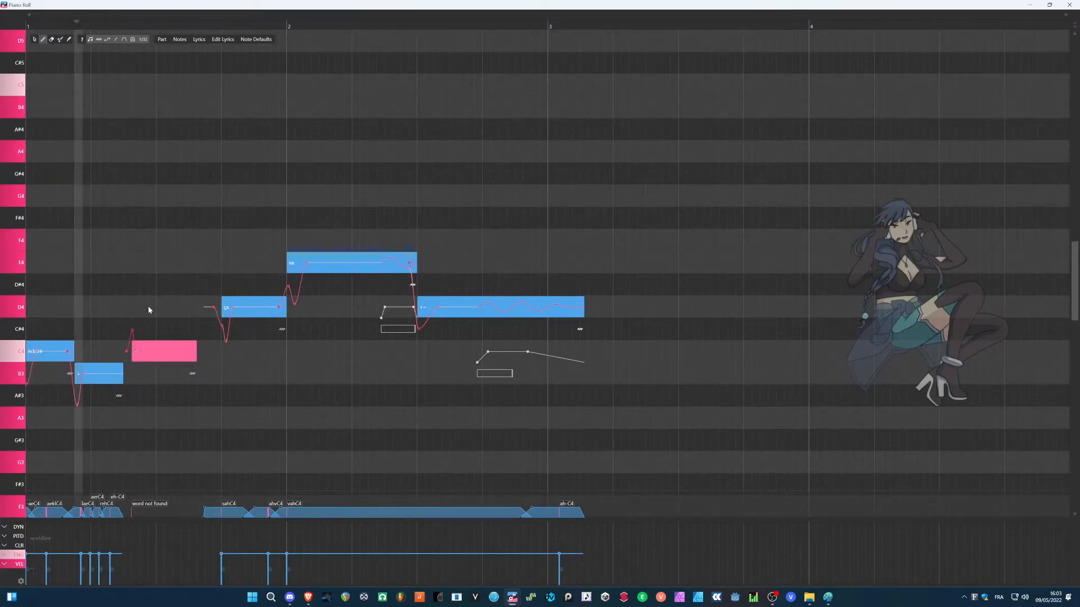
Step: Extend the B3 note to a length of 420 so it meets the second C4, removing the stray note drawn beside it
{"action": "left_click_drag", "start_coordinate": [123, 375], "coordinate": [127, 373]}
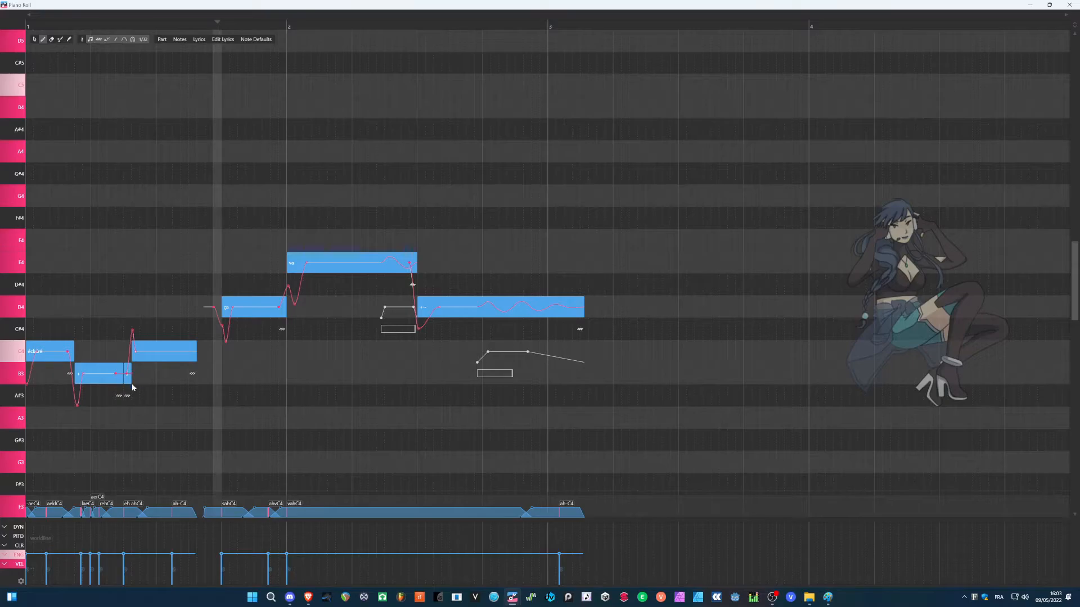
{"action": "right_click", "coordinate": [127, 377]}
{"action": "left_click_drag", "start_coordinate": [123, 376], "coordinate": [128, 375]}
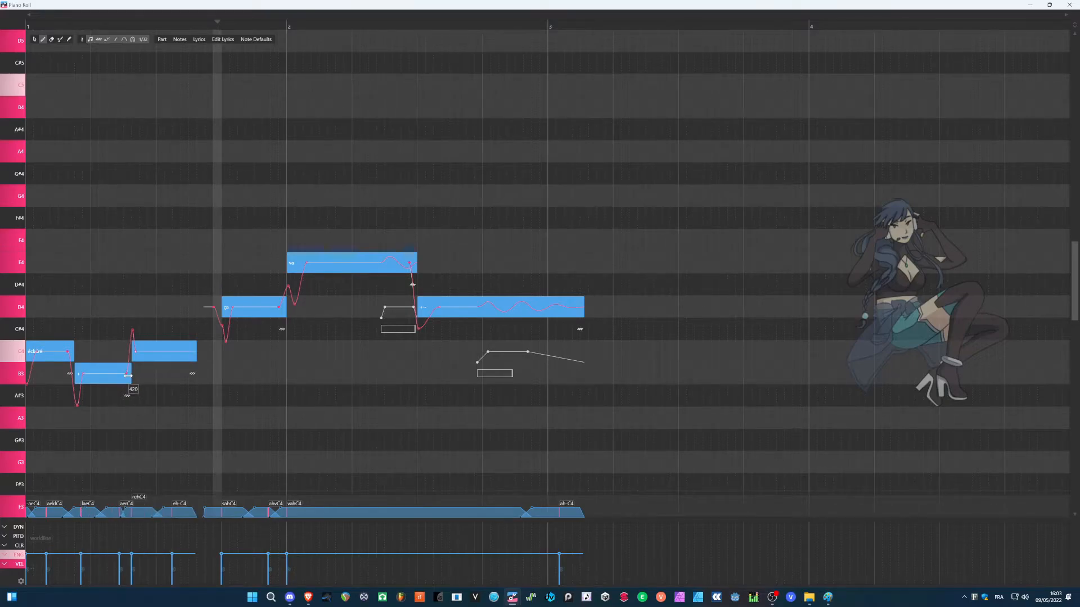
Step: Lengthen the second C4 note to where the next D4's phoneme begins, and close the piano roll
{"action": "left_click_drag", "start_coordinate": [196, 351], "coordinate": [205, 352]}
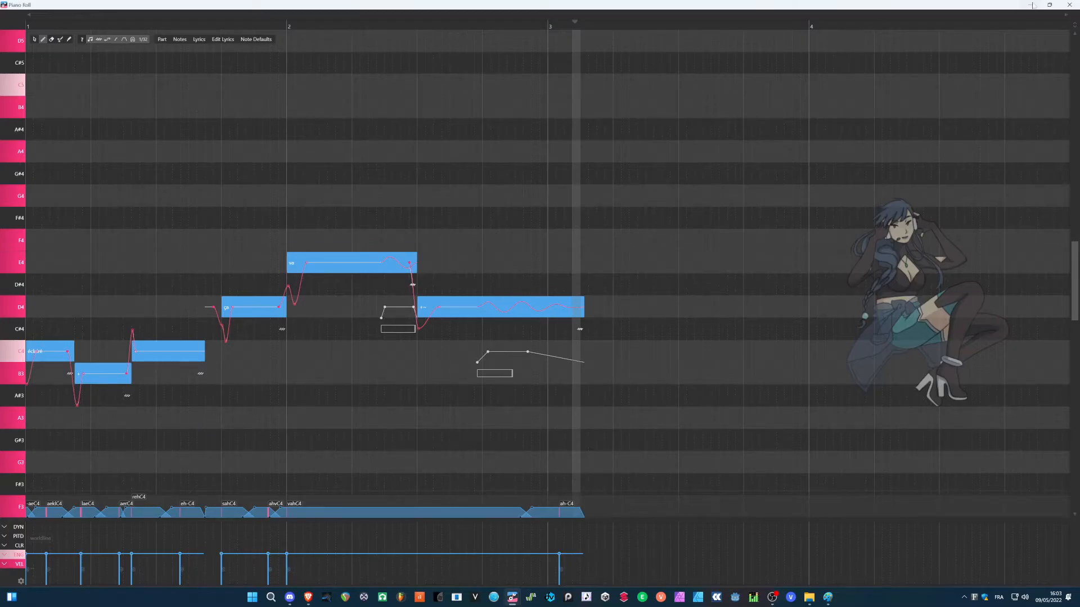
{"action": "left_click", "coordinate": [1069, 4]}
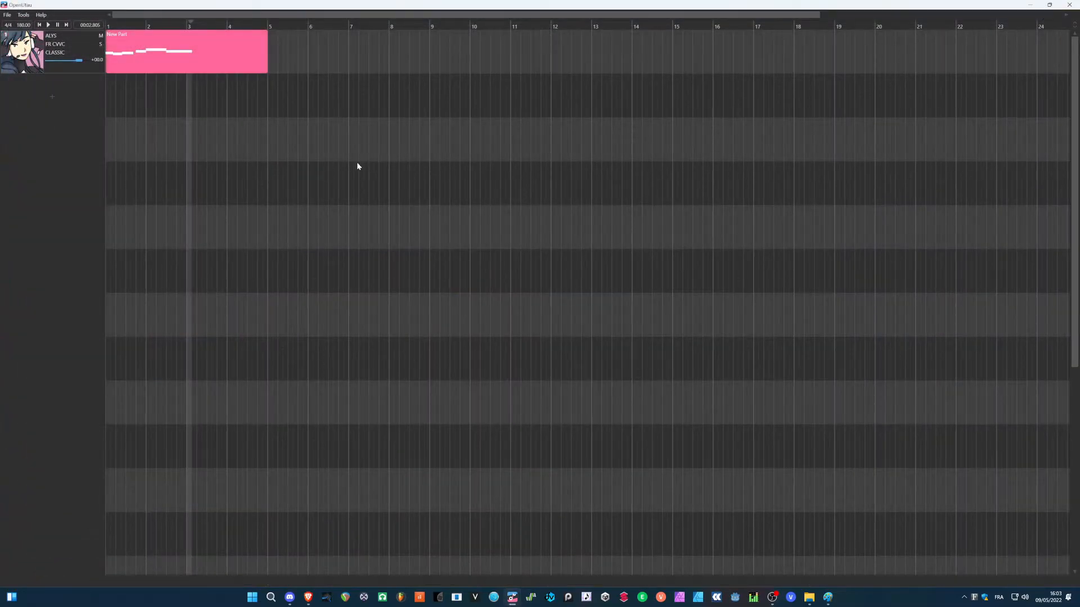
{"action": "left_click", "coordinate": [50, 97]}
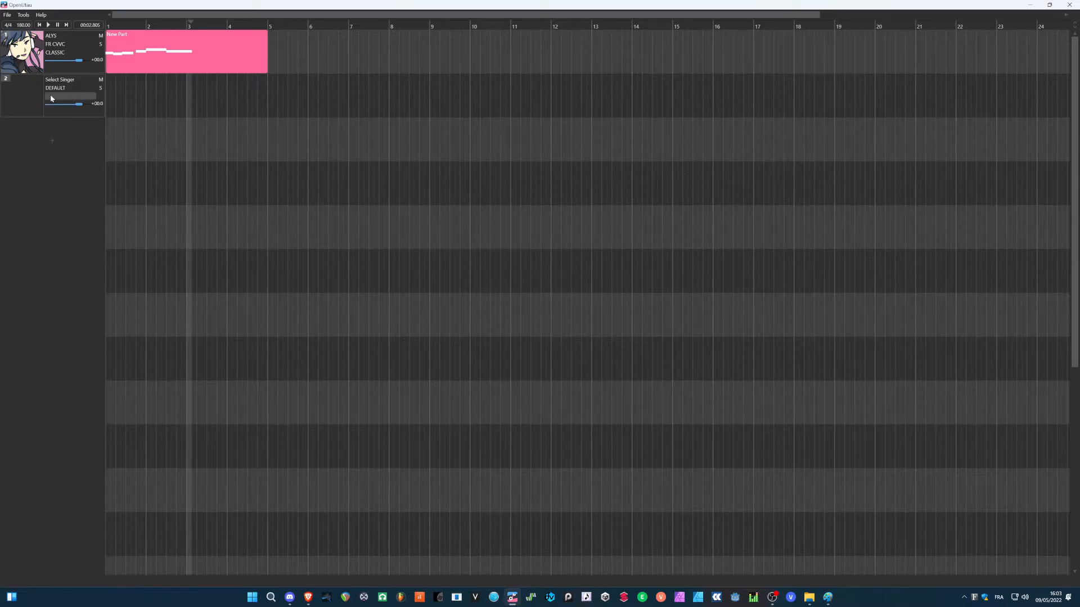
{"action": "left_click", "coordinate": [62, 82]}
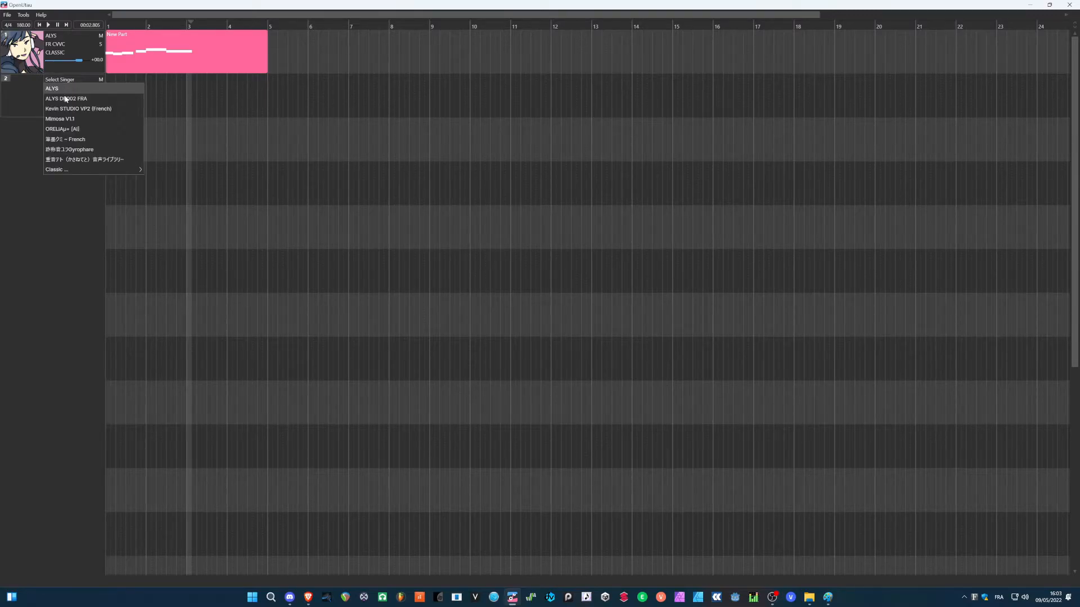
{"action": "left_click", "coordinate": [68, 90]}
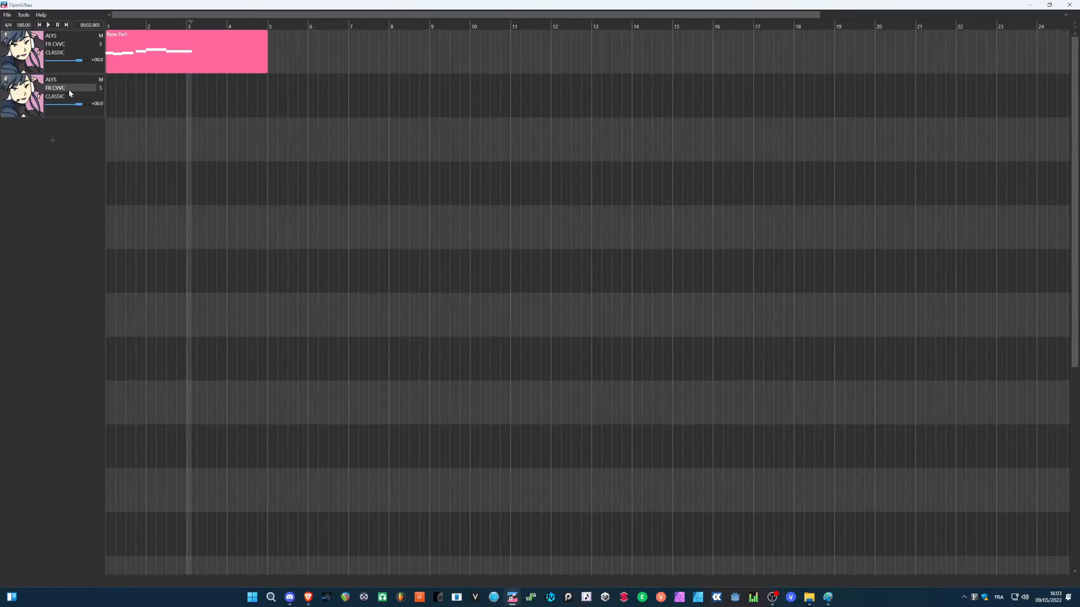
{"action": "left_click", "coordinate": [106, 96]}
{"action": "double_click", "coordinate": [120, 98]}
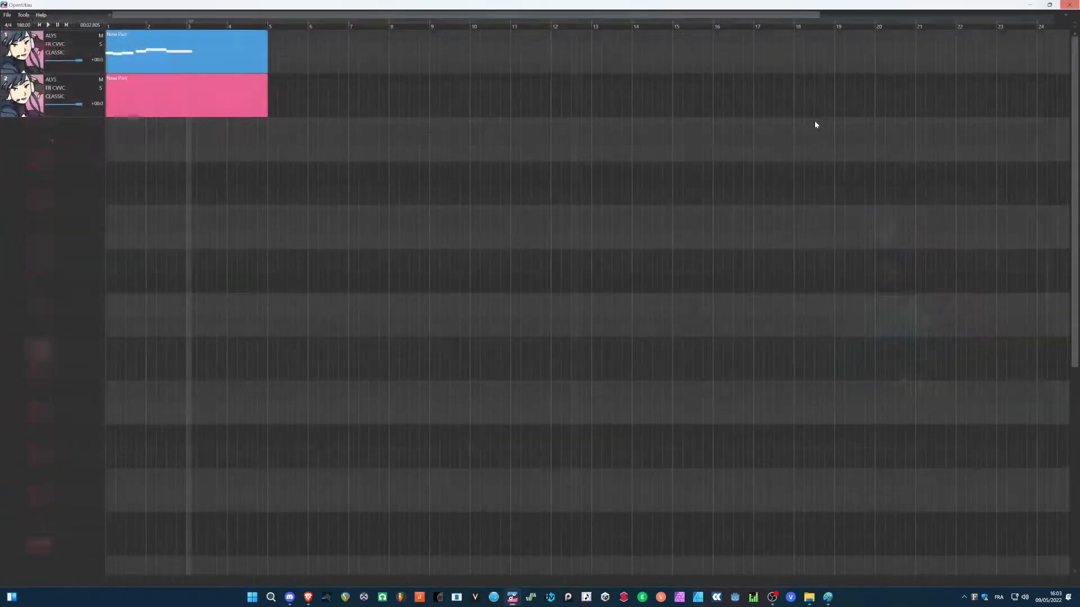
{"action": "left_click", "coordinate": [1069, 5]}
{"action": "right_click", "coordinate": [77, 113]}
{"action": "right_click", "coordinate": [77, 72]}
{"action": "left_click", "coordinate": [61, 69]}
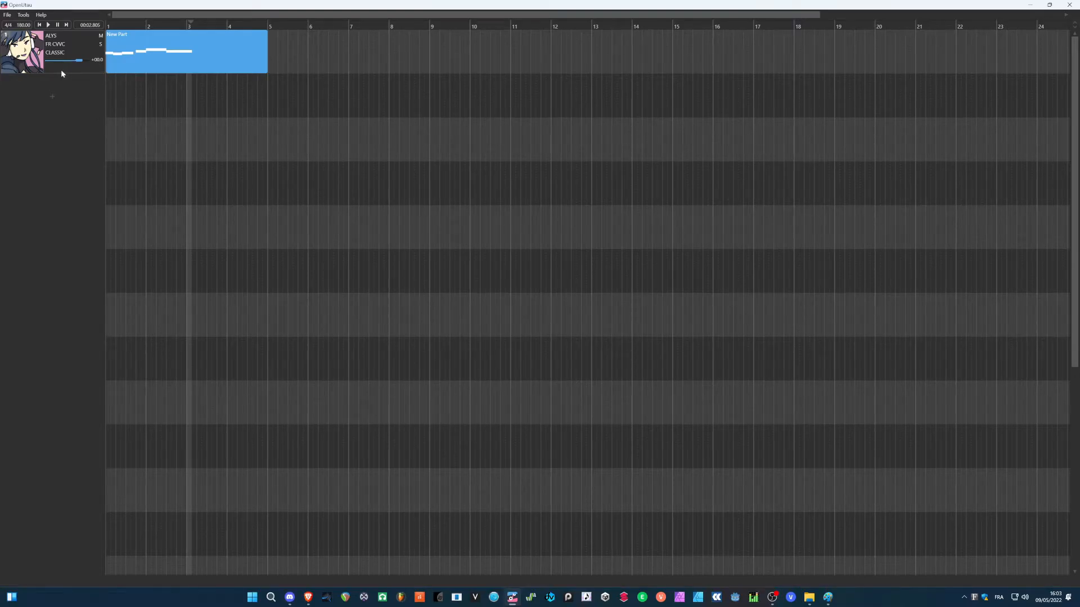
Step: Duplicate the existing vocal part onto a new second track and assign the ALYS singer to it
{"action": "left_click", "coordinate": [128, 71]}
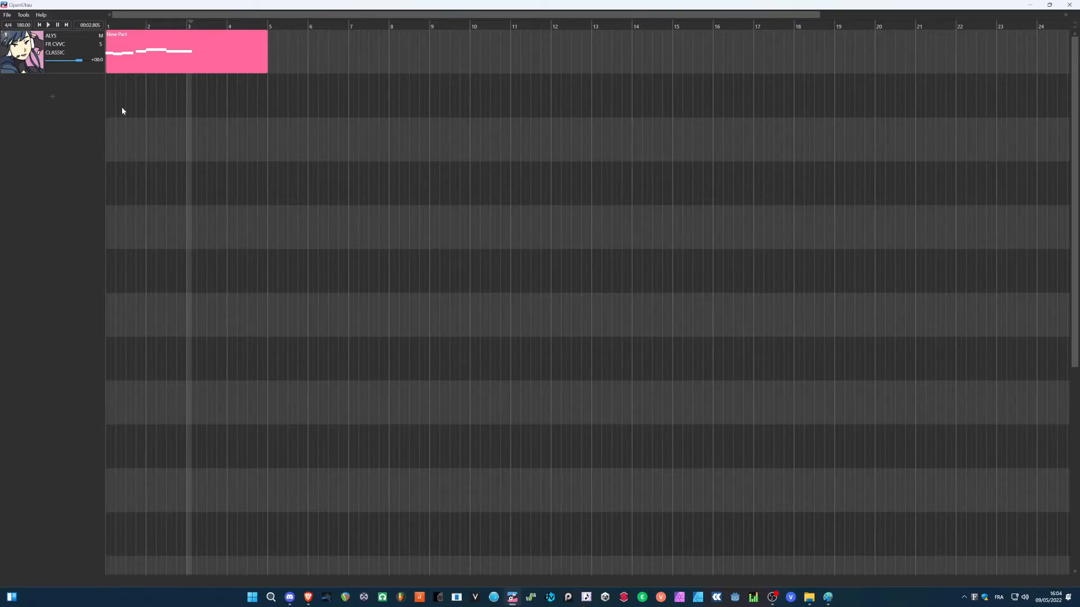
{"action": "key", "text": "ctrl+v"}
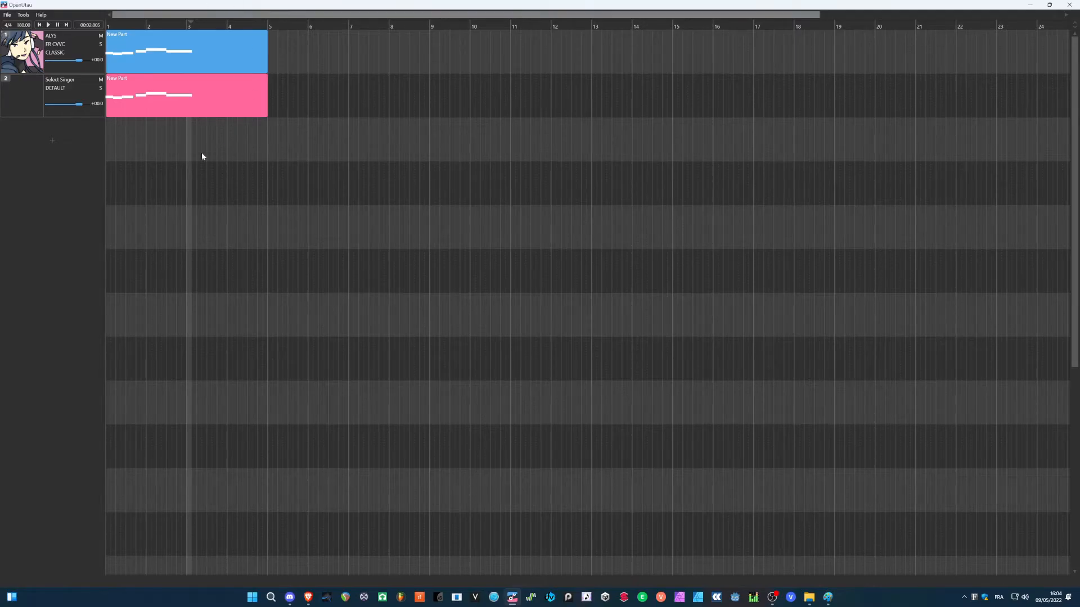
{"action": "left_click", "coordinate": [64, 81]}
{"action": "left_click", "coordinate": [71, 89]}
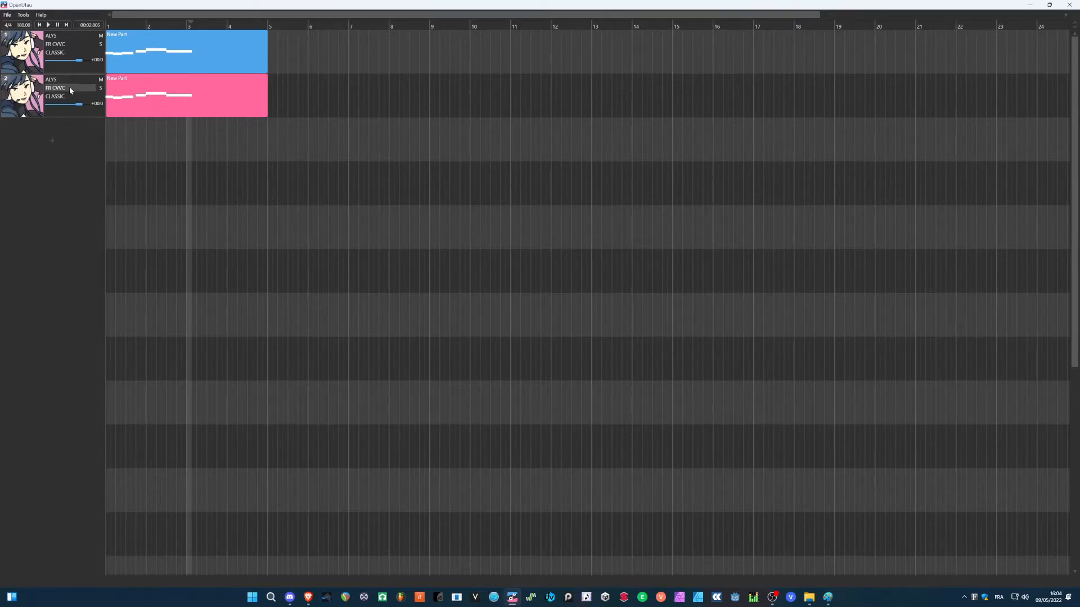
Step: Open the duplicated part and transpose all its notes down three semitones so the phrase starts on A3
{"action": "double_click", "coordinate": [119, 95]}
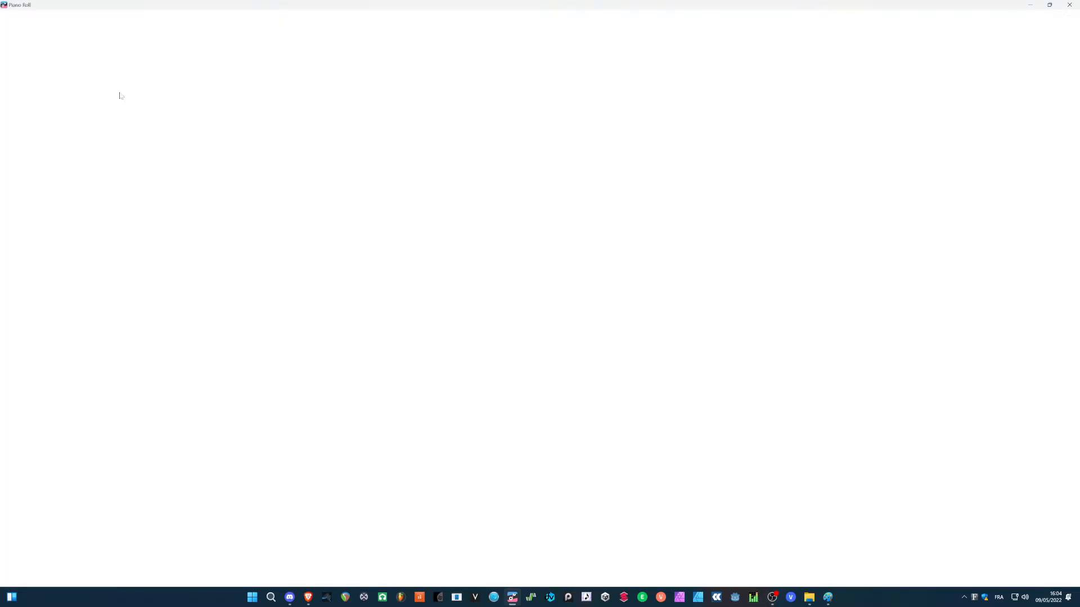
{"action": "left_click", "coordinate": [35, 347]}
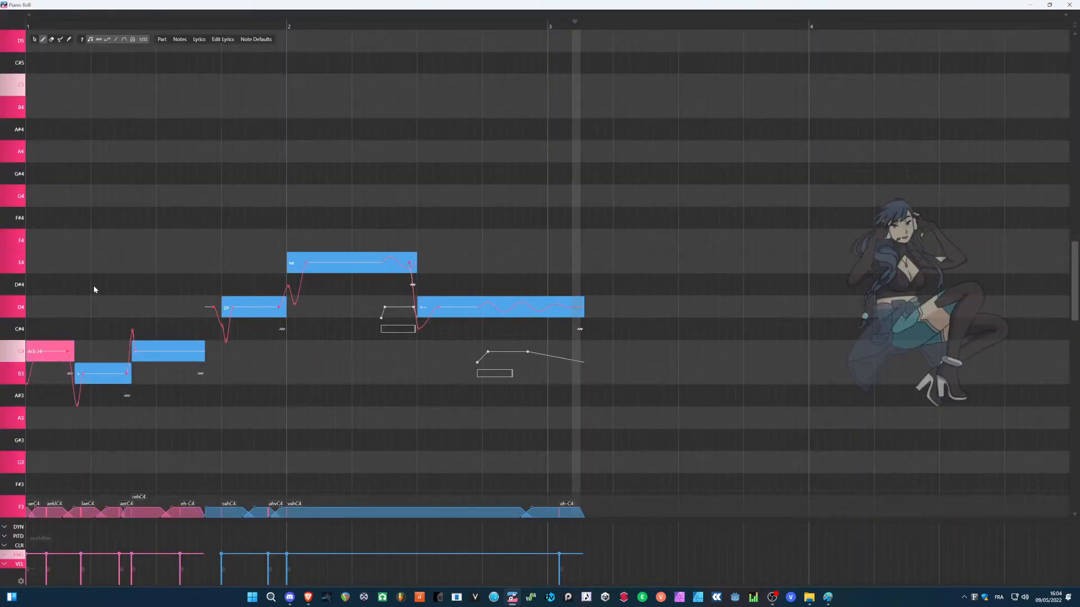
{"action": "scroll", "coordinate": [94, 289], "scroll_direction": "down", "scroll_amount": 1}
{"action": "key", "text": "ctrl+a"}
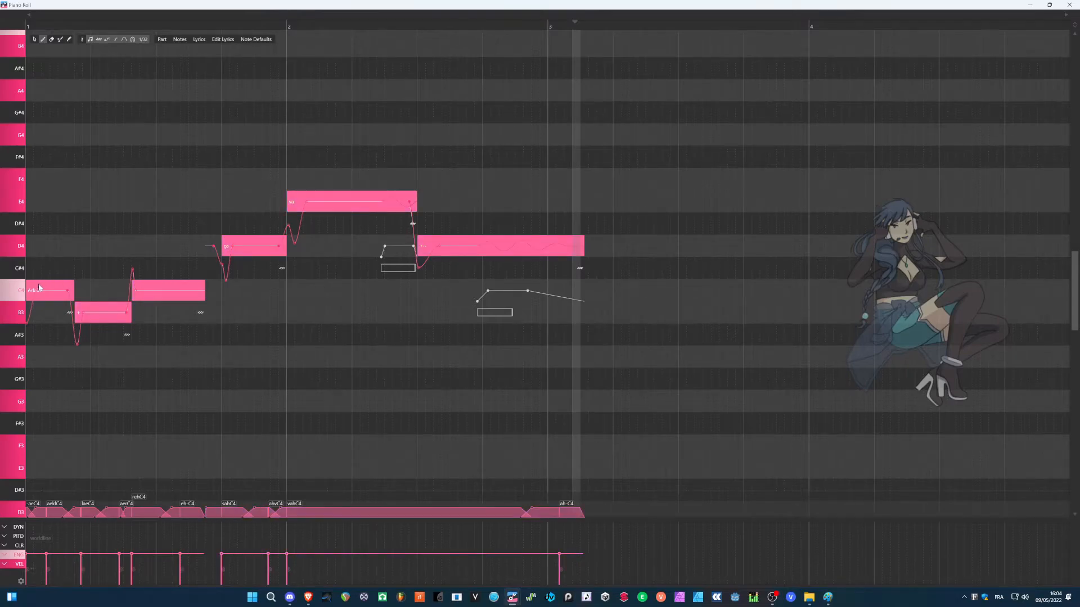
{"action": "left_click_drag", "start_coordinate": [39, 287], "coordinate": [36, 361]}
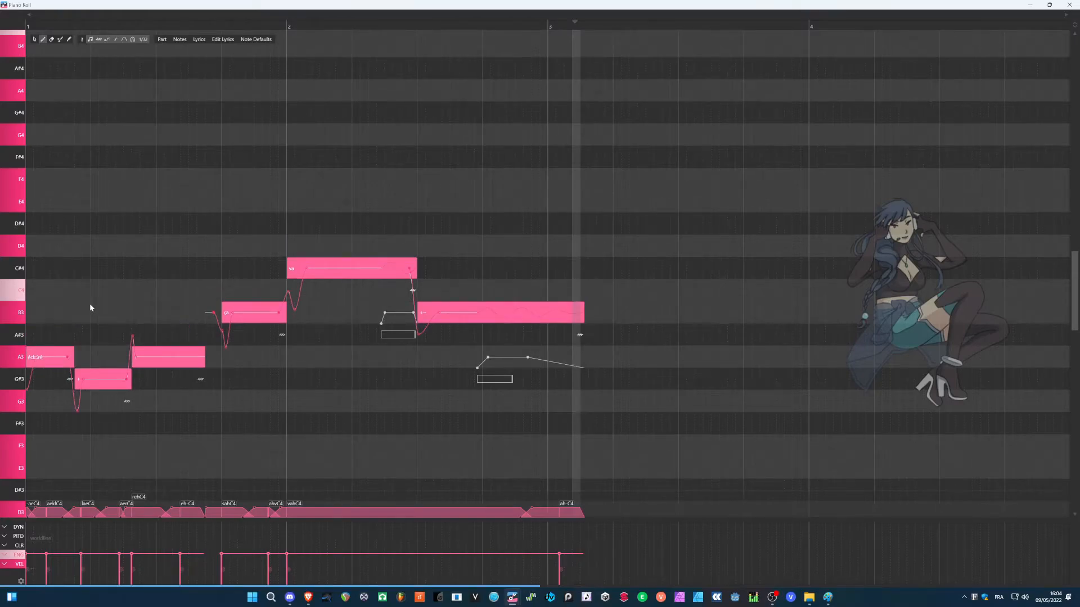
Step: Lower the harmony's G#3 note to G3 and its C#4 note to C4, and close the piano roll
{"action": "scroll", "coordinate": [90, 303], "scroll_direction": "down", "scroll_amount": 2}
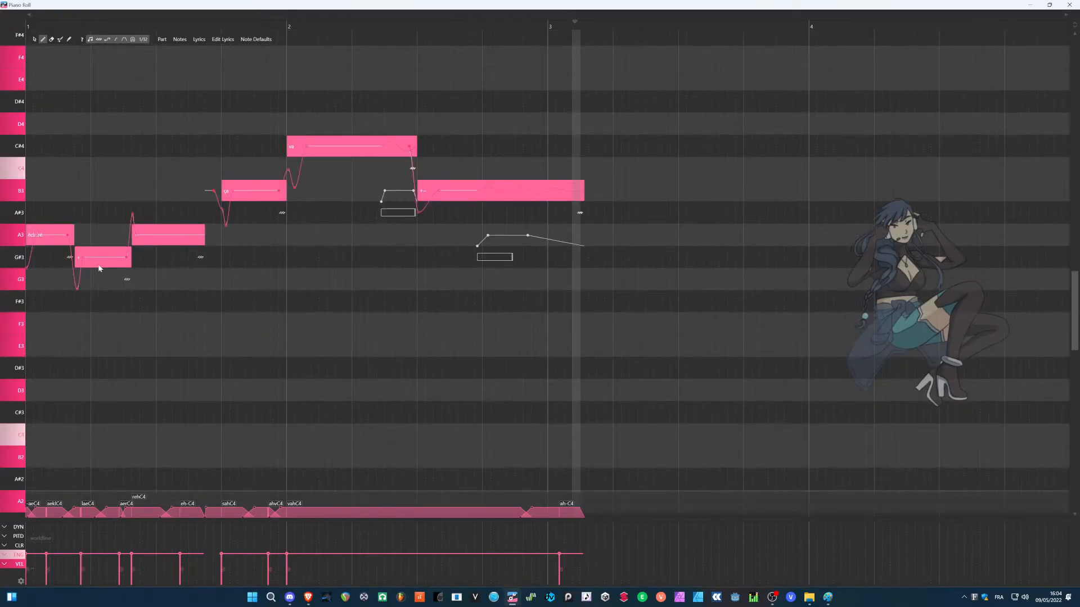
{"action": "left_click", "coordinate": [106, 294]}
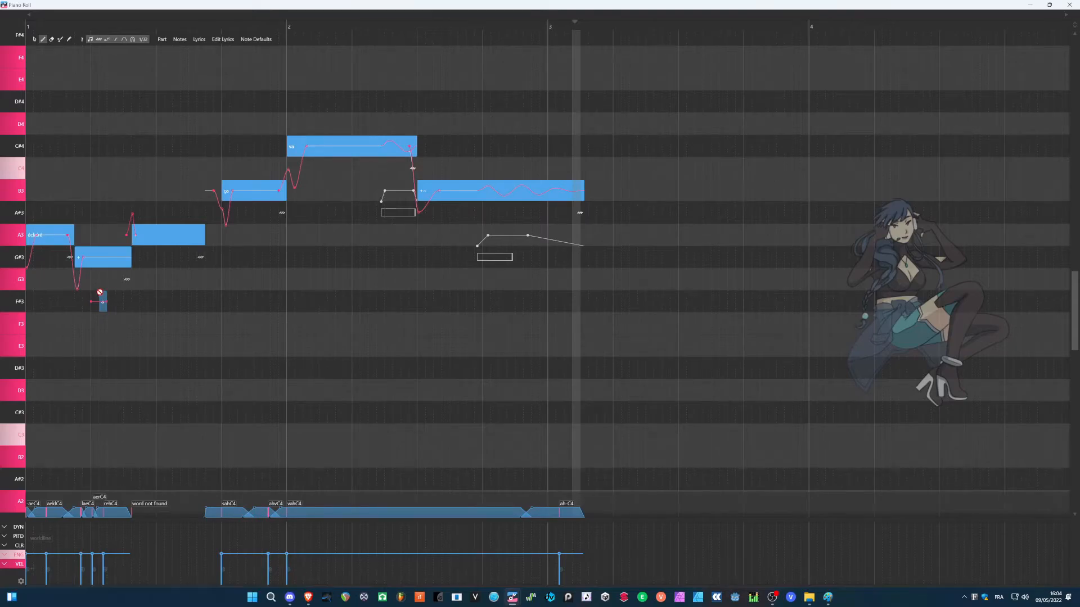
{"action": "left_click_drag", "start_coordinate": [97, 253], "coordinate": [96, 276]}
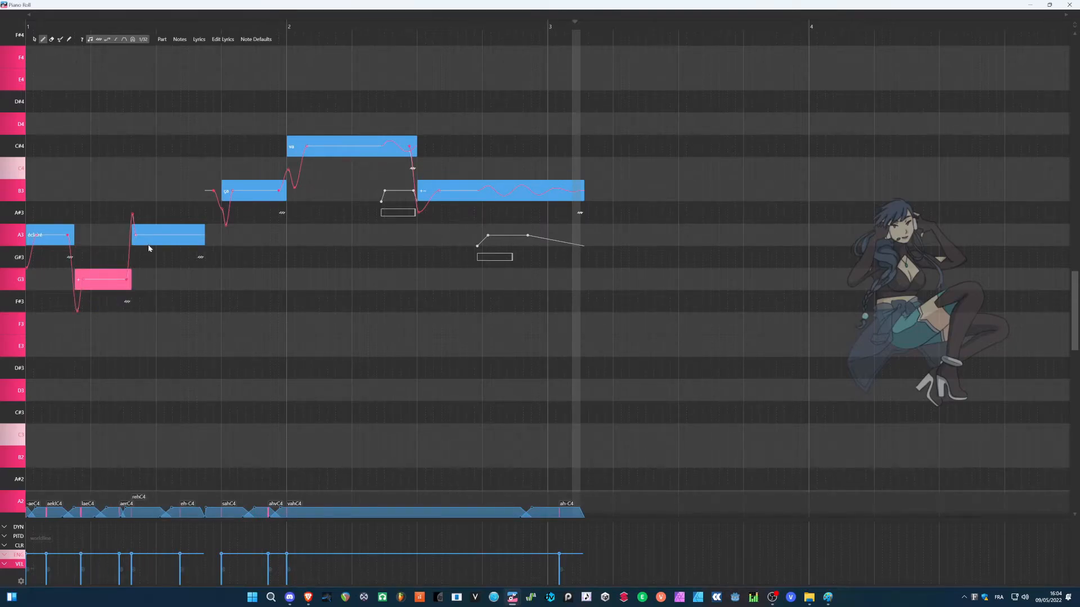
{"action": "left_click_drag", "start_coordinate": [347, 142], "coordinate": [349, 165]}
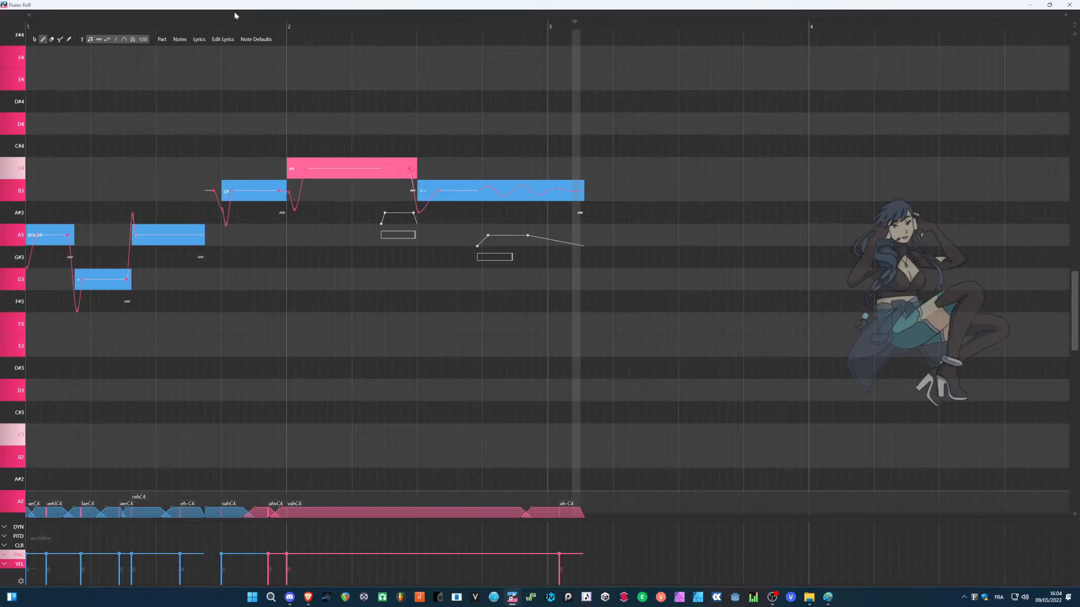
{"action": "left_click", "coordinate": [1071, 5]}
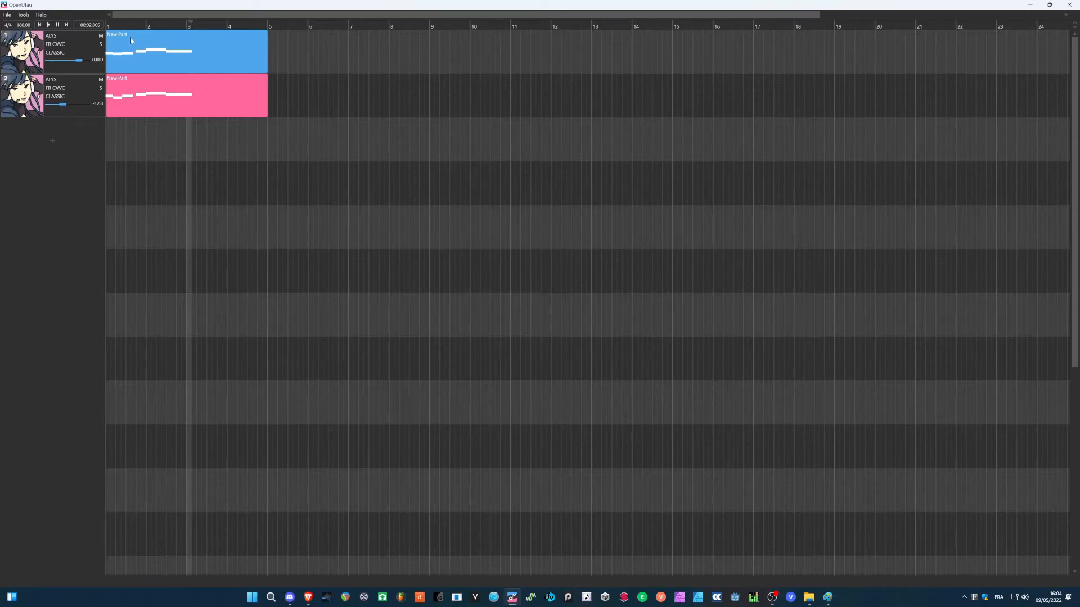
Step: Reduce the harmony track's volume to about -12.8 and play both tracks together from the start
{"action": "left_click", "coordinate": [110, 25]}
{"action": "left_click_drag", "start_coordinate": [71, 106], "coordinate": [58, 107]}
{"action": "left_click", "coordinate": [58, 26]}
{"action": "key", "text": "space"}
Step: Mute the second track and remove it from the project
{"action": "left_click", "coordinate": [102, 79]}
{"action": "right_click", "coordinate": [115, 103]}
{"action": "right_click", "coordinate": [73, 114]}
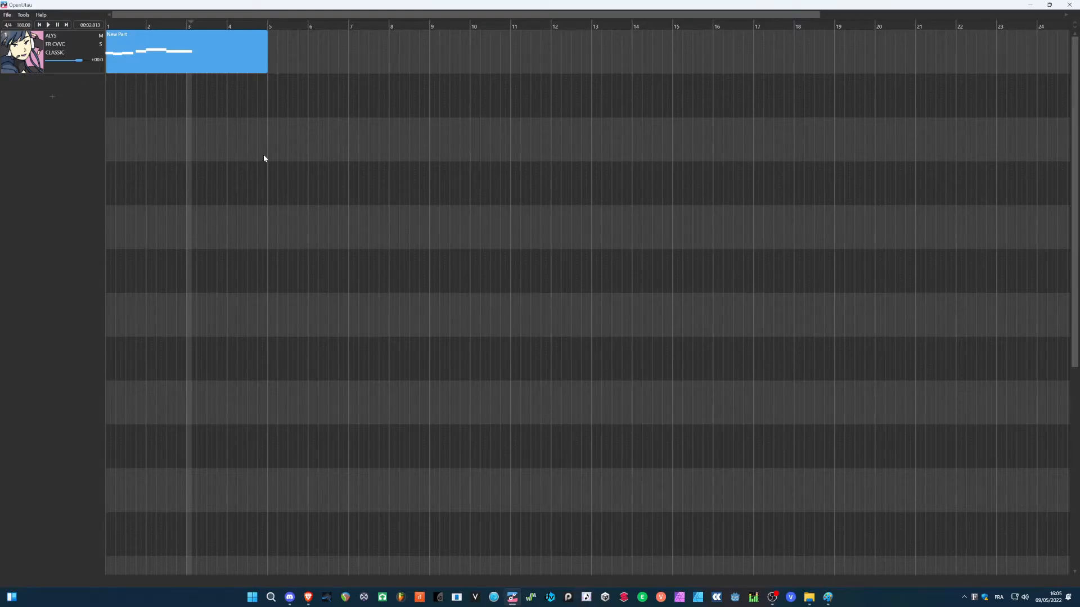
Step: Switch the remaining track's singer to the Kumi Hitsuboku French voicebank and check its available phonemizers
{"action": "left_click", "coordinate": [69, 36]}
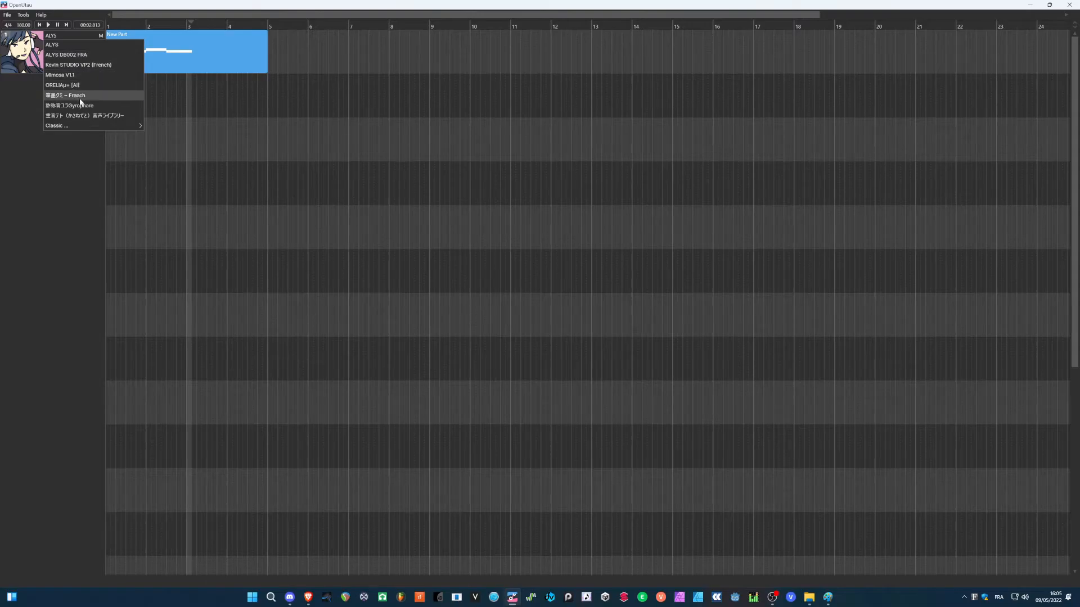
{"action": "left_click", "coordinate": [80, 95]}
{"action": "left_click", "coordinate": [71, 45]}
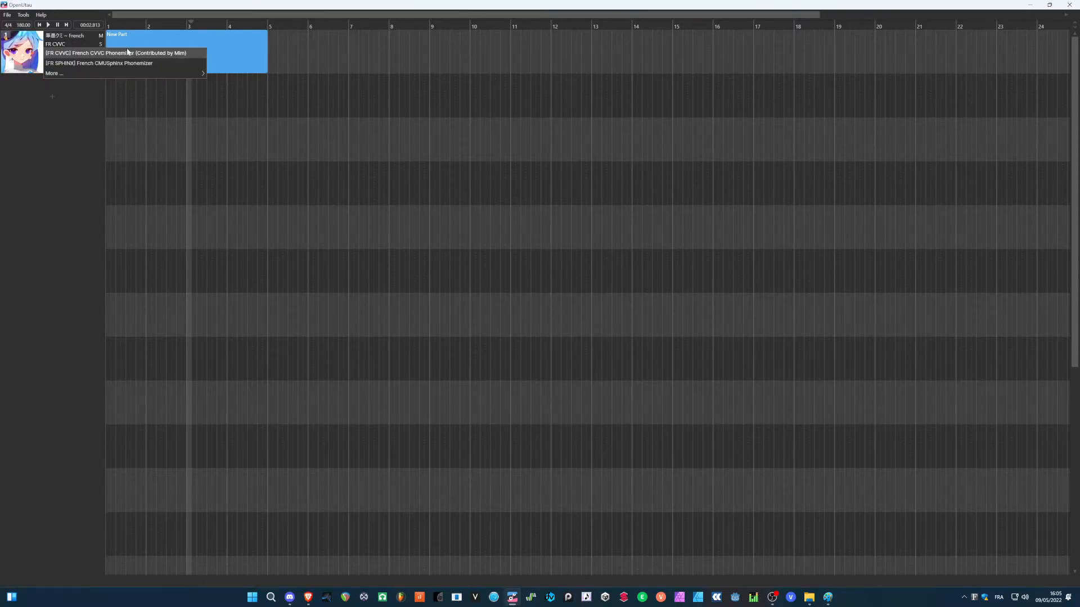
Step: Open the part, play the phrase from the start with the new voicebank, and close the piano roll
{"action": "double_click", "coordinate": [167, 38]}
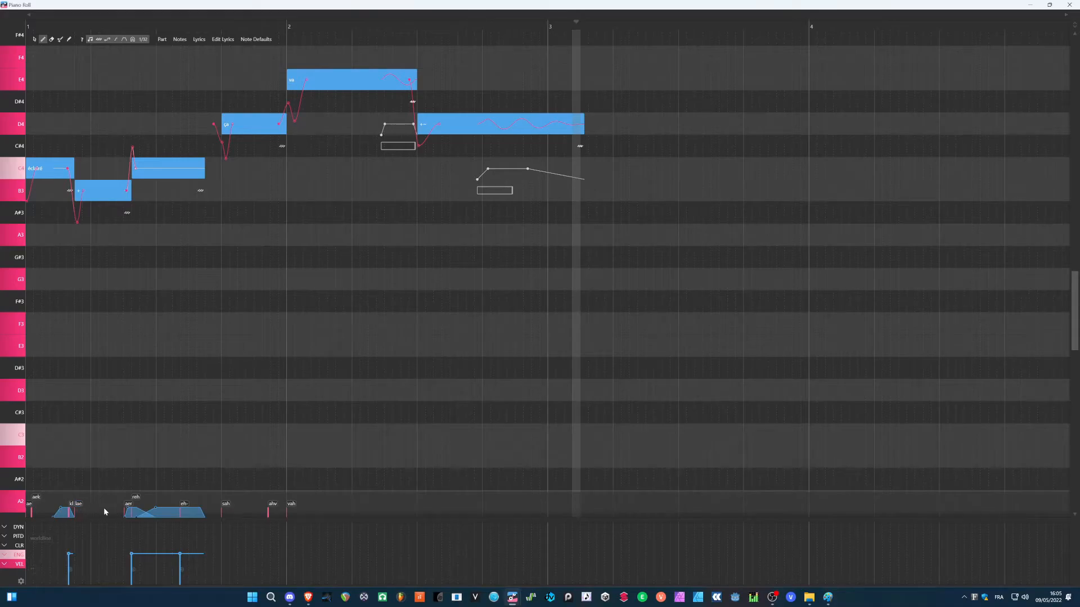
{"action": "left_click_drag", "start_coordinate": [50, 26], "coordinate": [2, 28]}
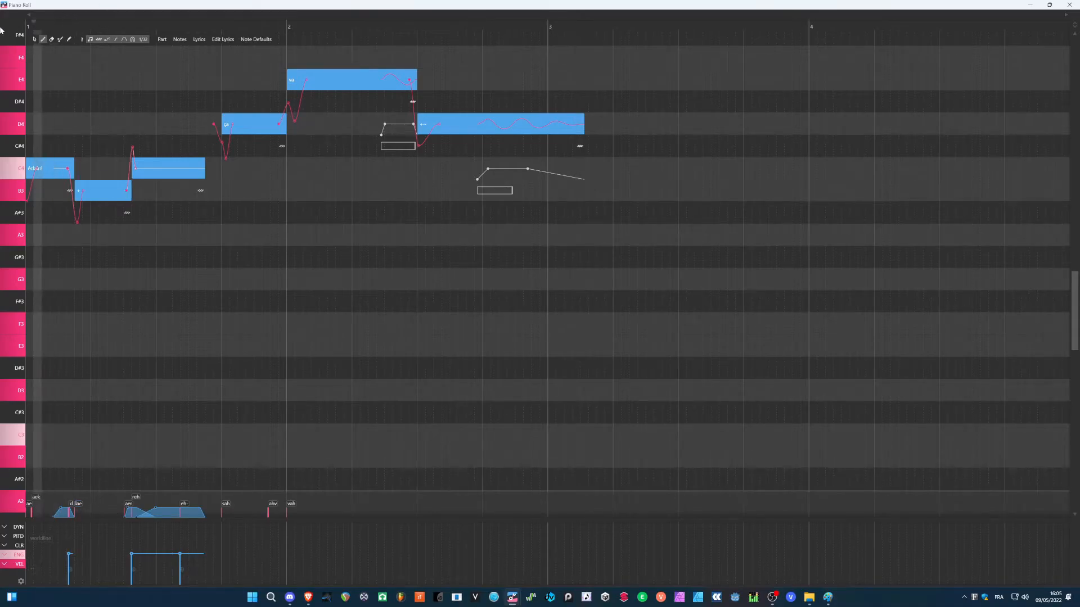
{"action": "key", "text": "space"}
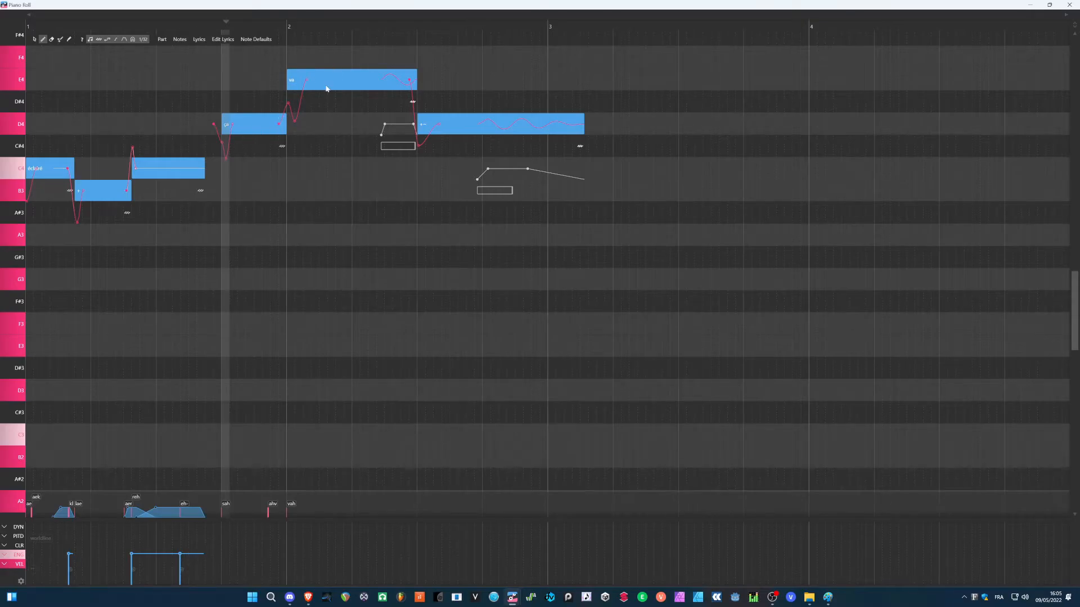
{"action": "left_click", "coordinate": [1069, 4]}
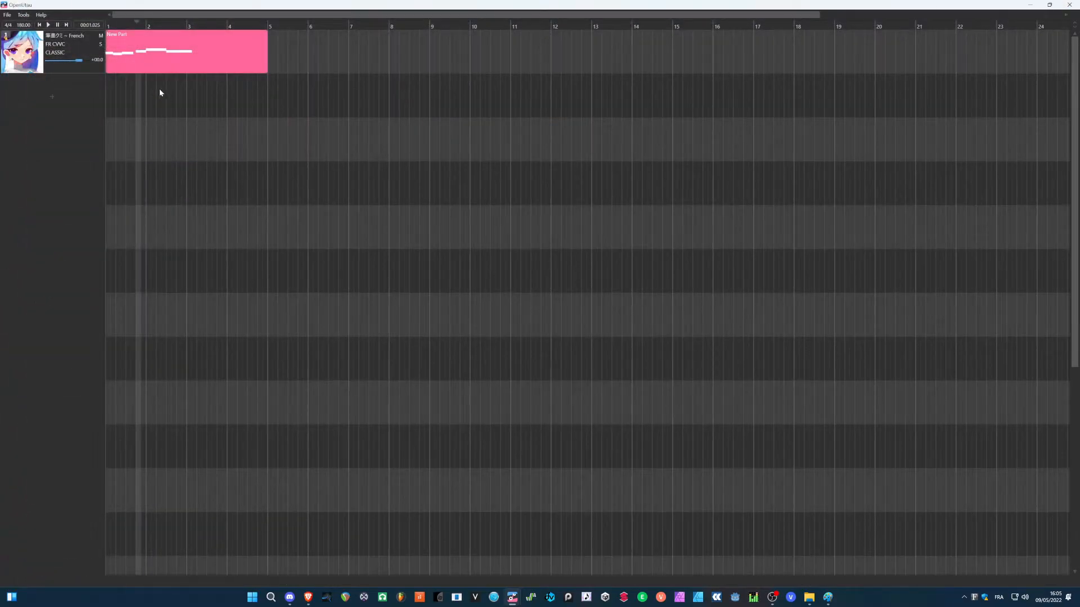
Step: Set the track's phonemizer to the Default Phonemizer and reopen the part in the piano roll
{"action": "left_click", "coordinate": [68, 52]}
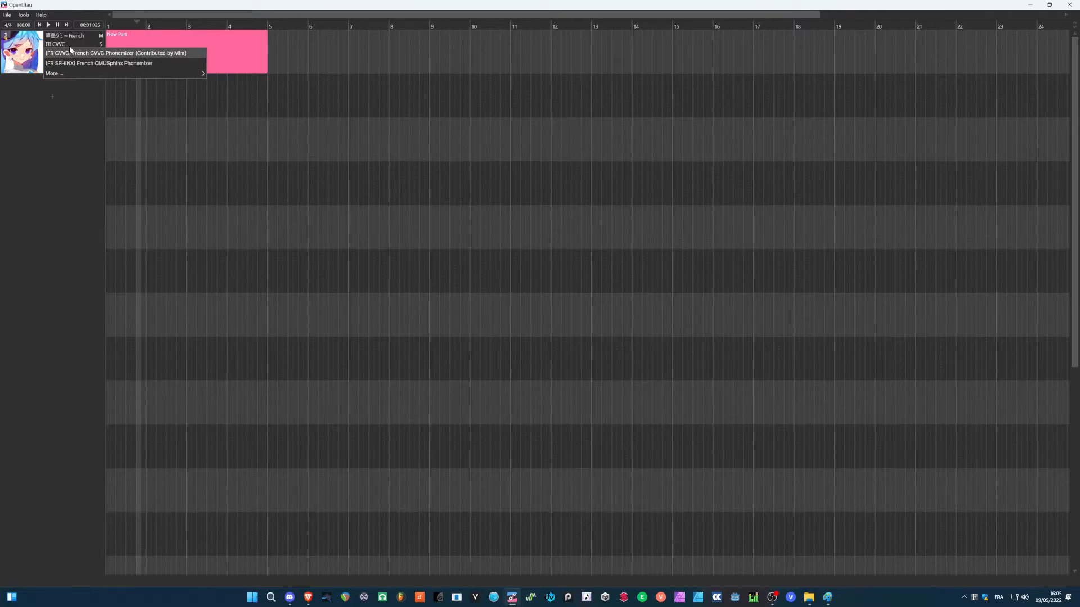
{"action": "mouse_move", "coordinate": [77, 75]}
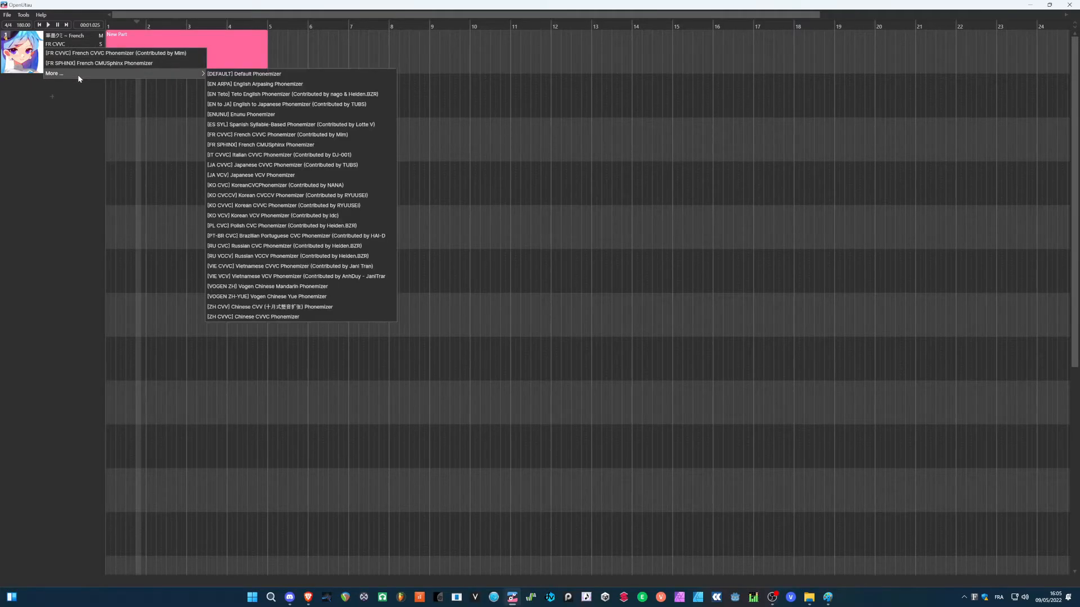
{"action": "left_click", "coordinate": [246, 74]}
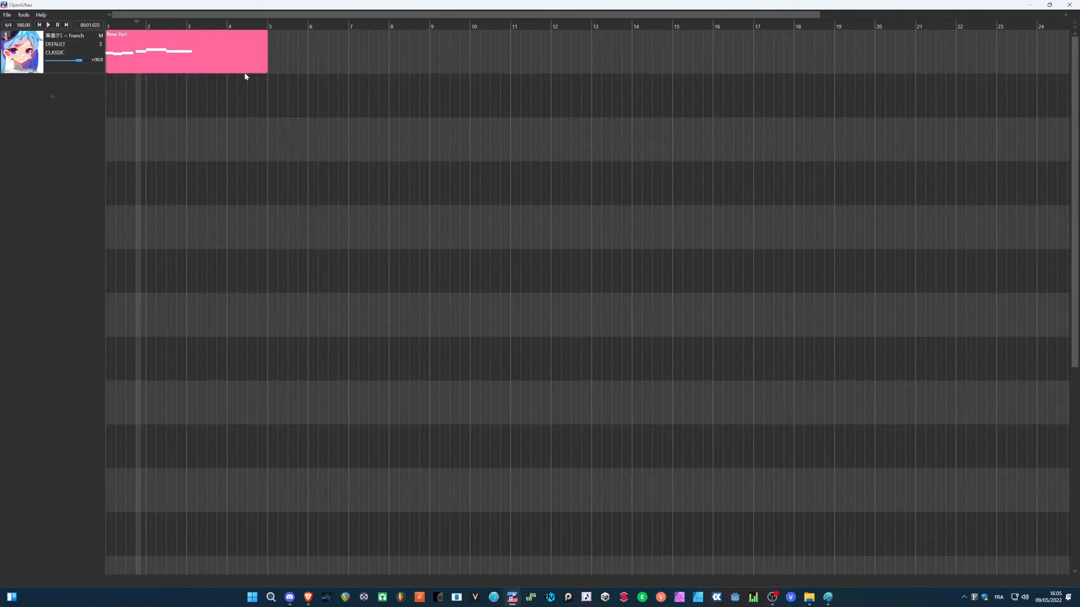
{"action": "double_click", "coordinate": [120, 56]}
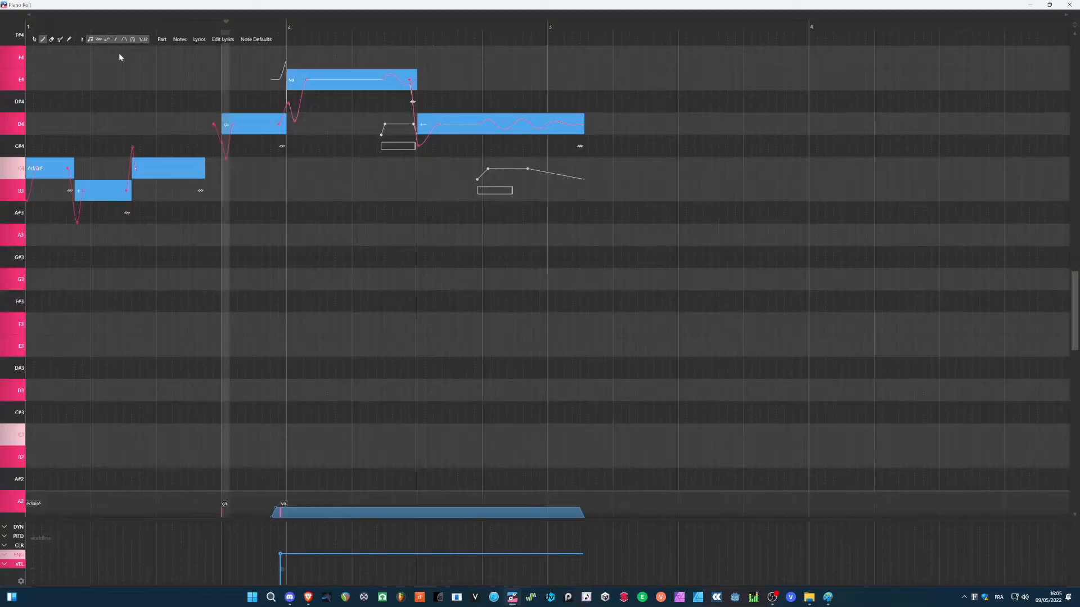
{"action": "scroll", "coordinate": [75, 90], "scroll_direction": "up", "scroll_amount": 3}
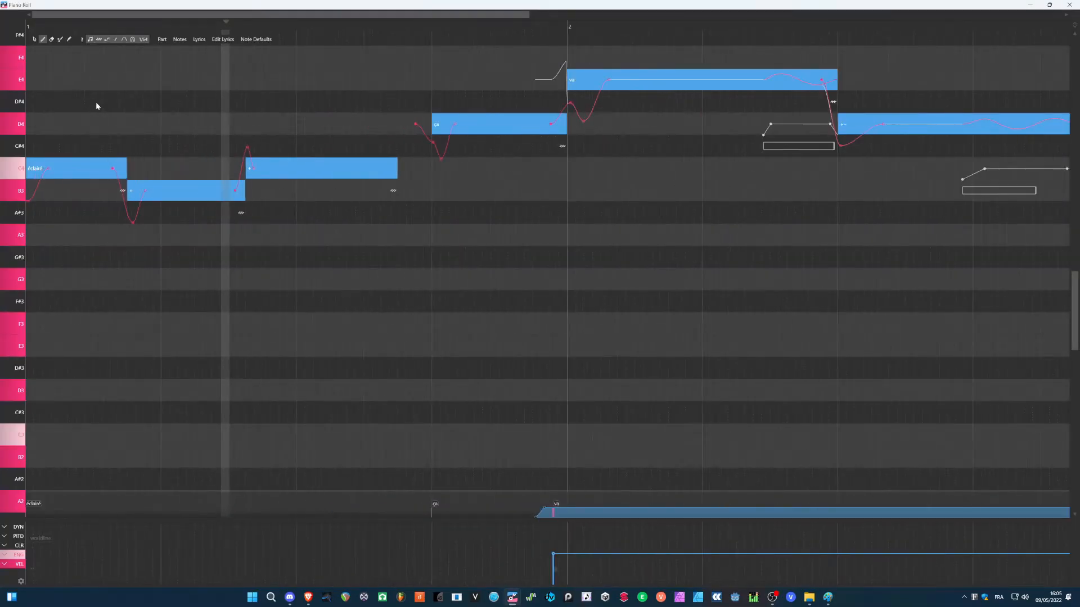
{"action": "scroll", "coordinate": [155, 134], "scroll_direction": "up", "scroll_amount": 1}
{"action": "scroll", "coordinate": [156, 146], "scroll_direction": "up", "scroll_amount": 2}
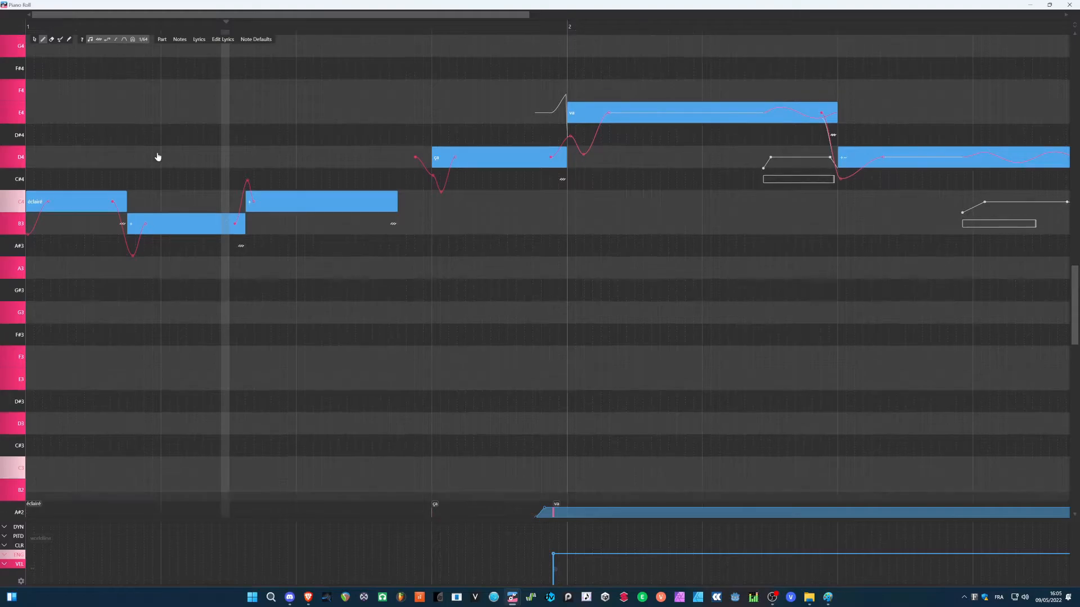
{"action": "scroll", "coordinate": [429, 114], "scroll_direction": "down", "scroll_amount": 1}
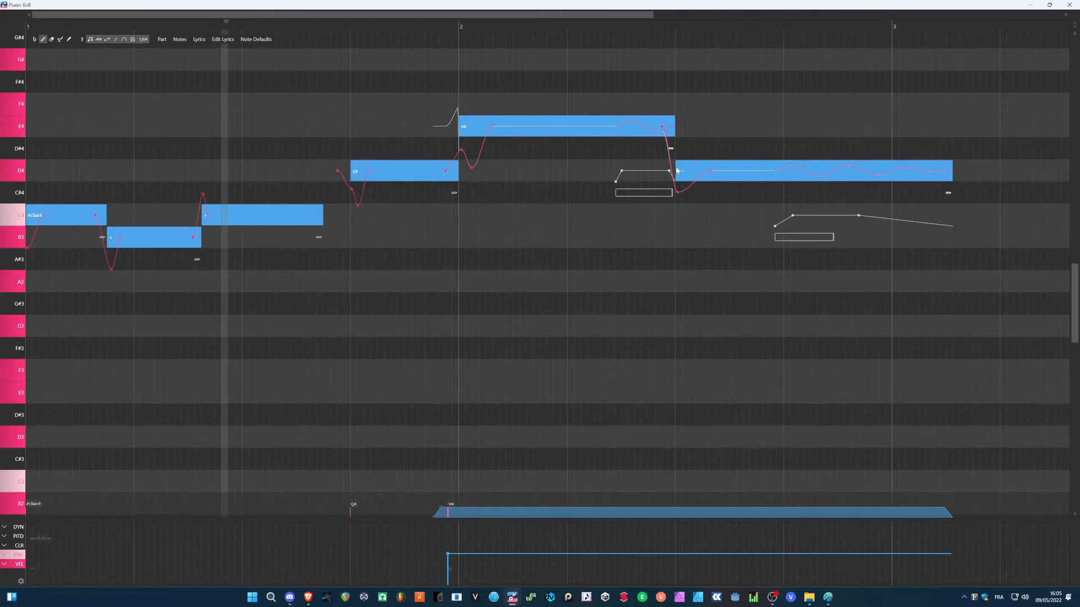
{"action": "left_click", "coordinate": [691, 176]}
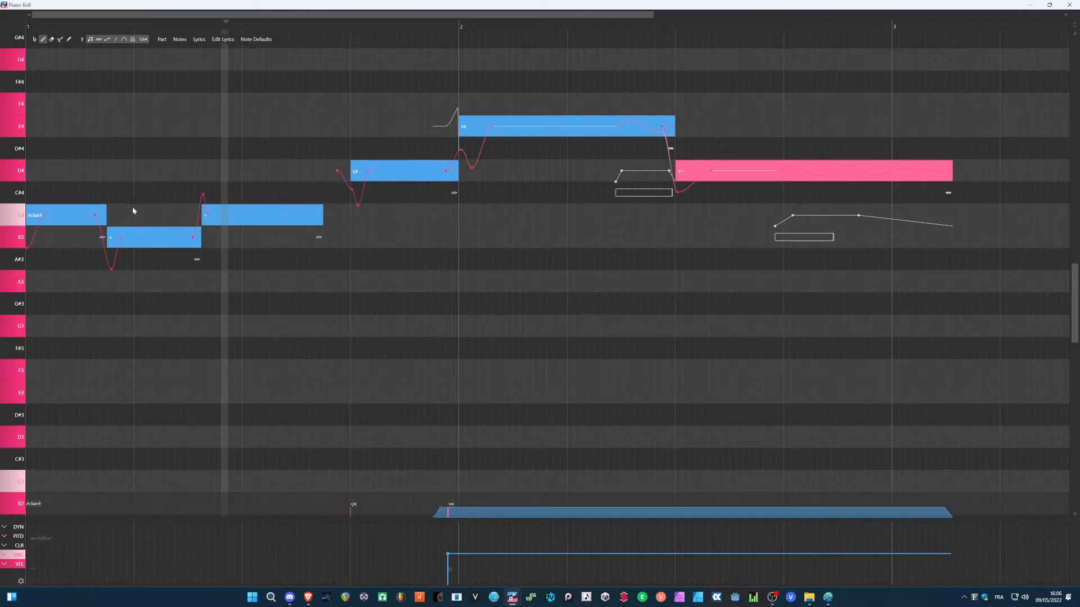
Step: Replace the first note's lyric with the alias -eh, chosen from the voicebank's aliases matching -e
{"action": "double_click", "coordinate": [63, 213]}
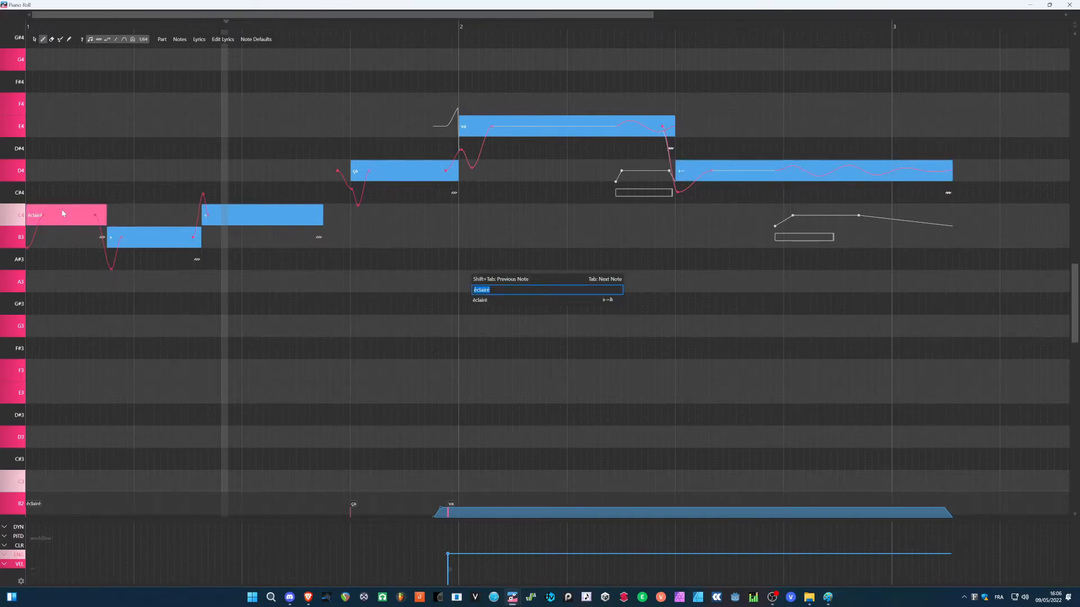
{"action": "key", "text": "BackSpace"}
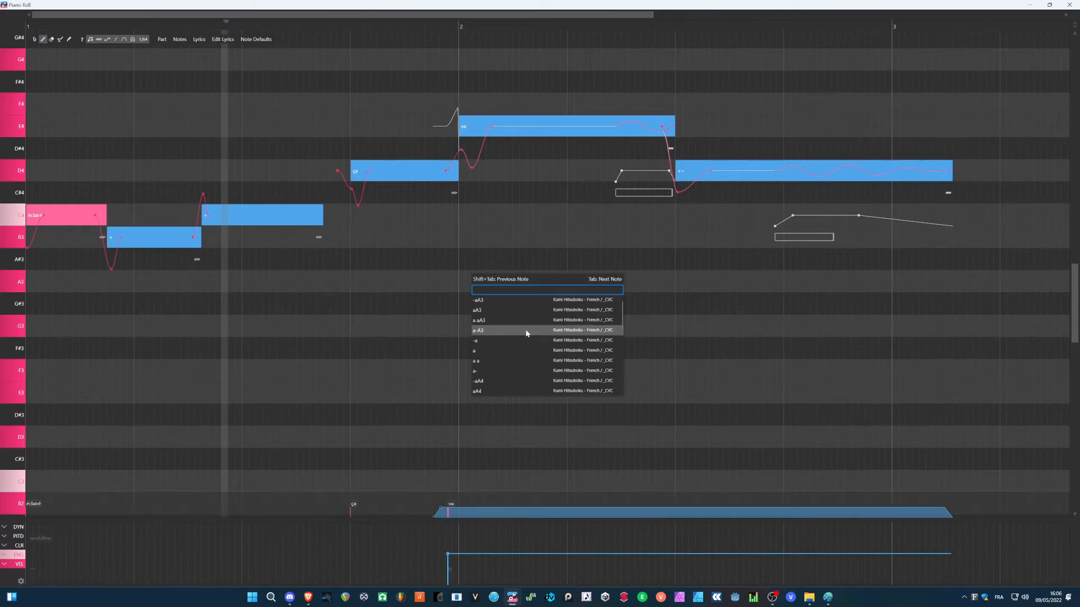
{"action": "type", "text": "-"}
{"action": "scroll", "coordinate": [524, 342], "scroll_direction": "down", "scroll_amount": 1}
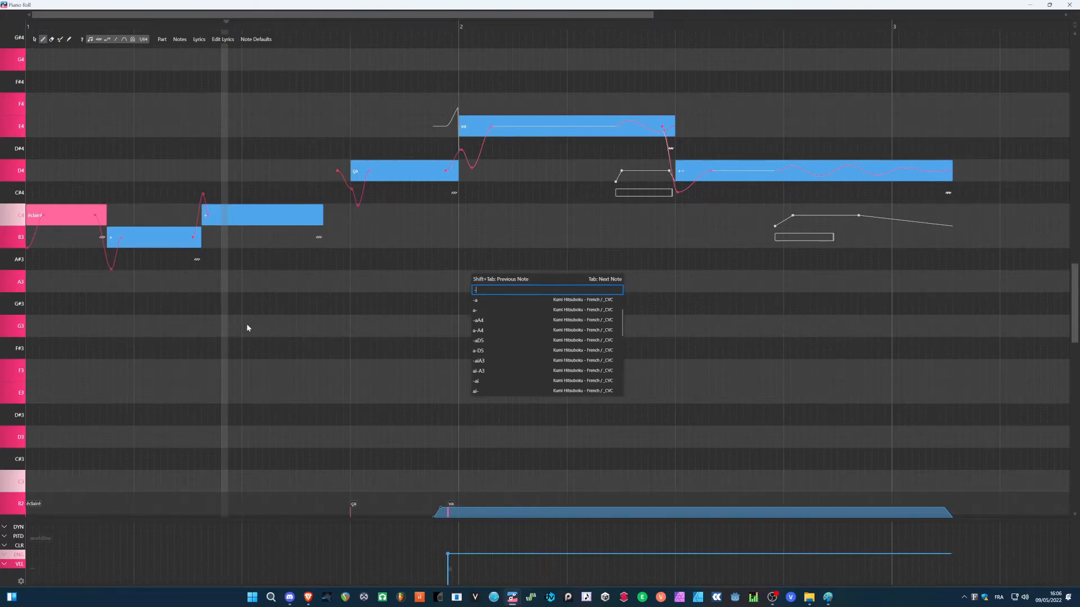
{"action": "type", "text": "e"}
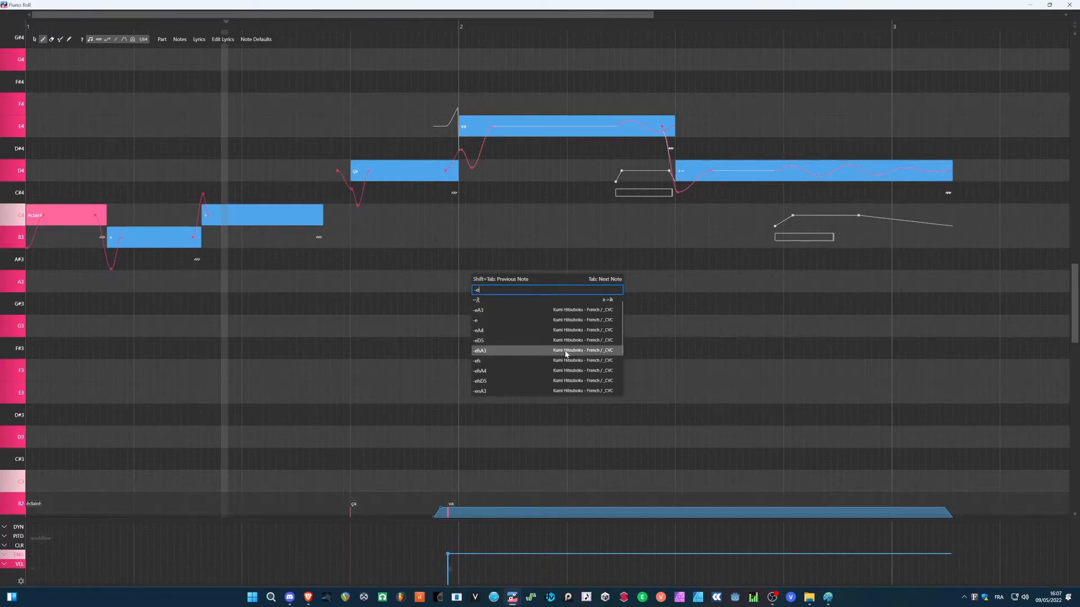
{"action": "scroll", "coordinate": [563, 354], "scroll_direction": "down", "scroll_amount": 2}
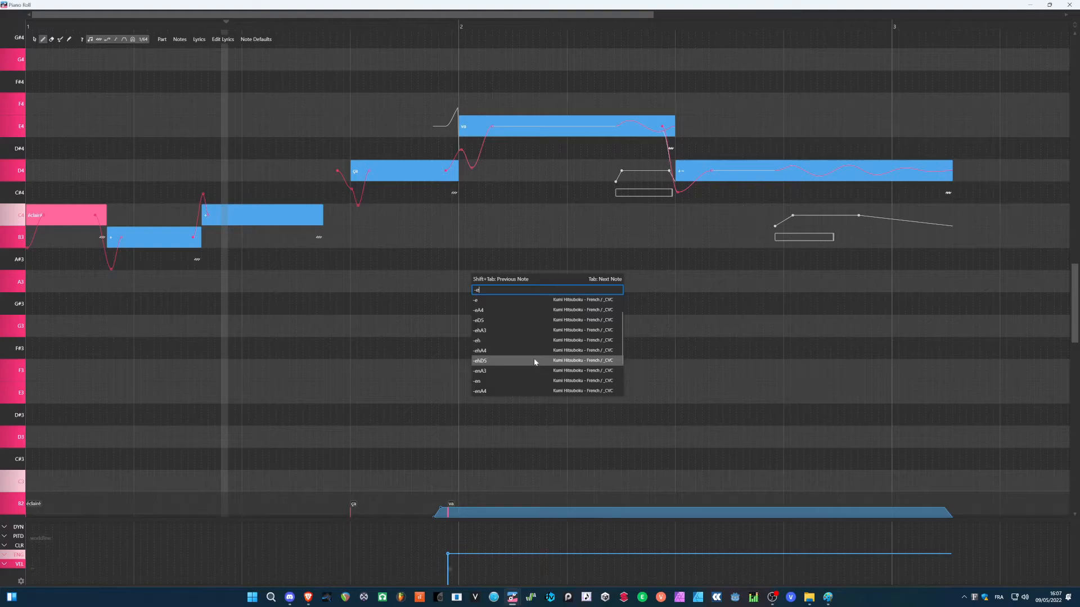
{"action": "scroll", "coordinate": [534, 360], "scroll_direction": "up", "scroll_amount": 2}
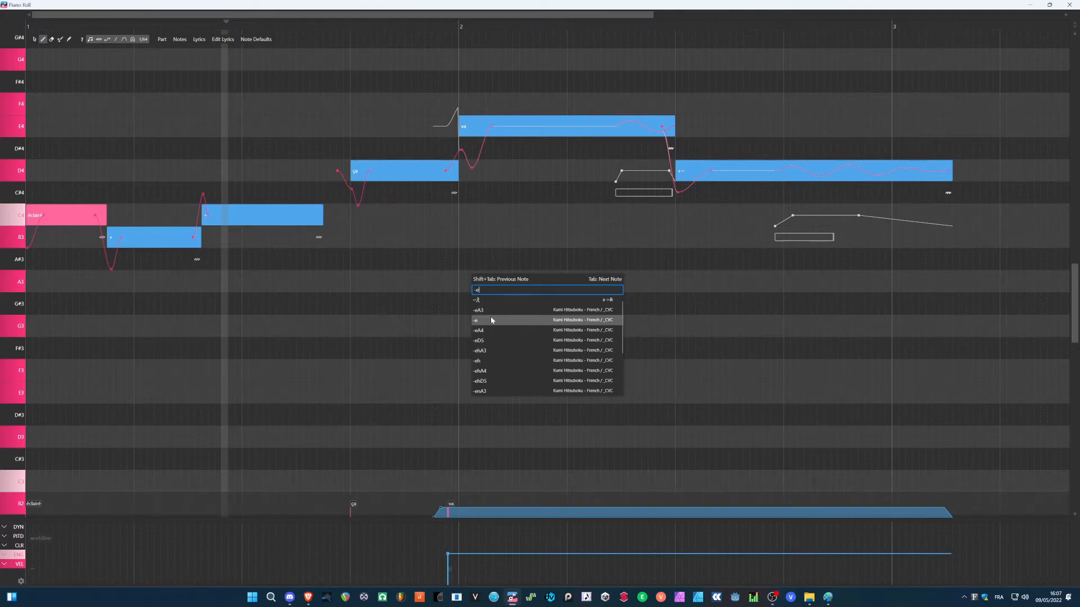
{"action": "scroll", "coordinate": [491, 320], "scroll_direction": "down", "scroll_amount": 3}
{"action": "scroll", "coordinate": [547, 359], "scroll_direction": "up", "scroll_amount": 3}
{"action": "scroll", "coordinate": [545, 355], "scroll_direction": "down", "scroll_amount": 3}
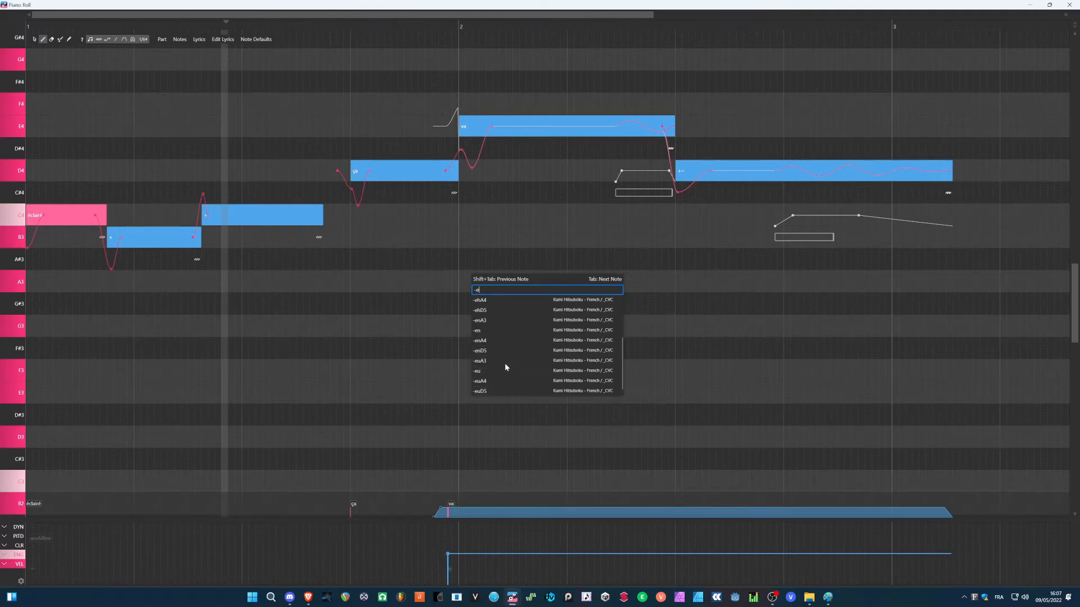
{"action": "scroll", "coordinate": [510, 357], "scroll_direction": "up", "scroll_amount": 3}
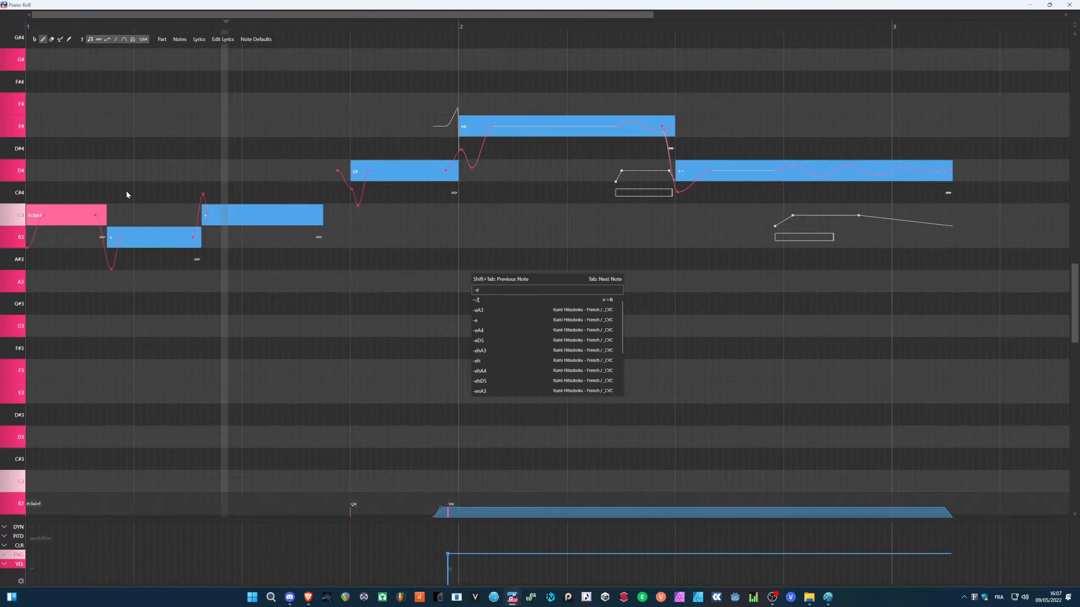
{"action": "key", "text": "Down"}
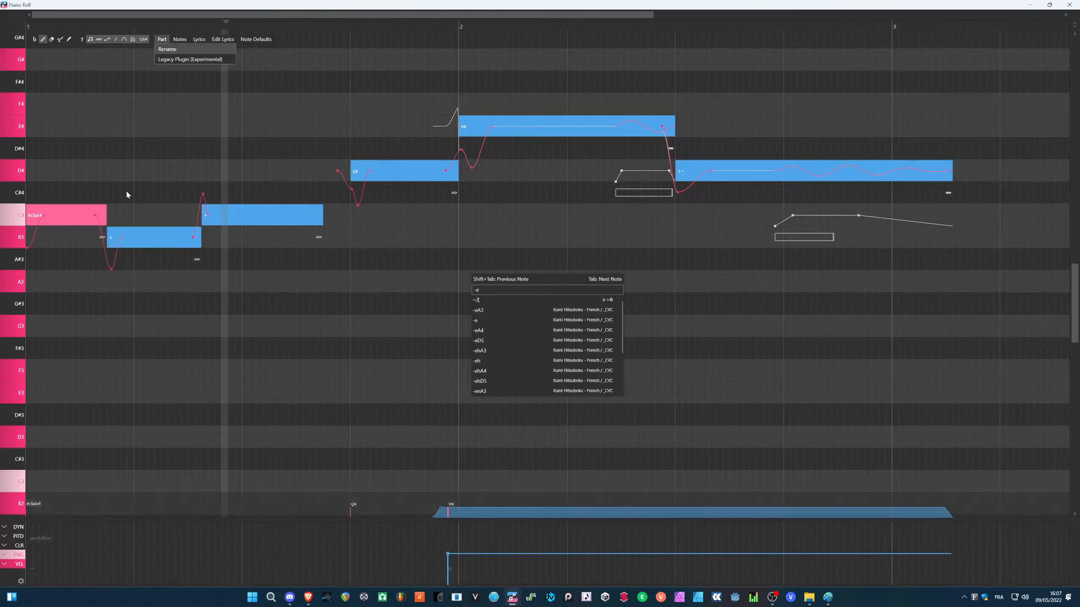
{"action": "left_click", "coordinate": [492, 362]}
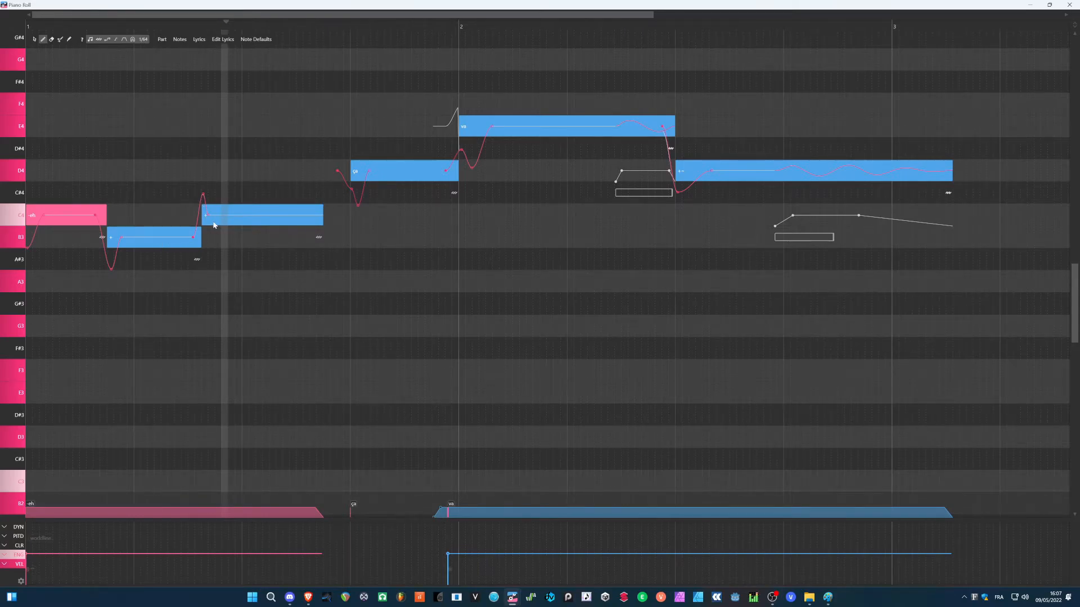
Step: Play the phrase from the start and recheck the alias on the first note
{"action": "left_click_drag", "start_coordinate": [95, 26], "coordinate": [2, 32]}
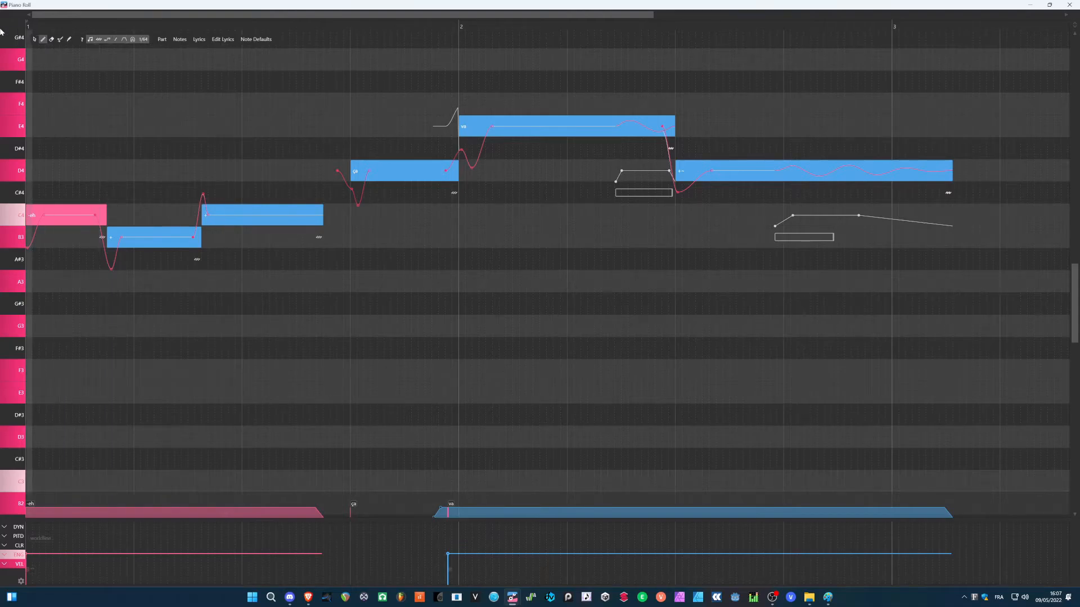
{"action": "key", "text": "space"}
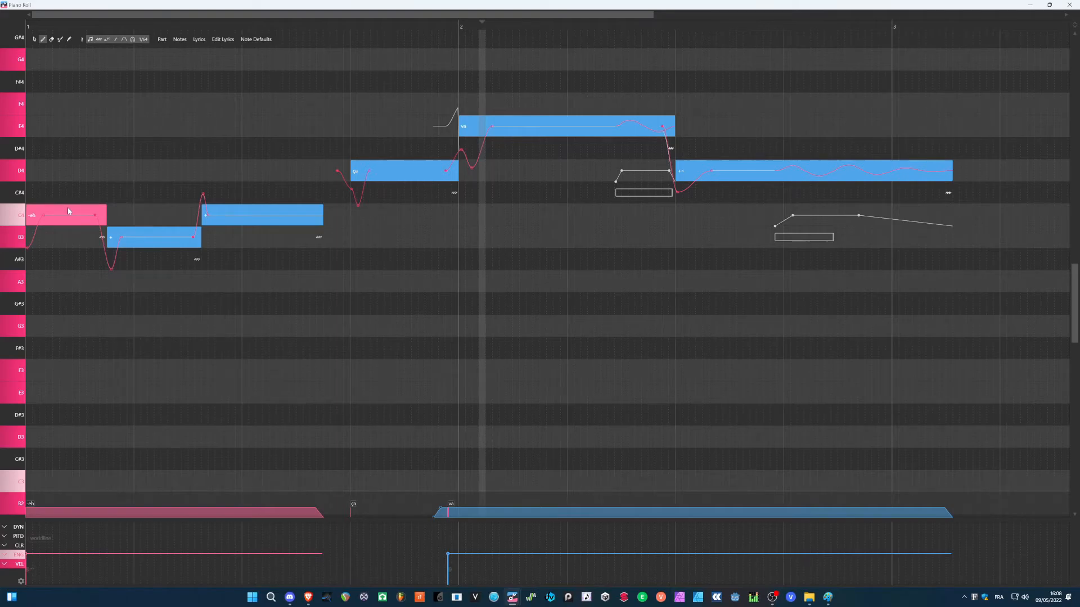
{"action": "double_click", "coordinate": [93, 214]}
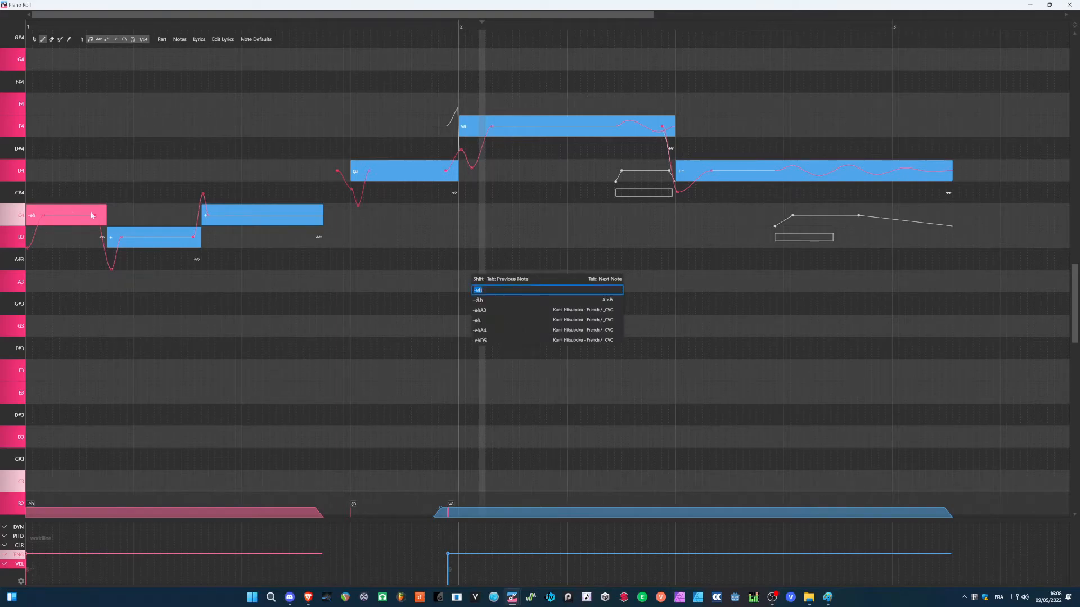
{"action": "left_click", "coordinate": [494, 290]}
{"action": "key", "text": "Return"}
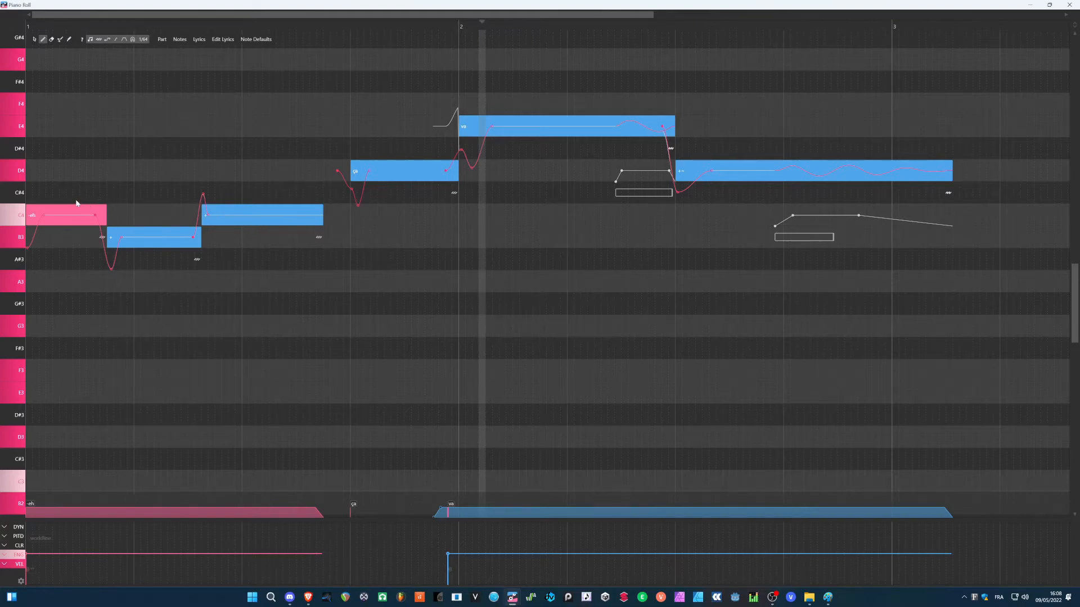
Step: Shorten the first note by about a third and draw a short C4 note filling the gap before the B3 note
{"action": "scroll", "coordinate": [73, 207], "scroll_direction": "up", "scroll_amount": 2, "text": "ctrl"}
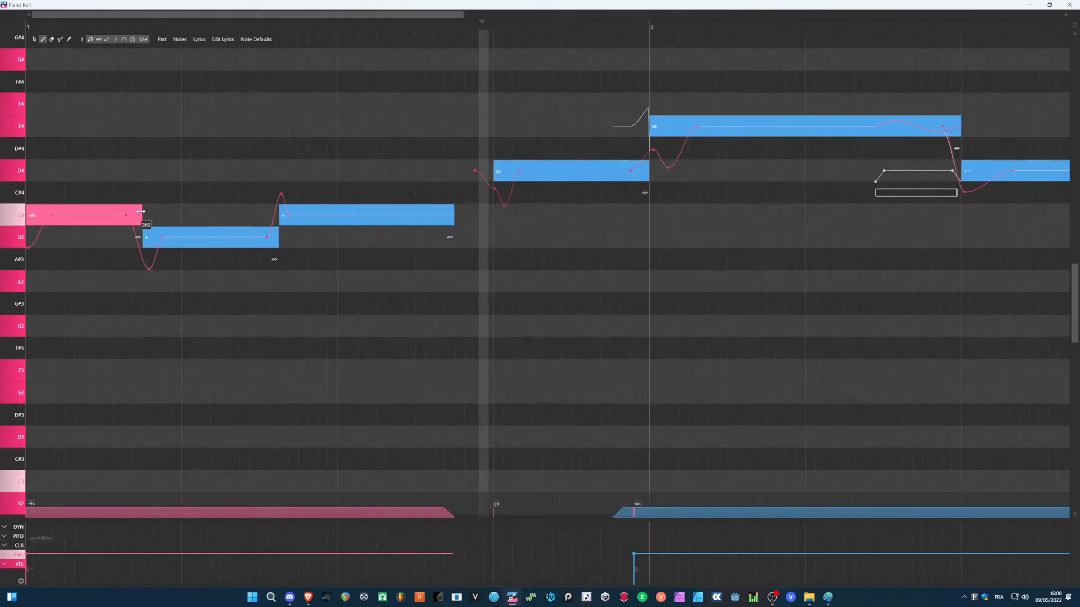
{"action": "left_click_drag", "start_coordinate": [142, 214], "coordinate": [96, 214]}
{"action": "left_click", "coordinate": [107, 220]}
{"action": "left_click_drag", "start_coordinate": [112, 220], "coordinate": [137, 221]}
Step: Set the new short C4 note's lyric to the alias ehk
{"action": "double_click", "coordinate": [134, 218]}
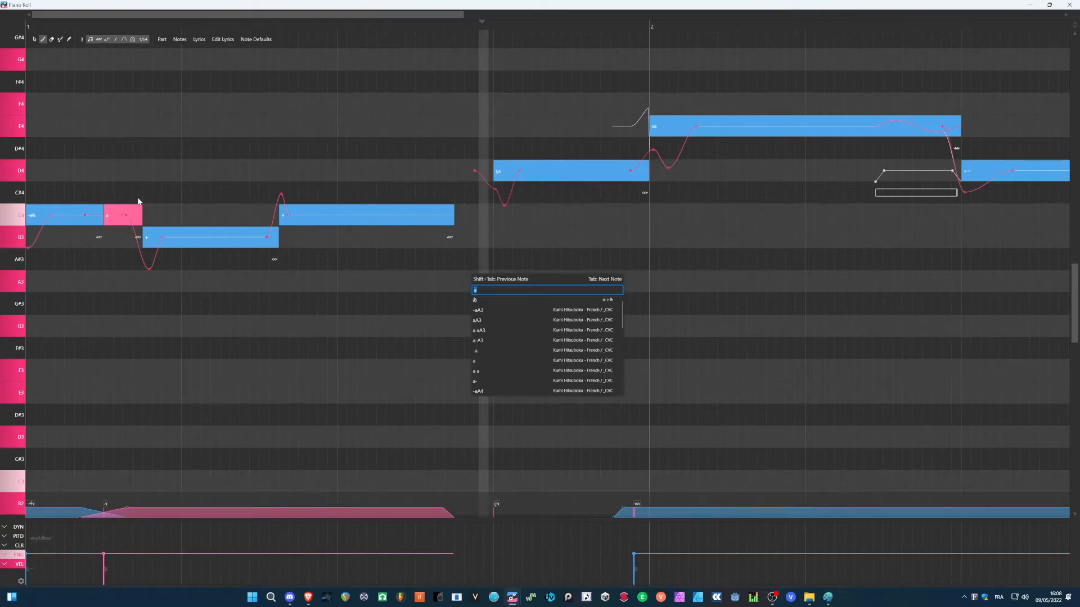
{"action": "type", "text": "ehk"}
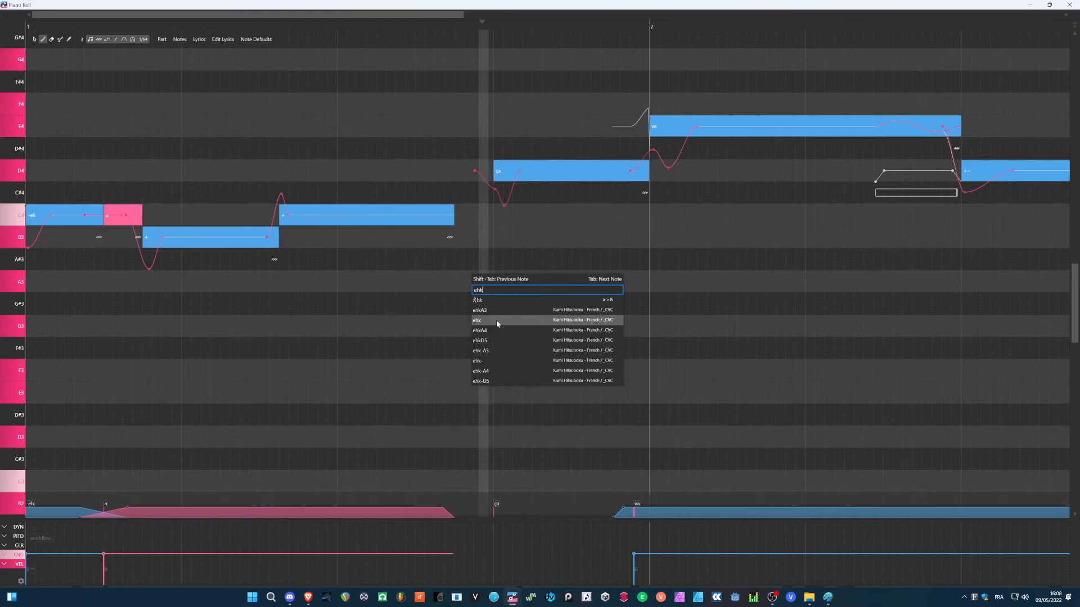
{"action": "key", "text": "BackSpace"}
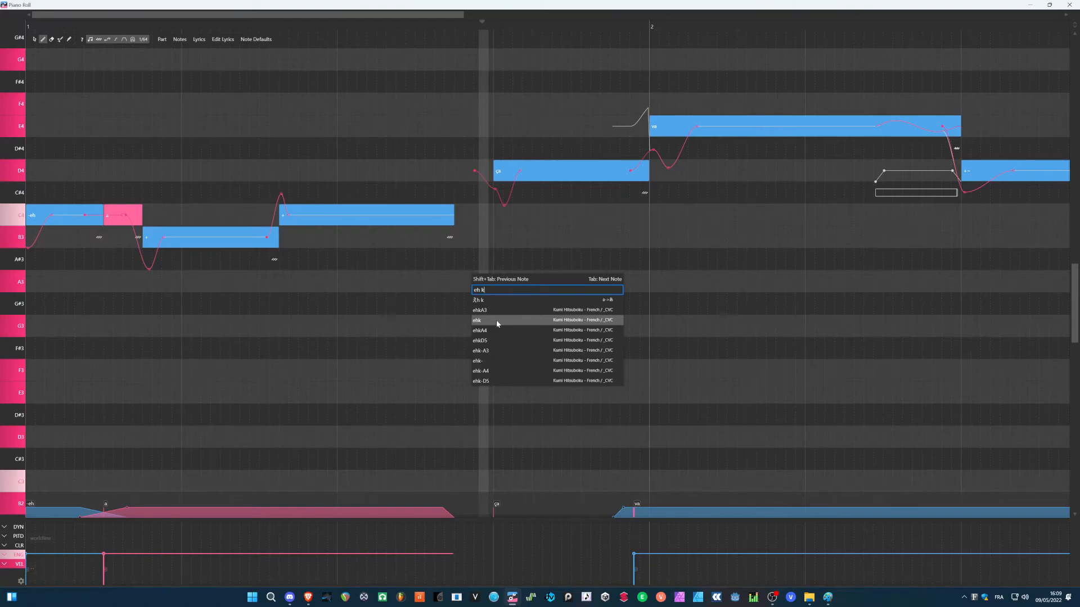
{"action": "key", "text": "BackSpace"}
{"action": "key", "text": "BackSpace"}
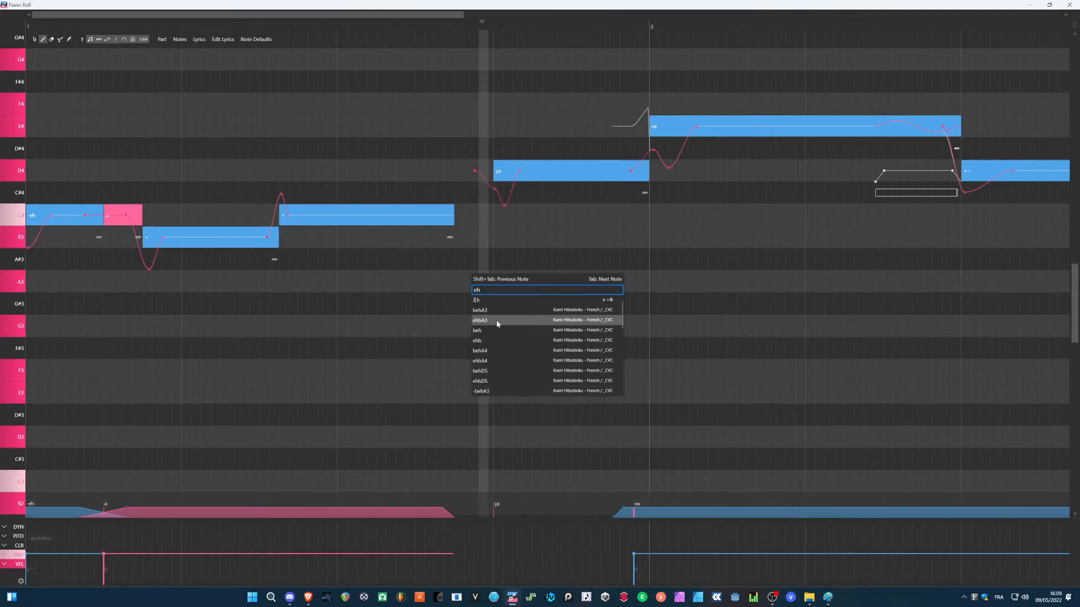
{"action": "type", "text": "k"}
{"action": "key", "text": "Return"}
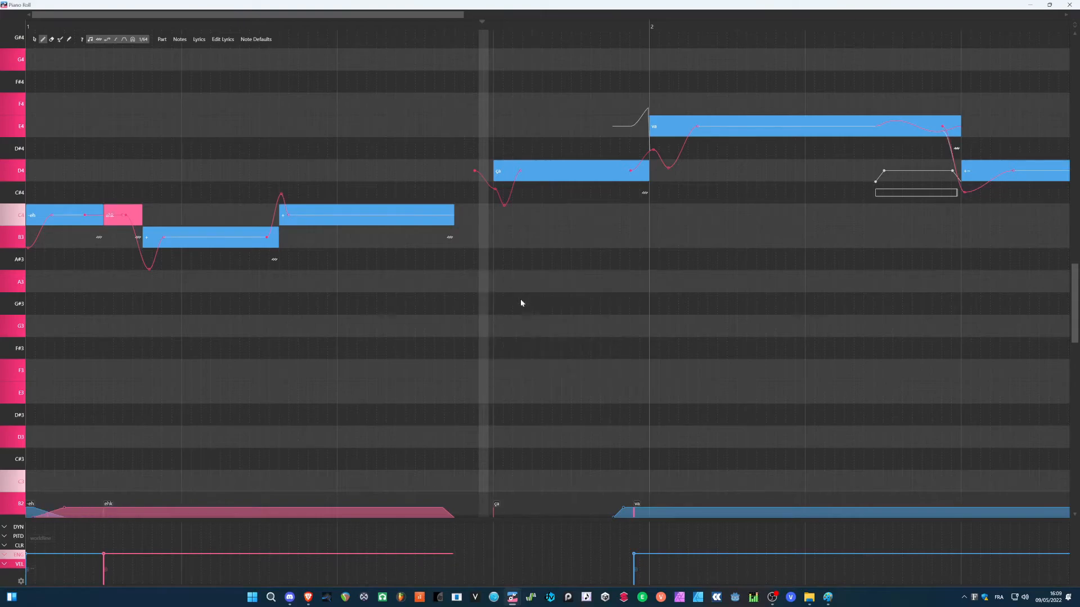
{"action": "double_click", "coordinate": [208, 244]}
{"action": "type", "text": "ji"}
{"action": "key", "text": "BackSpace"}
{"action": "key", "text": "BackSpace"}
{"action": "type", "text": "ki"}
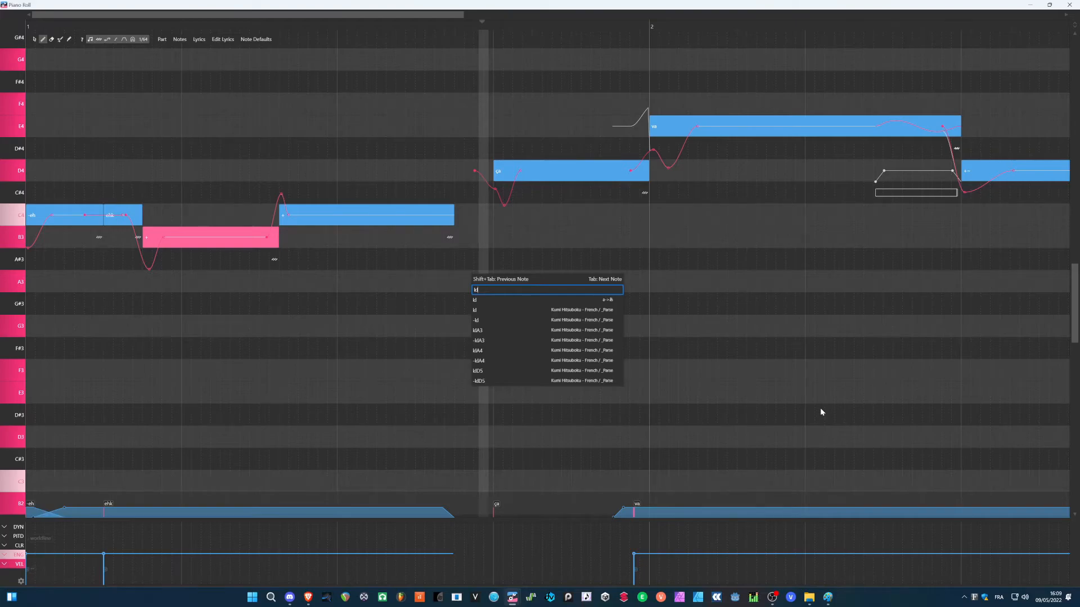
{"action": "key", "text": "Escape"}
Step: Halve the ehk note, draw another short C4 note in the freed space and set its lyric to kl
{"action": "scroll", "coordinate": [86, 156], "scroll_direction": "up", "scroll_amount": 2, "text": "ctrl"}
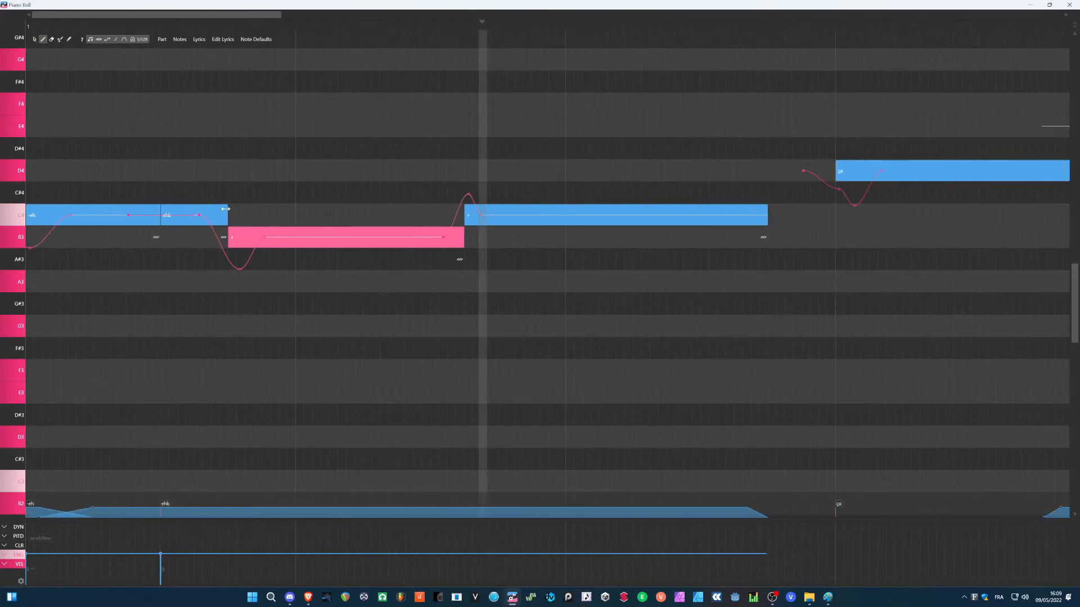
{"action": "mouse_move", "coordinate": [228, 214]}
{"action": "left_mouse_down"}
{"action": "mouse_move", "coordinate": [192, 209]}
{"action": "mouse_move", "coordinate": [221, 224]}
{"action": "left_mouse_up"}
{"action": "left_click", "coordinate": [198, 219]}
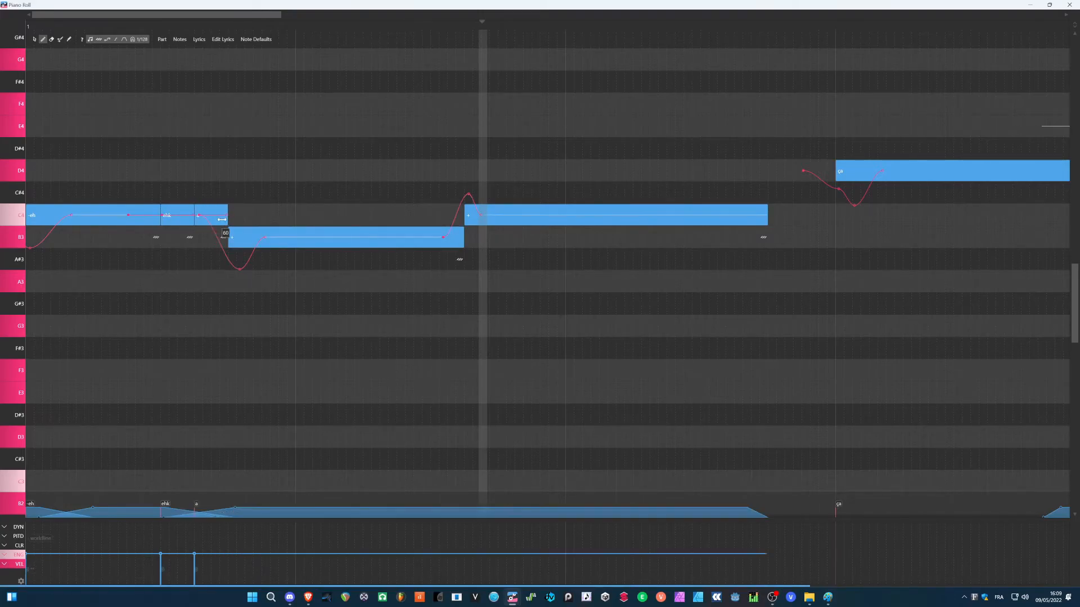
{"action": "double_click", "coordinate": [221, 224]}
{"action": "type", "text": "ki"}
{"action": "key", "text": "Return"}
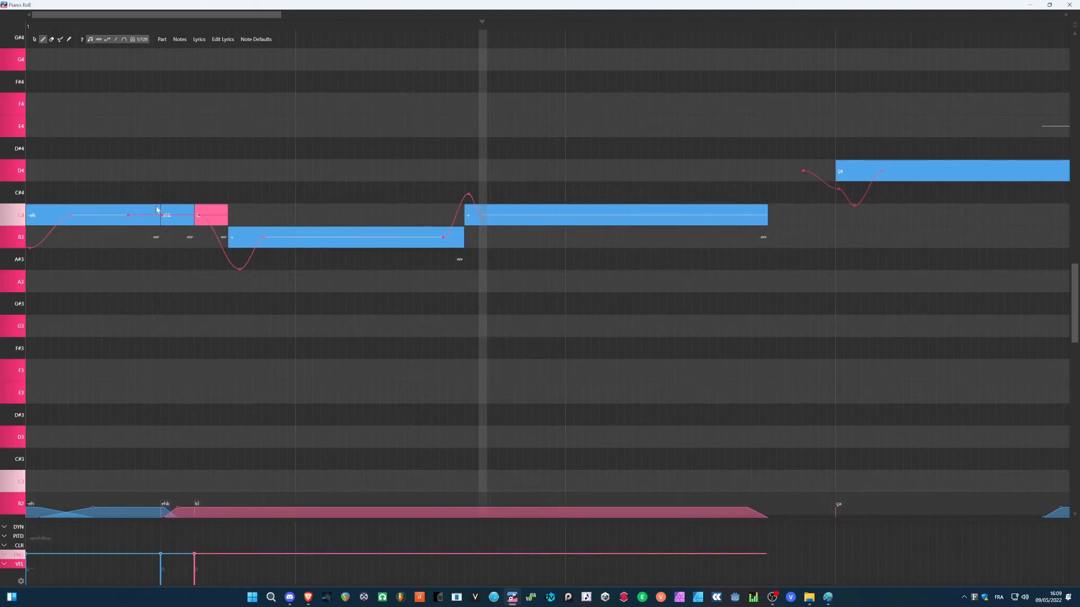
Step: Set the B3 note's lyric to leh and play the phrase from the start
{"action": "left_click", "coordinate": [245, 244]}
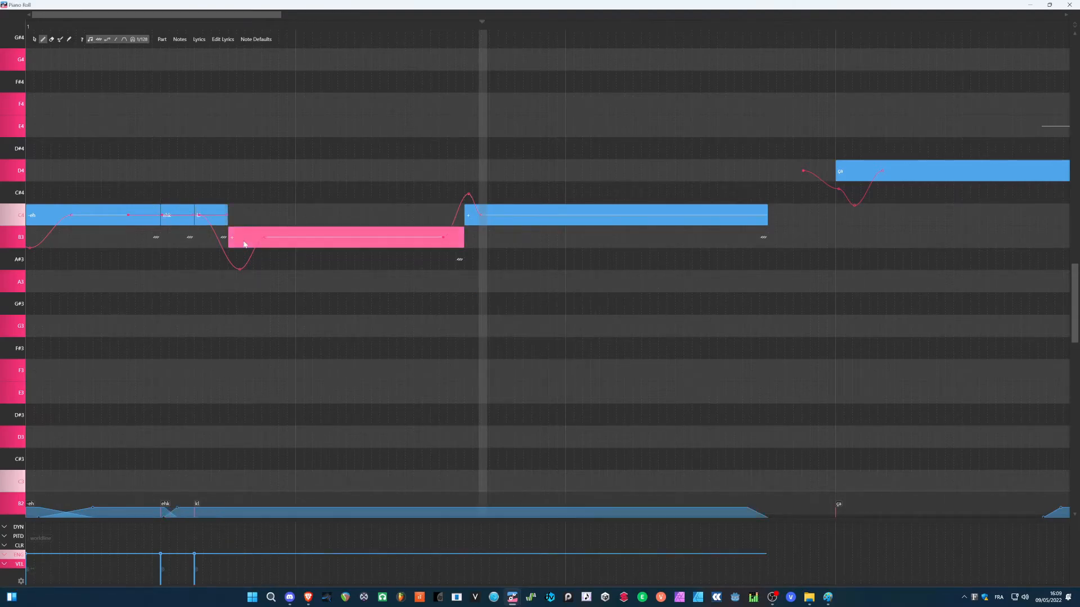
{"action": "double_click", "coordinate": [245, 244]}
{"action": "type", "text": "eh"}
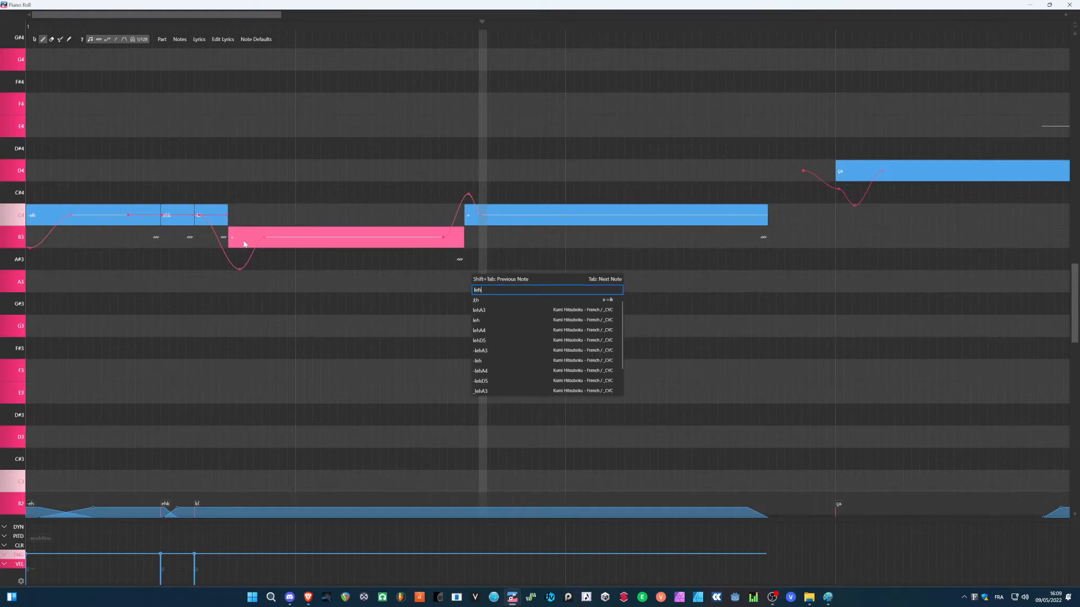
{"action": "key", "text": "Return"}
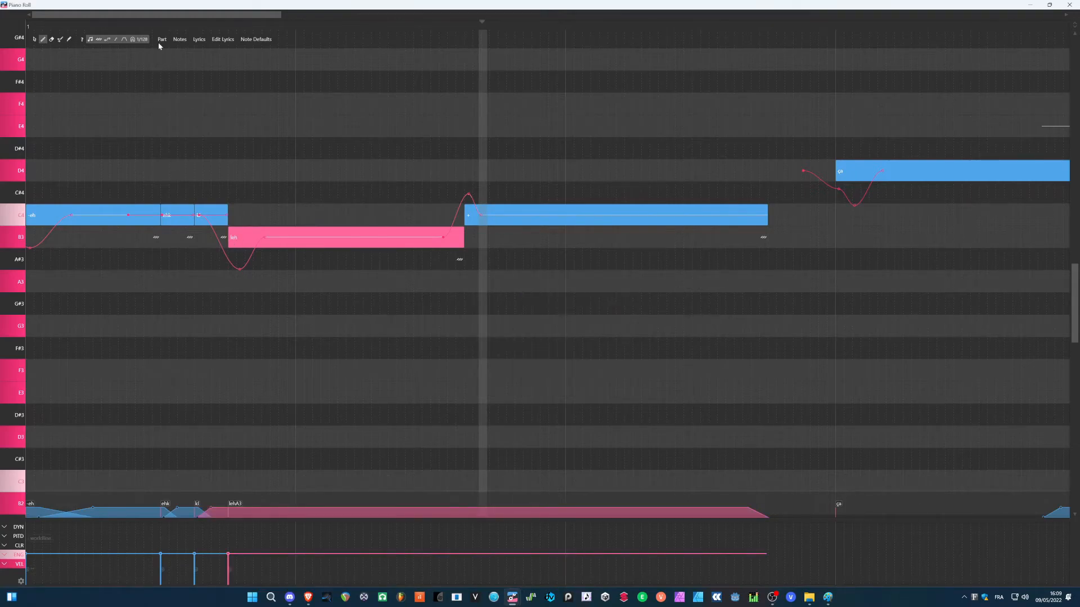
{"action": "left_click_drag", "start_coordinate": [150, 22], "coordinate": [1, 22]}
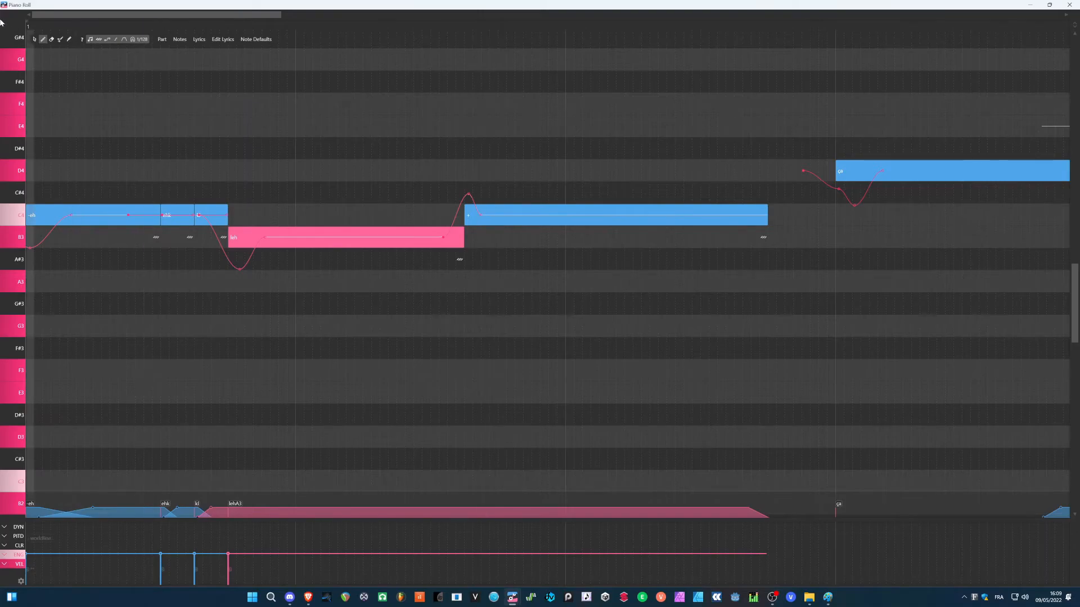
{"action": "key", "text": "space"}
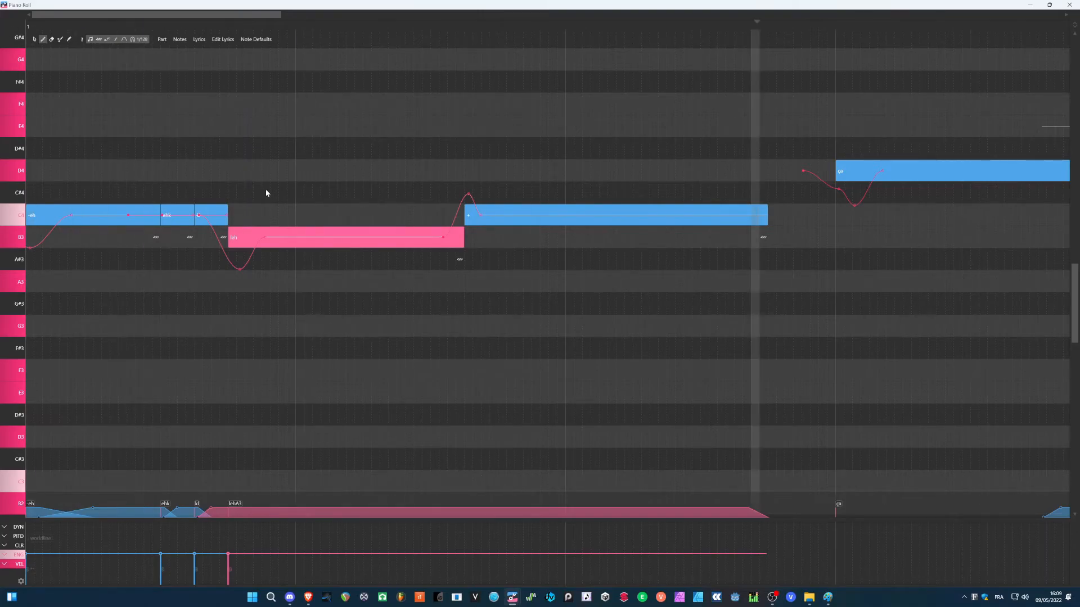
Step: Shift the ehk and kl phonemes earlier, with kl at about -17.4 ms, and play the phrase from the start
{"action": "scroll", "coordinate": [225, 169], "scroll_direction": "left", "scroll_amount": 1}
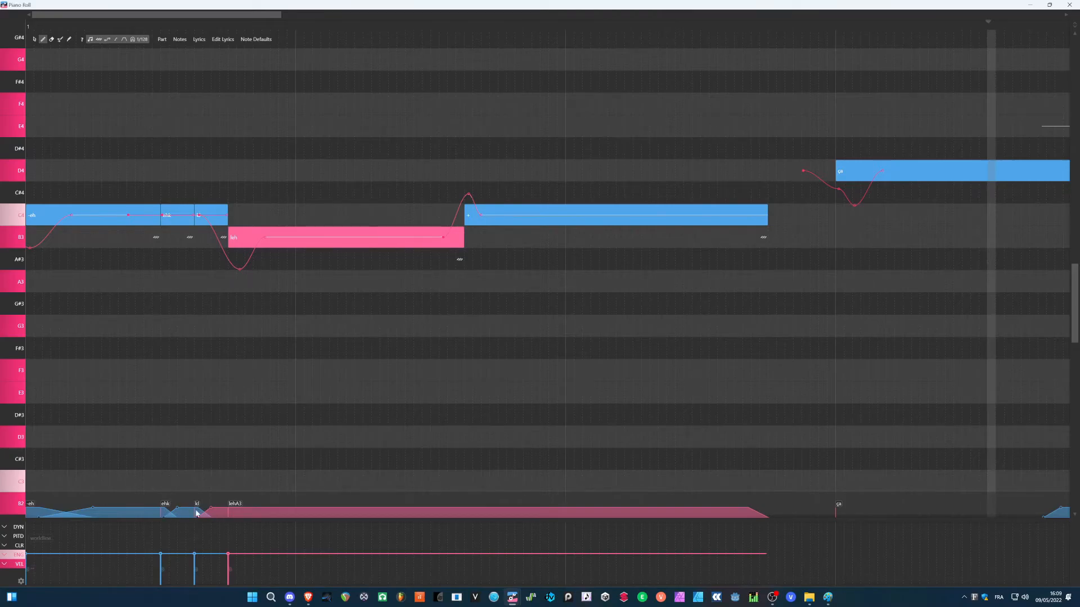
{"action": "mouse_move", "coordinate": [164, 512]}
{"action": "left_mouse_down"}
{"action": "mouse_move", "coordinate": [141, 511]}
{"action": "mouse_move", "coordinate": [189, 511]}
{"action": "mouse_move", "coordinate": [180, 512]}
{"action": "left_mouse_up"}
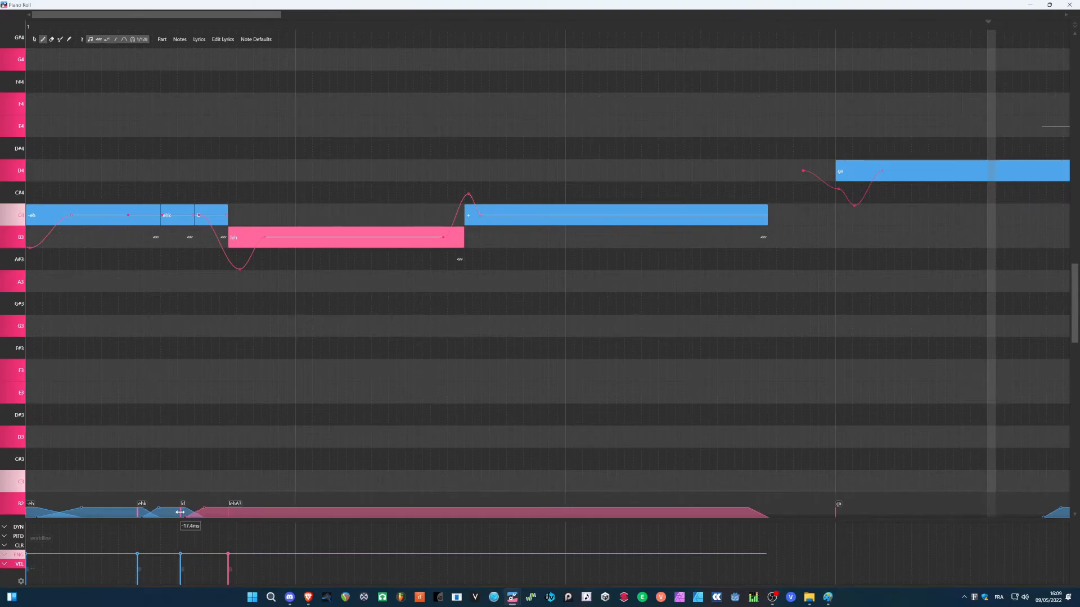
{"action": "left_click_drag", "start_coordinate": [97, 27], "coordinate": [1, 19]}
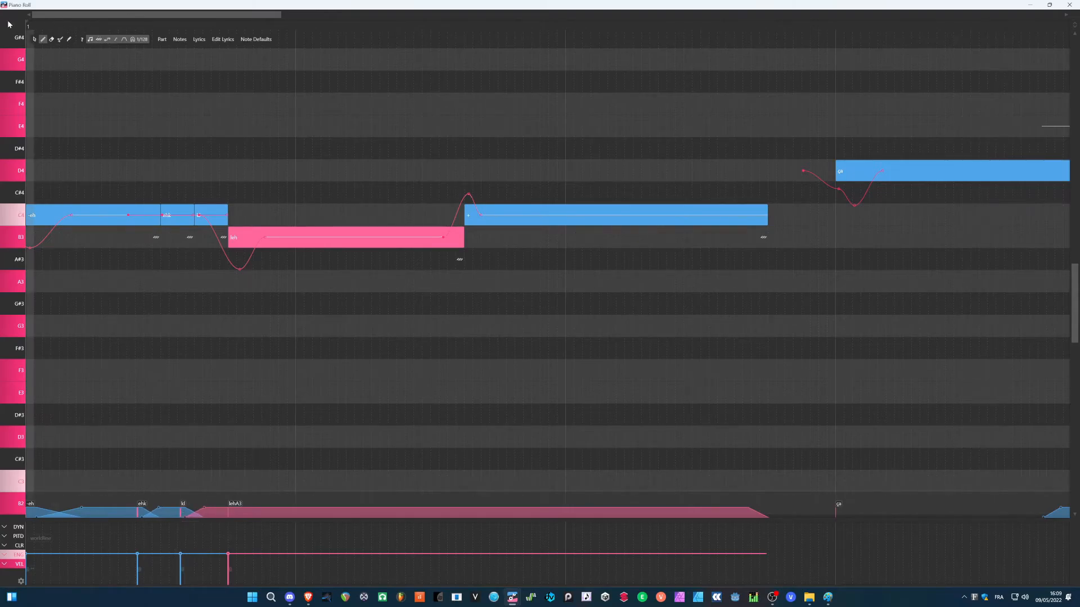
{"action": "key", "text": "space"}
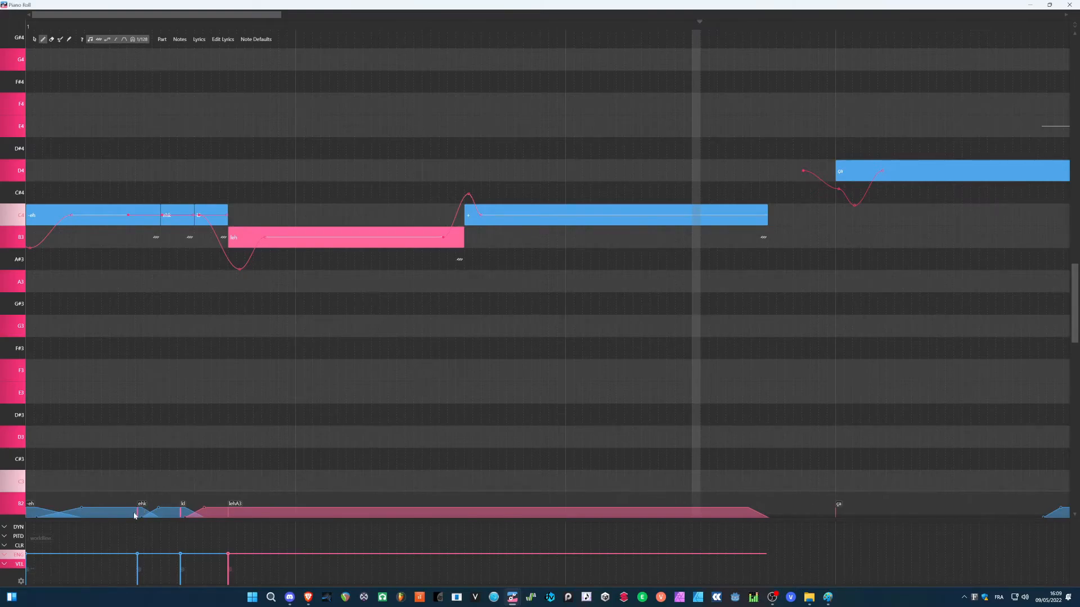
Step: Move the ehk phoneme further ahead, then the kl phoneme slightly earlier, replaying the phrase from the start after each change
{"action": "left_click_drag", "start_coordinate": [124, 513], "coordinate": [107, 513]}
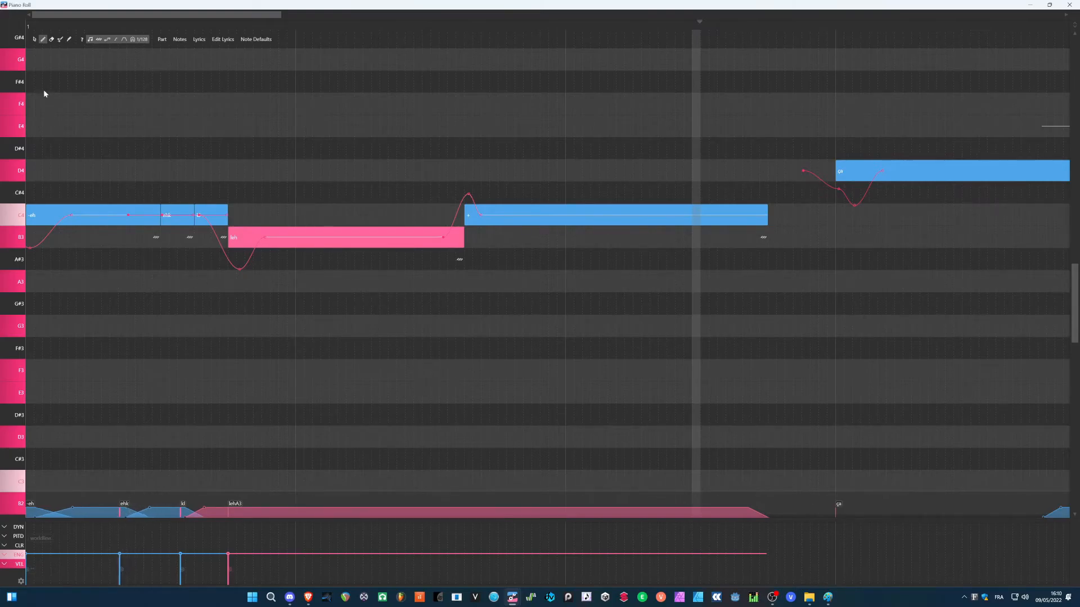
{"action": "left_click_drag", "start_coordinate": [37, 21], "coordinate": [1, 18]}
{"action": "key", "text": "space"}
{"action": "left_click_drag", "start_coordinate": [181, 511], "coordinate": [170, 511]}
{"action": "left_click_drag", "start_coordinate": [53, 24], "coordinate": [1, 20]}
{"action": "key", "text": "space"}
{"action": "key", "text": "space"}
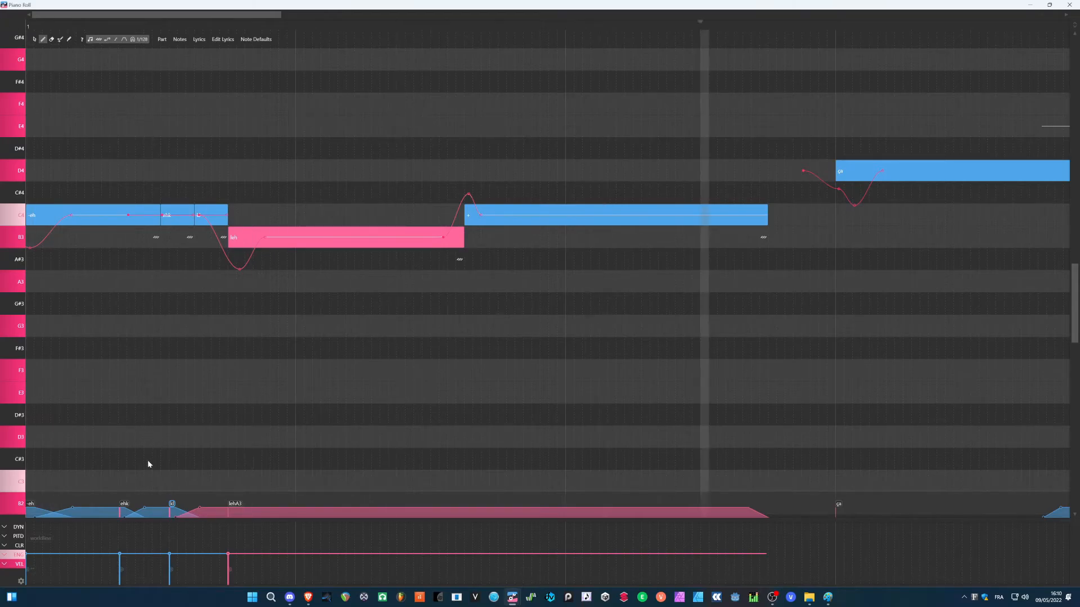
Step: Move the ehk phoneme back closer to kl at about -20.1 ms, nudge it slightly earlier and replay the phrase
{"action": "left_click_drag", "start_coordinate": [119, 510], "coordinate": [145, 510]}
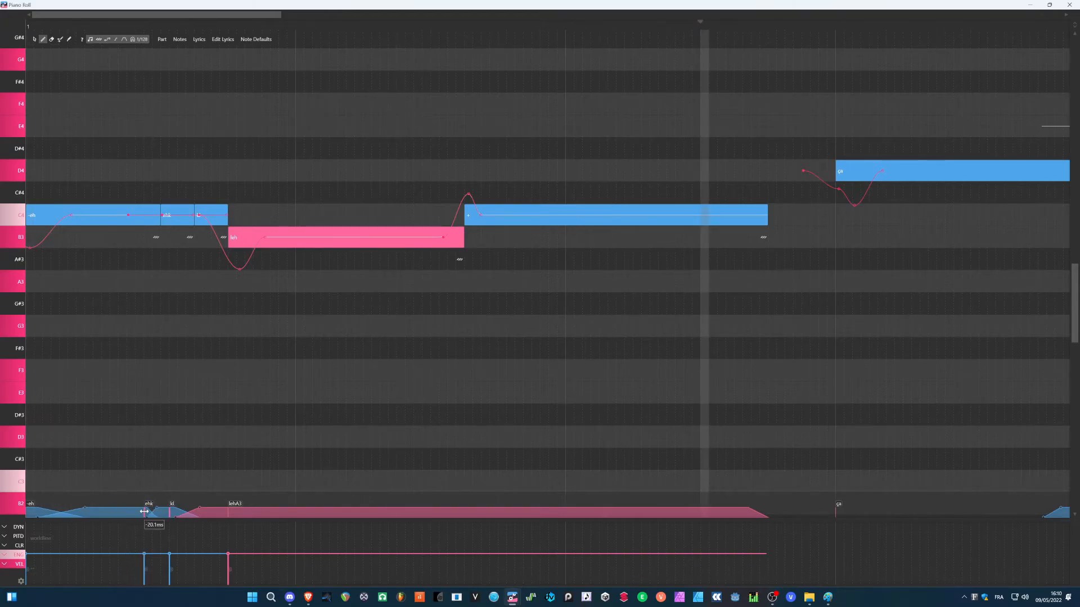
{"action": "left_click_drag", "start_coordinate": [59, 26], "coordinate": [3, 25]}
{"action": "key", "text": "space"}
{"action": "key", "text": "space"}
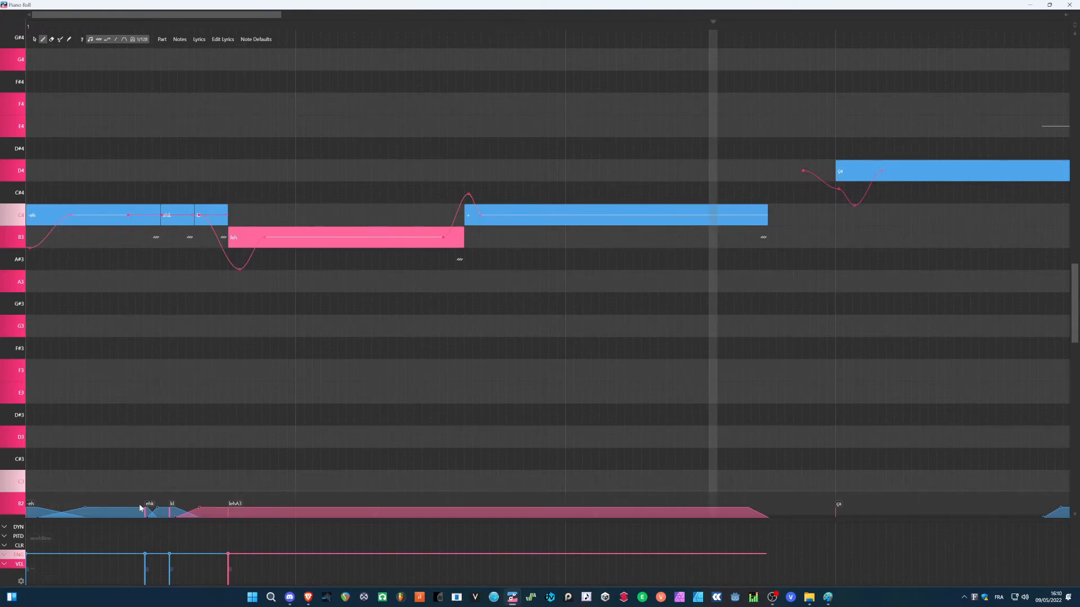
{"action": "left_click_drag", "start_coordinate": [135, 510], "coordinate": [133, 510]}
{"action": "left_click_drag", "start_coordinate": [28, 24], "coordinate": [2, 17]}
{"action": "key", "text": "space"}
Step: Move the start of the leh phoneme slightly earlier and play the phrase from the start
{"action": "left_click_drag", "start_coordinate": [228, 510], "coordinate": [211, 509]}
{"action": "left_click_drag", "start_coordinate": [54, 25], "coordinate": [4, 21]}
{"action": "key", "text": "space"}
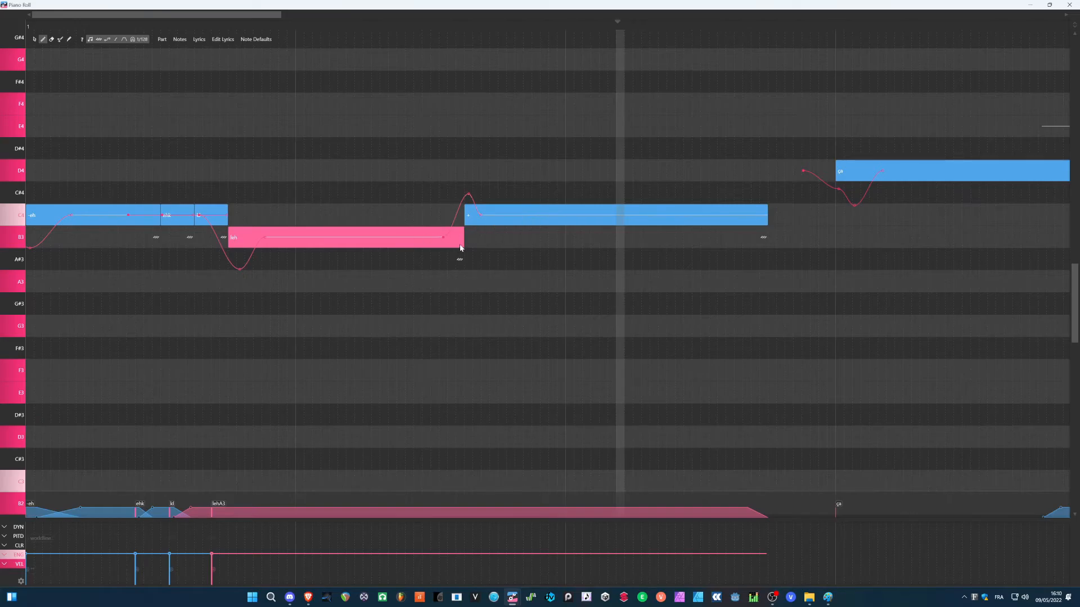
Step: Shorten the leh note slightly, add a short B3 note in the freed space and set its lyric to ehr
{"action": "mouse_move", "coordinate": [464, 243]}
{"action": "left_mouse_down"}
{"action": "mouse_move", "coordinate": [436, 240]}
{"action": "mouse_move", "coordinate": [463, 243]}
{"action": "left_mouse_up"}
{"action": "left_click", "coordinate": [442, 239]}
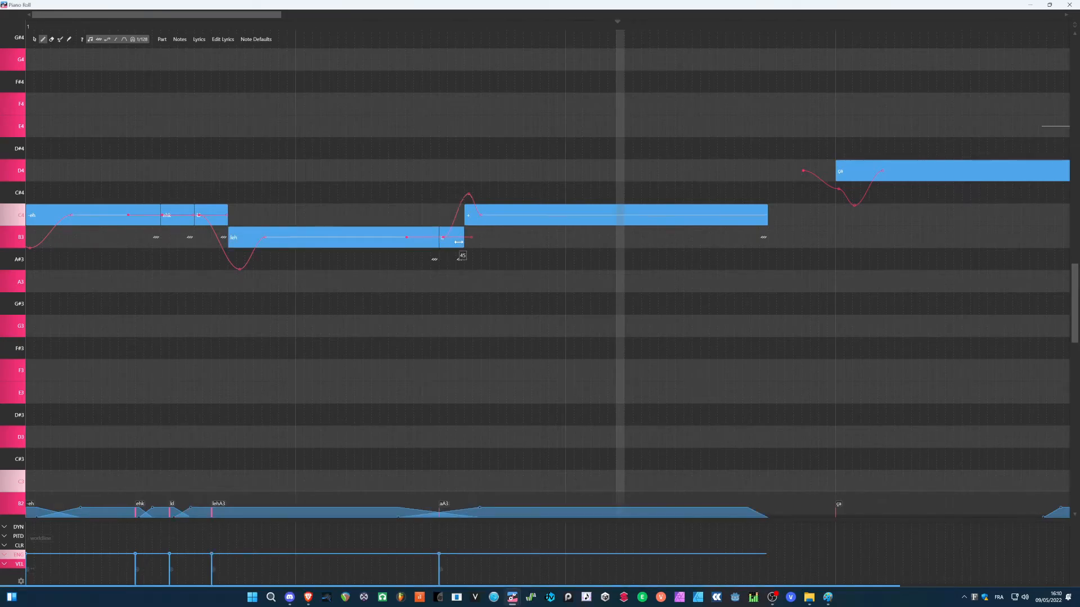
{"action": "double_click", "coordinate": [459, 246]}
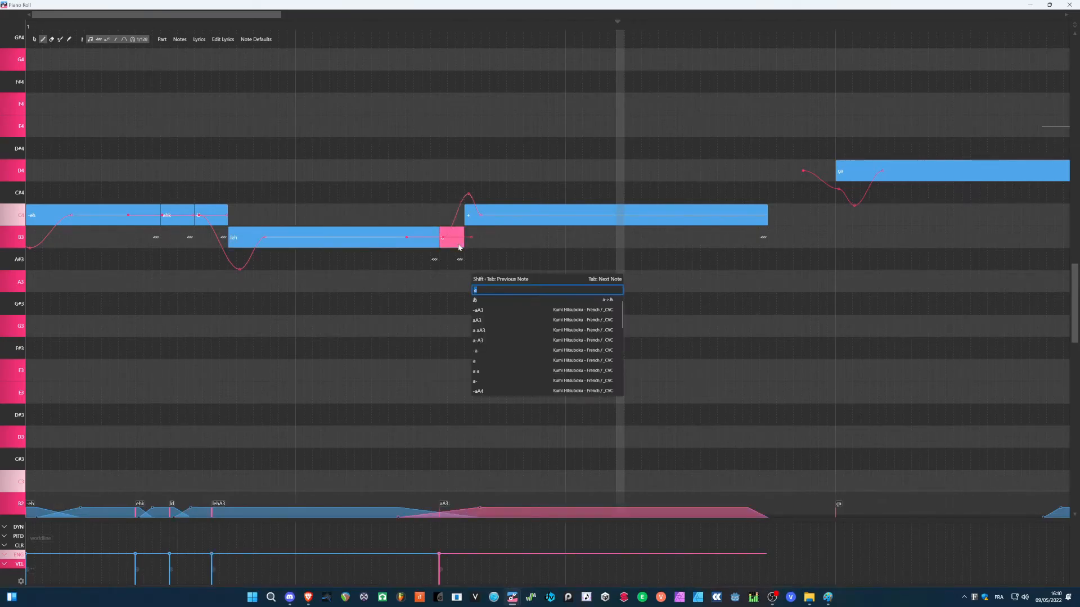
{"action": "type", "text": "ehr"}
{"action": "key", "text": "Return"}
Step: Set the lyric of the long C4 note following ehr to reh and play the phrase from the start
{"action": "double_click", "coordinate": [560, 218]}
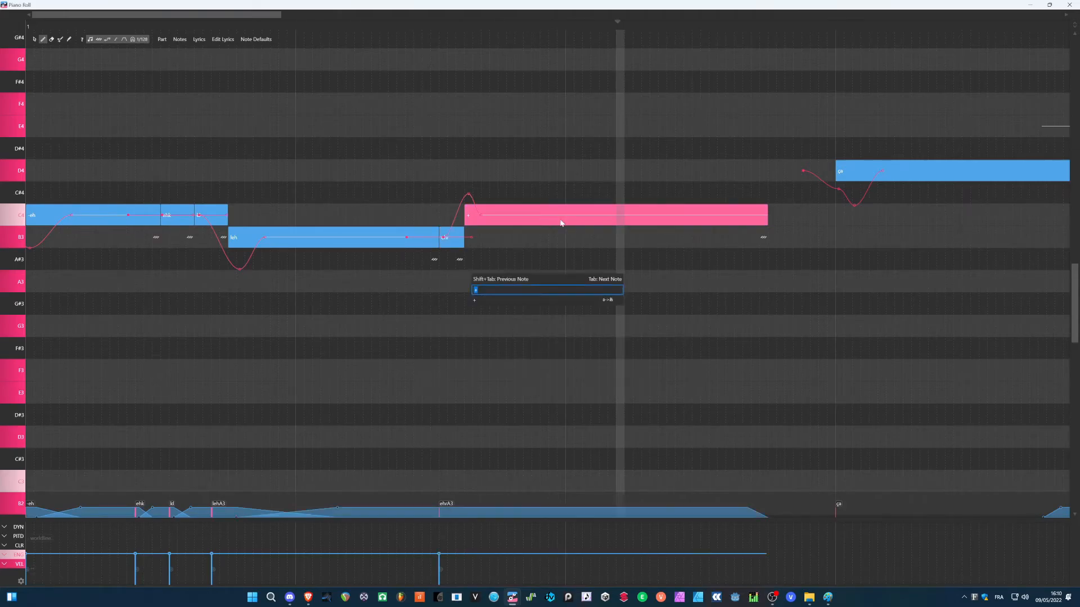
{"action": "type", "text": "reh"}
{"action": "key", "text": "Return"}
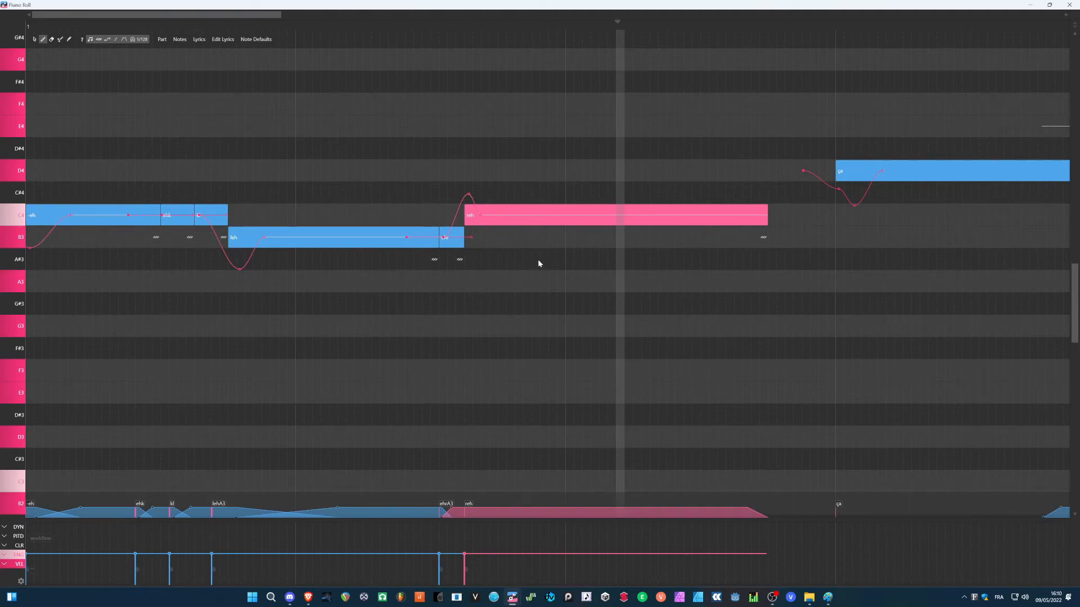
{"action": "left_click_drag", "start_coordinate": [171, 27], "coordinate": [25, 35]}
{"action": "key", "text": "space"}
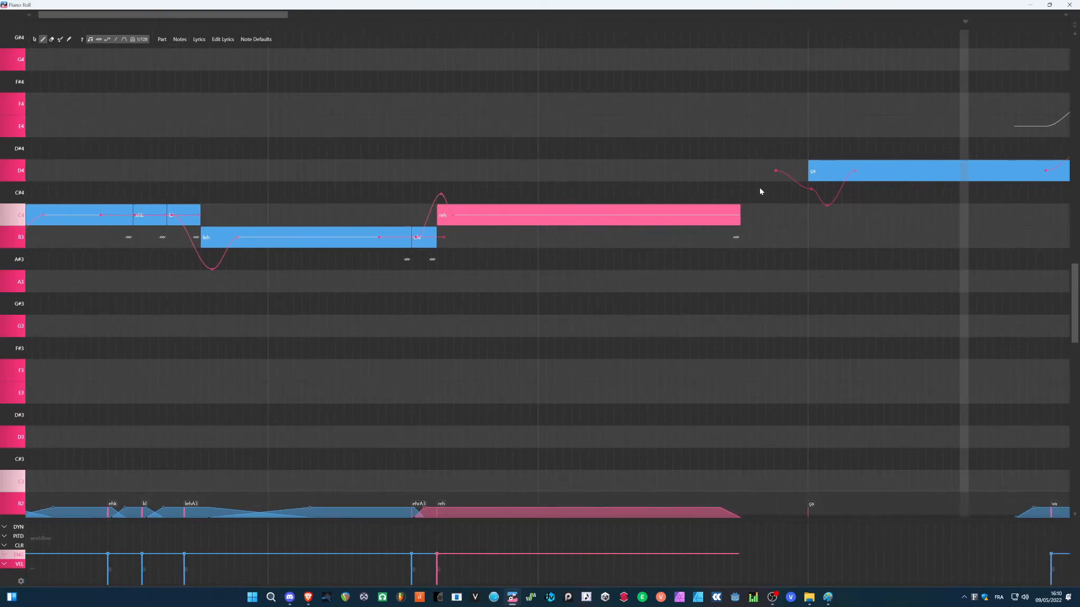
Step: Draw a short C4 note right after the reh note, set its lyric to eh- and play from the start
{"action": "left_click_drag", "start_coordinate": [744, 221], "coordinate": [750, 225]}
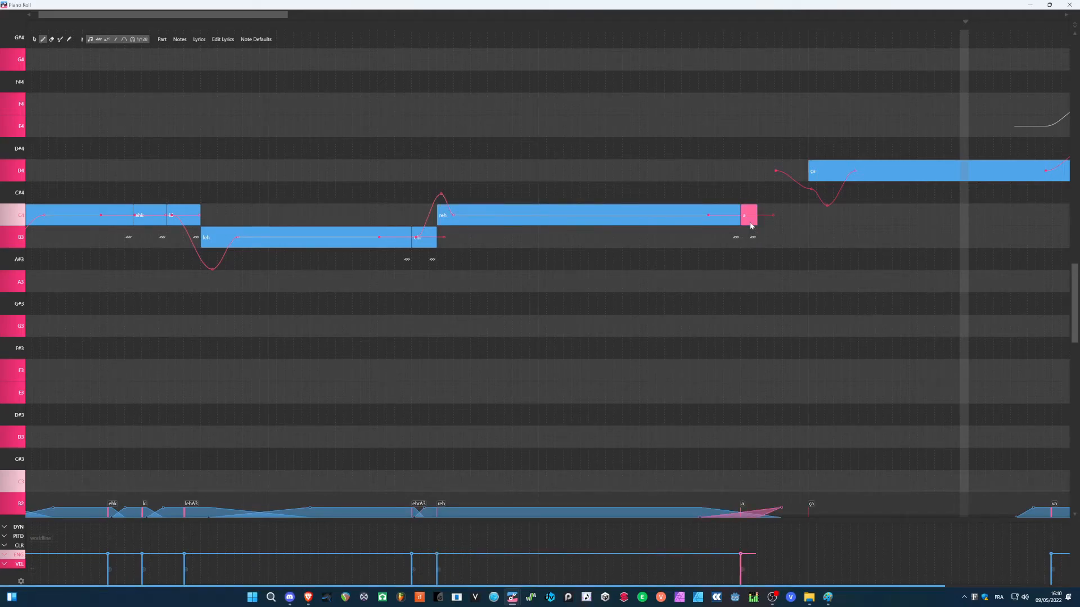
{"action": "double_click", "coordinate": [749, 220]}
{"action": "type", "text": "eh-"}
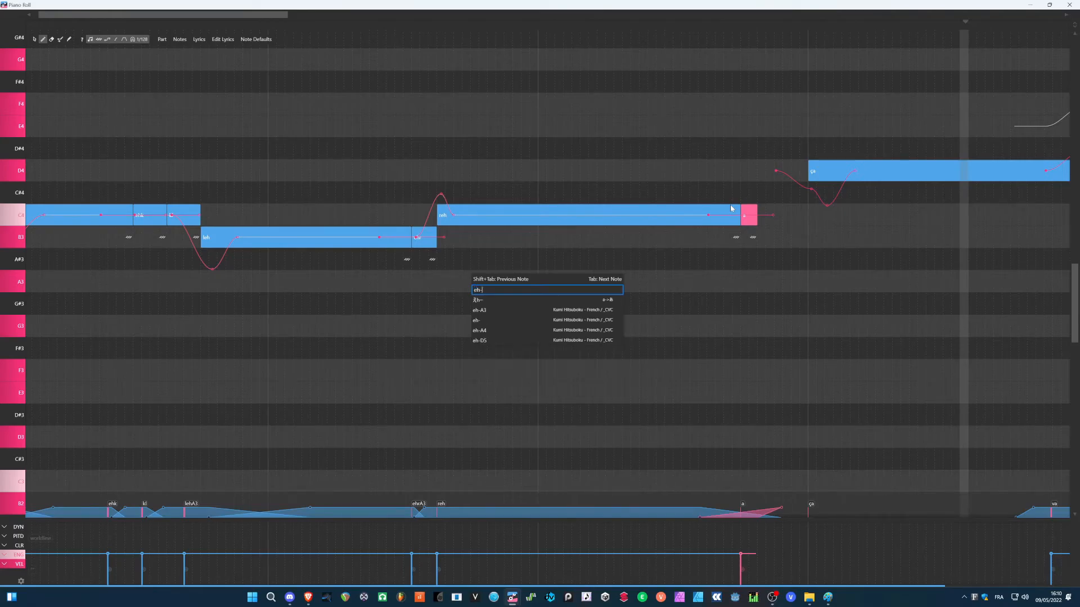
{"action": "key", "text": "Return"}
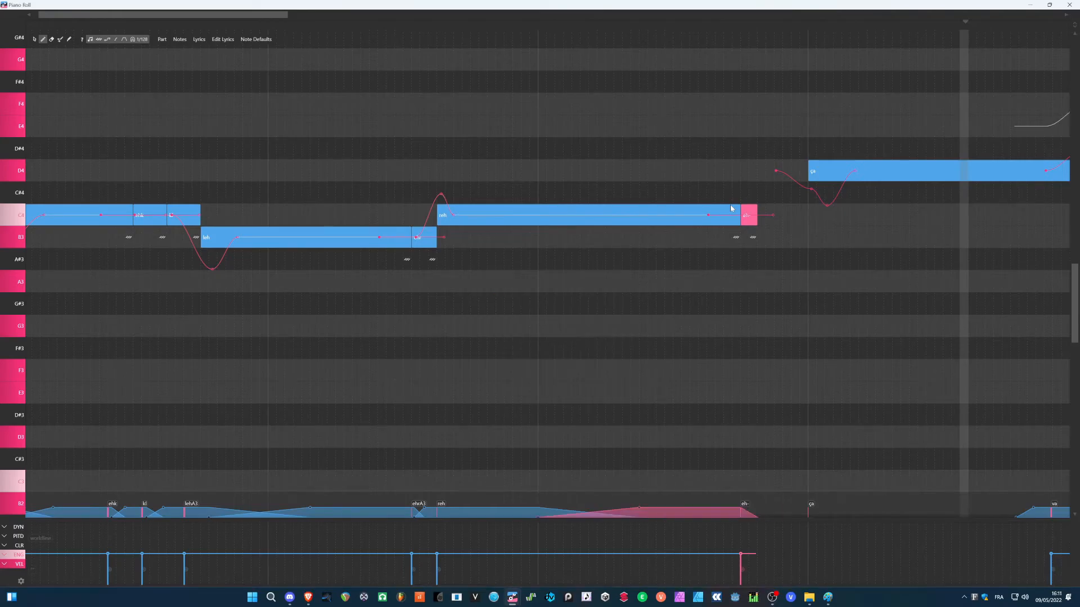
{"action": "scroll", "coordinate": [726, 209], "scroll_direction": "down", "scroll_amount": 2}
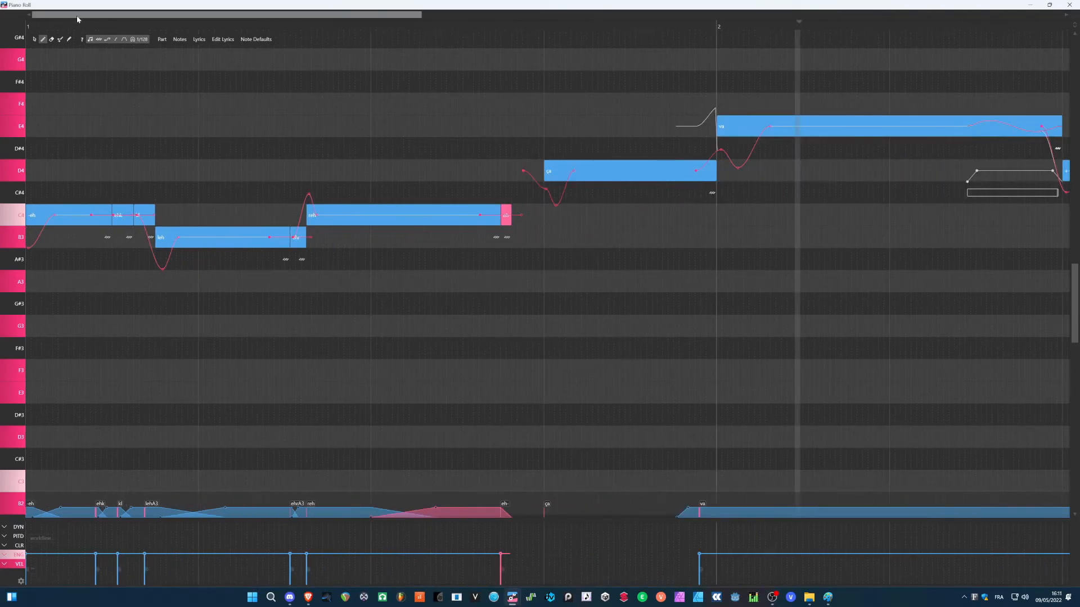
{"action": "left_click_drag", "start_coordinate": [59, 26], "coordinate": [3, 25]}
{"action": "key", "text": "space"}
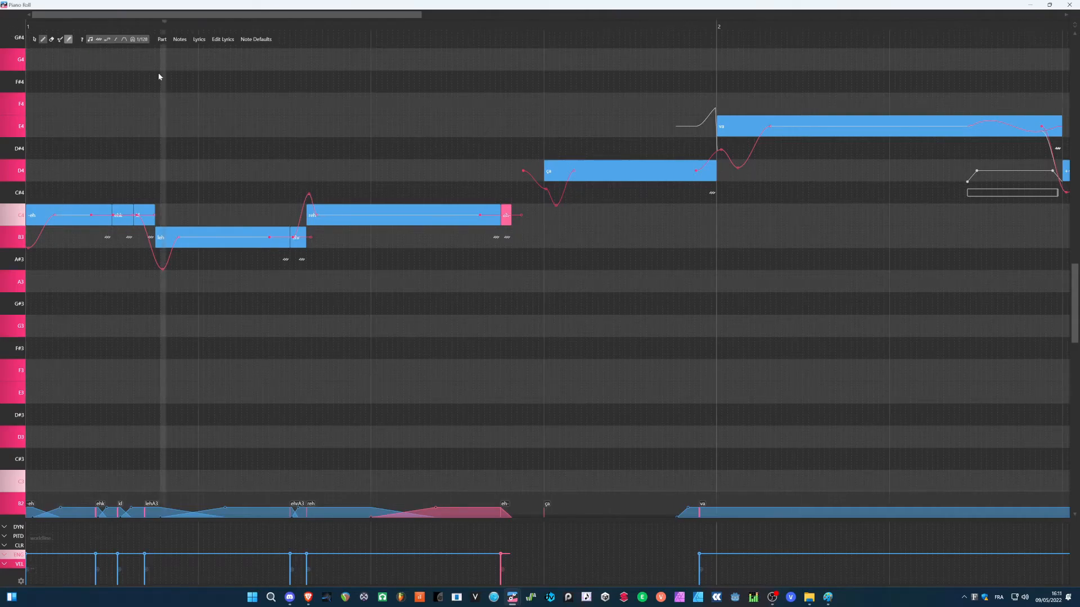
Step: Change the ça note's lyric on D4 to the alias -sa
{"action": "double_click", "coordinate": [548, 178]}
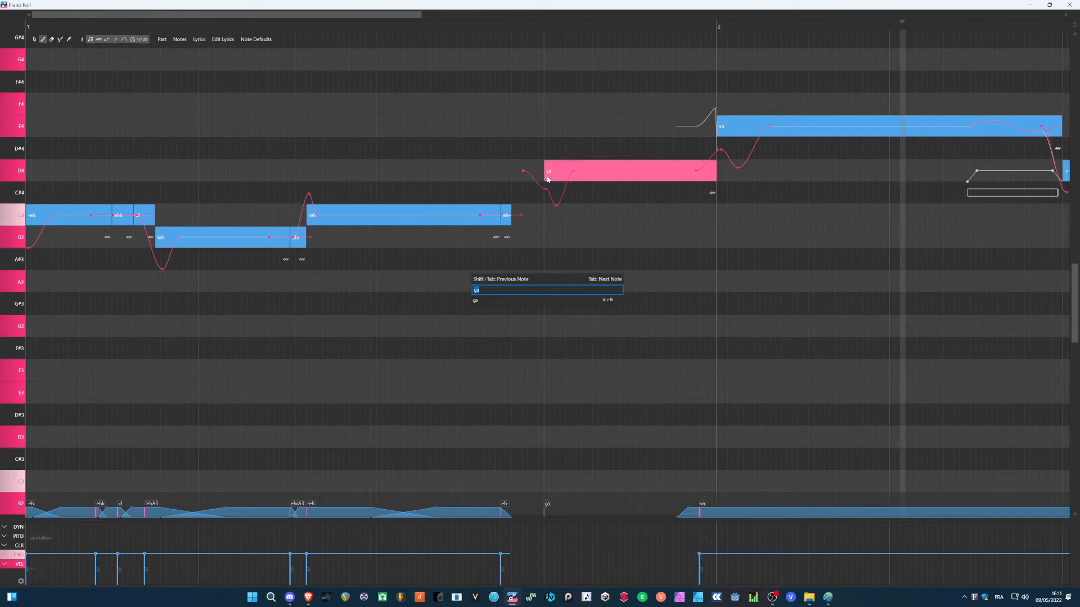
{"action": "type", "text": "-("}
{"action": "key", "text": "BackSpace"}
{"action": "type", "text": "sa"}
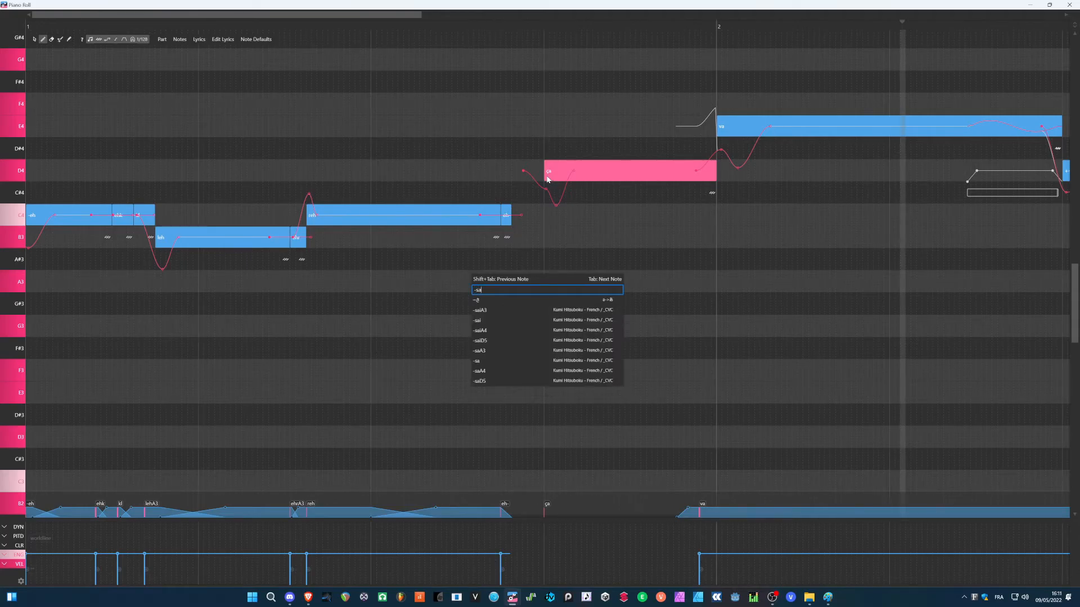
{"action": "key", "text": "Return"}
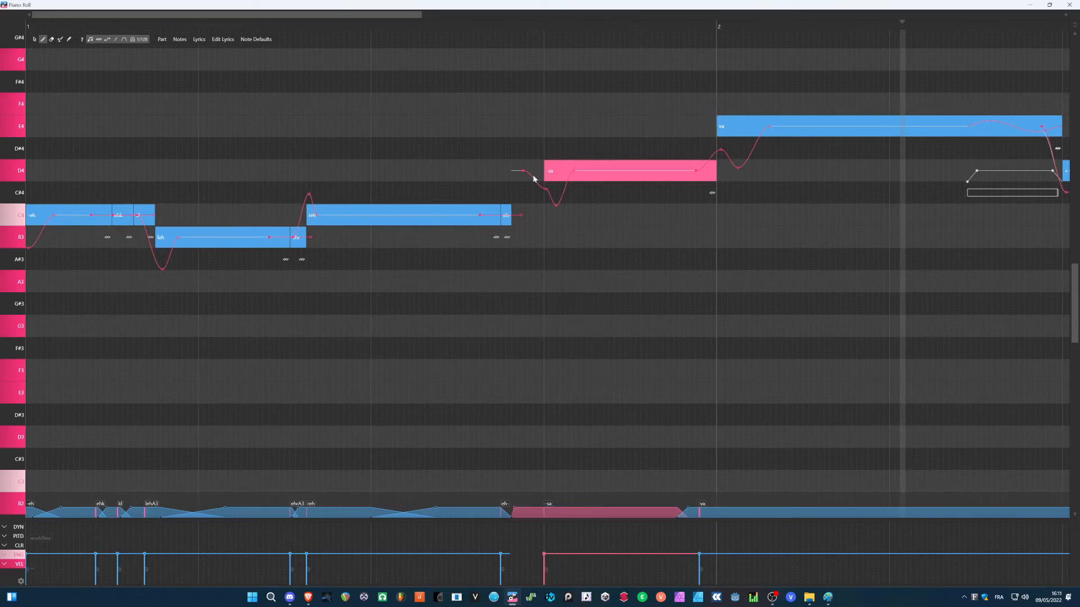
Step: Shorten the -sa note, add a short D4 note with the lyric av before the E4 note, and play this passage
{"action": "scroll", "coordinate": [715, 172], "scroll_direction": "up", "scroll_amount": 3}
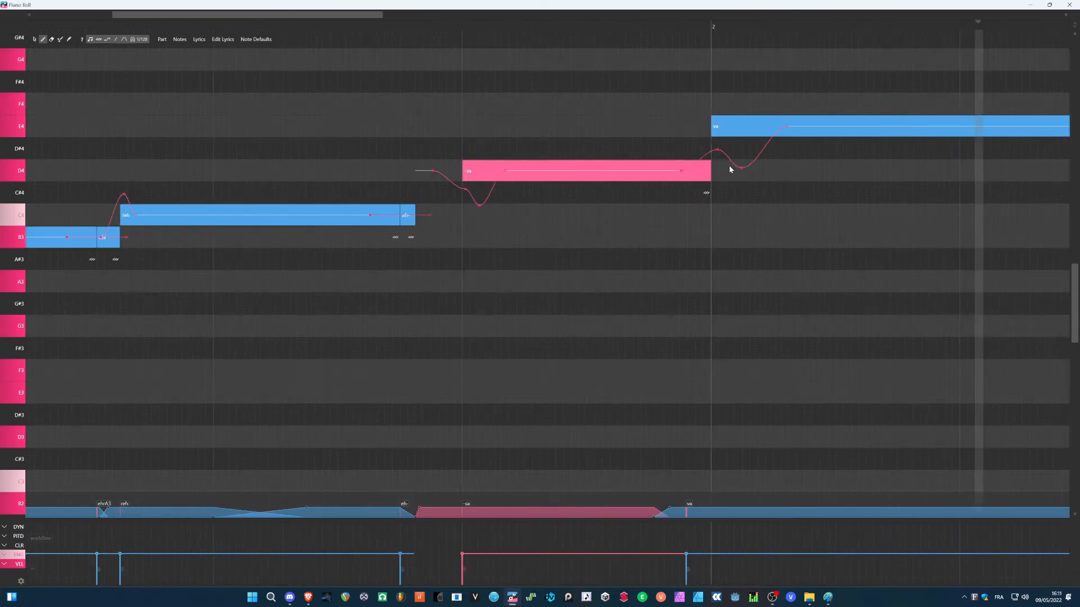
{"action": "mouse_move", "coordinate": [707, 173]}
{"action": "left_mouse_down"}
{"action": "mouse_move", "coordinate": [685, 172]}
{"action": "mouse_move", "coordinate": [705, 179]}
{"action": "left_mouse_up"}
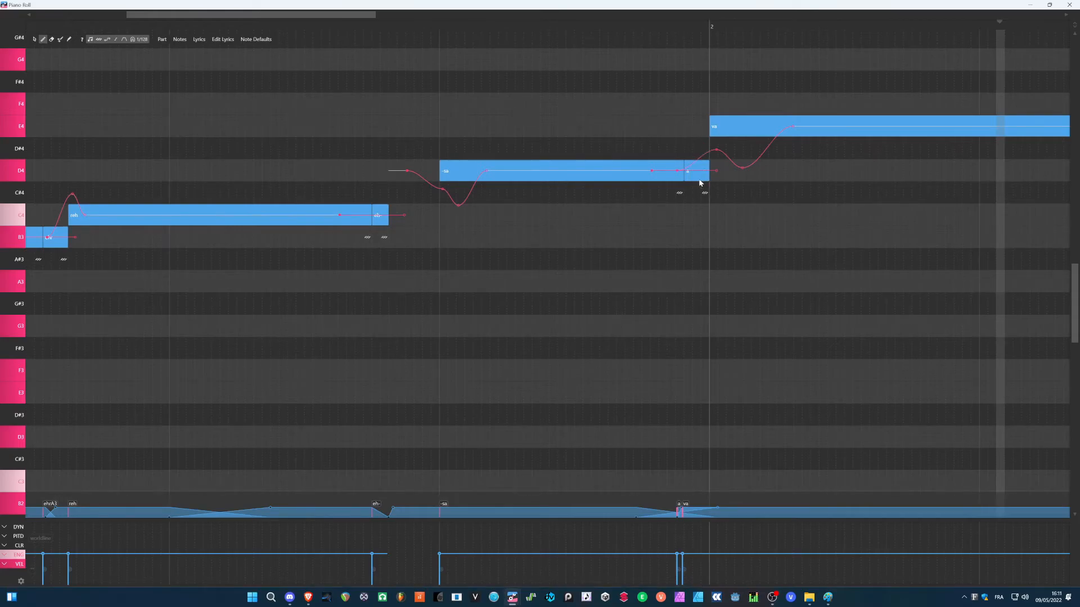
{"action": "double_click", "coordinate": [699, 179]}
{"action": "type", "text": "v"}
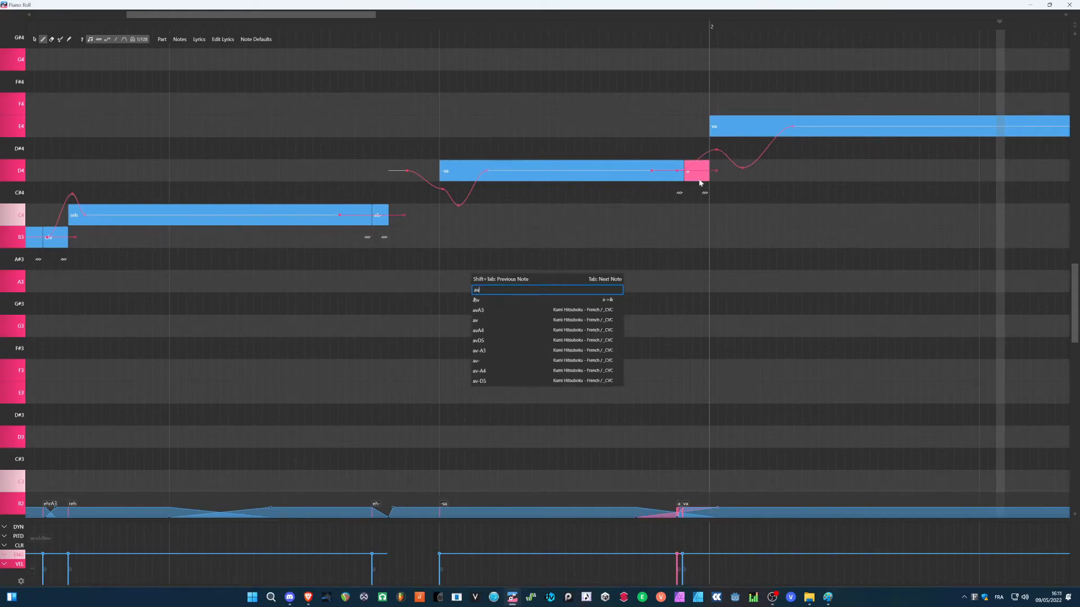
{"action": "key", "text": "Return"}
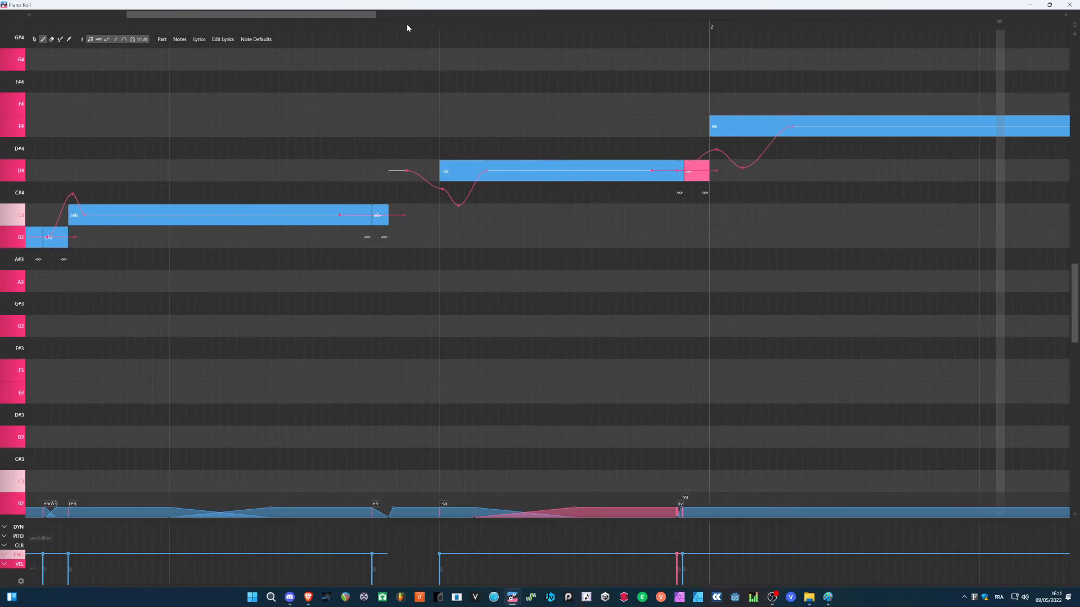
{"action": "left_click", "coordinate": [407, 24]}
{"action": "key", "text": "space"}
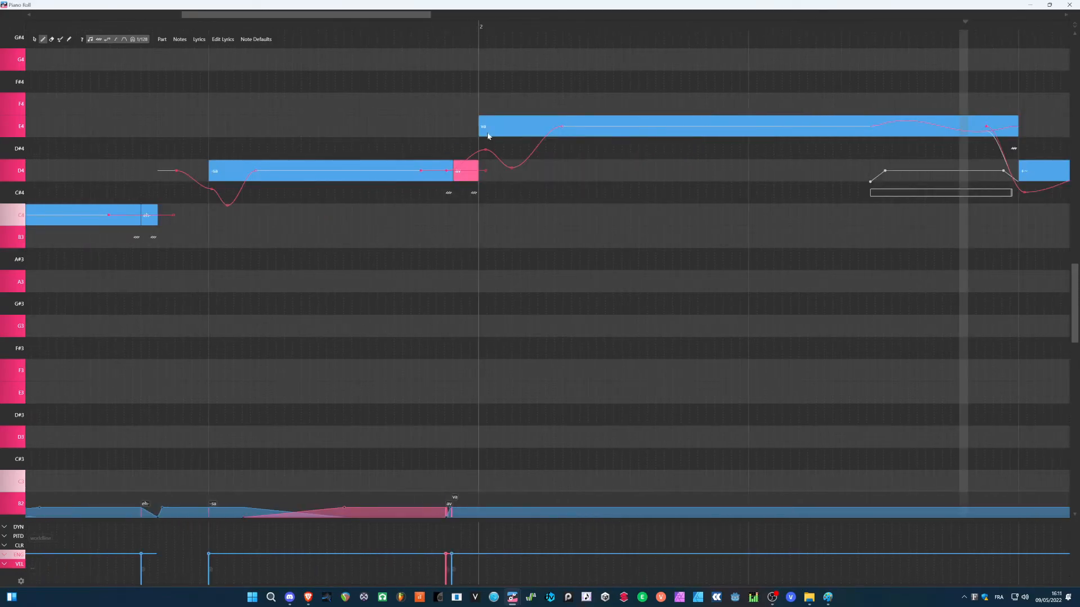
Step: Move the av phoneme earlier in two adjustments to about -54.2 ms, playing from just before the -sa note after each
{"action": "left_click_drag", "start_coordinate": [445, 509], "coordinate": [418, 509]}
{"action": "left_click", "coordinate": [176, 23]}
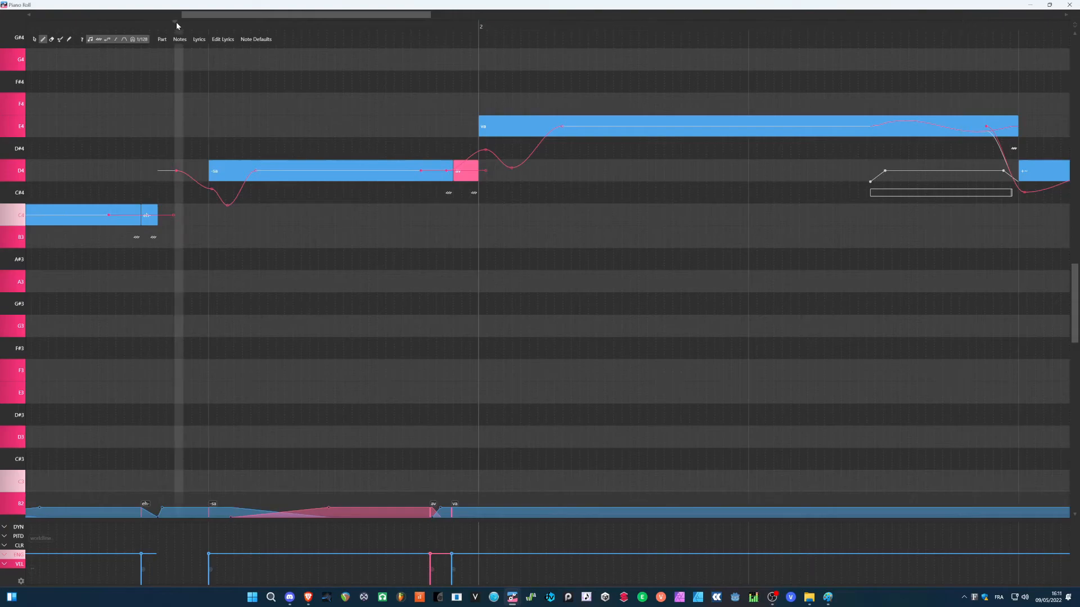
{"action": "key", "text": "space"}
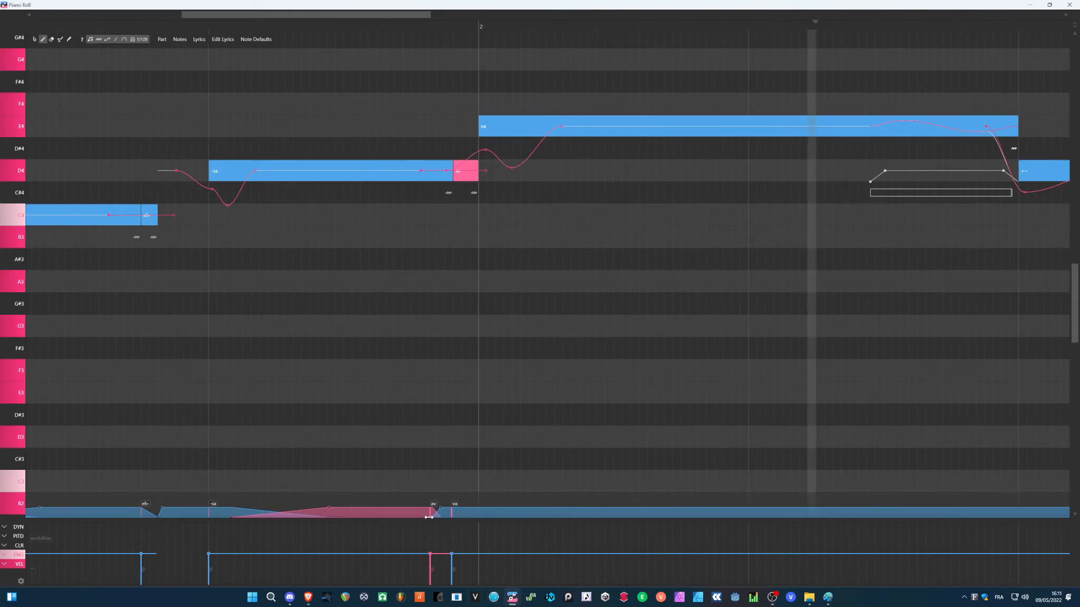
{"action": "left_click_drag", "start_coordinate": [431, 513], "coordinate": [404, 513]}
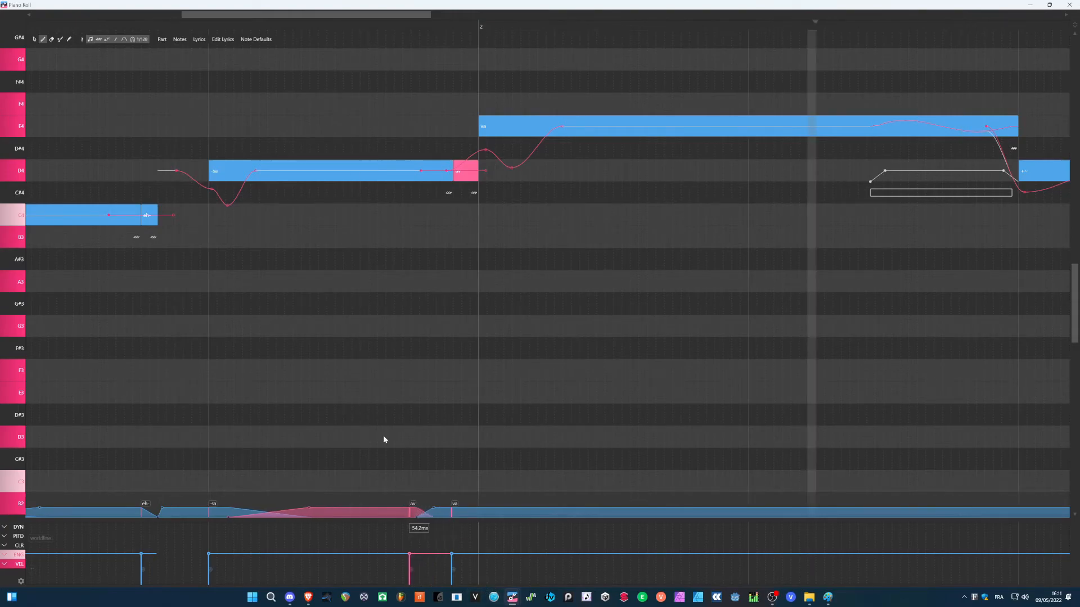
{"action": "left_click", "coordinate": [188, 25]}
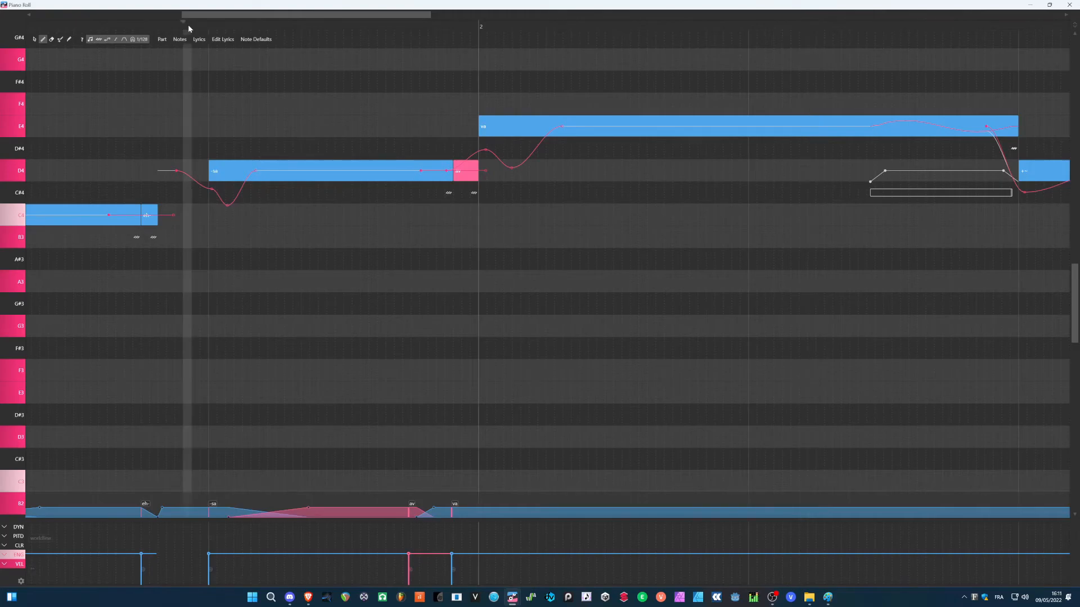
{"action": "key", "text": "space"}
{"action": "key", "text": "space"}
Step: Replay the passage from the end of the eh- note to check the transitions through -sa and av
{"action": "scroll", "coordinate": [172, 148], "scroll_direction": "down", "scroll_amount": 1}
{"action": "scroll", "coordinate": [172, 148], "scroll_direction": "left", "scroll_amount": 2}
{"action": "scroll", "coordinate": [232, 182], "scroll_direction": "left", "scroll_amount": 2}
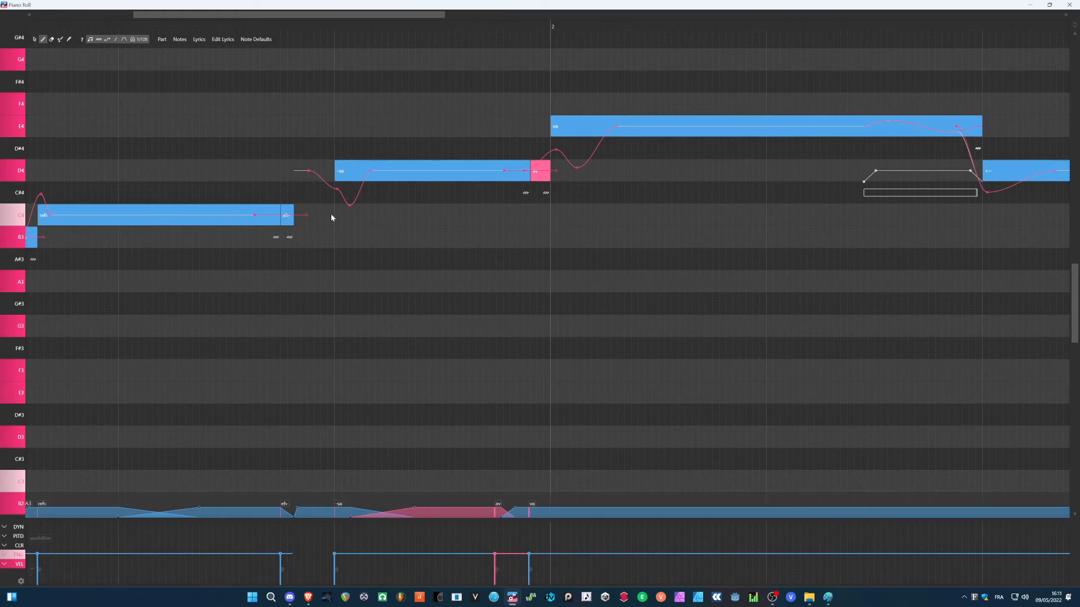
{"action": "scroll", "coordinate": [331, 217], "scroll_direction": "up", "scroll_amount": 1}
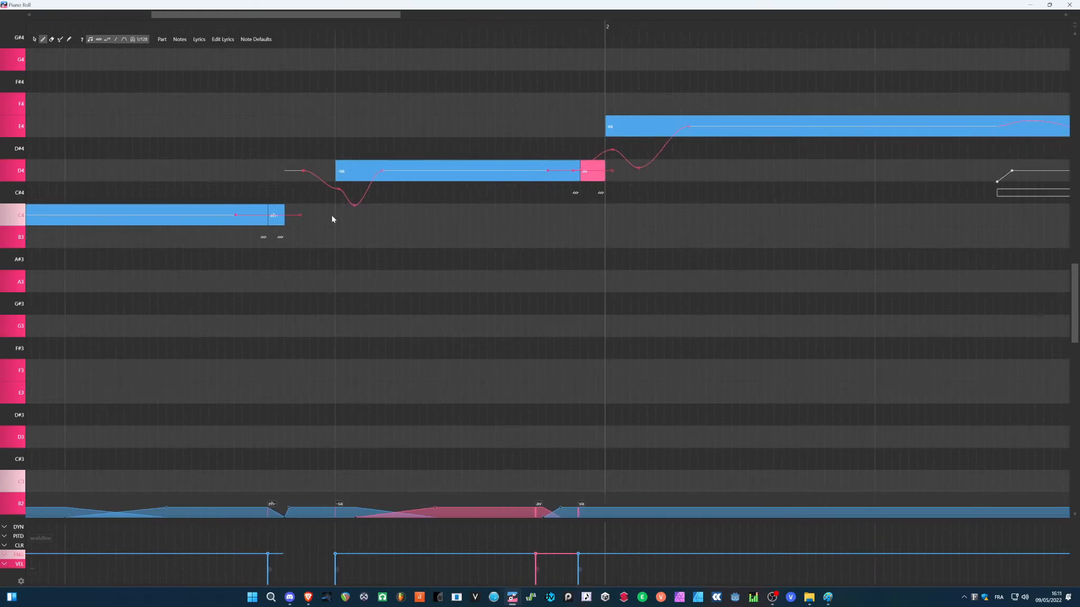
{"action": "left_click", "coordinate": [286, 24]}
{"action": "key", "text": "space"}
{"action": "key", "text": "space"}
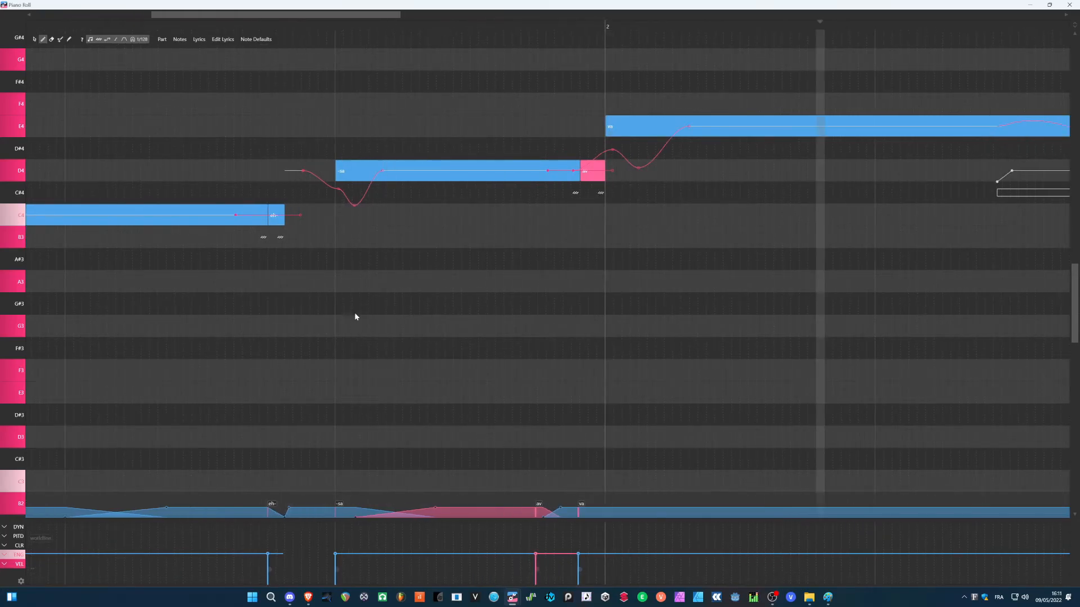
Step: Add a short D4 note directly after the last D4 note, set its lyric to a-, and play from the E4 note
{"action": "scroll", "coordinate": [354, 319], "scroll_direction": "right", "scroll_amount": 6}
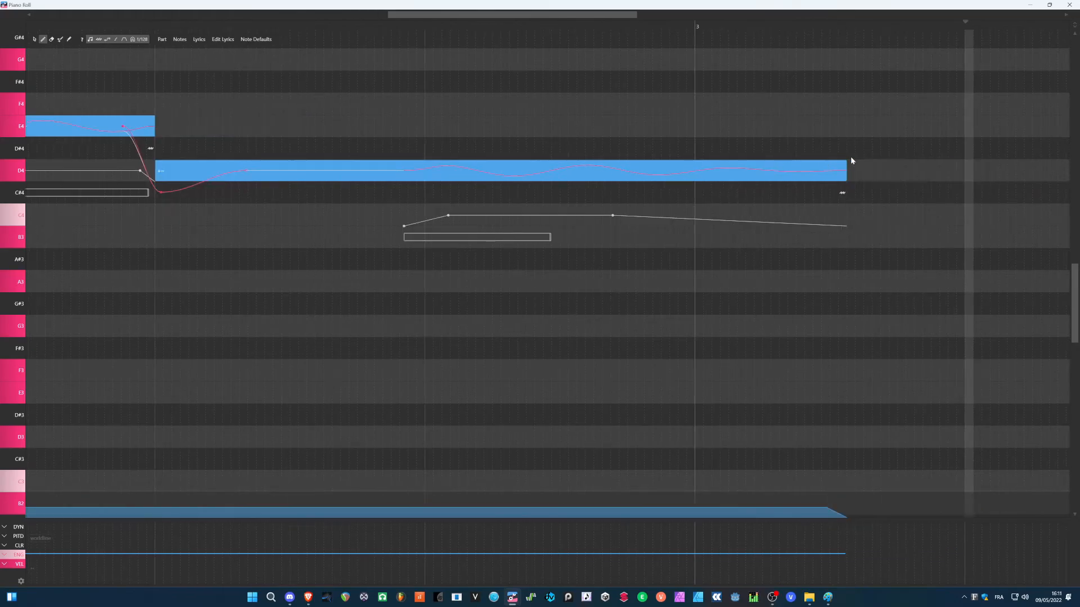
{"action": "left_click_drag", "start_coordinate": [850, 166], "coordinate": [872, 176]}
{"action": "double_click", "coordinate": [862, 177]}
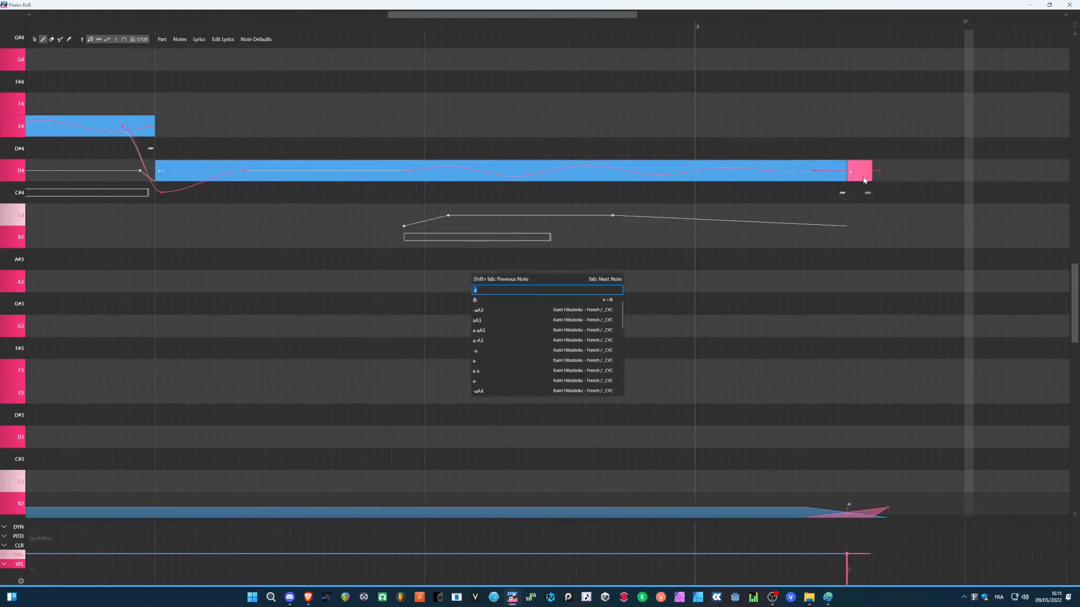
{"action": "type", "text": "-"}
{"action": "key", "text": "Return"}
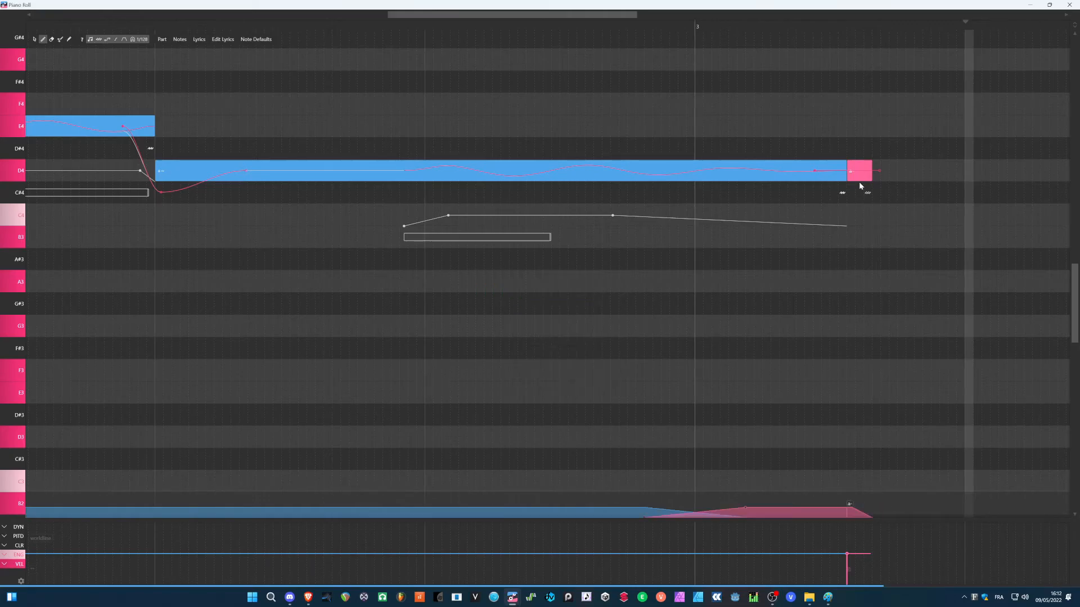
{"action": "scroll", "coordinate": [703, 202], "scroll_direction": "down", "scroll_amount": 1}
{"action": "scroll", "coordinate": [704, 201], "scroll_direction": "down", "scroll_amount": 1}
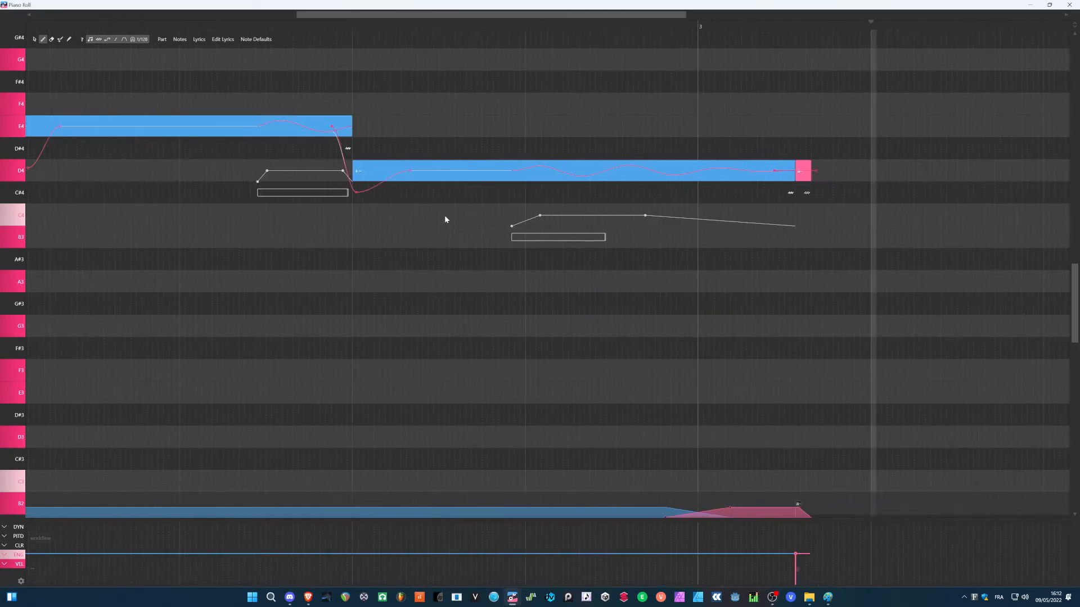
{"action": "scroll", "coordinate": [447, 214], "scroll_direction": "left", "scroll_amount": 2}
{"action": "left_click", "coordinate": [111, 24]}
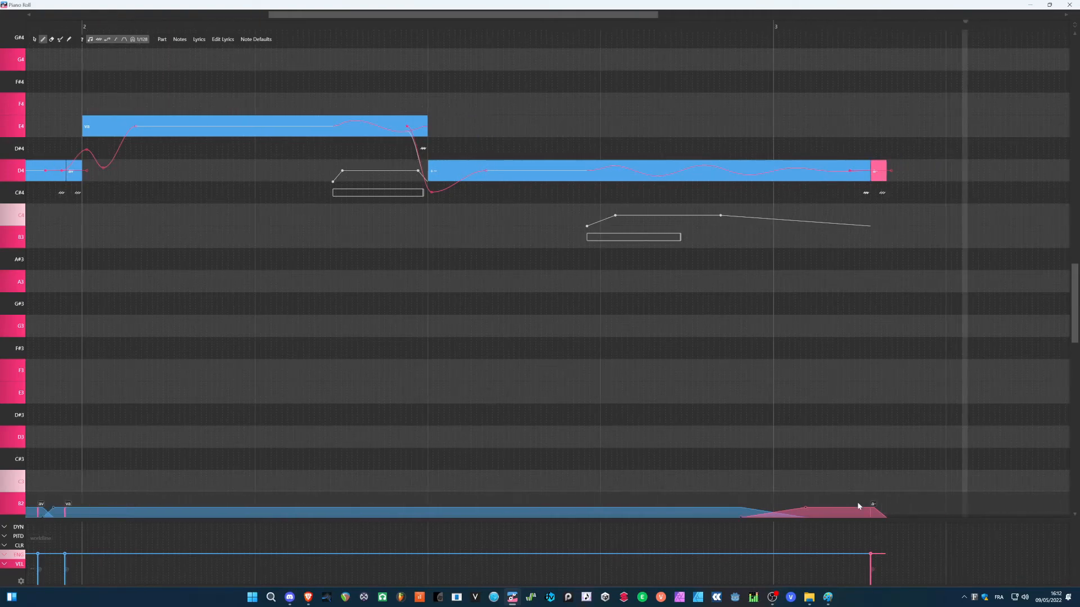
Step: Move the a- phoneme earlier in two adjustments, playing from just before the last long D4 note after each
{"action": "left_click_drag", "start_coordinate": [858, 507], "coordinate": [824, 510]}
{"action": "left_click", "coordinate": [403, 25]}
{"action": "key", "text": "space"}
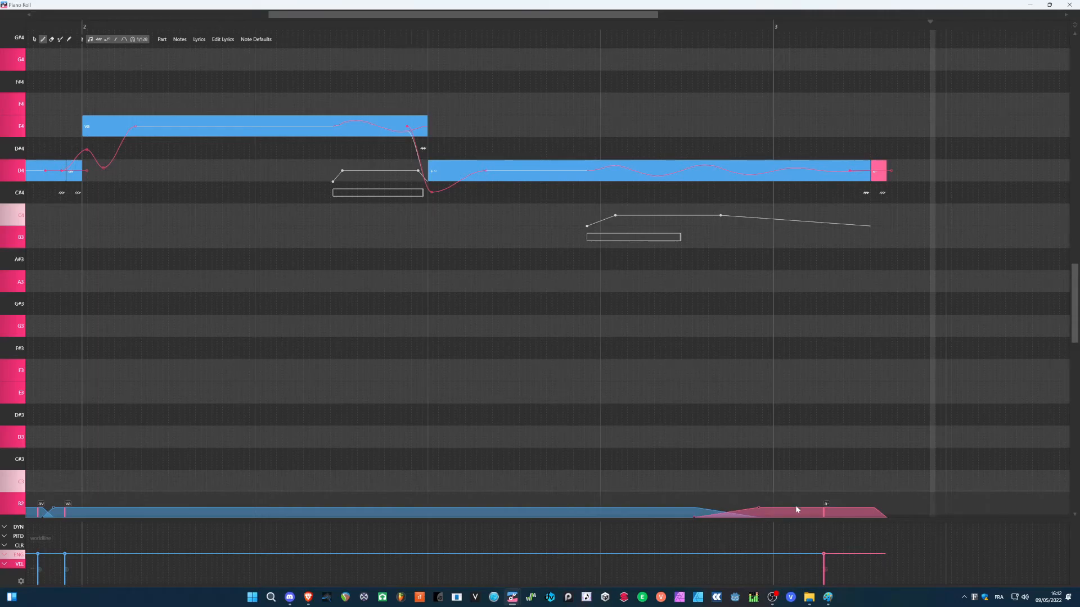
{"action": "left_click_drag", "start_coordinate": [822, 510], "coordinate": [794, 510]}
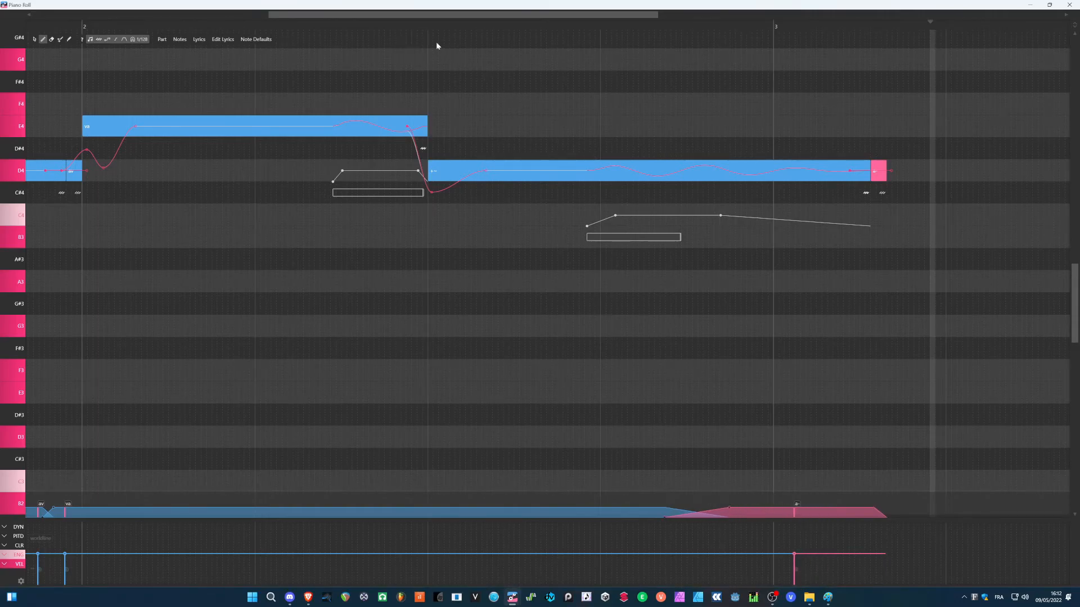
{"action": "left_click", "coordinate": [409, 24]}
{"action": "key", "text": "space"}
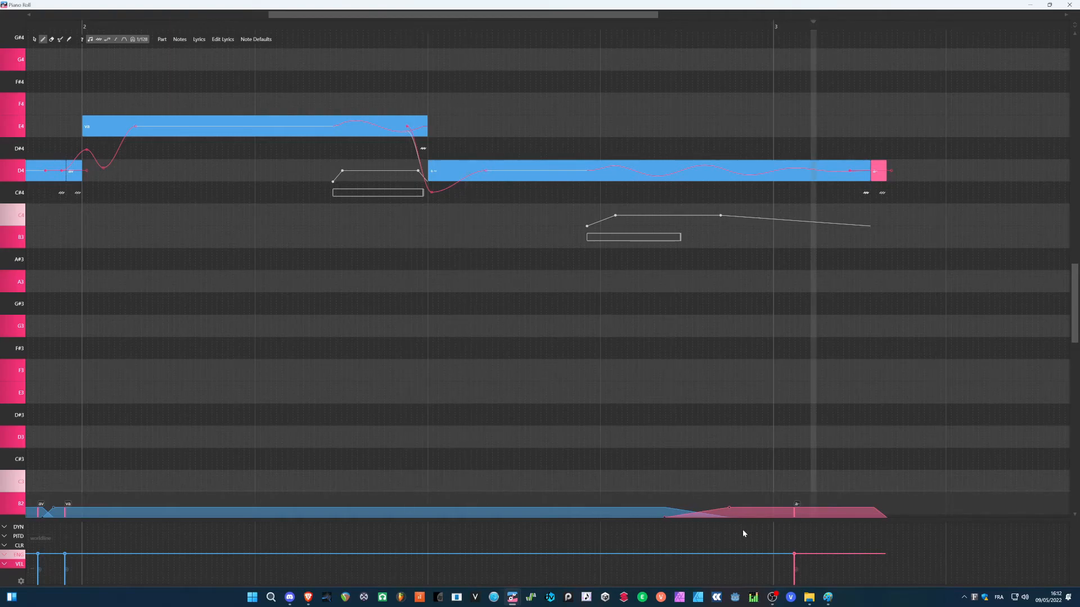
Step: Shorten the a- phoneme's overlap, then lengthen it to 193.1 ms, playing from around the start of the last long D4 note after each change
{"action": "left_click_drag", "start_coordinate": [731, 510], "coordinate": [675, 507]}
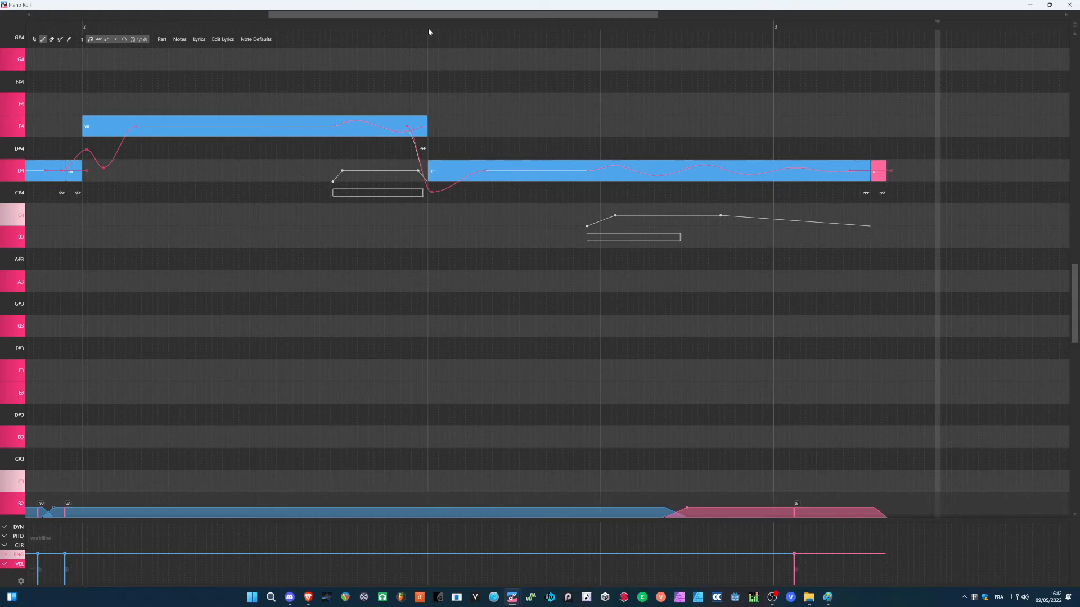
{"action": "left_click", "coordinate": [427, 24]}
{"action": "key", "text": "space"}
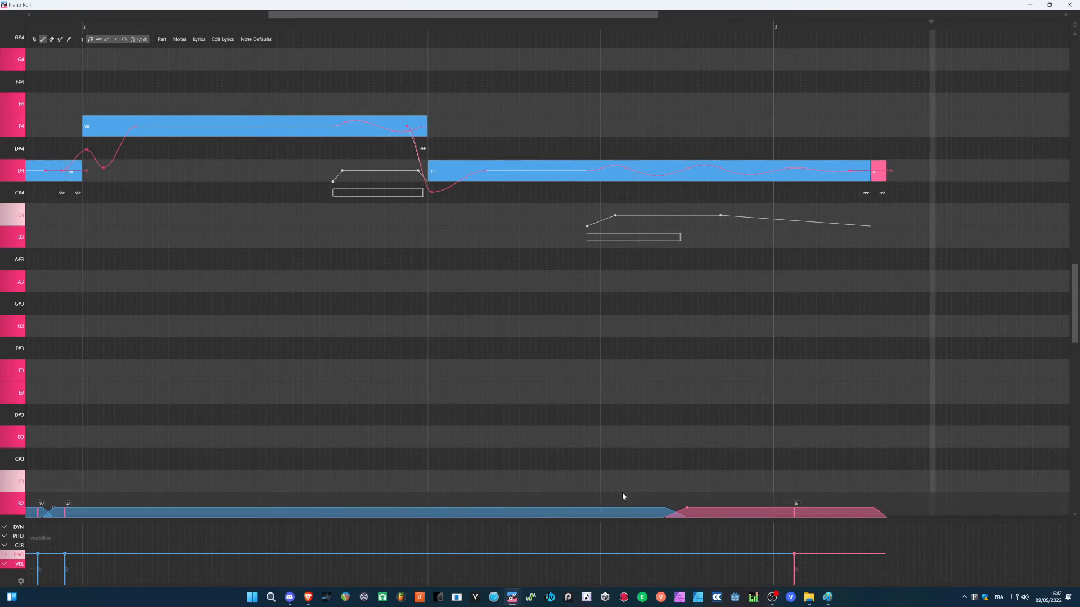
{"action": "left_click_drag", "start_coordinate": [692, 512], "coordinate": [721, 465]}
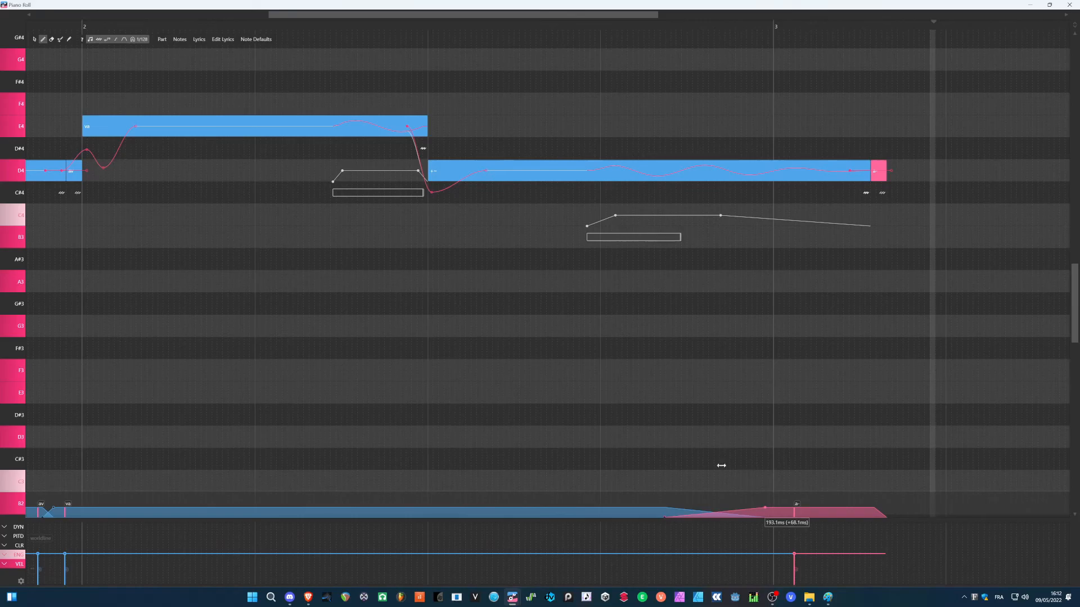
{"action": "left_click", "coordinate": [410, 21]}
{"action": "key", "text": "space"}
Step: Play the whole phrase from the beginning of bar 1 to check all the transitions
{"action": "scroll", "coordinate": [451, 235], "scroll_direction": "down", "scroll_amount": 4}
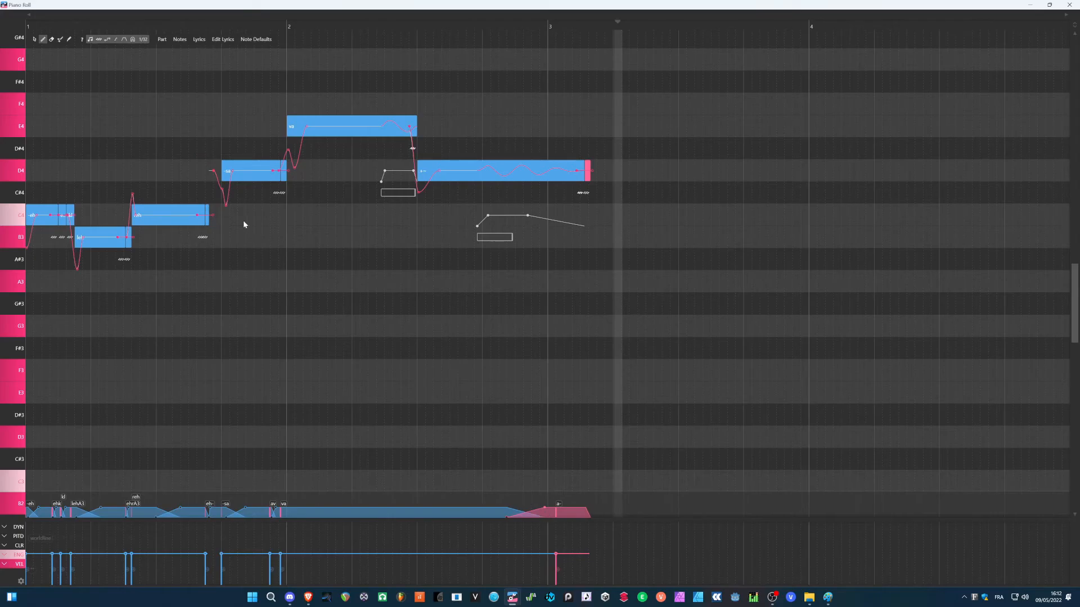
{"action": "left_click_drag", "start_coordinate": [70, 23], "coordinate": [2, 21]}
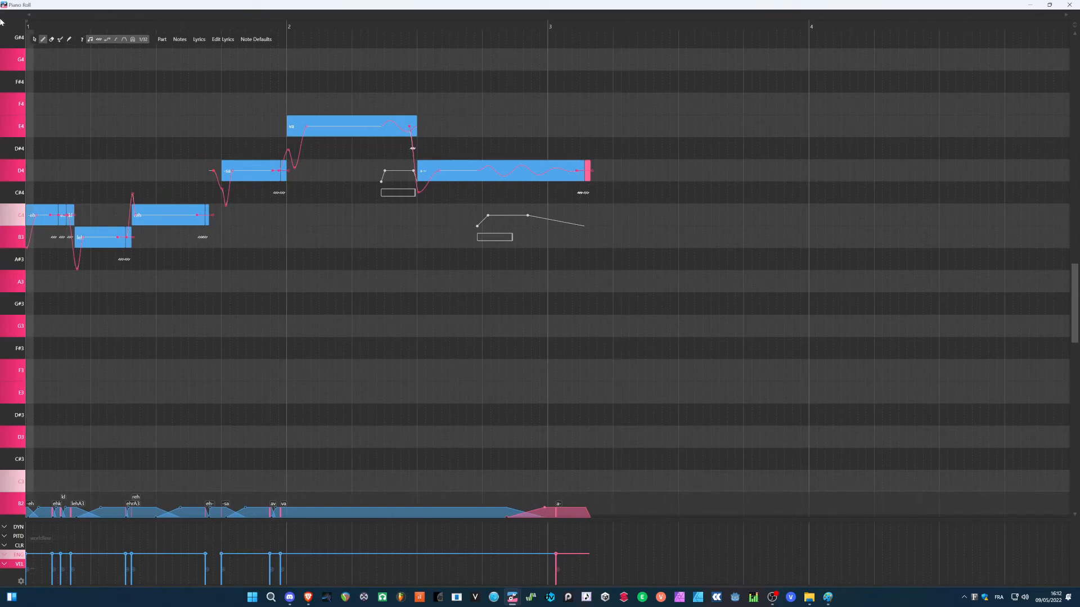
{"action": "key", "text": "space"}
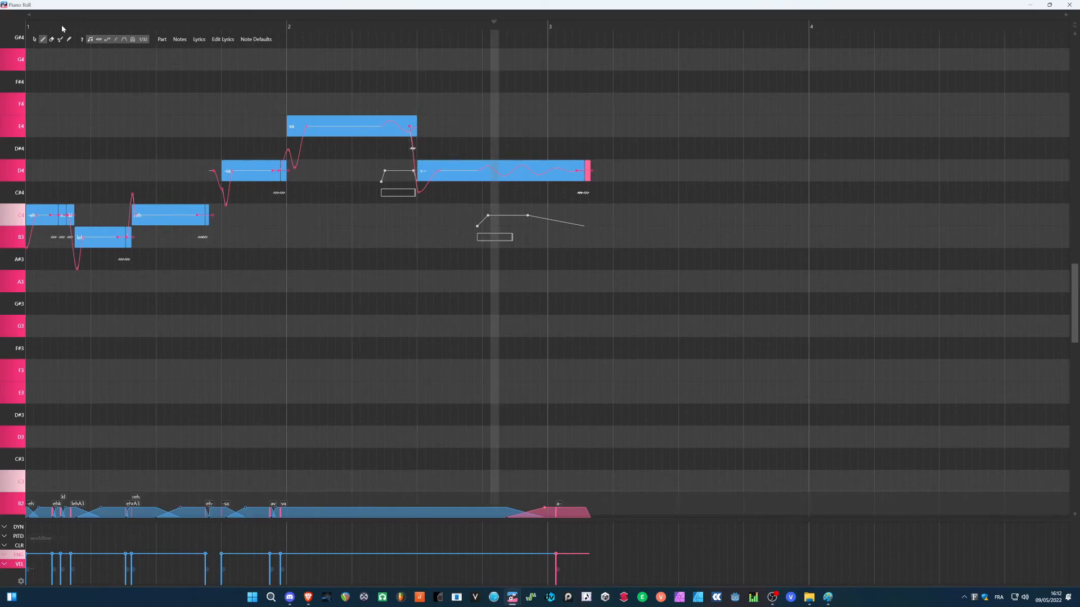
{"action": "key", "text": "space"}
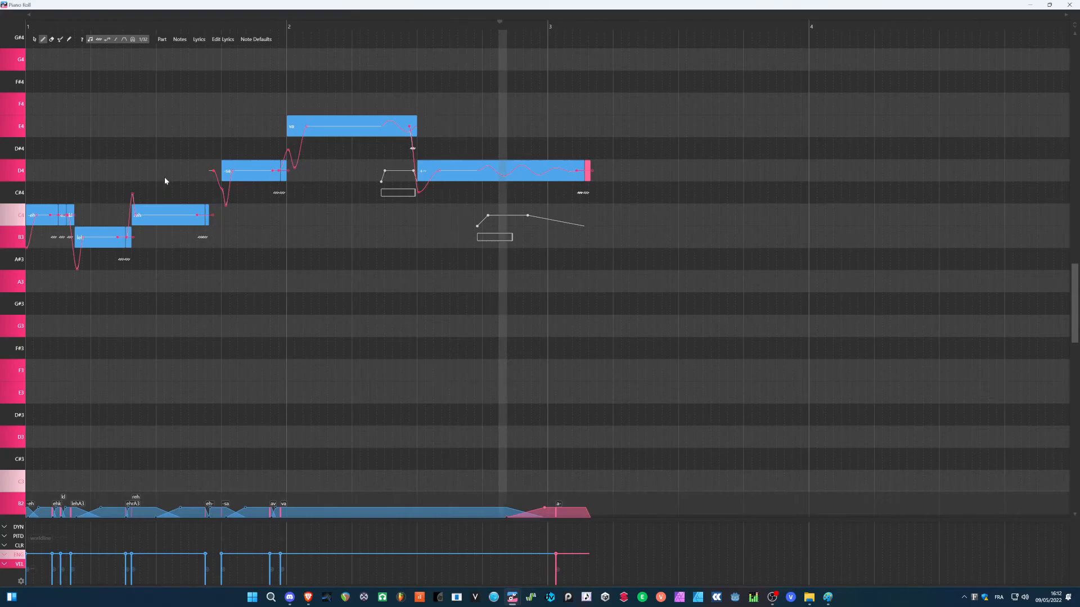
Step: Show the dynamics (DYN) curve with pitch deviation (PITD) behind it and enlarge the expression area
{"action": "scroll", "coordinate": [158, 148], "scroll_direction": "up", "scroll_amount": 2}
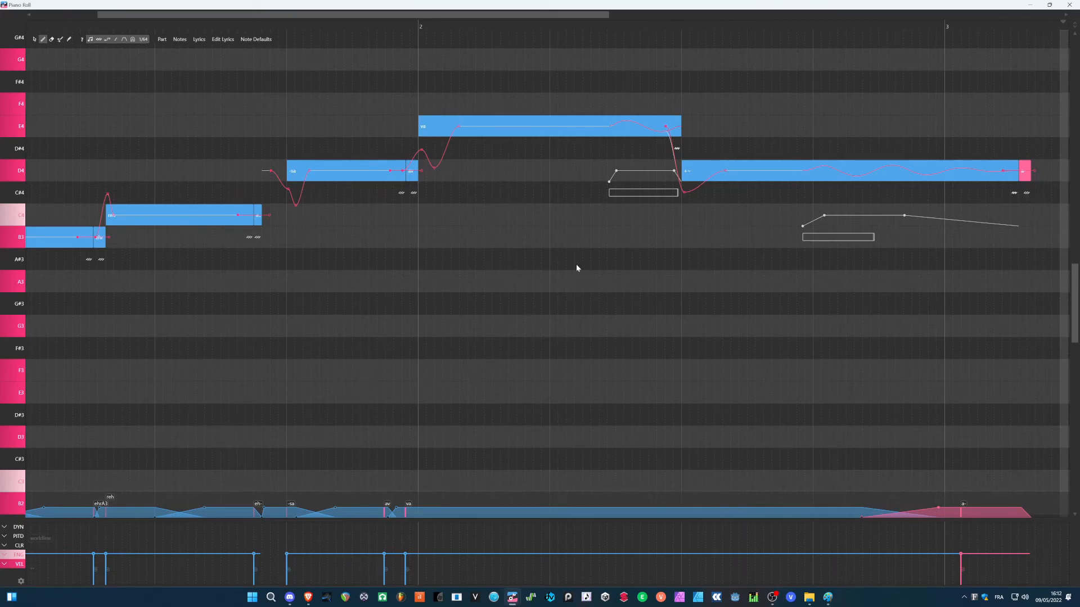
{"action": "left_click", "coordinate": [17, 543]}
{"action": "left_click", "coordinate": [17, 526]}
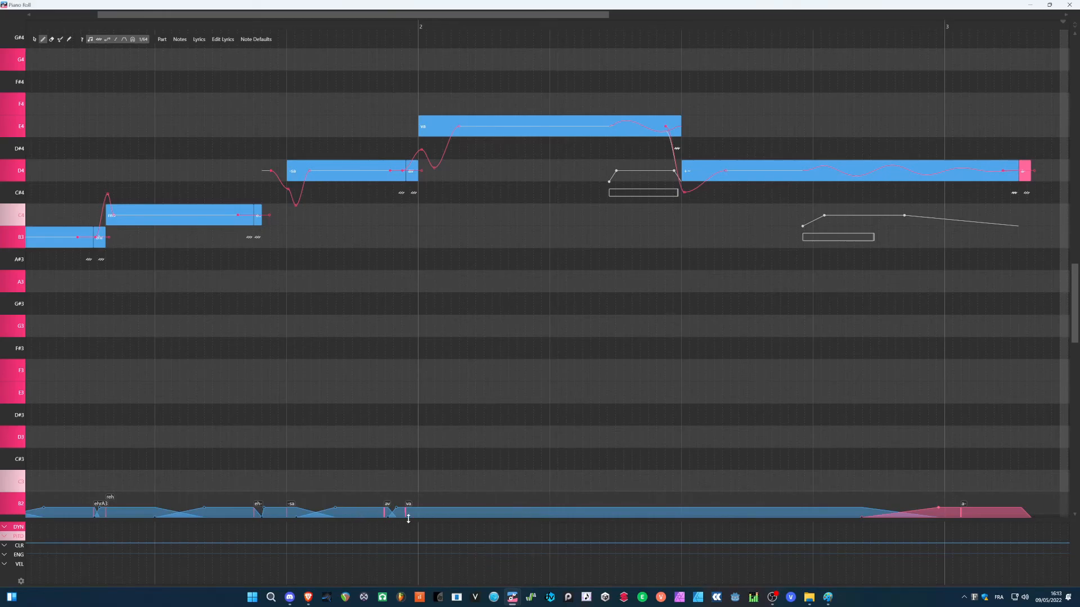
{"action": "left_click_drag", "start_coordinate": [412, 521], "coordinate": [398, 434]}
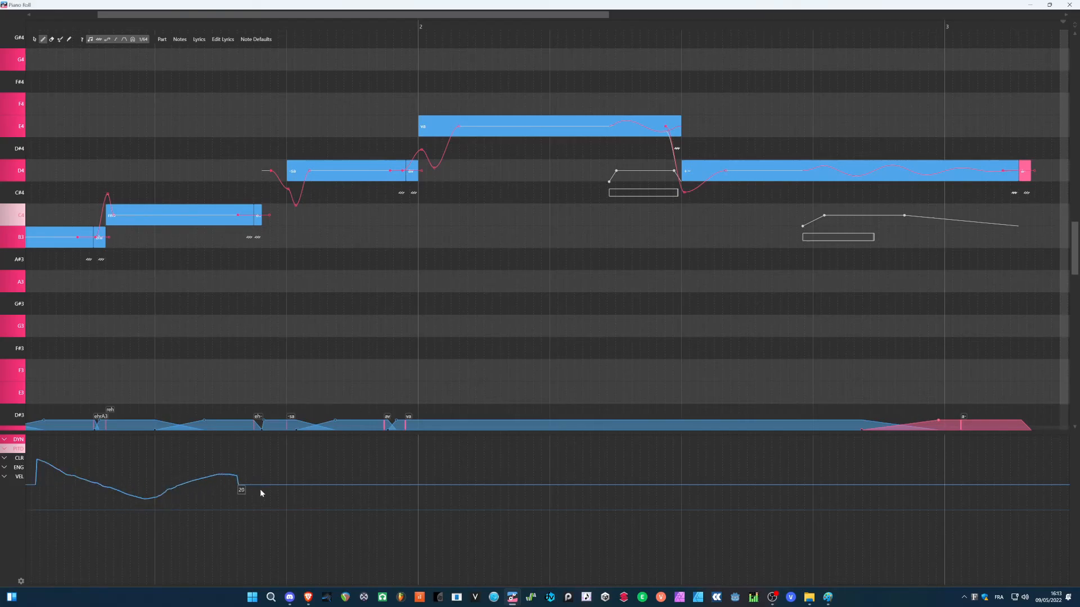
Step: Try a freehand wavy dynamics curve from the middle of the B3 note to the start of -sa, play from the beginning, and undo it
{"action": "left_click_drag", "start_coordinate": [297, 484], "coordinate": [299, 486]}
{"action": "left_click_drag", "start_coordinate": [44, 27], "coordinate": [6, 28]}
{"action": "key", "text": "space"}
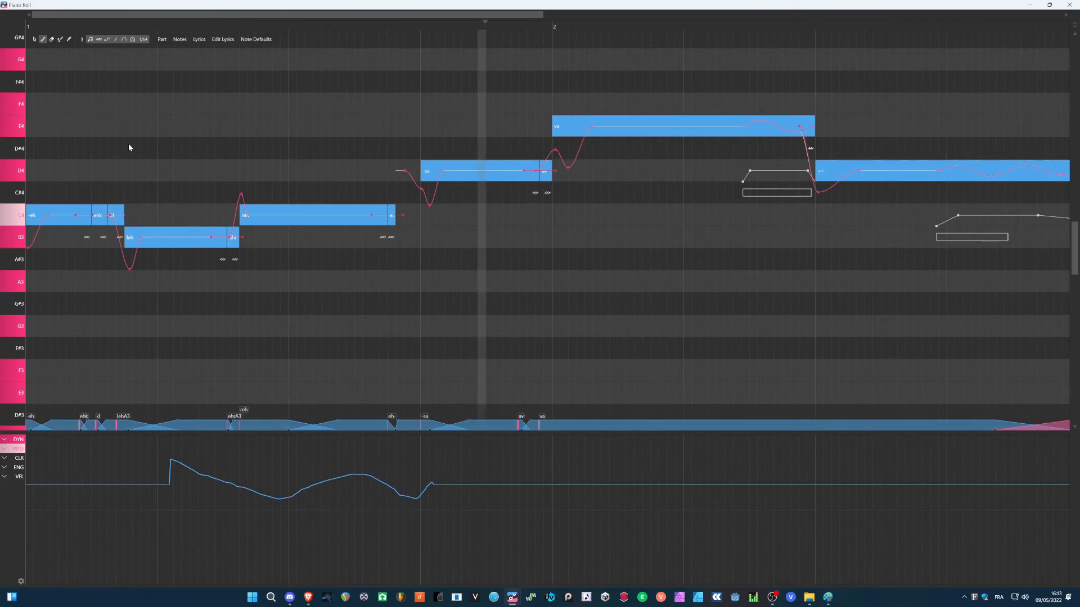
{"action": "key", "text": "space"}
{"action": "key", "text": "ctrl+z"}
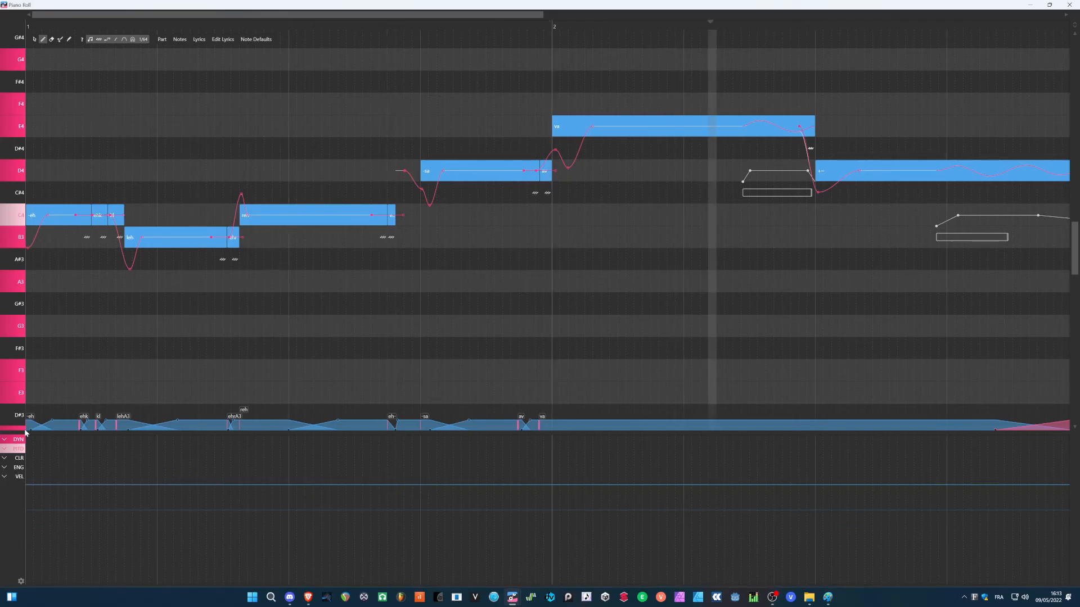
Step: Show the velocity expression, view the list of available expressions, and review the default lyric, portamento and vibrato settings for notes
{"action": "left_click", "coordinate": [5, 476]}
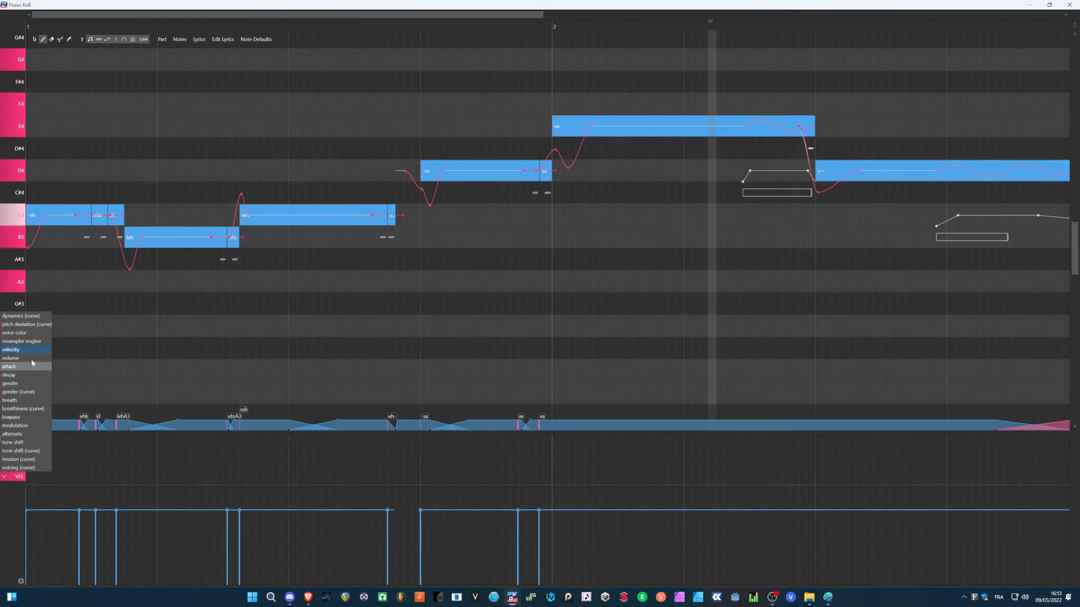
{"action": "key", "text": "Escape"}
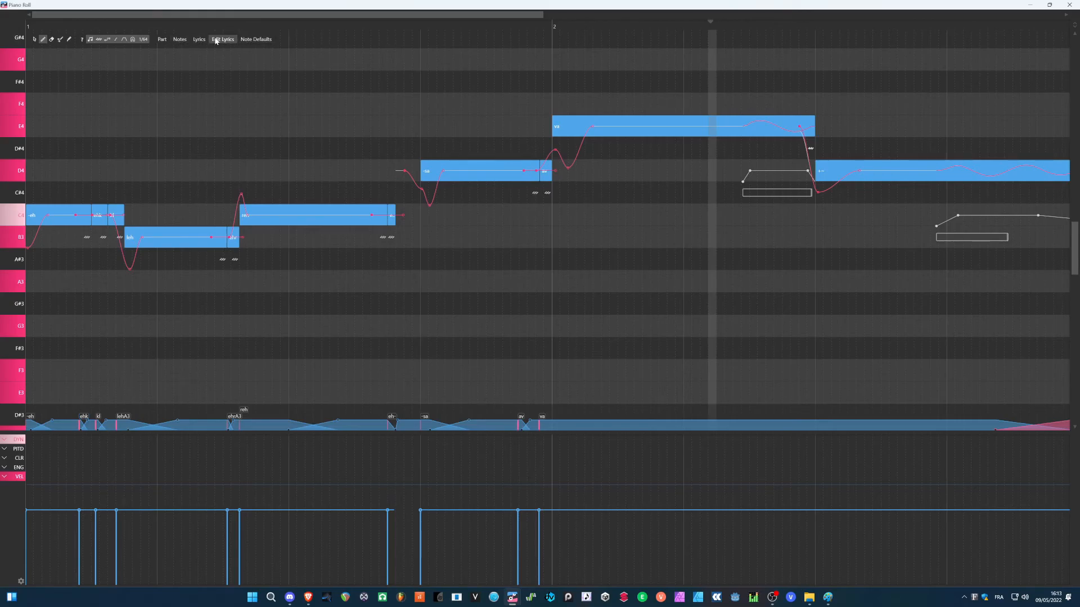
{"action": "left_click", "coordinate": [244, 40]}
{"action": "left_click_drag", "start_coordinate": [152, 83], "coordinate": [570, 206]}
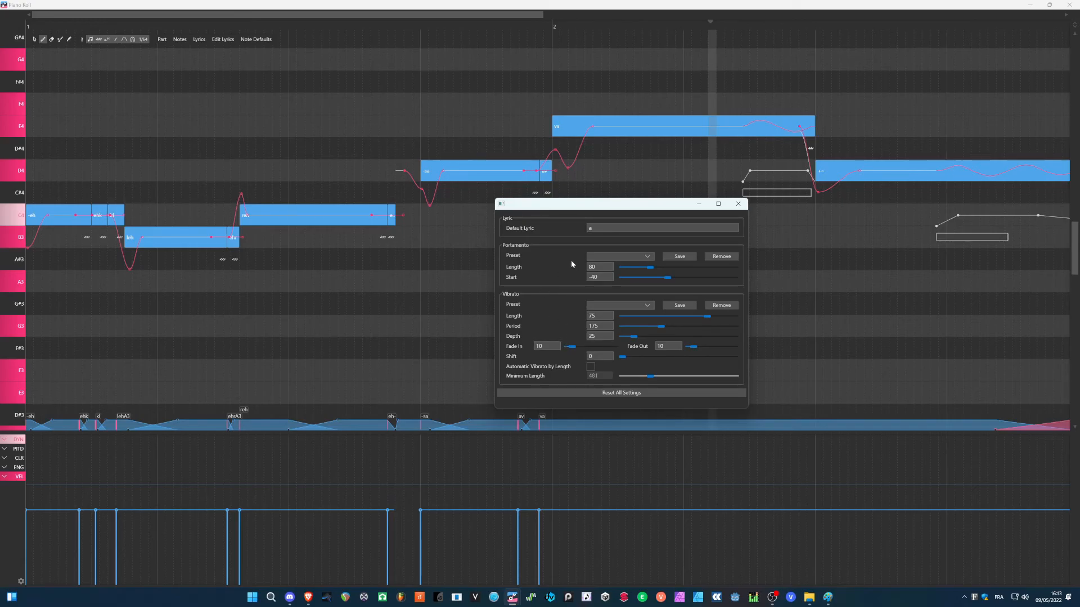
{"action": "left_click", "coordinate": [738, 204]}
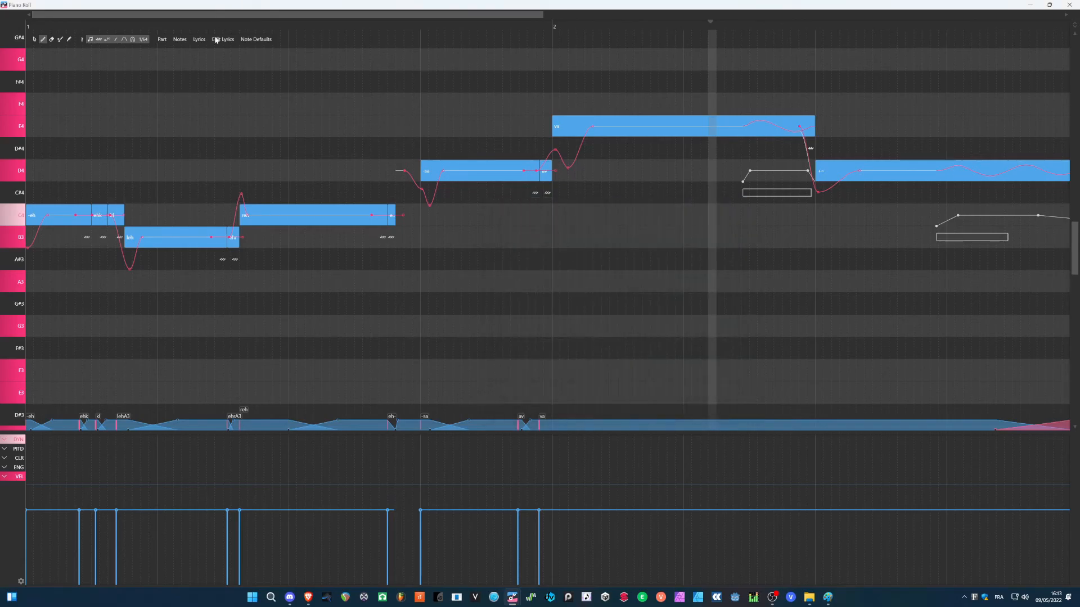
Step: Look through the available part and lyric commands and view the Edit Lyrics window, cancelling without changes
{"action": "left_click", "coordinate": [162, 39]}
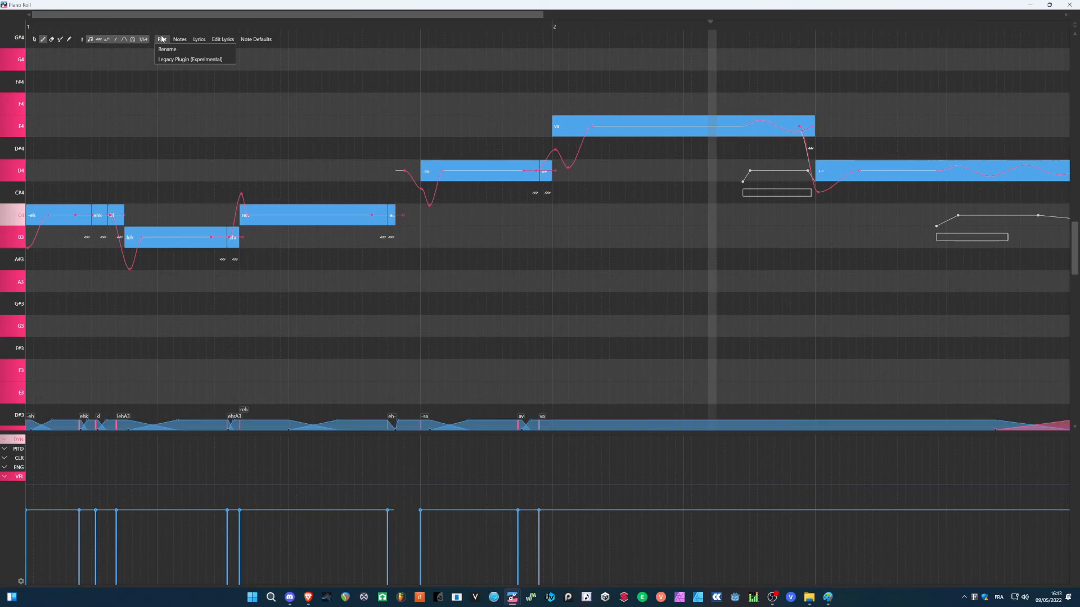
{"action": "mouse_move", "coordinate": [180, 40]}
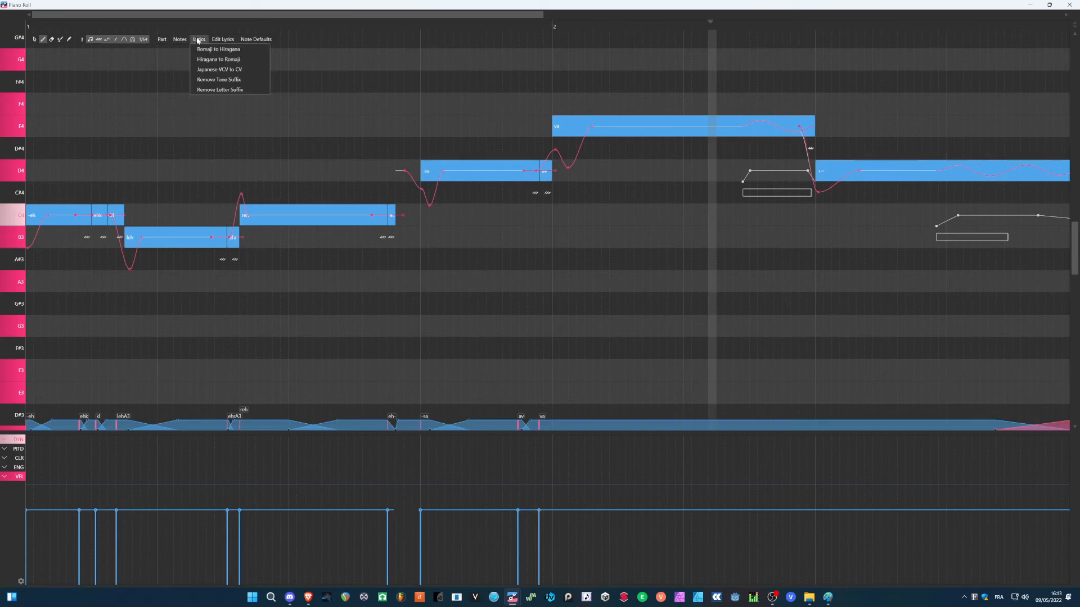
{"action": "left_click", "coordinate": [224, 39]}
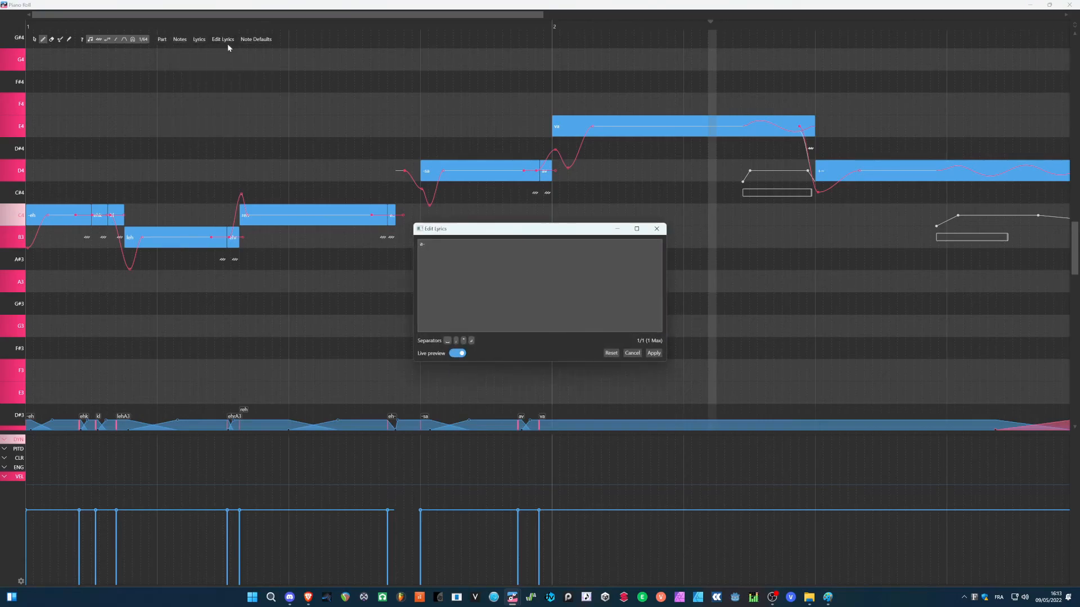
{"action": "left_click", "coordinate": [632, 354]}
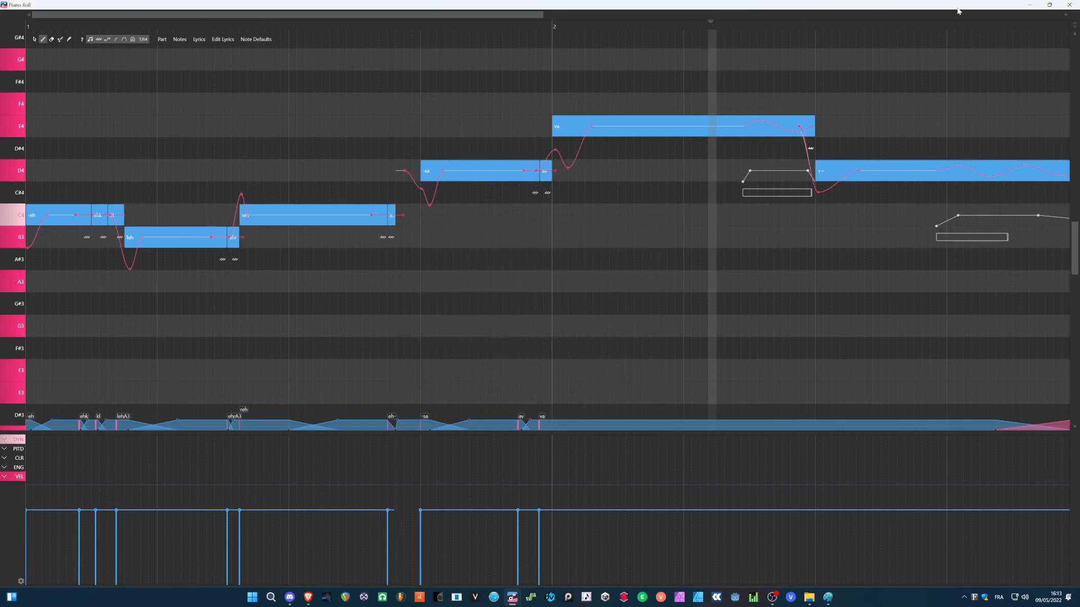
{"action": "left_click", "coordinate": [162, 40]}
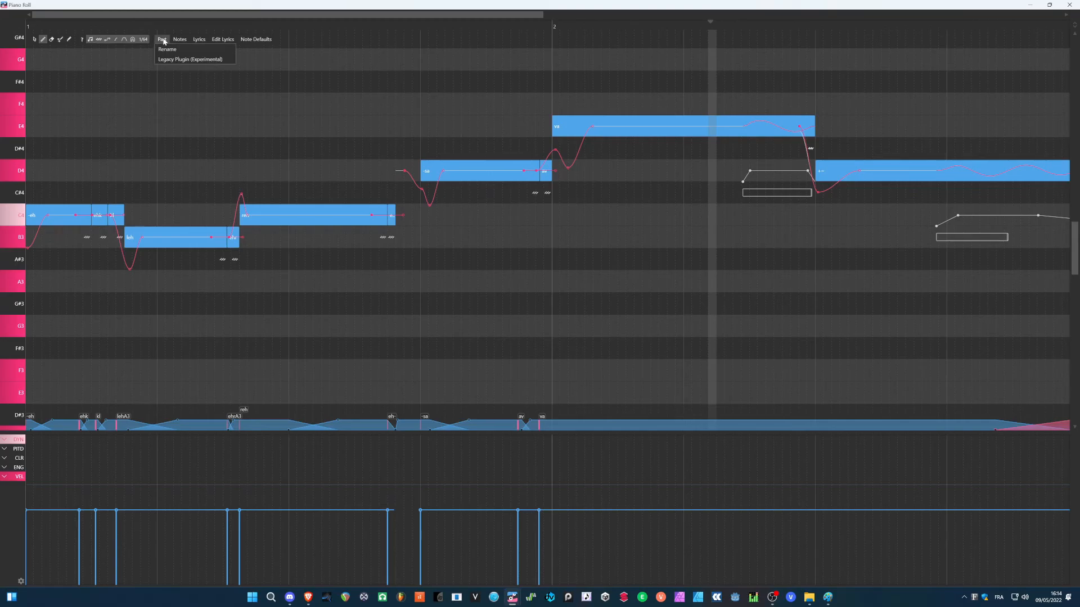
{"action": "left_click", "coordinate": [162, 40]}
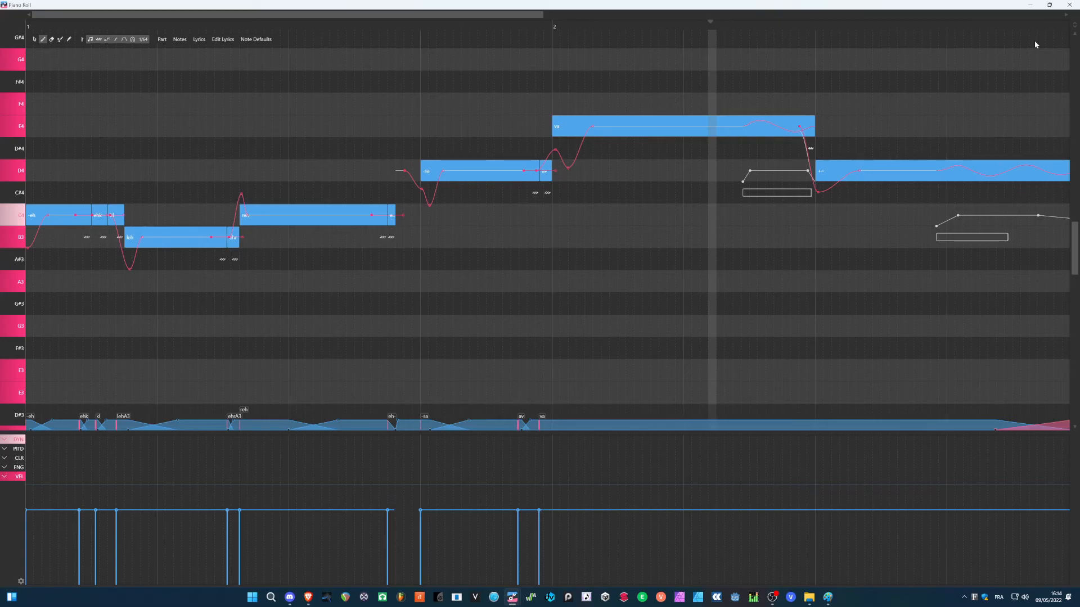
Step: Minimize the piano roll, open the project's expression definitions, and examine the gender expression's settings
{"action": "left_click", "coordinate": [1029, 5]}
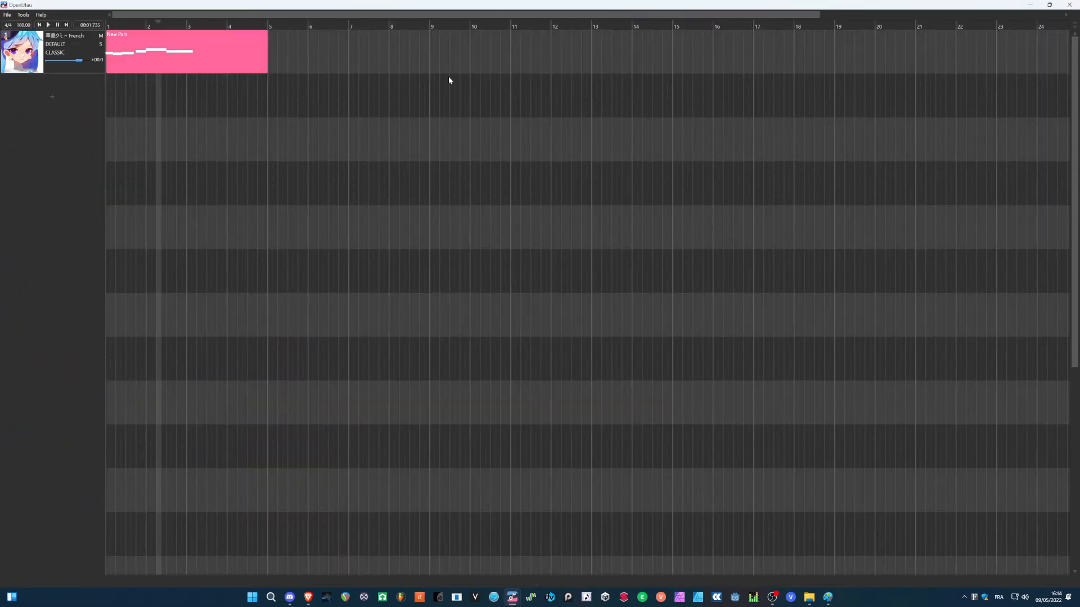
{"action": "left_click", "coordinate": [25, 16]}
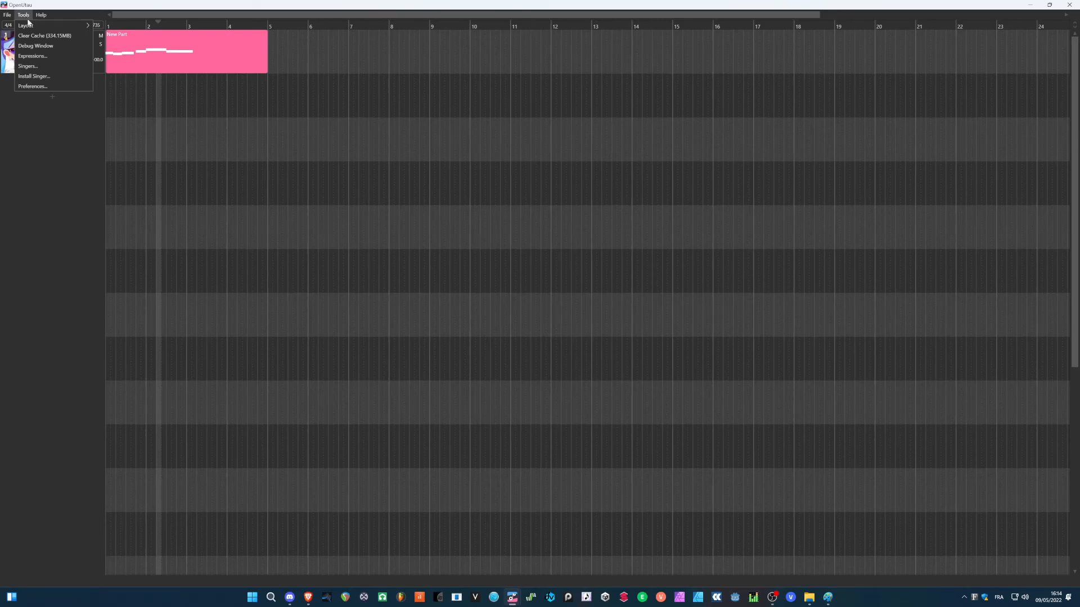
{"action": "left_click", "coordinate": [37, 56]}
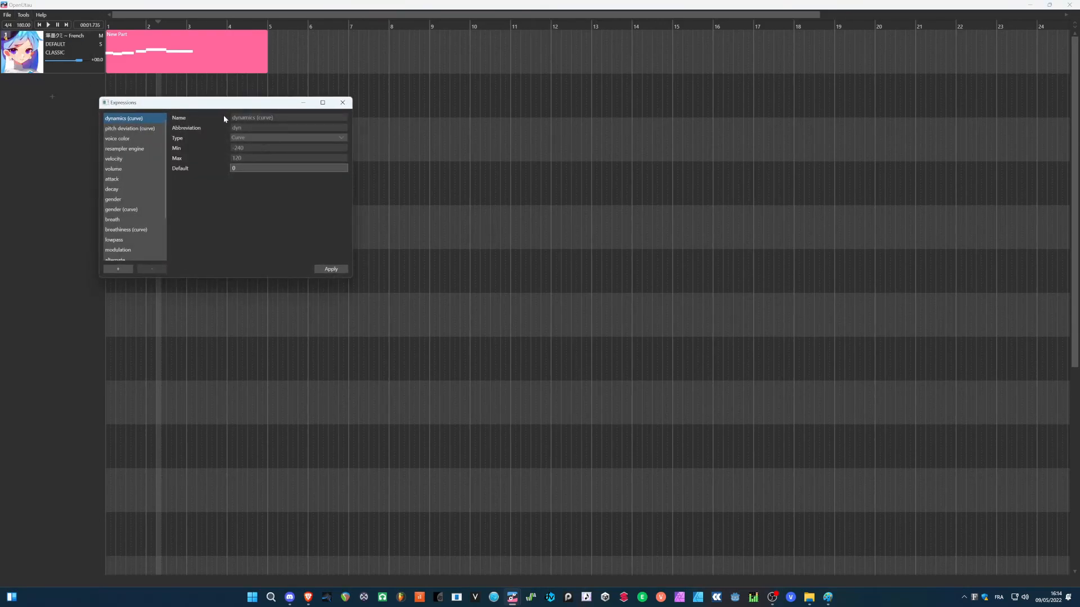
{"action": "left_click_drag", "start_coordinate": [210, 103], "coordinate": [632, 195]}
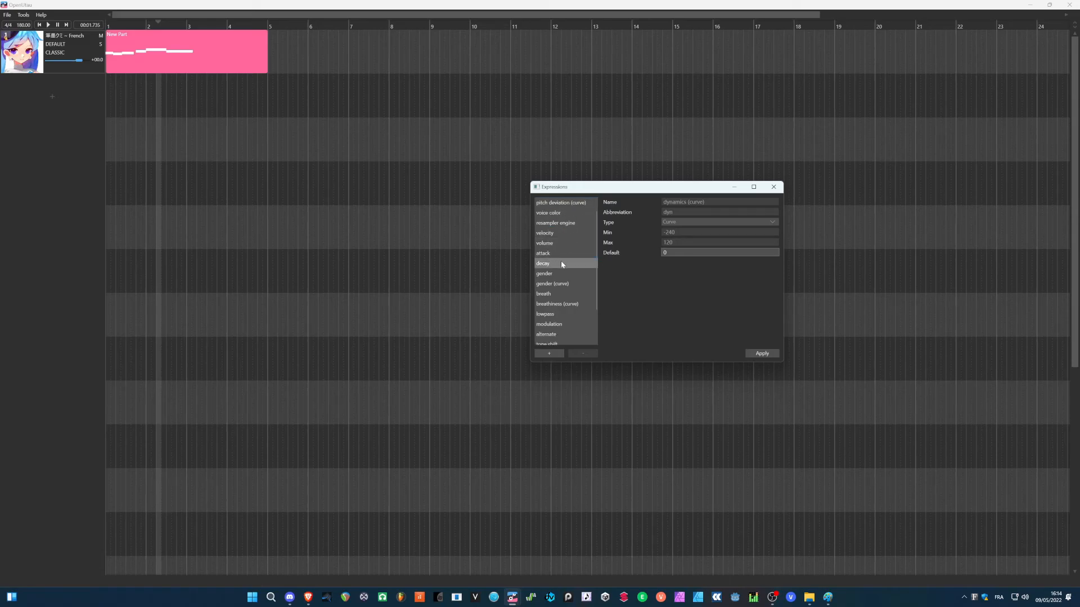
{"action": "scroll", "coordinate": [562, 262], "scroll_direction": "down", "scroll_amount": 1}
{"action": "left_click", "coordinate": [557, 279]}
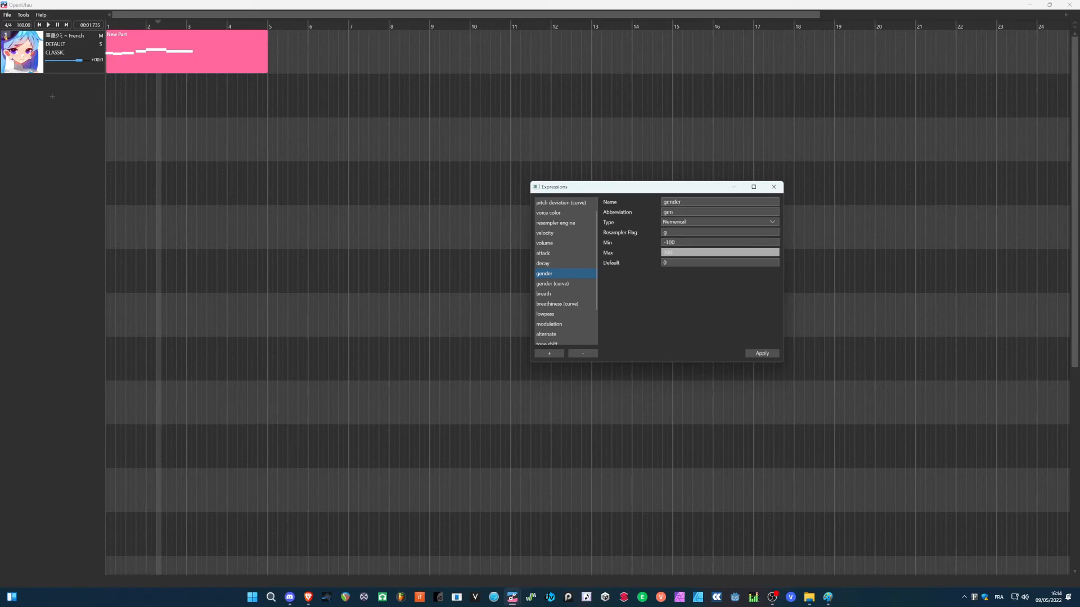
Step: Set the gender expression's default value to -20 and apply the change
{"action": "left_click", "coordinate": [697, 263]}
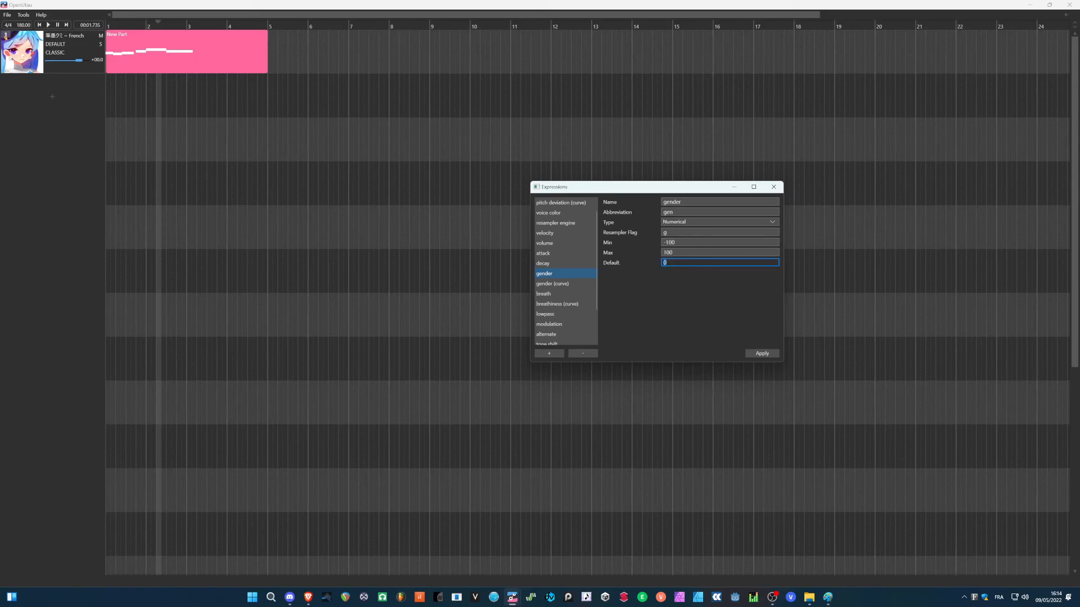
{"action": "type", "text": "-2"}
{"action": "left_click", "coordinate": [762, 353]}
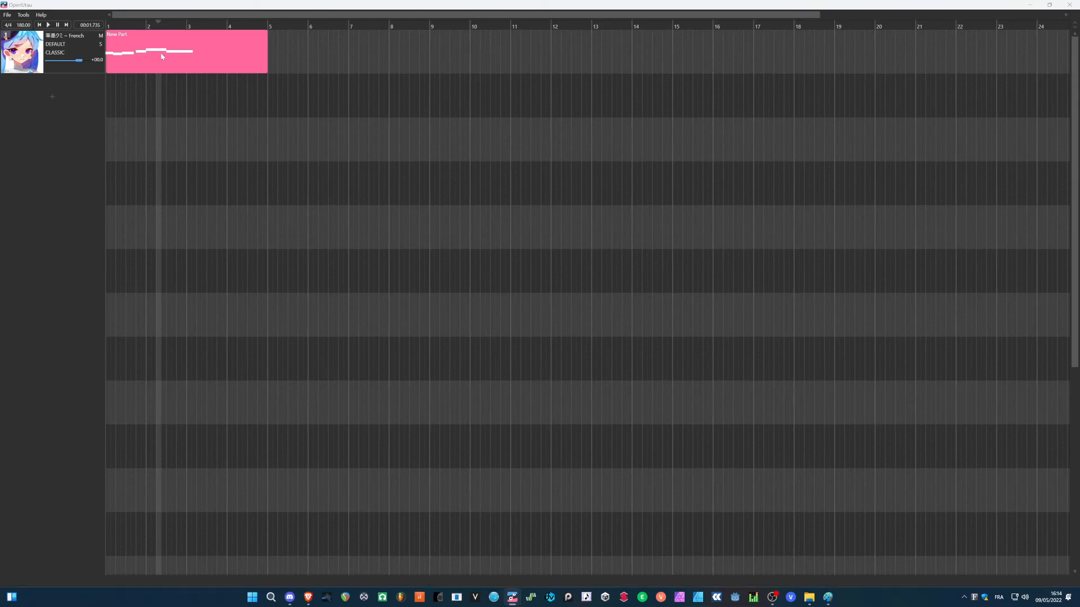
Step: Return to the piano roll, play the phrase from the beginning, and move the playhead back to the start
{"action": "mouse_move", "coordinate": [512, 601]}
{"action": "left_click", "coordinate": [555, 555]}
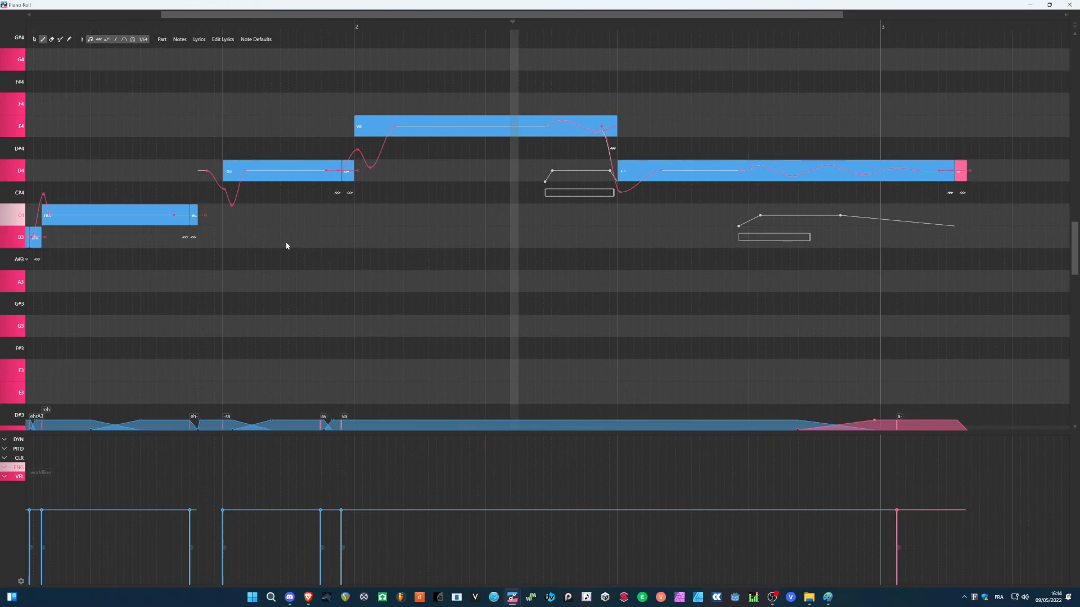
{"action": "scroll", "coordinate": [286, 246], "scroll_direction": "down", "scroll_amount": 2}
{"action": "left_click_drag", "start_coordinate": [58, 27], "coordinate": [1, 25]}
{"action": "key", "text": "space"}
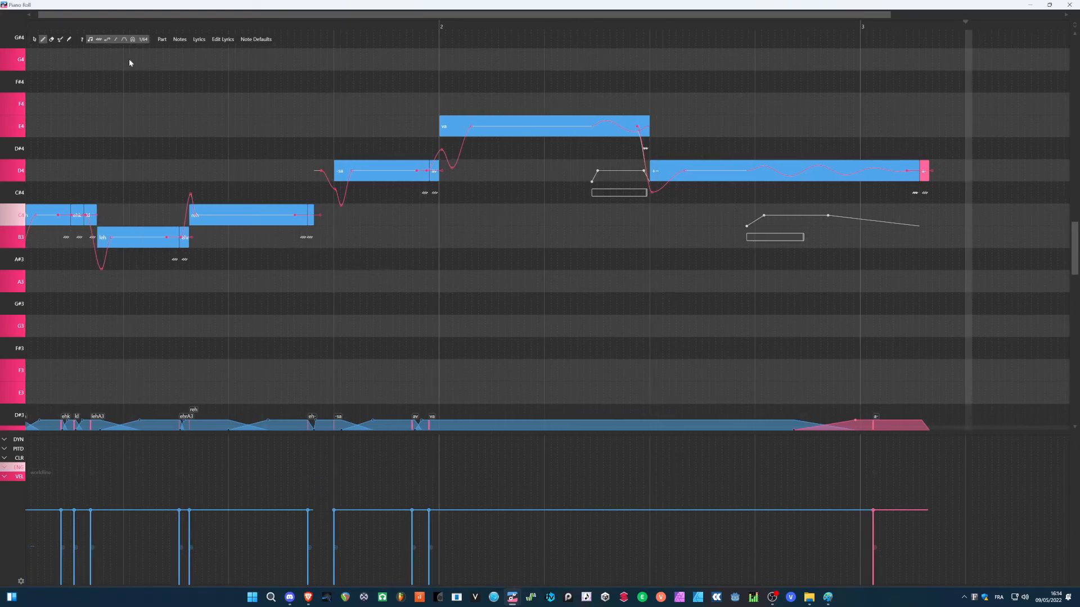
{"action": "left_click_drag", "start_coordinate": [53, 23], "coordinate": [1, 29]}
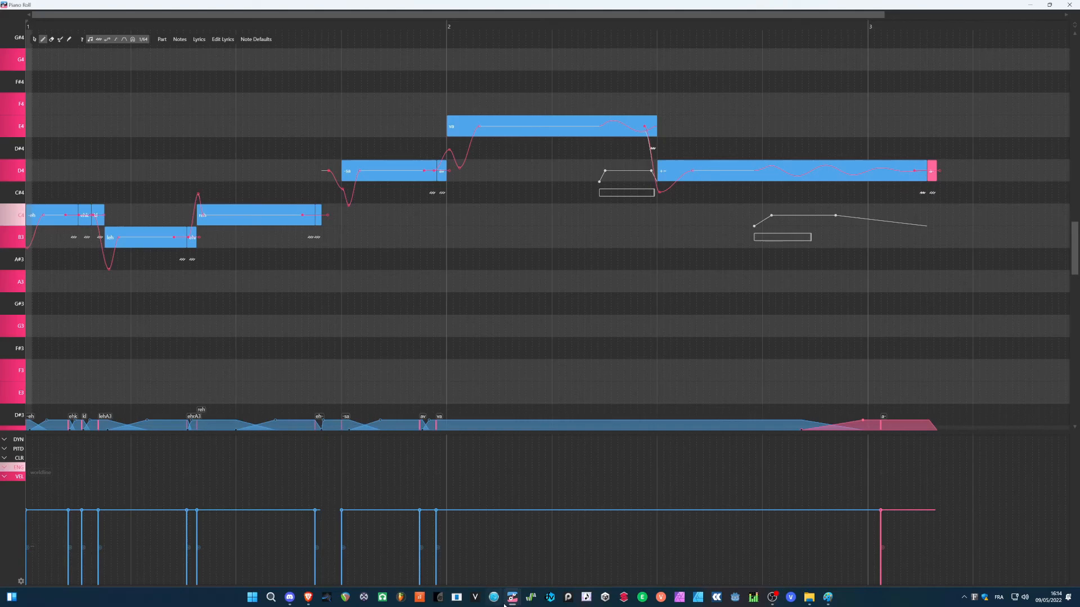
Step: Replace pitch deviation in the second expression slot with gender, after trying the gender (curve) expression there
{"action": "mouse_move", "coordinate": [511, 597]}
{"action": "mouse_move", "coordinate": [497, 560]}
{"action": "left_click", "coordinate": [4, 450]}
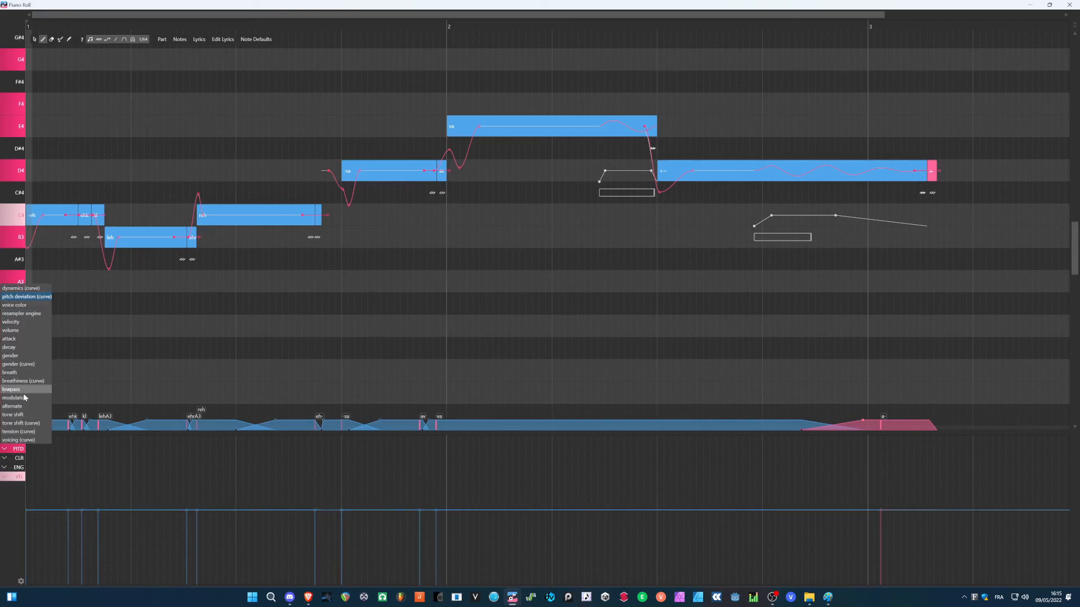
{"action": "left_click", "coordinate": [20, 364]}
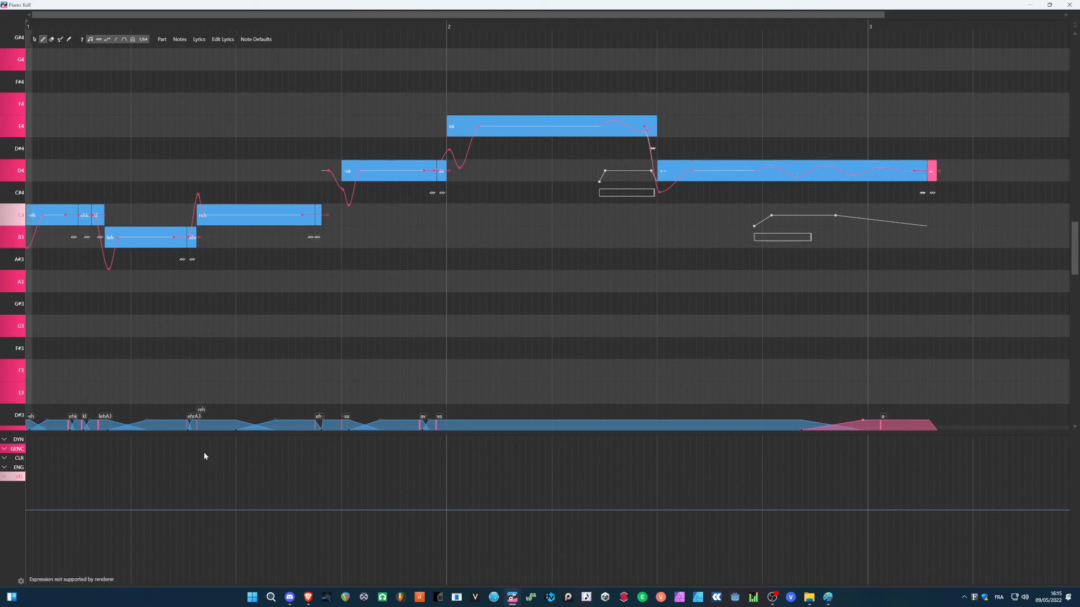
{"action": "left_click", "coordinate": [14, 449]}
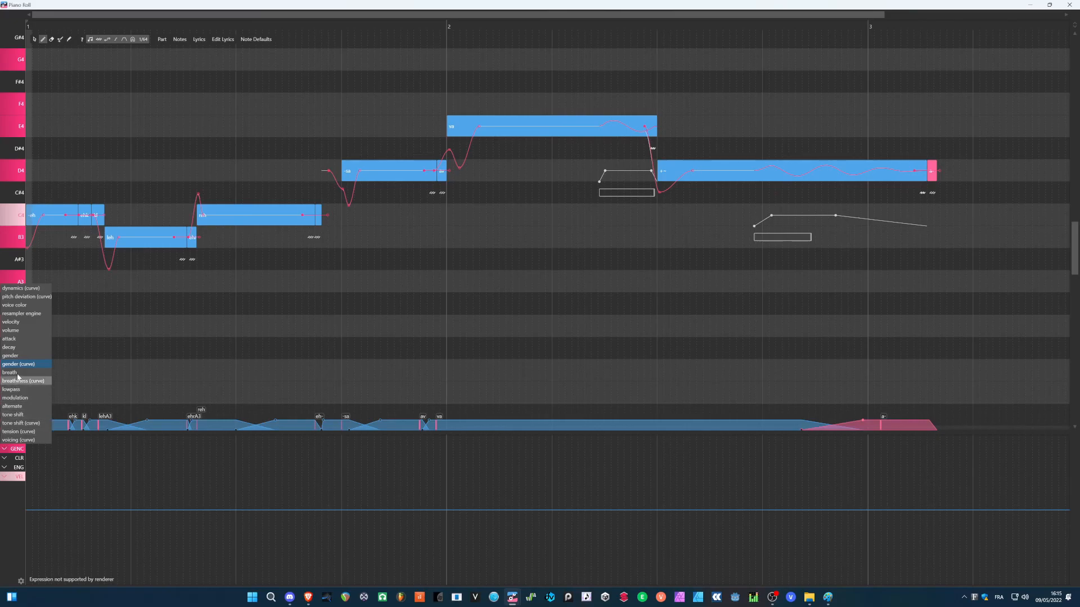
{"action": "left_click", "coordinate": [17, 356]}
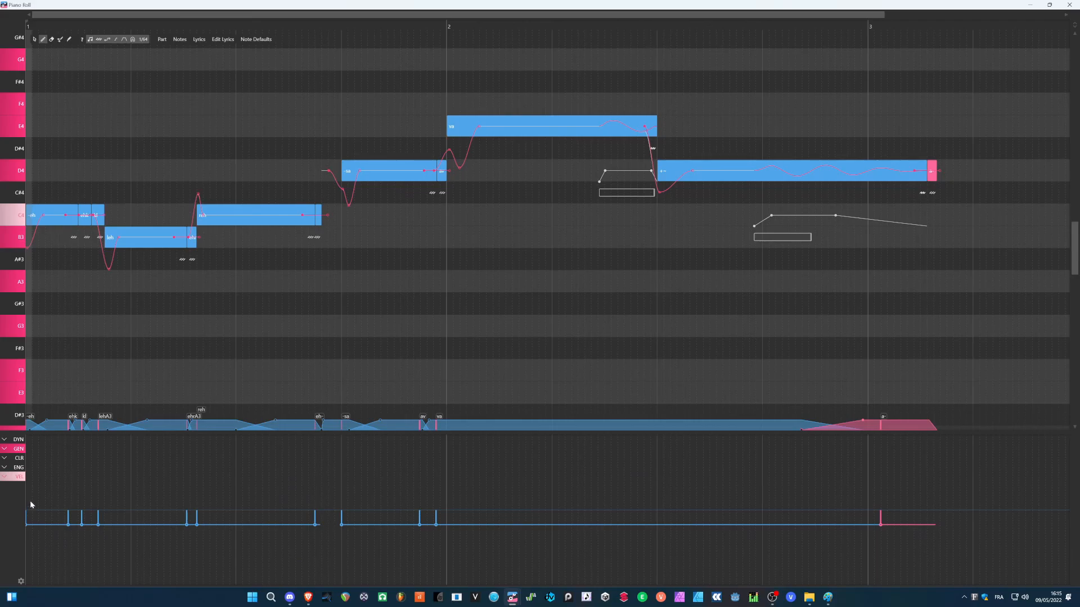
Step: Try freehand gender values across the phrase's phonemes, play from the beginning, and undo them
{"action": "mouse_move", "coordinate": [28, 500]}
{"action": "left_mouse_down"}
{"action": "mouse_move", "coordinate": [62, 504]}
{"action": "mouse_move", "coordinate": [93, 525]}
{"action": "left_mouse_up"}
{"action": "mouse_move", "coordinate": [183, 504]}
{"action": "left_mouse_down"}
{"action": "mouse_move", "coordinate": [284, 525]}
{"action": "mouse_move", "coordinate": [542, 508]}
{"action": "mouse_move", "coordinate": [645, 534]}
{"action": "mouse_move", "coordinate": [696, 527]}
{"action": "left_mouse_up"}
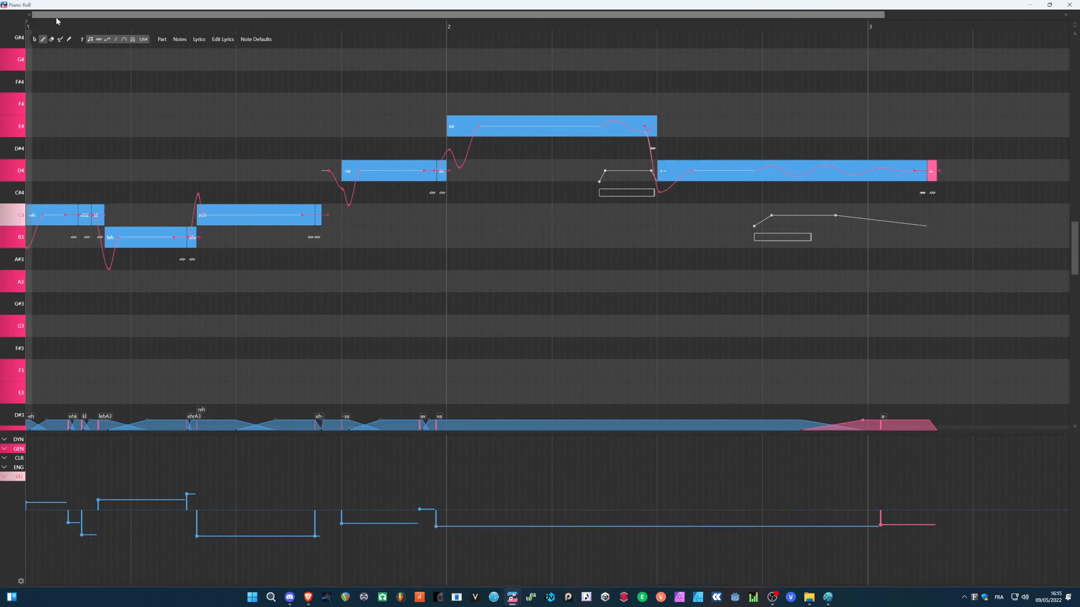
{"action": "key", "text": "space"}
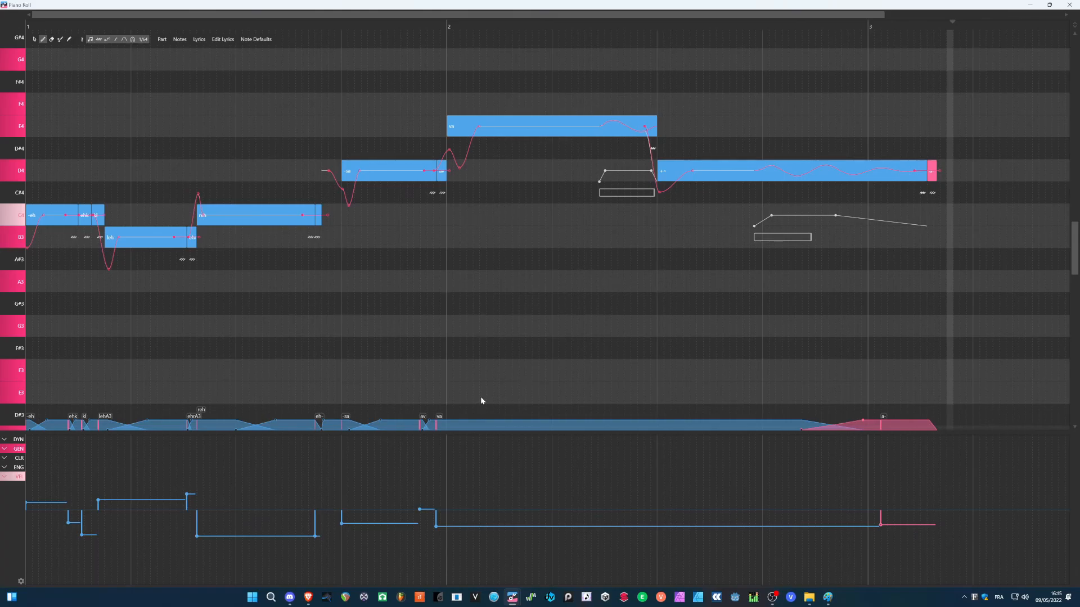
{"action": "middle_click", "coordinate": [388, 367]}
{"action": "key", "text": "ctrl+z"}
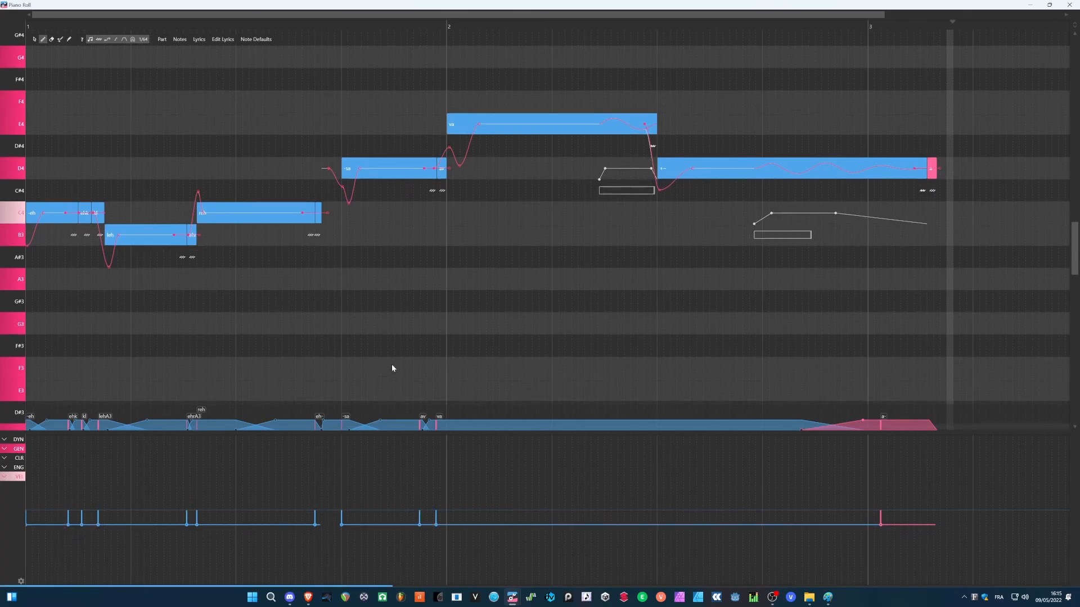
Step: Show the velocity expression with the resampler engine behind it, and play the phrase from the beginning
{"action": "key", "text": "alt+4"}
{"action": "key", "text": "alt+5"}
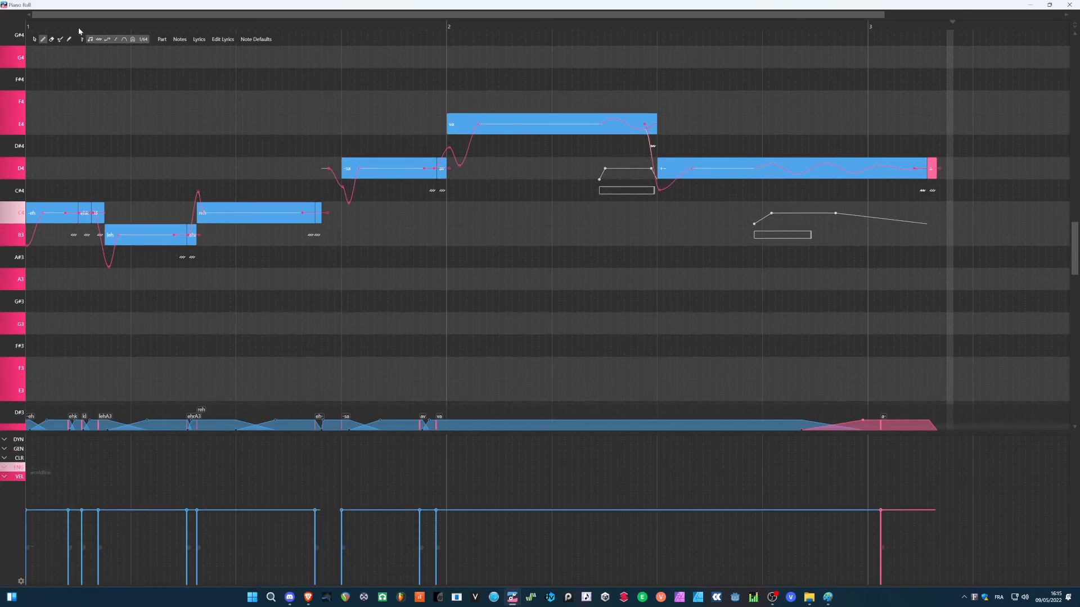
{"action": "key", "text": "space"}
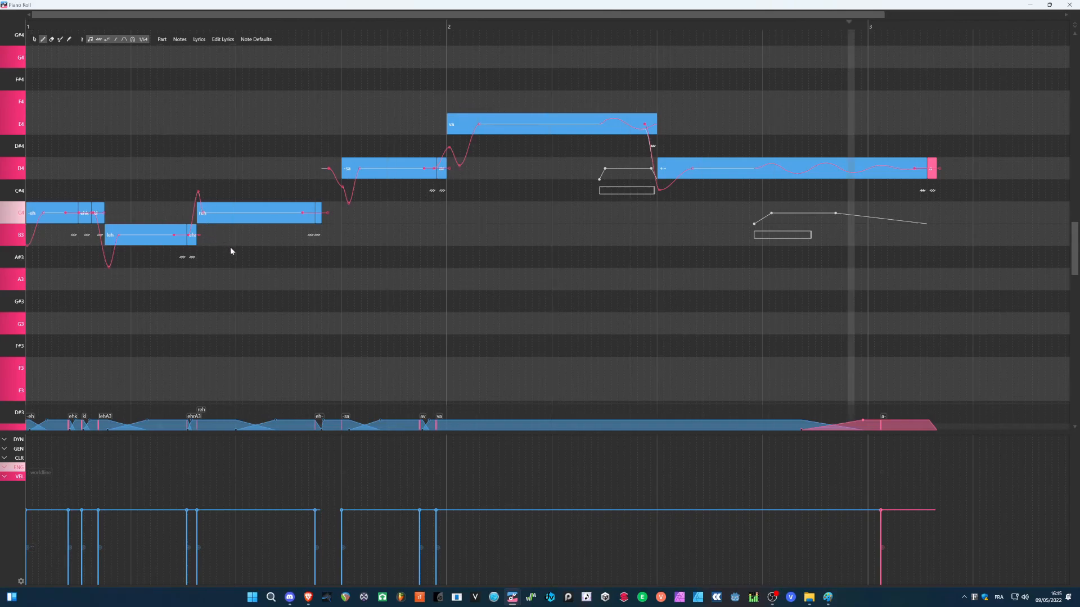
Step: Show the voice color expression and view the list of expressions available for its slot
{"action": "left_click", "coordinate": [17, 458]}
{"action": "left_click", "coordinate": [17, 458]}
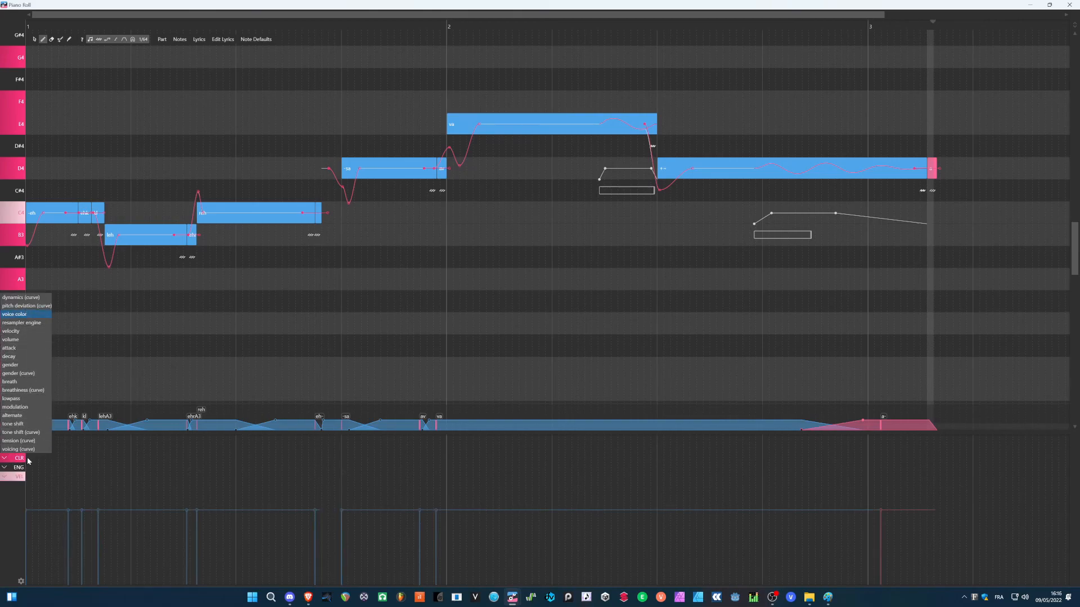
{"action": "left_click", "coordinate": [9, 498]}
Step: Minimize the piano roll and look through the project's saving, import and export commands without choosing any
{"action": "left_click_drag", "start_coordinate": [658, 4], "coordinate": [389, 101]}
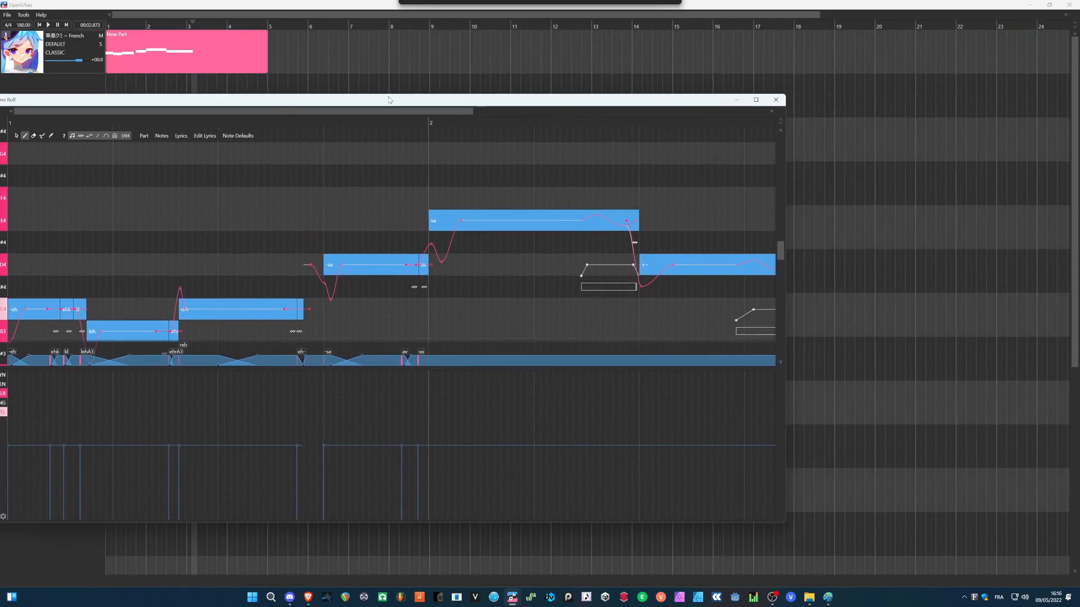
{"action": "left_click", "coordinate": [741, 100]}
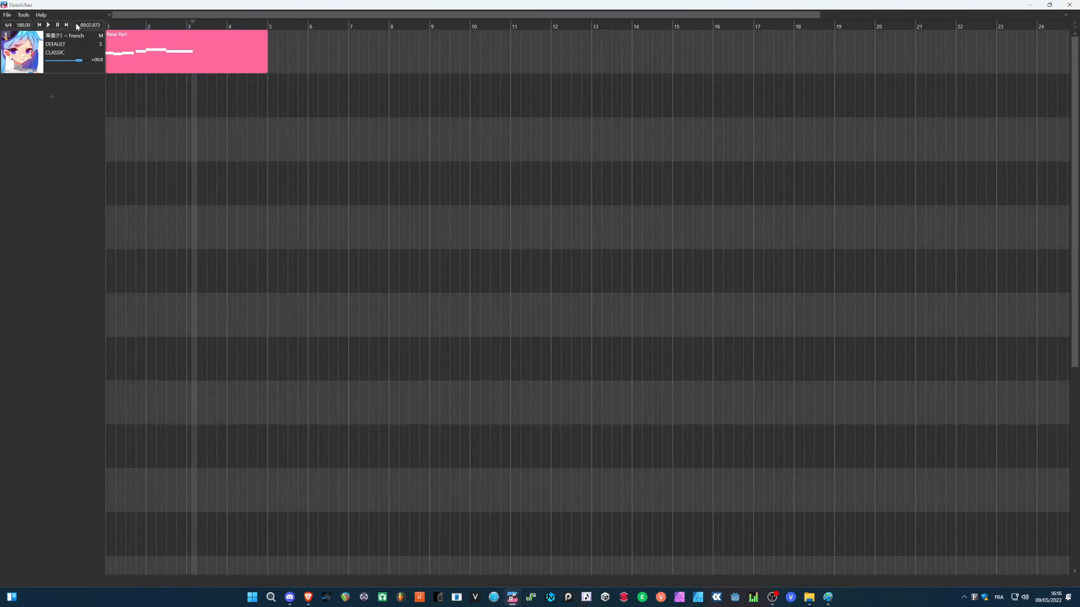
{"action": "left_click", "coordinate": [8, 15]}
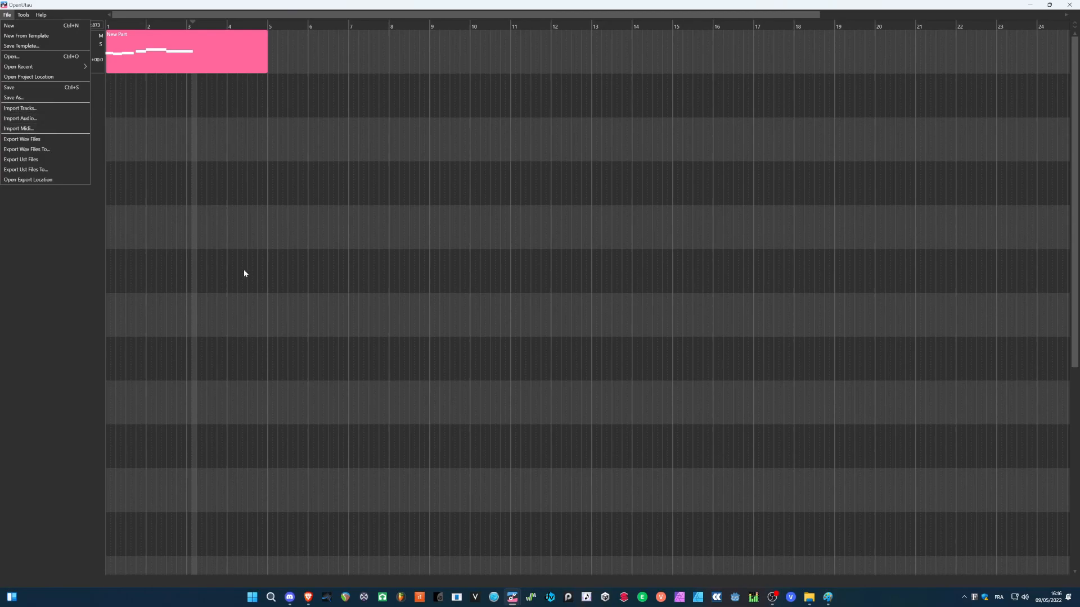
{"action": "left_click", "coordinate": [60, 295]}
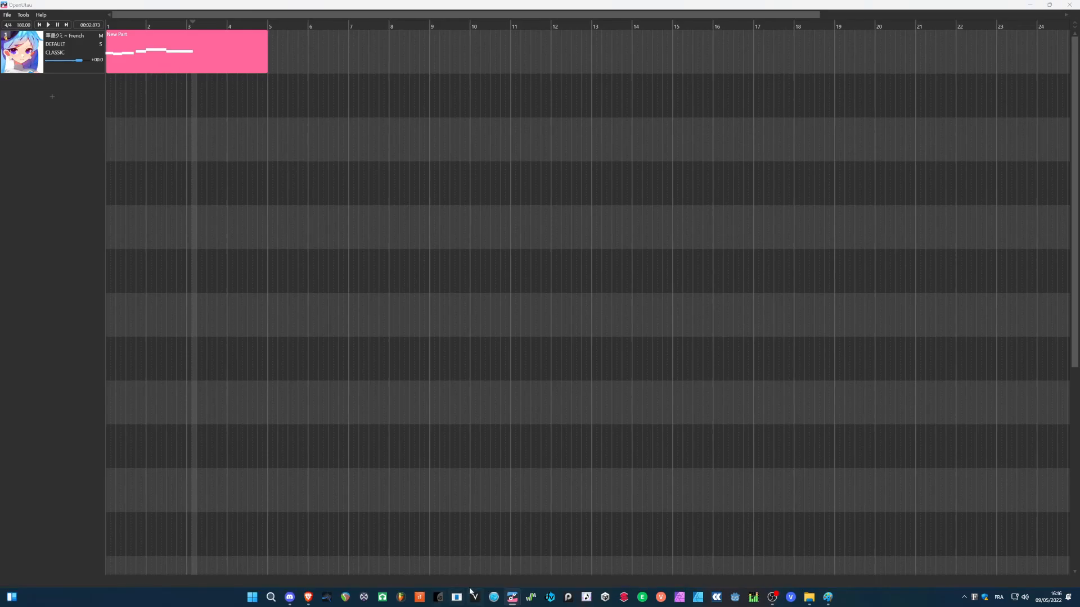
Step: Restore the piano roll and move its window so it sits fully on screen above the track view
{"action": "mouse_move", "coordinate": [516, 601]}
{"action": "left_click", "coordinate": [557, 549]}
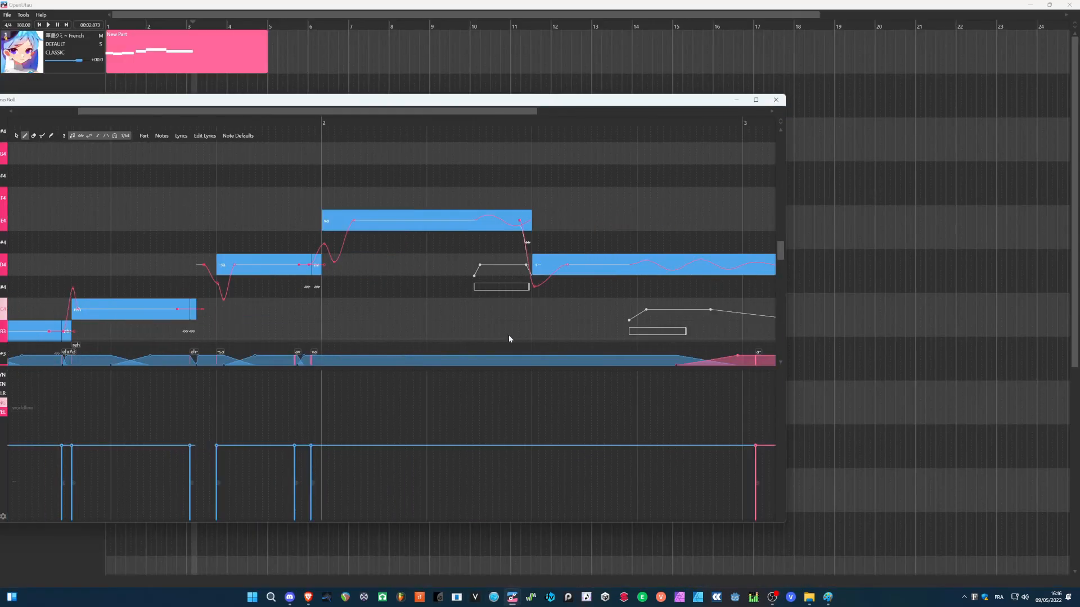
{"action": "left_click_drag", "start_coordinate": [328, 104], "coordinate": [458, 105]}
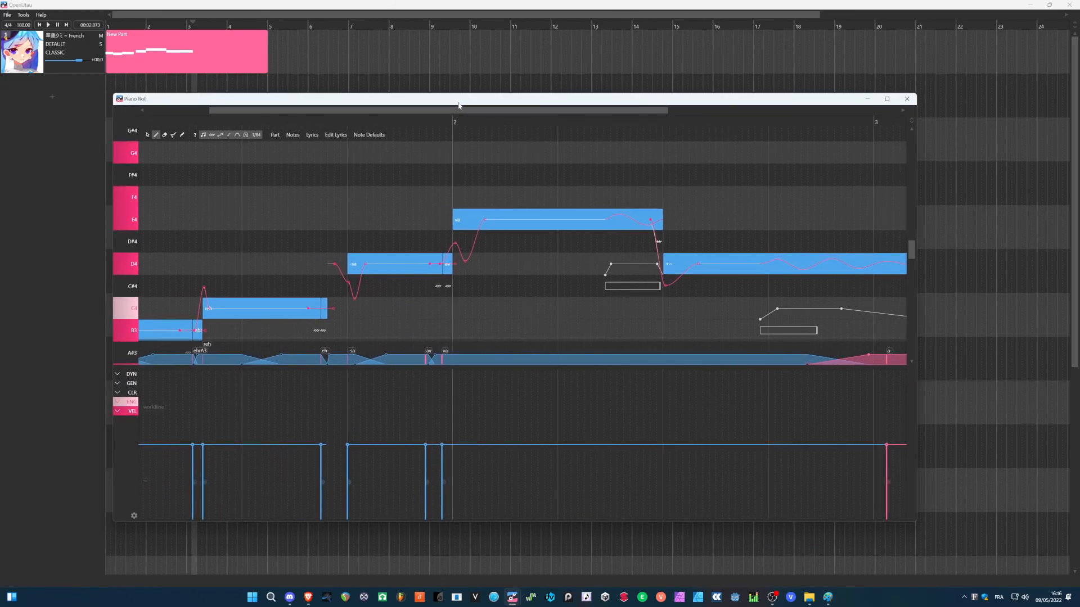